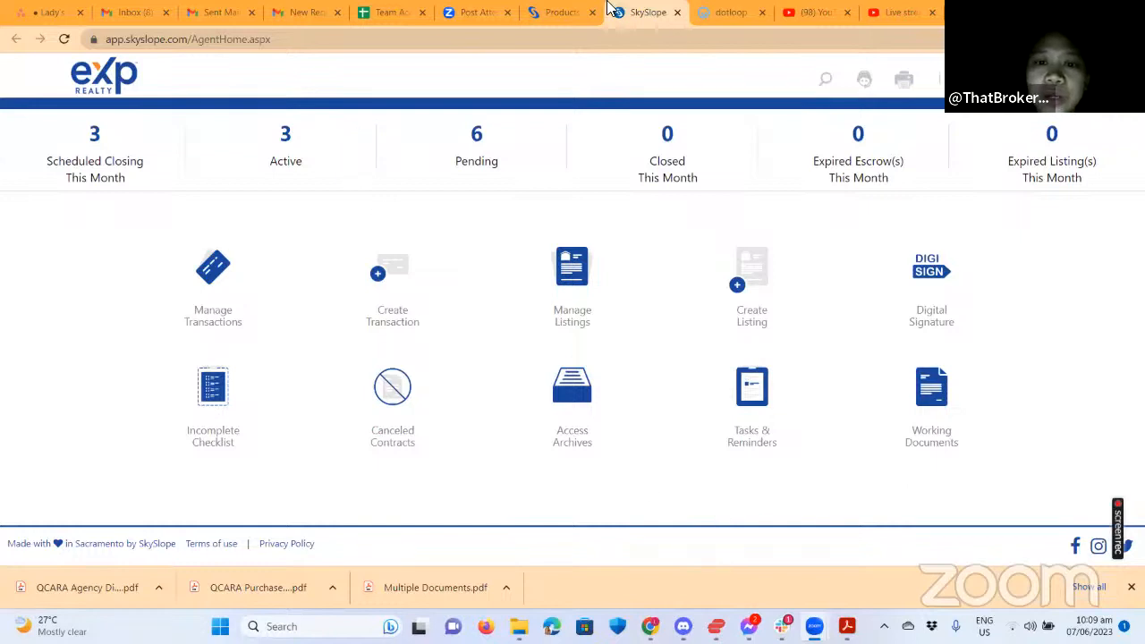
Open the SkySlope Forms login from the Login menu on the SkySlope products page.
left_click(563, 11)
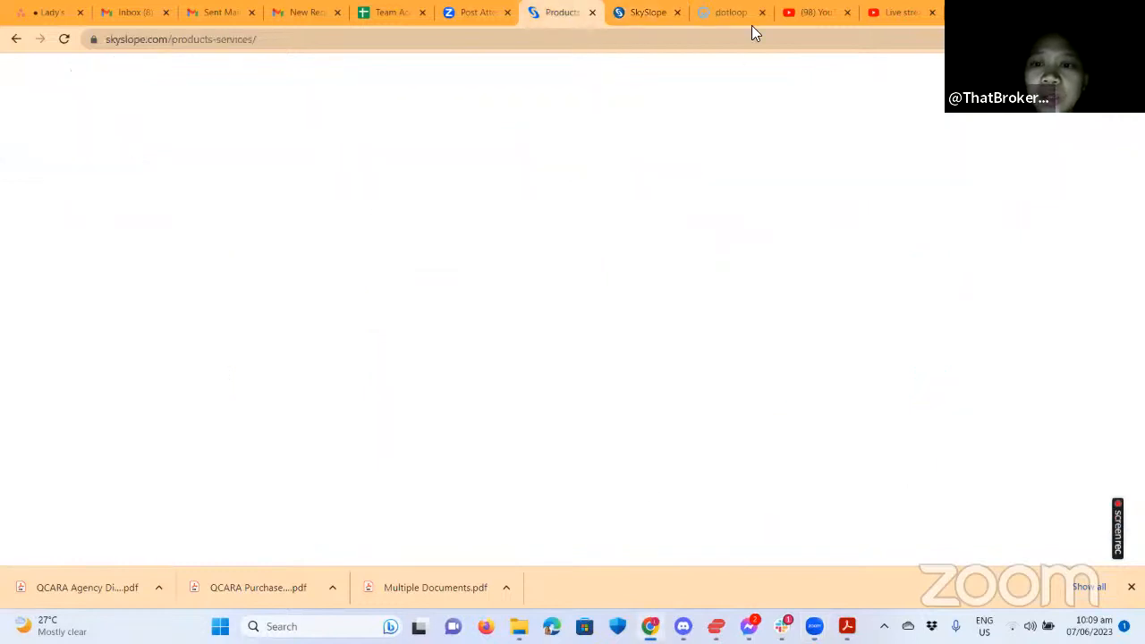
left_click(636, 10)
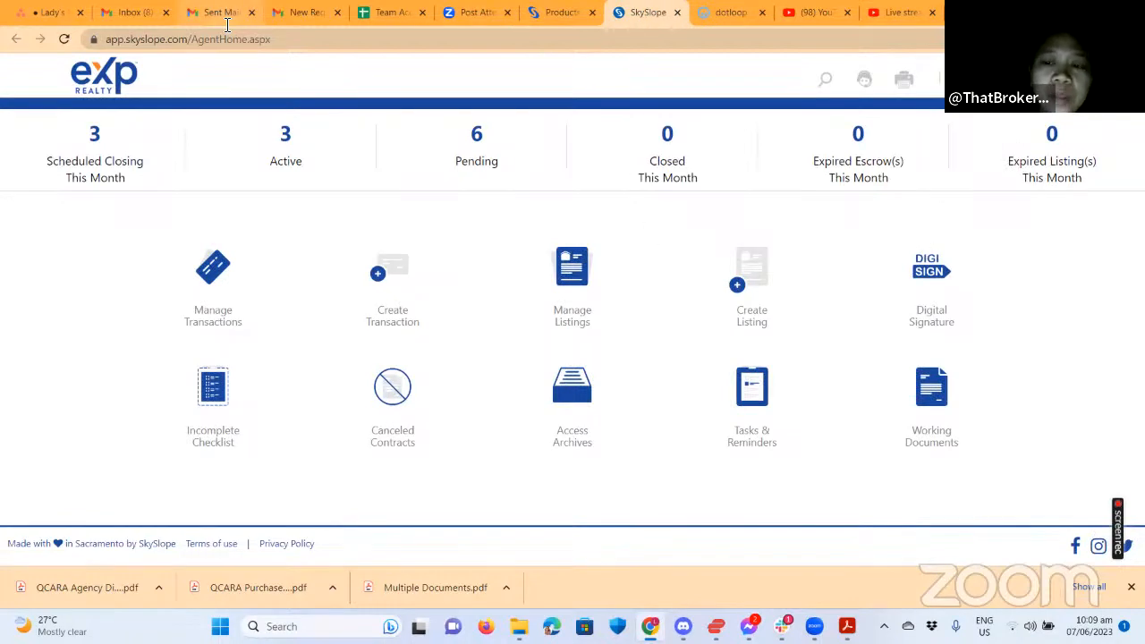
key("ctrl+shift+Tab")
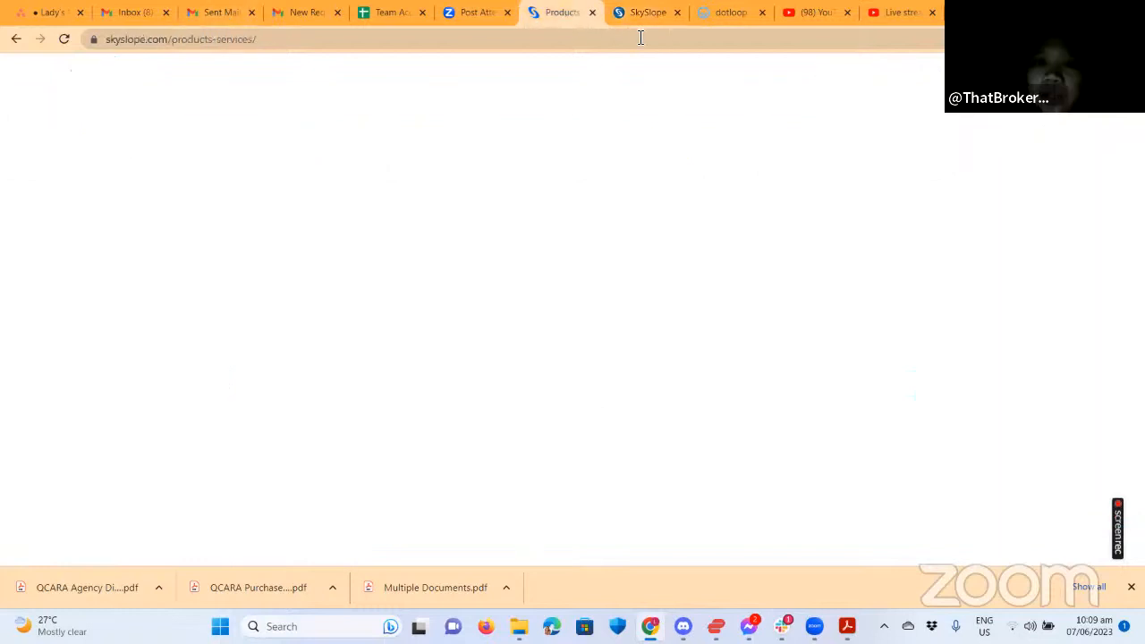
mouse_move(1009, 159)
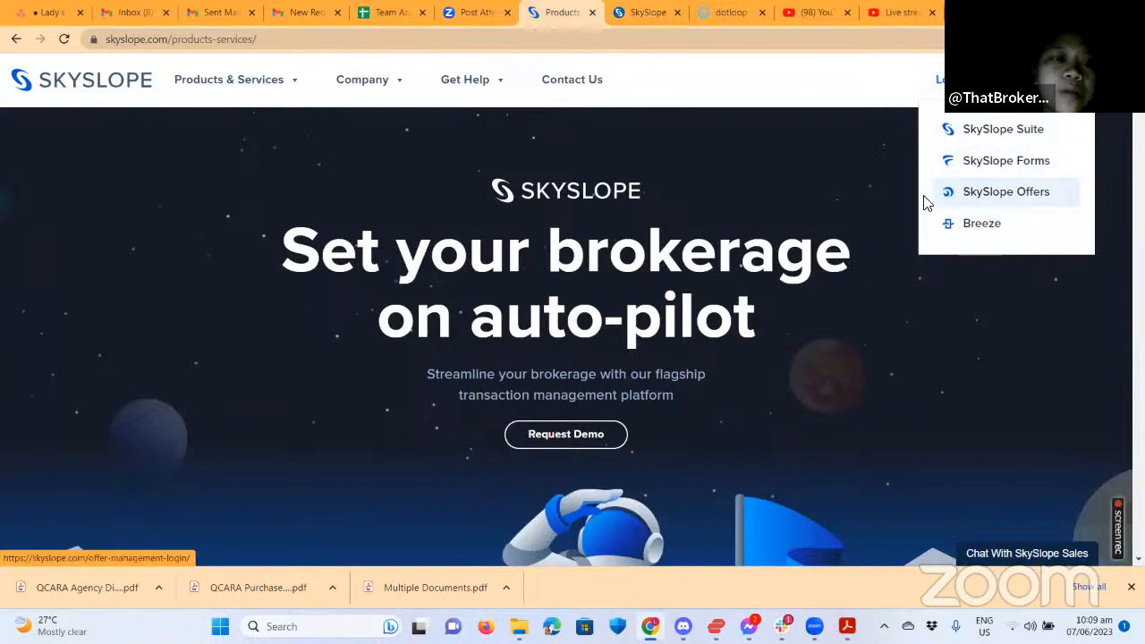
left_click(997, 164)
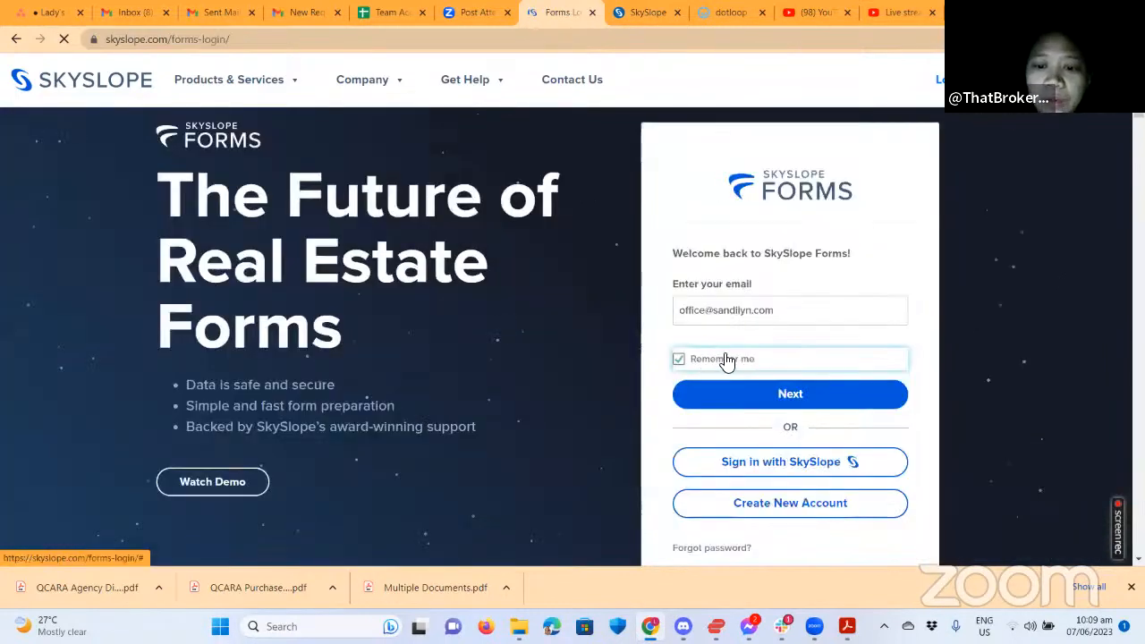
left_click(726, 359)
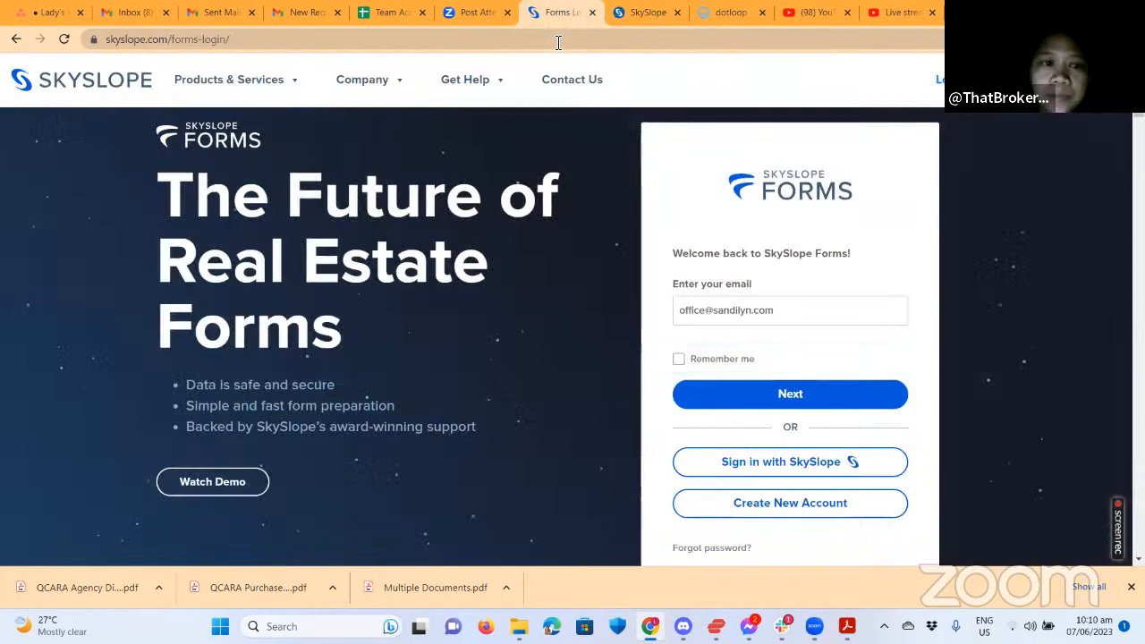
Reload the skyslope.com products page and tick Remember me on the SkySlope Forms login.
left_click(557, 39)
type("s")
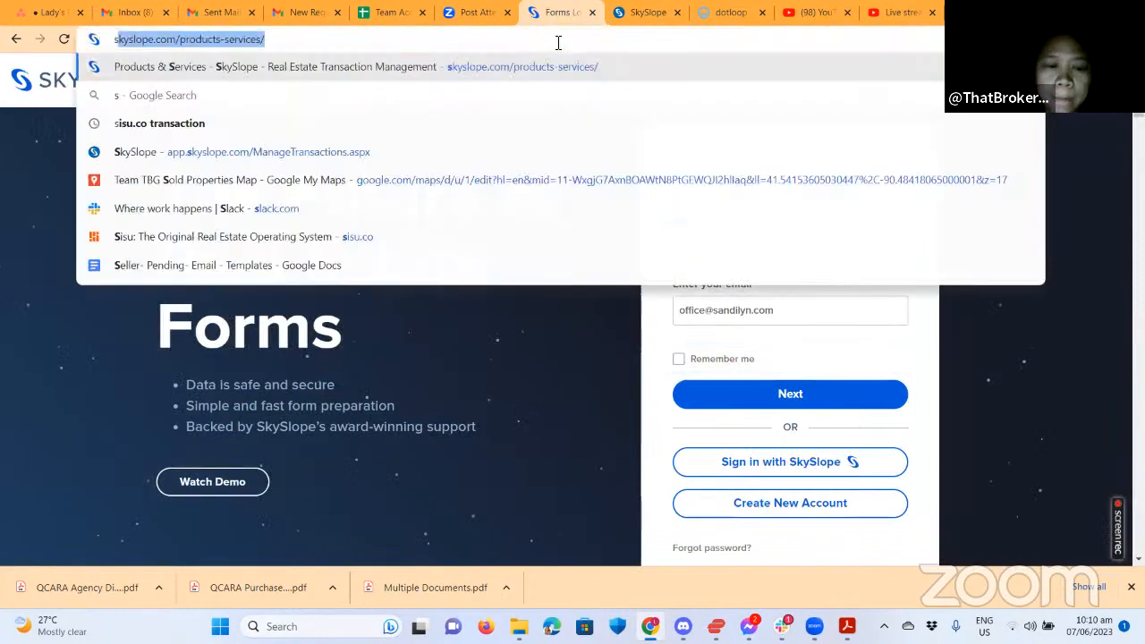
type("k")
key("Return")
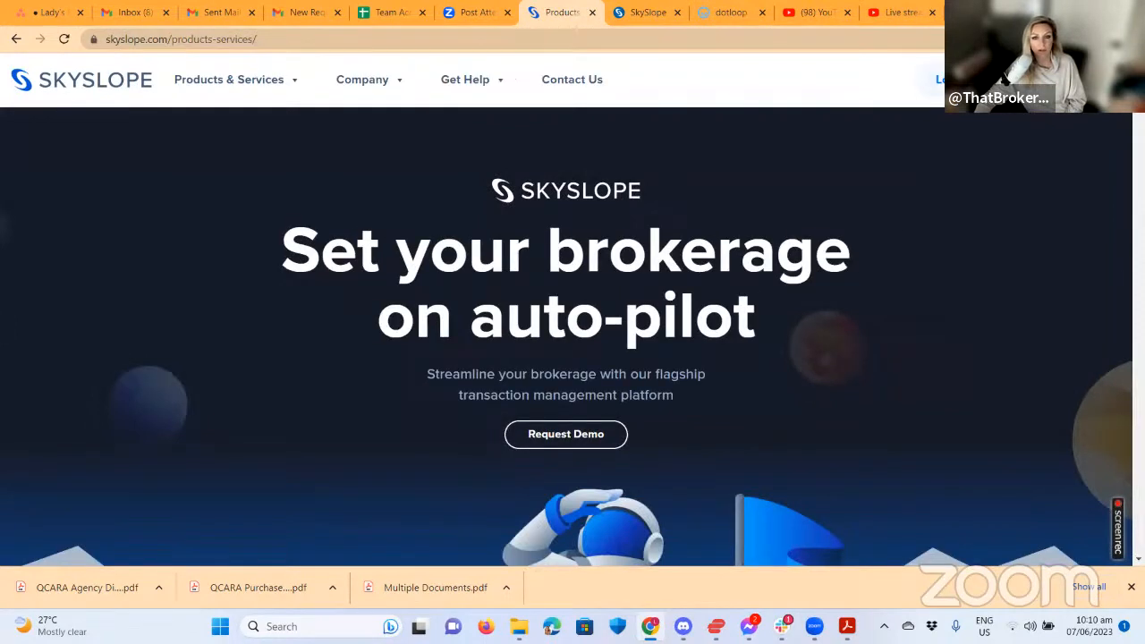
mouse_move(962, 80)
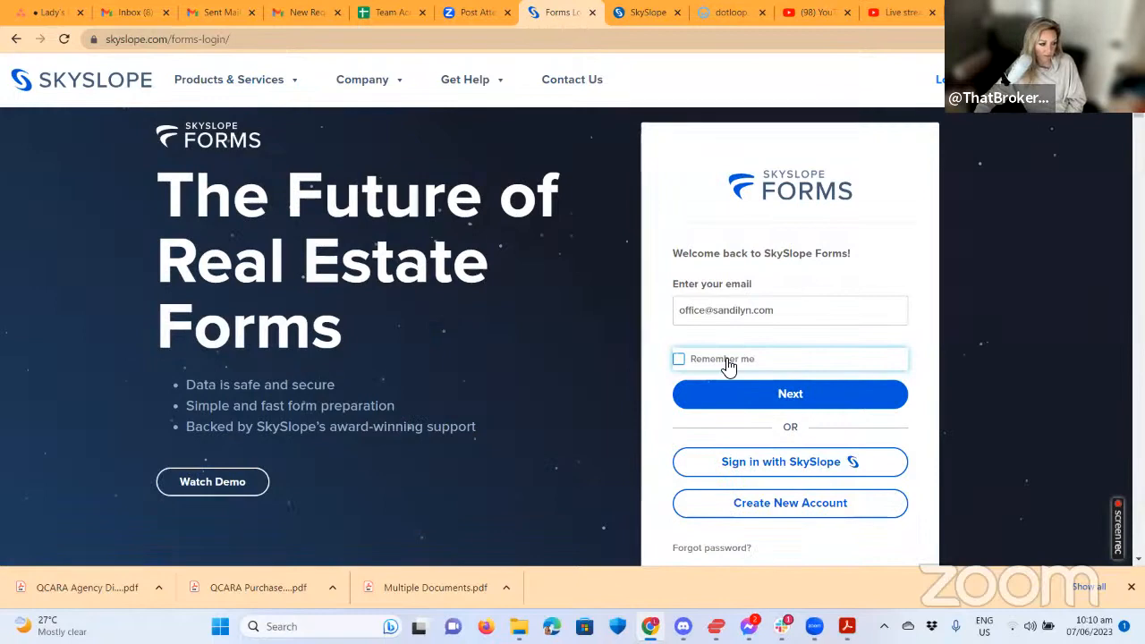
left_click(679, 358)
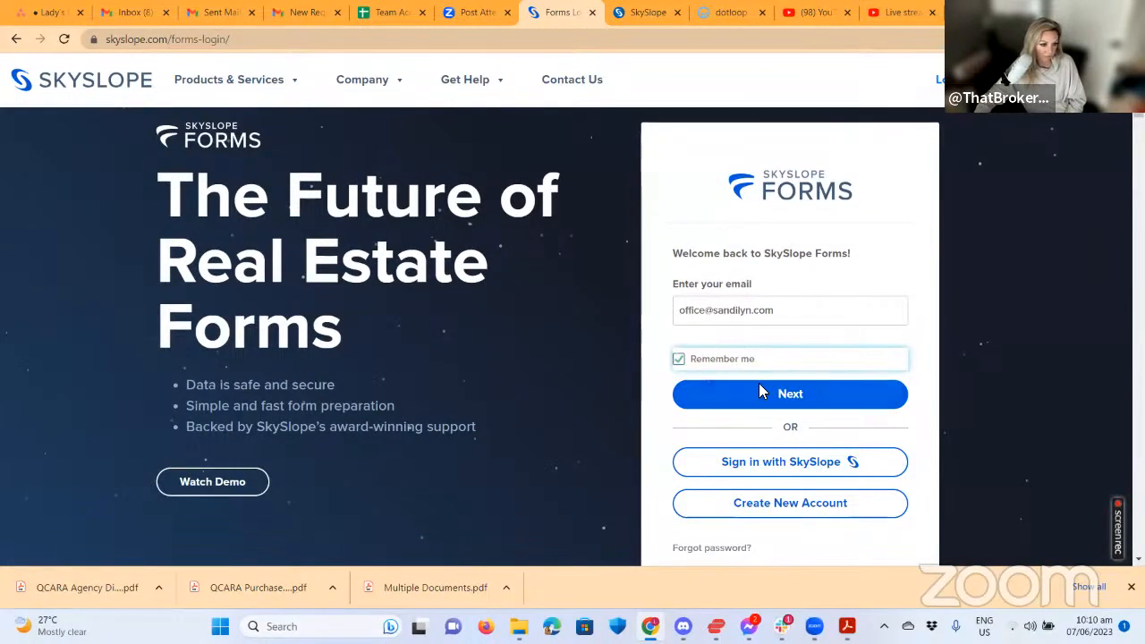
left_click(384, 11)
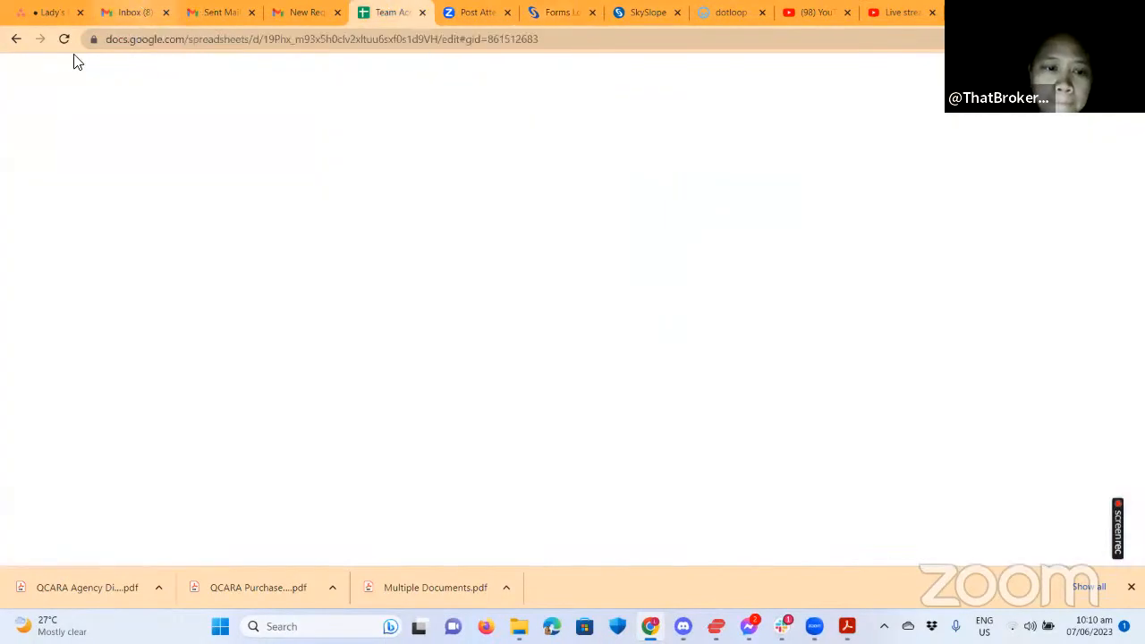
left_click(555, 13)
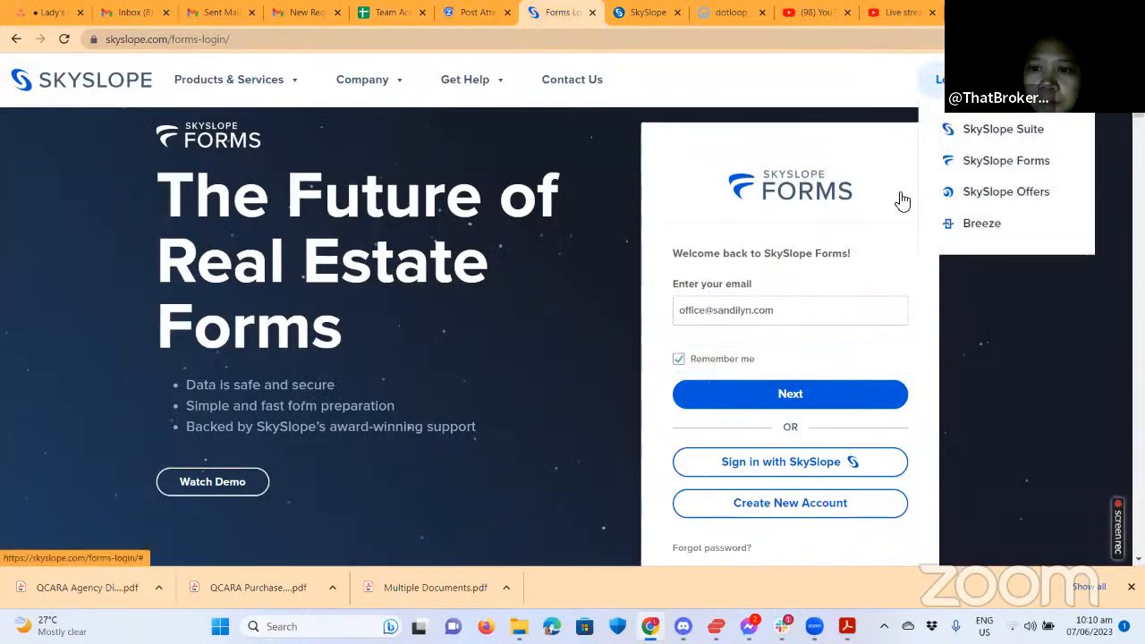
Enter SkySlope Forms, browse libraries, search 'qcara' then clear it, and go to Templates.
left_click(957, 141)
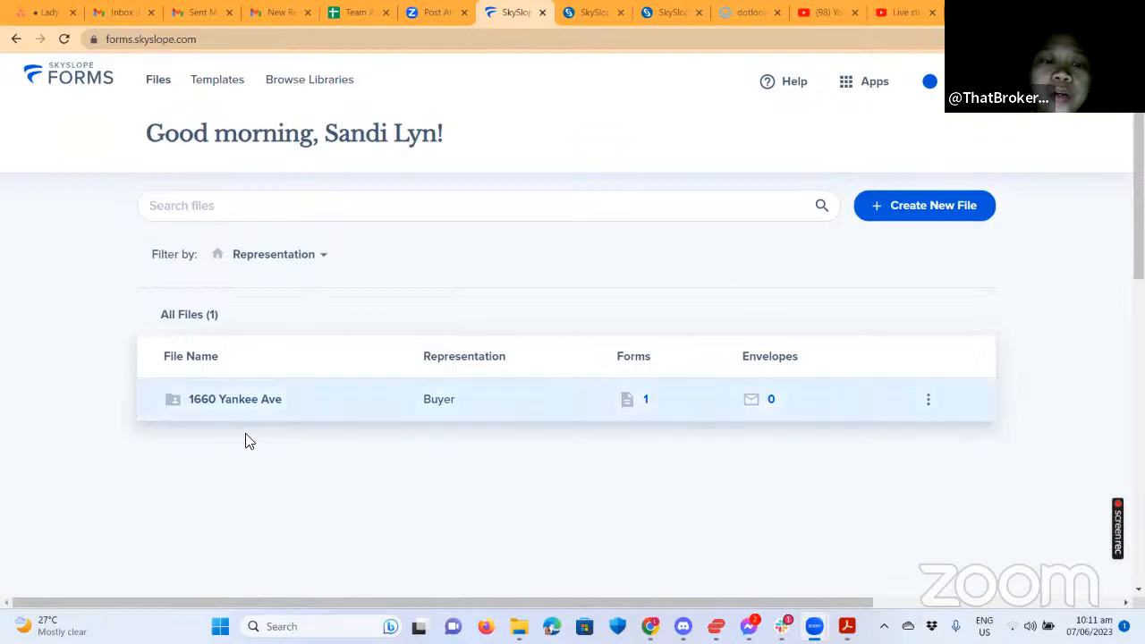
left_click(307, 81)
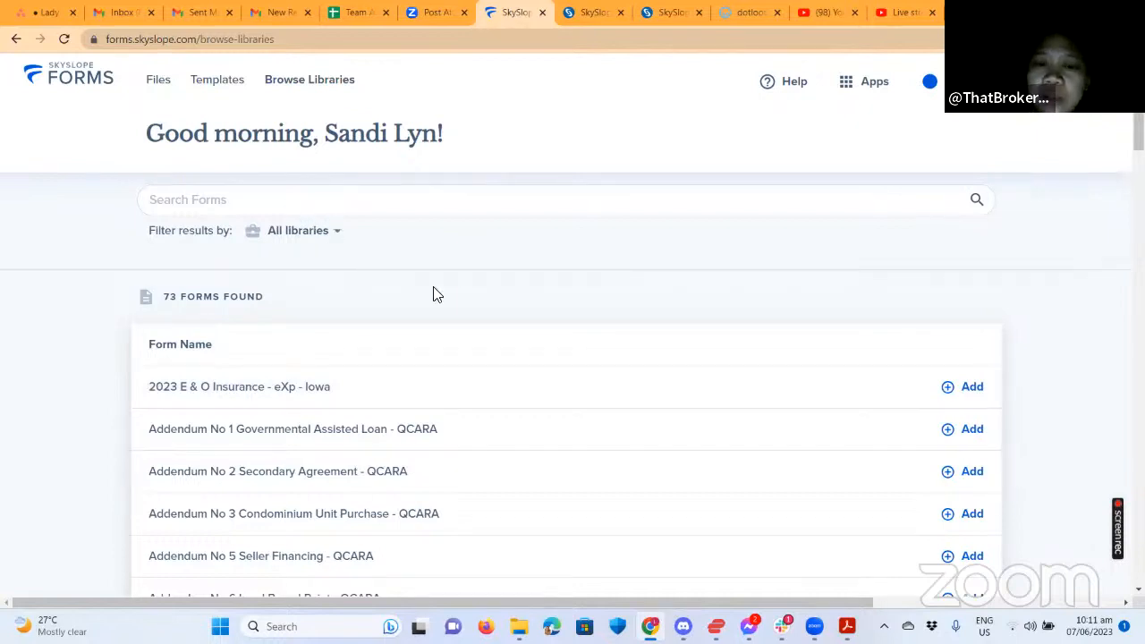
left_click(315, 201)
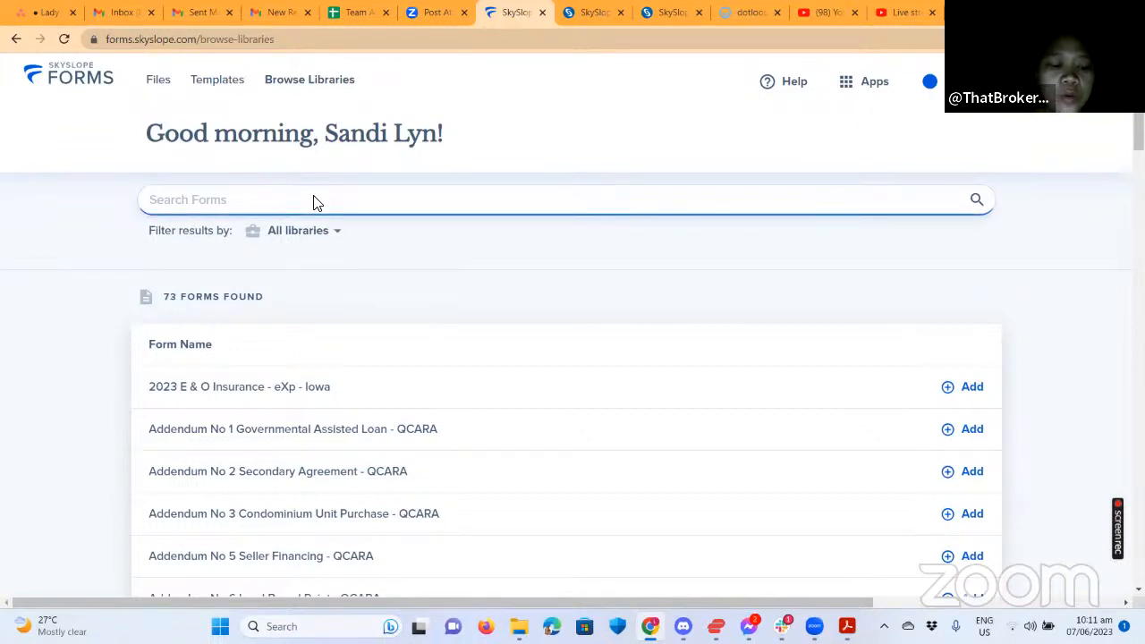
type("qca")
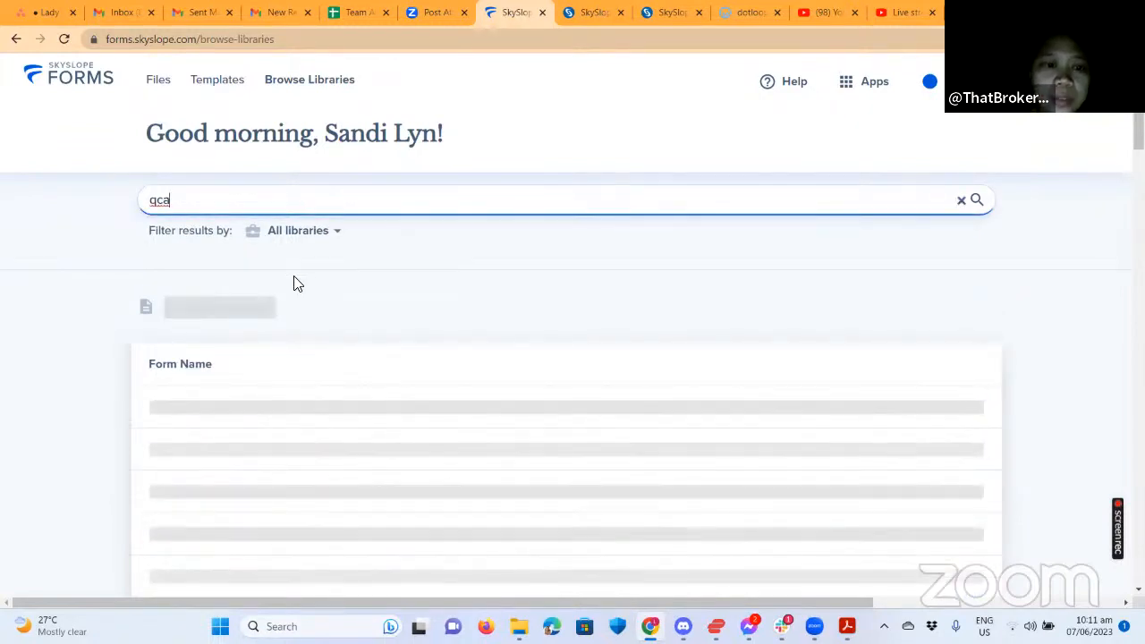
type("ra")
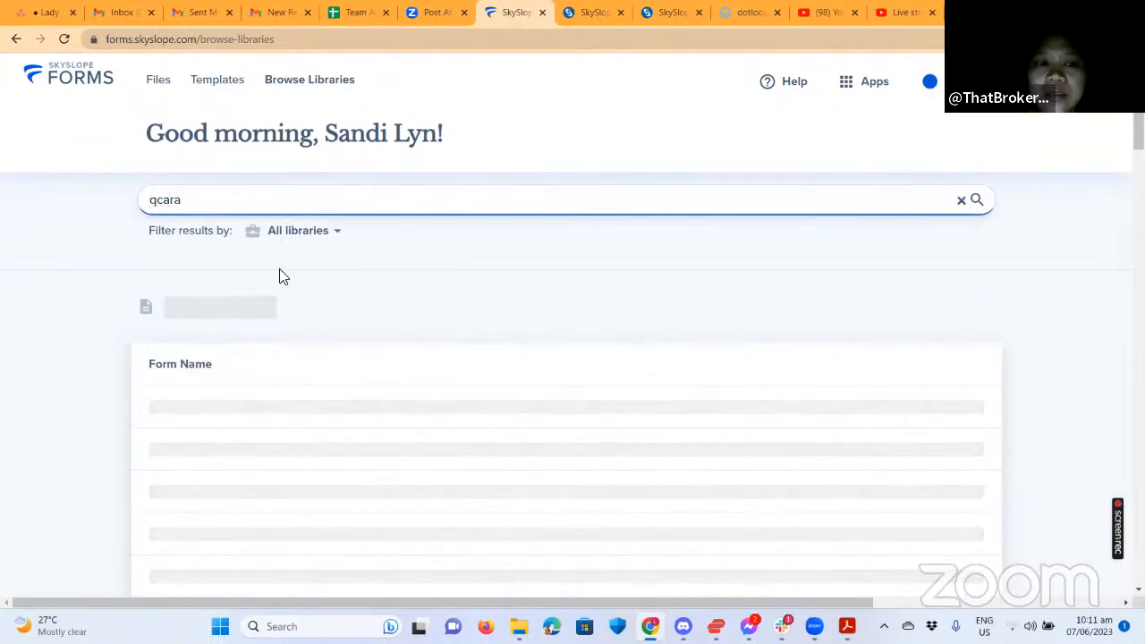
double_click(154, 200)
key("BackSpace")
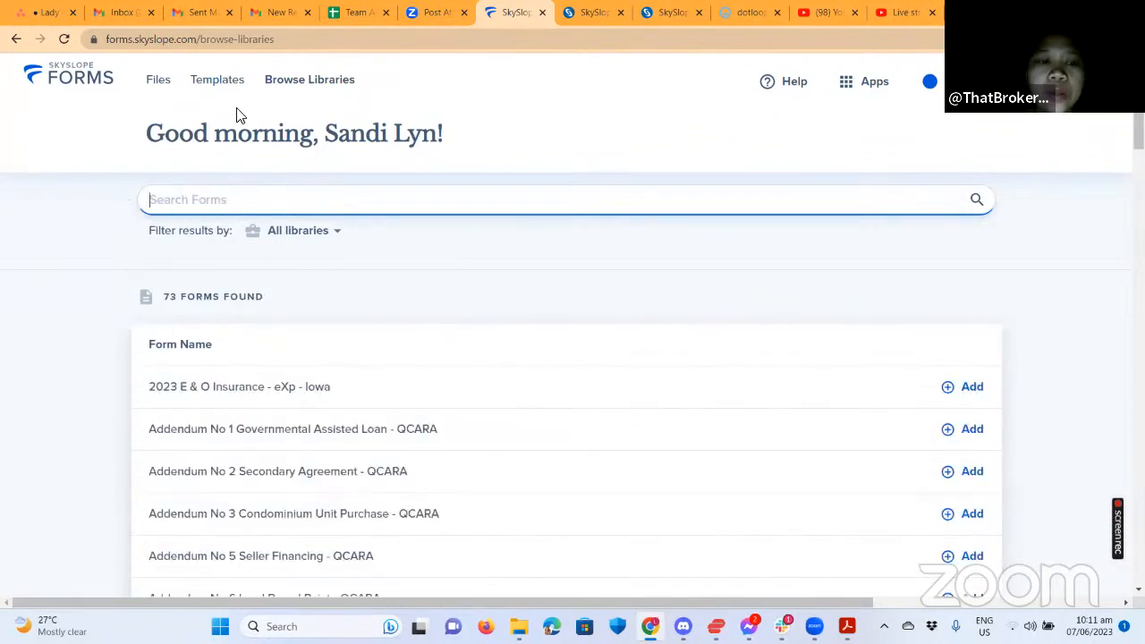
left_click(219, 88)
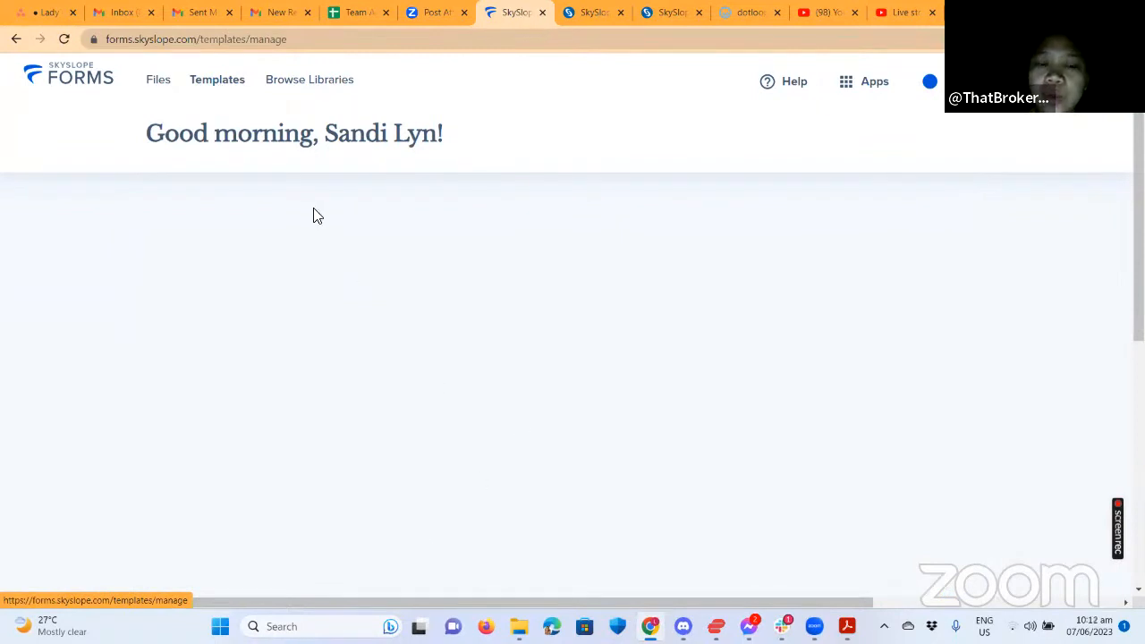
left_click(251, 87)
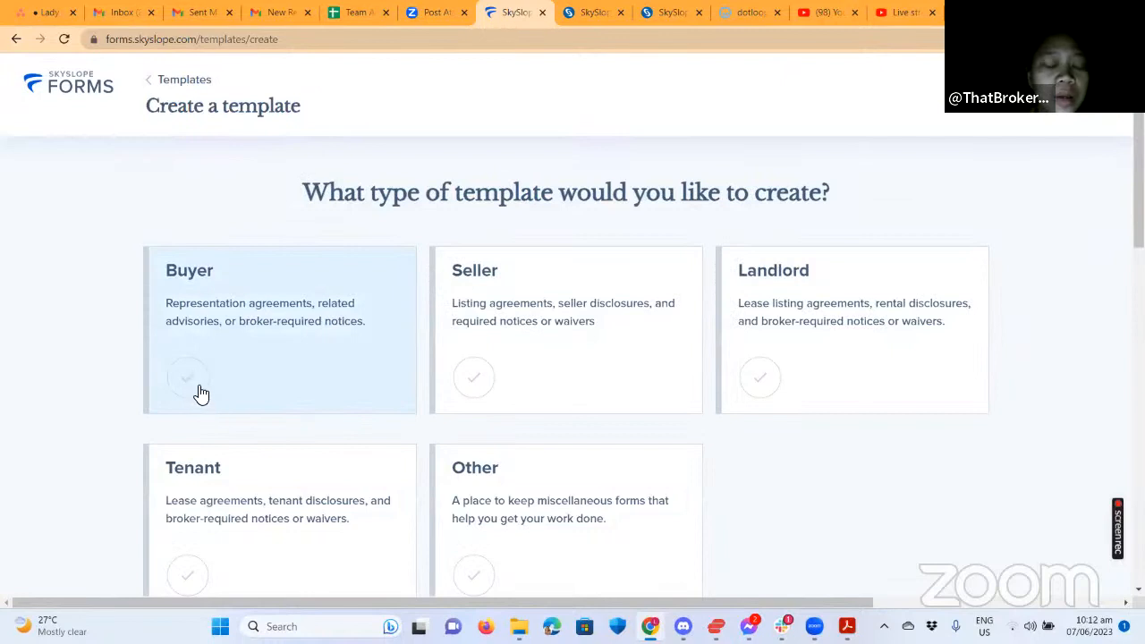
left_click(196, 388)
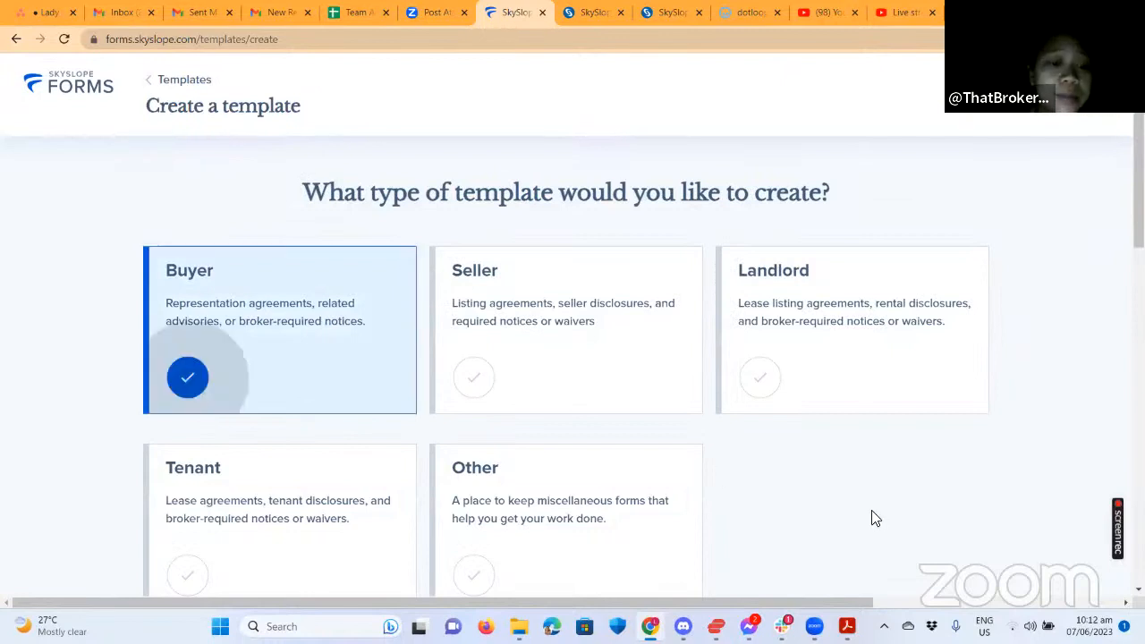
scroll(913, 358, "down", 4)
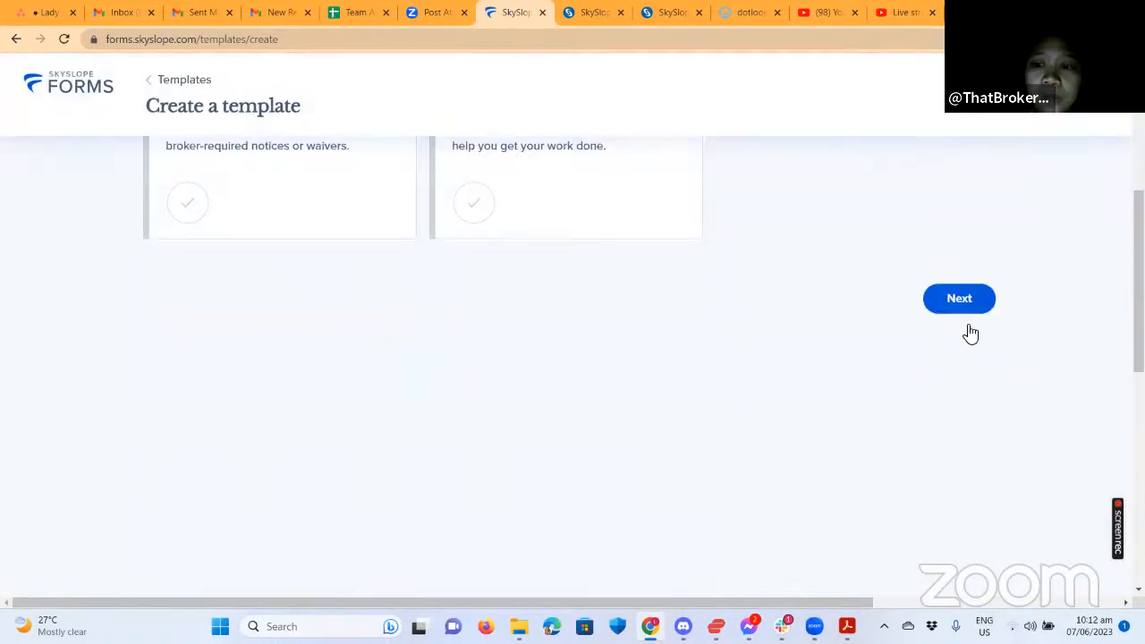
left_click(964, 309)
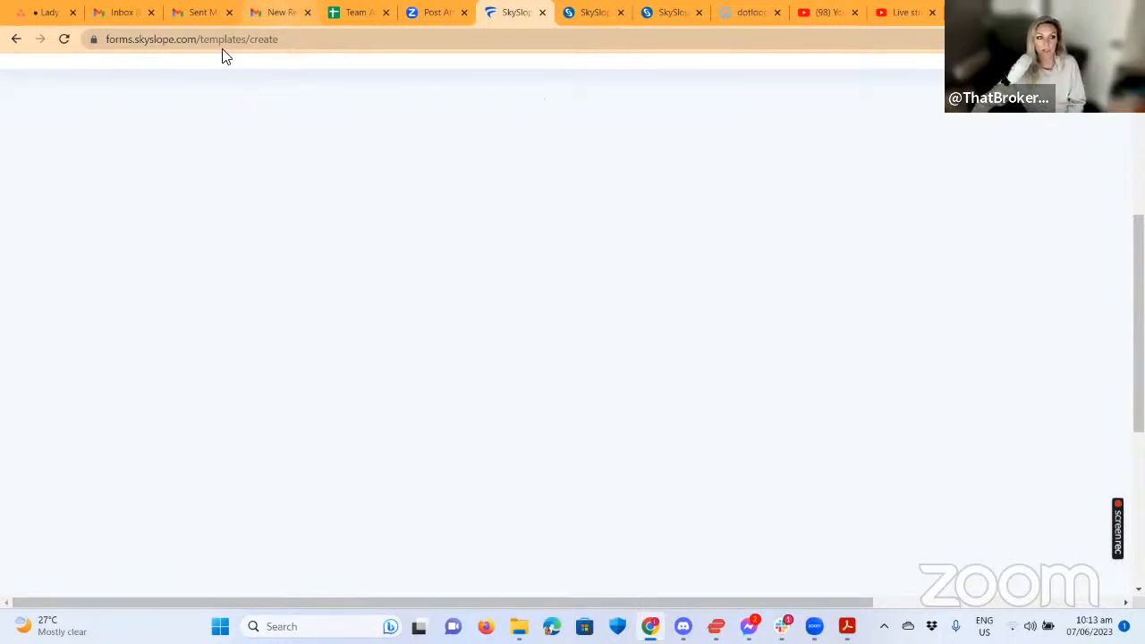
left_click(16, 39)
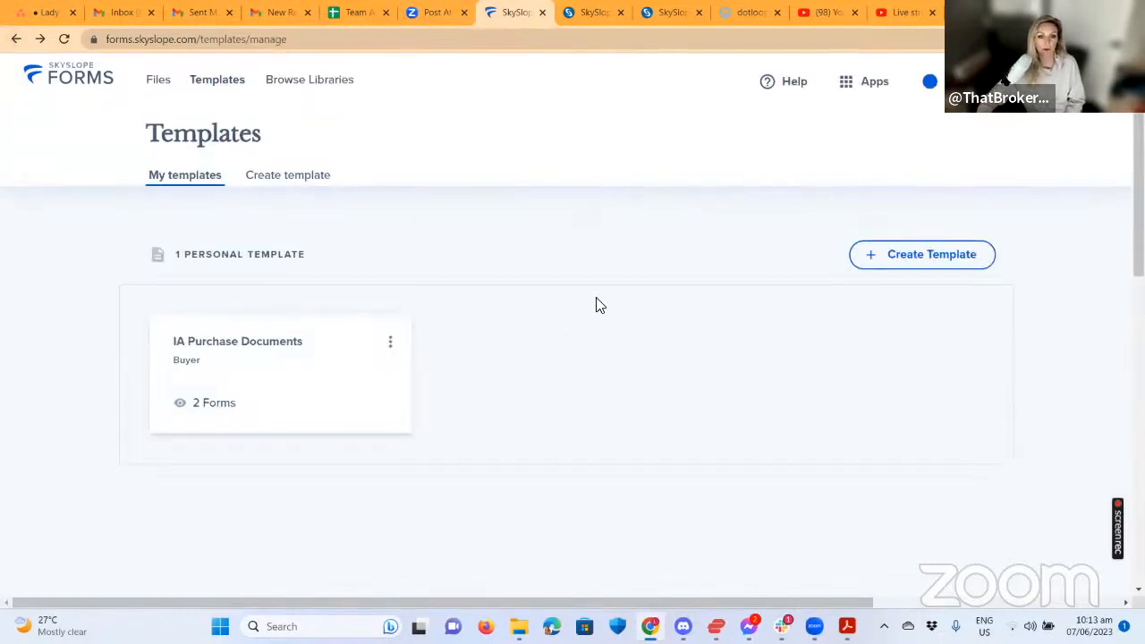
Create a new template named '123 Main' and continue to its Add Forms page.
left_click(296, 340)
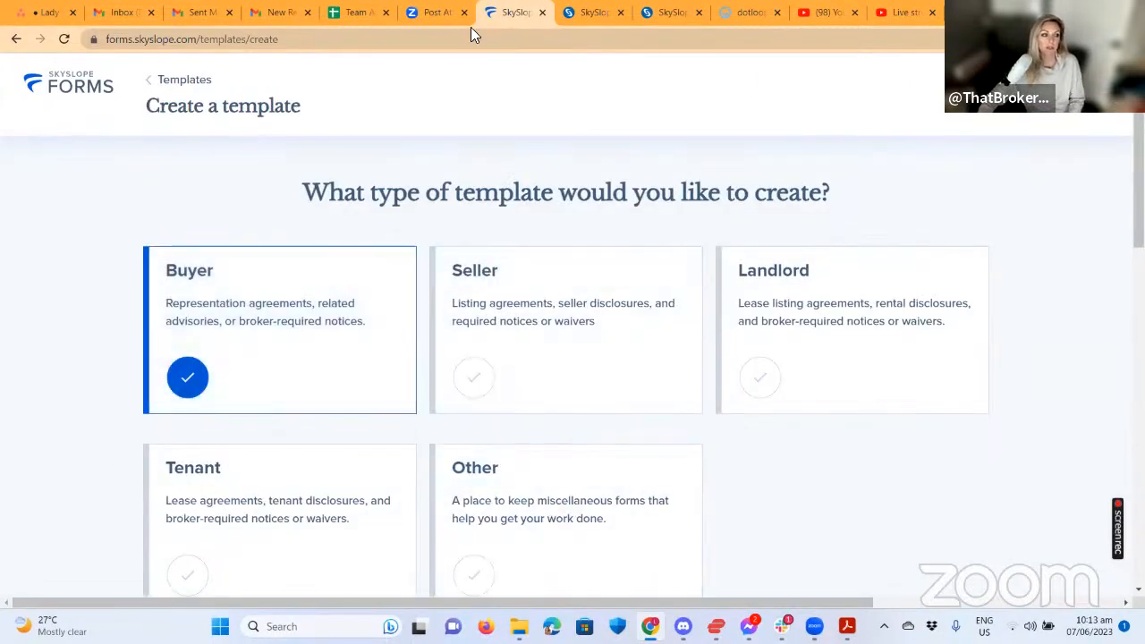
scroll(920, 430, "down", 5)
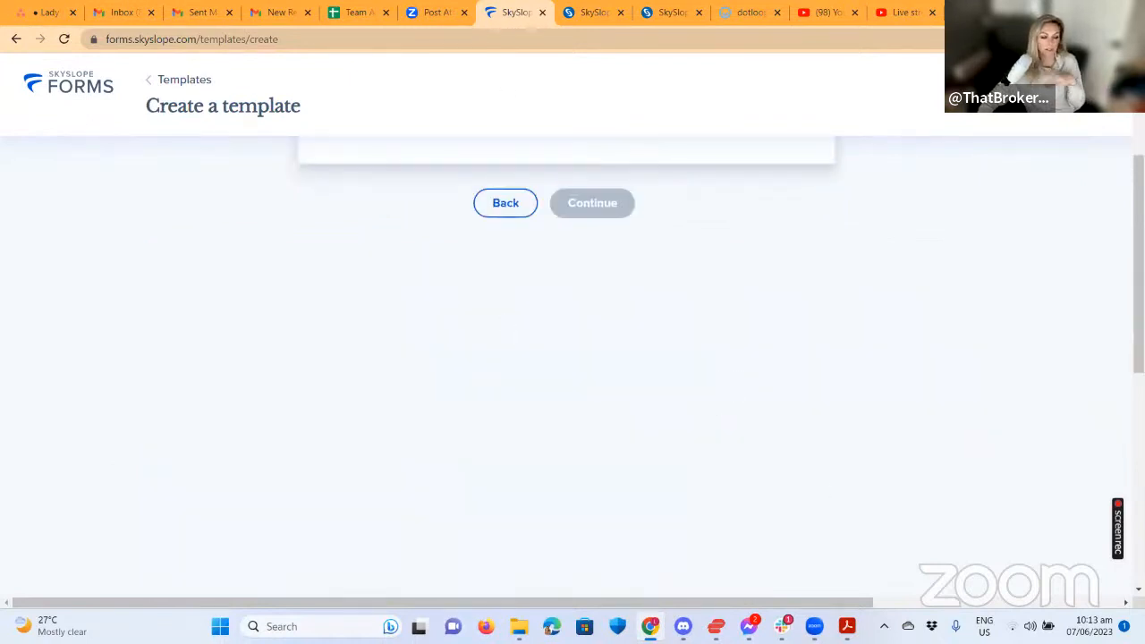
scroll(514, 320, "up", 3)
left_click(514, 330)
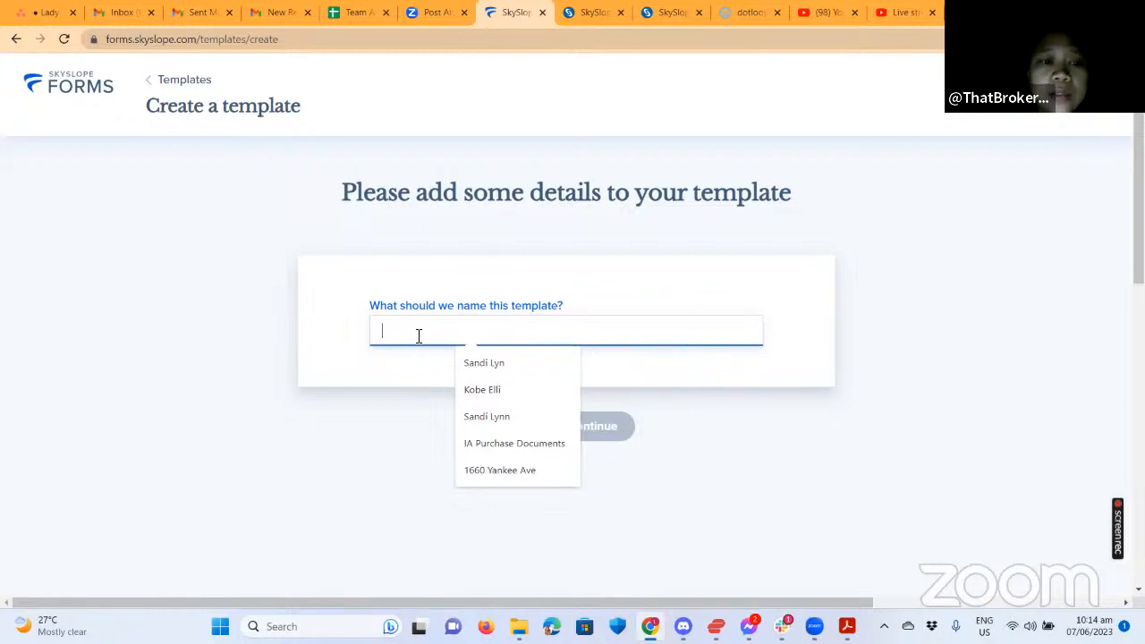
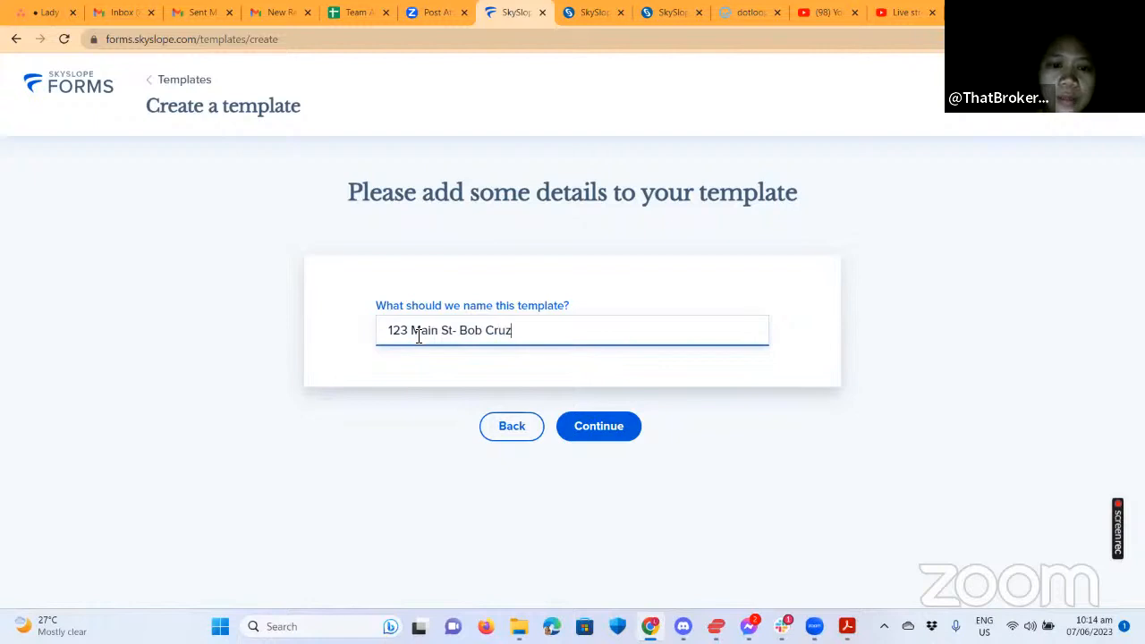
left_click(590, 431)
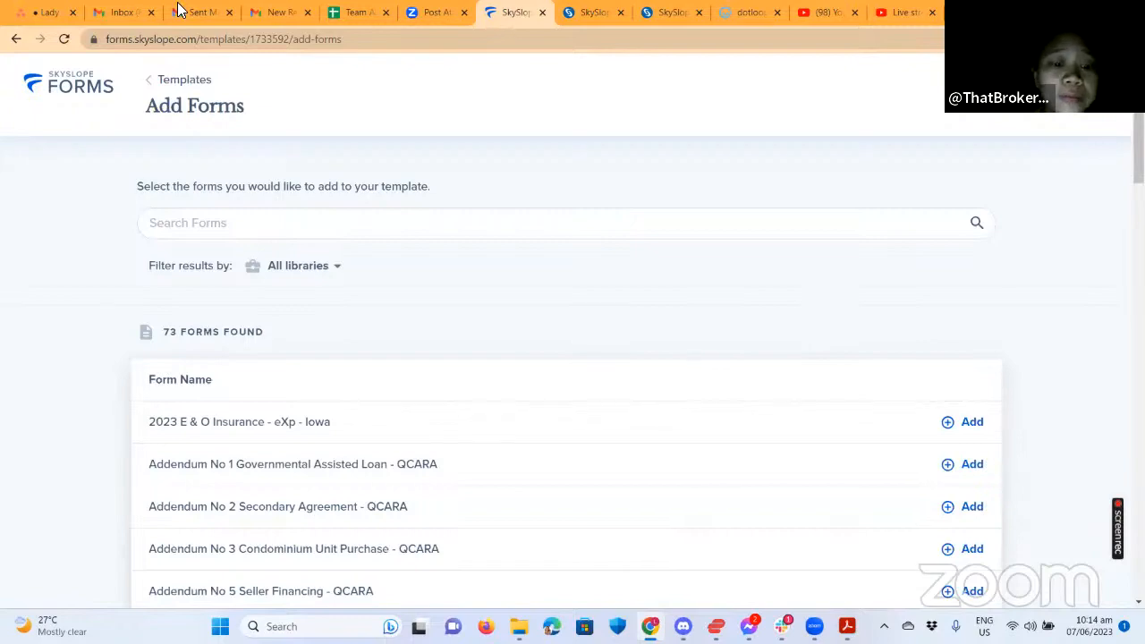
left_click(288, 12)
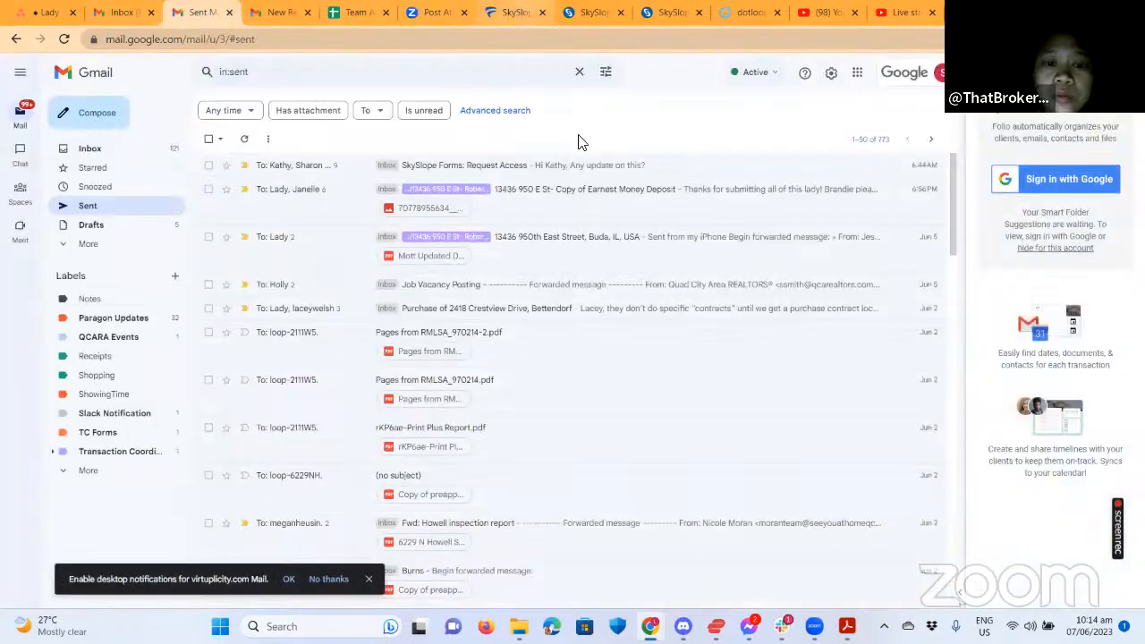
left_click(514, 12)
scroll(648, 434, "down", 3)
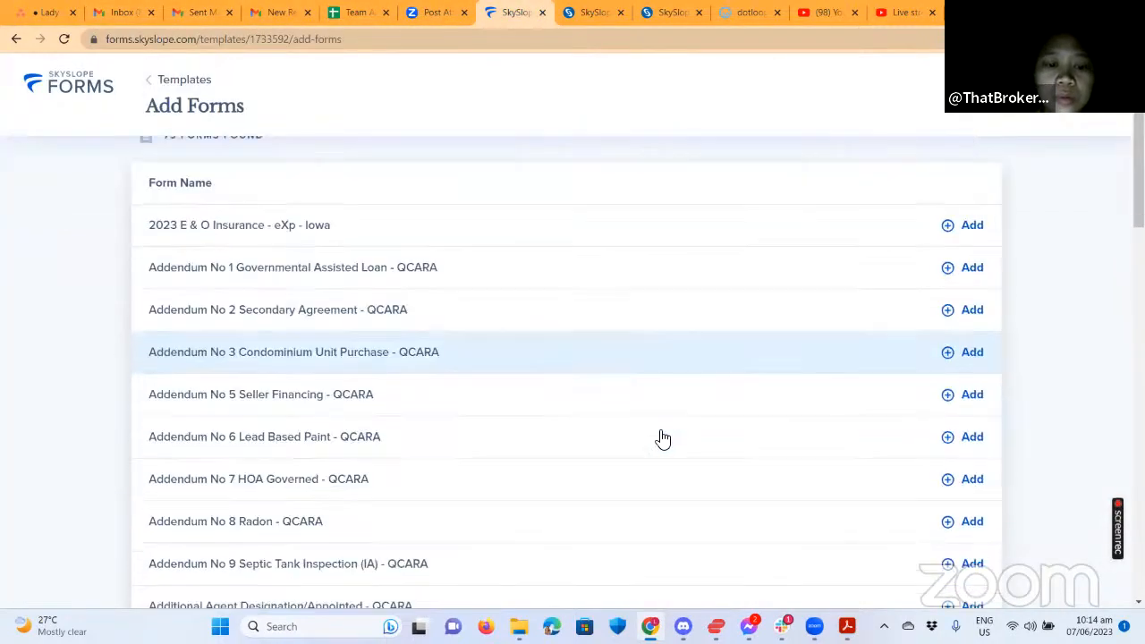
scroll(524, 463, "down", 1)
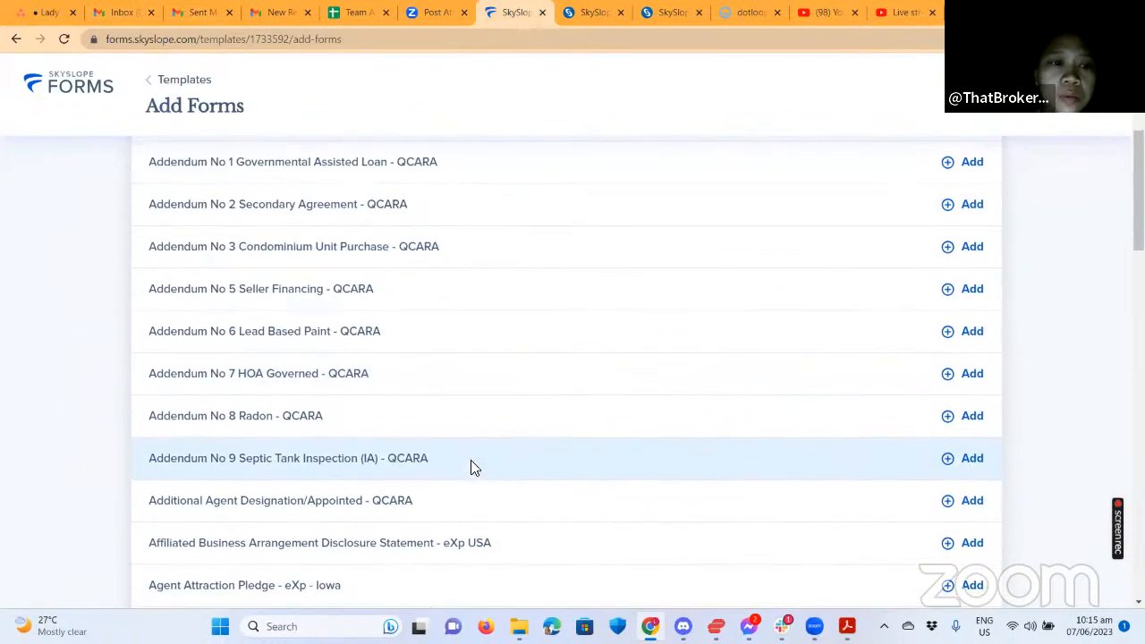
scroll(426, 294, "up", 4)
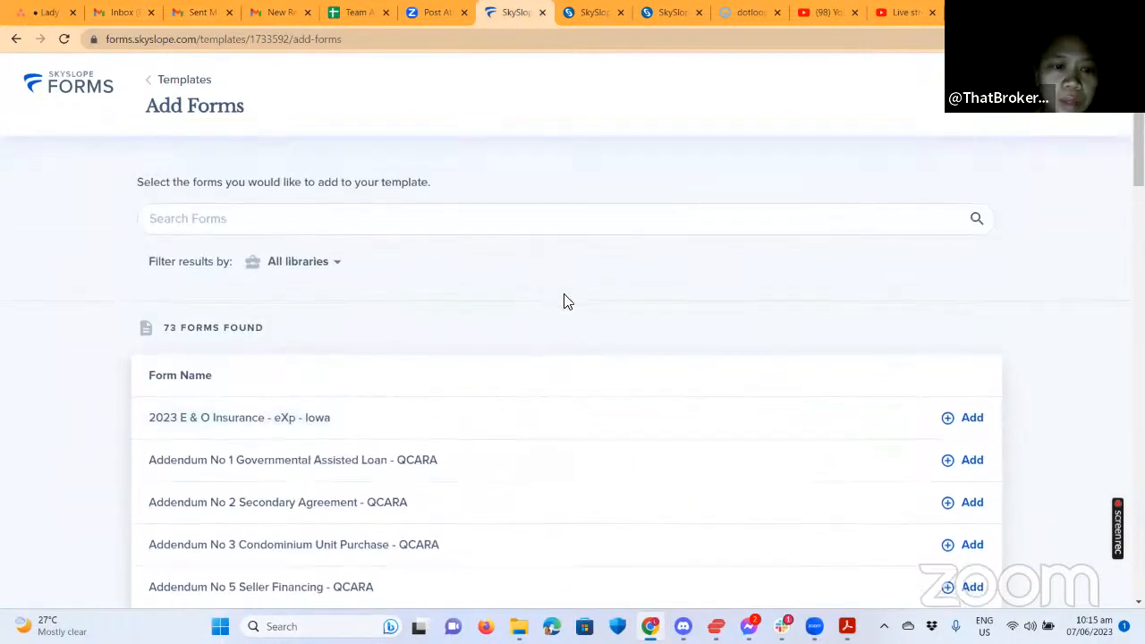
scroll(493, 296, "down", 3)
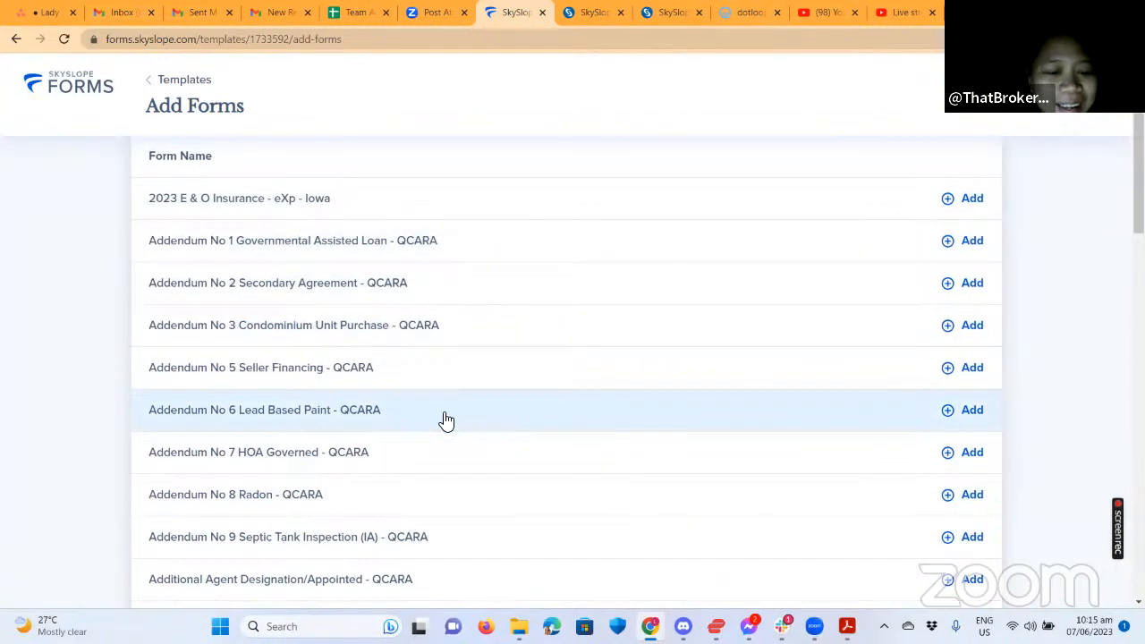
scroll(623, 420, "down", 2)
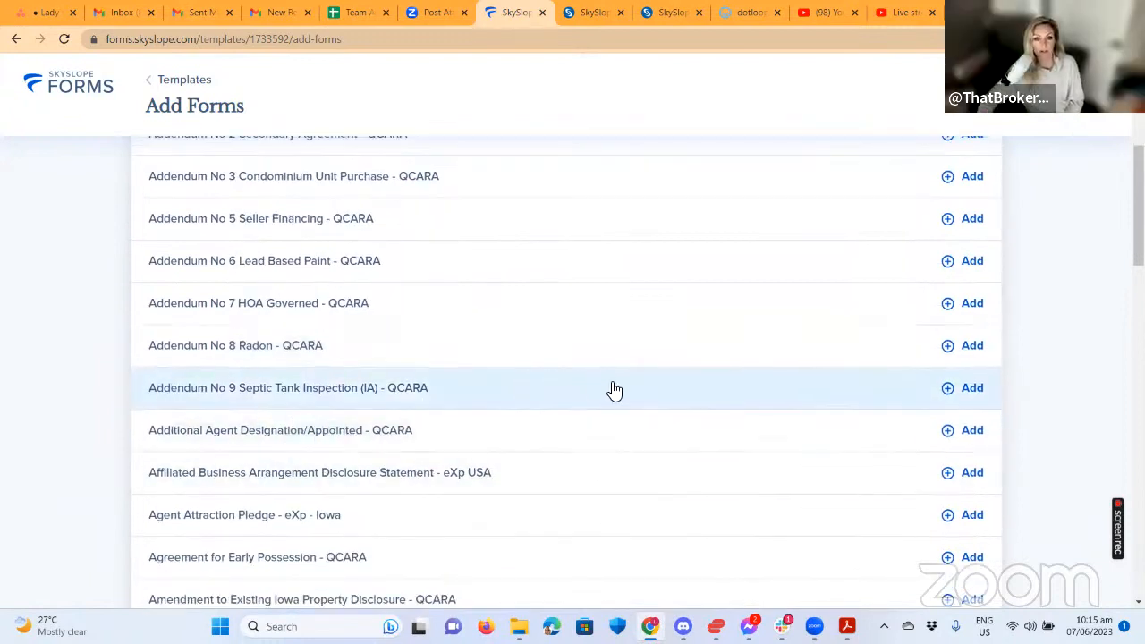
scroll(686, 409, "down", 2)
scroll(689, 417, "down", 2)
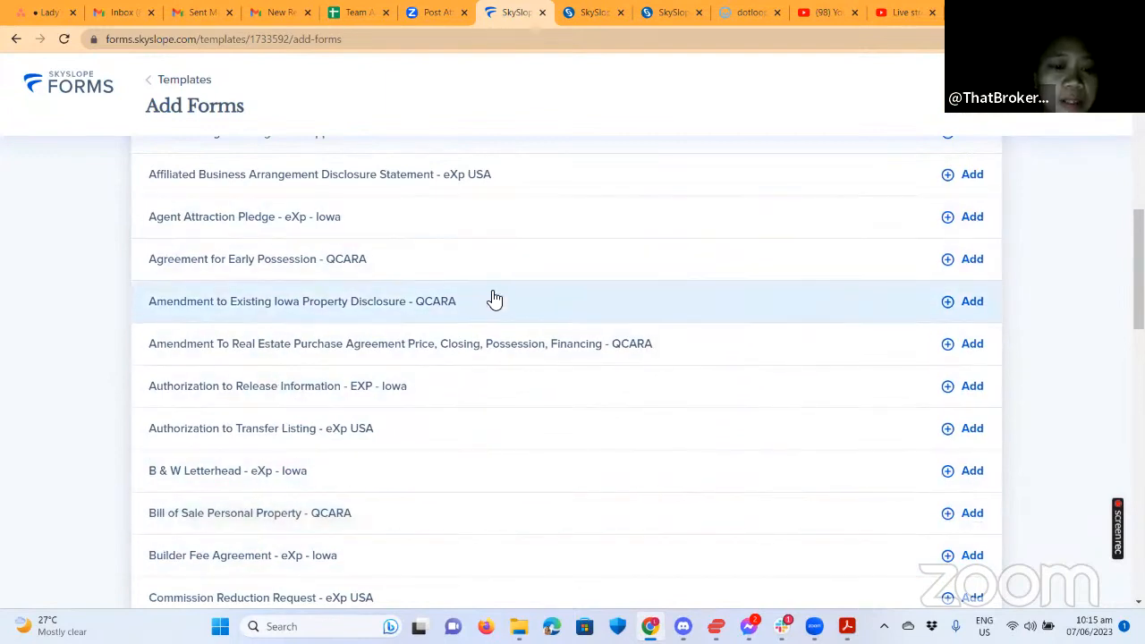
scroll(470, 346, "up", 3)
scroll(429, 287, "up", 2)
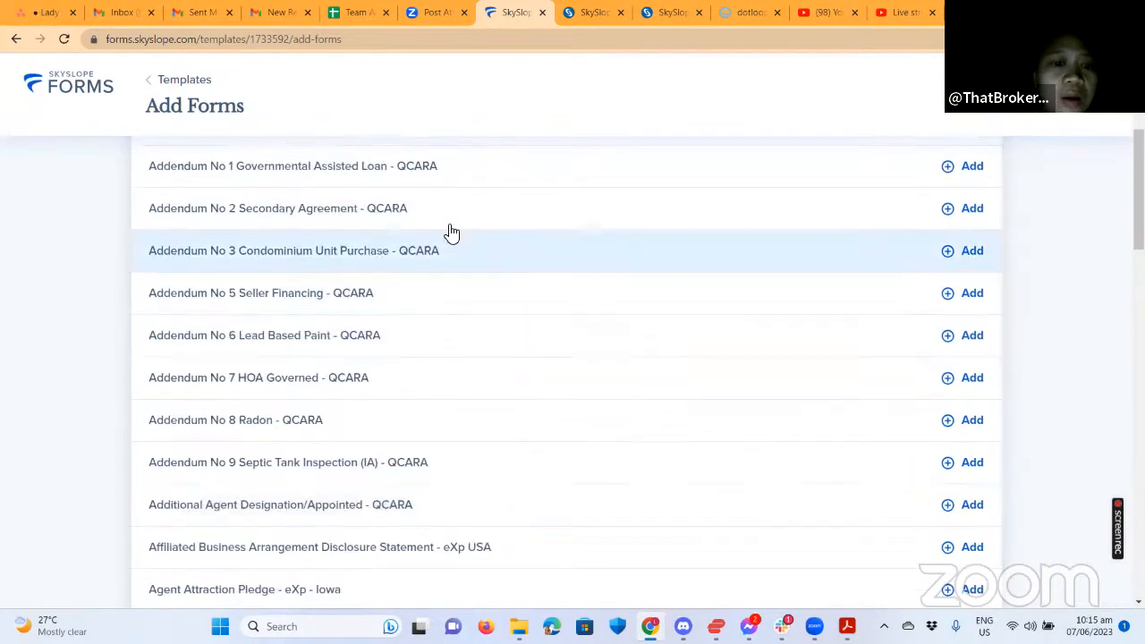
scroll(465, 268, "up", 3)
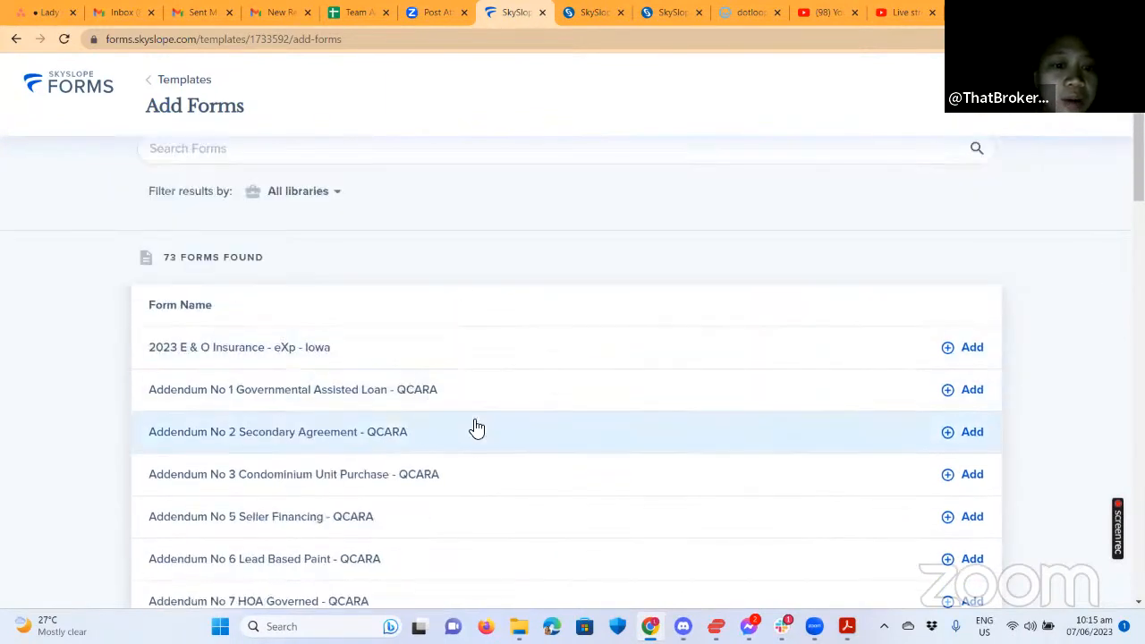
scroll(476, 428, "down", 1)
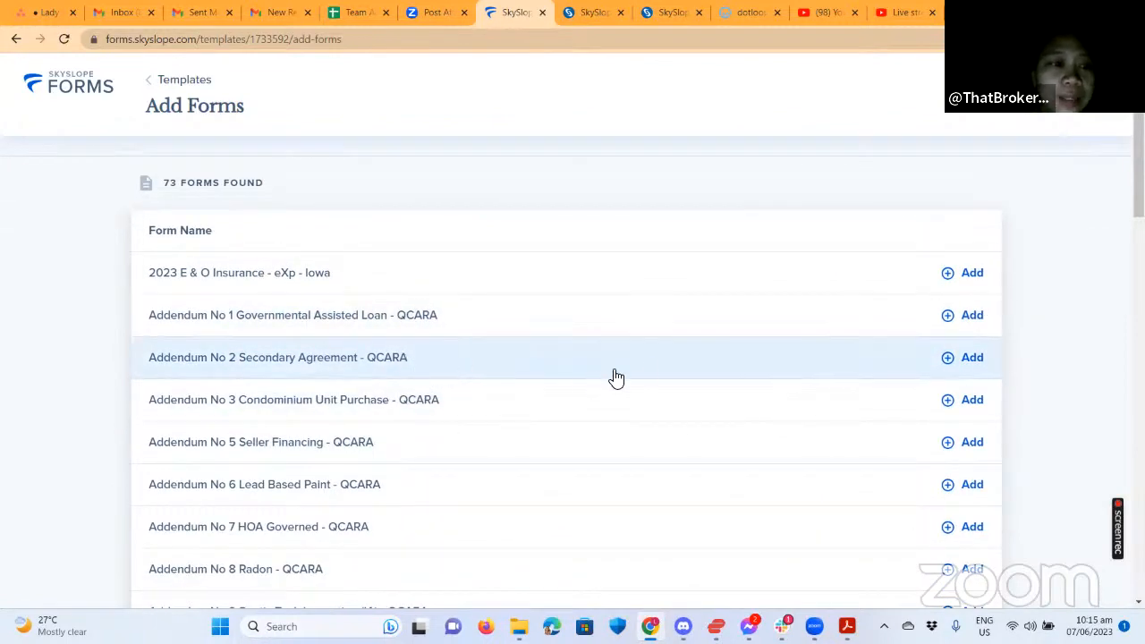
scroll(615, 379, "down", 1)
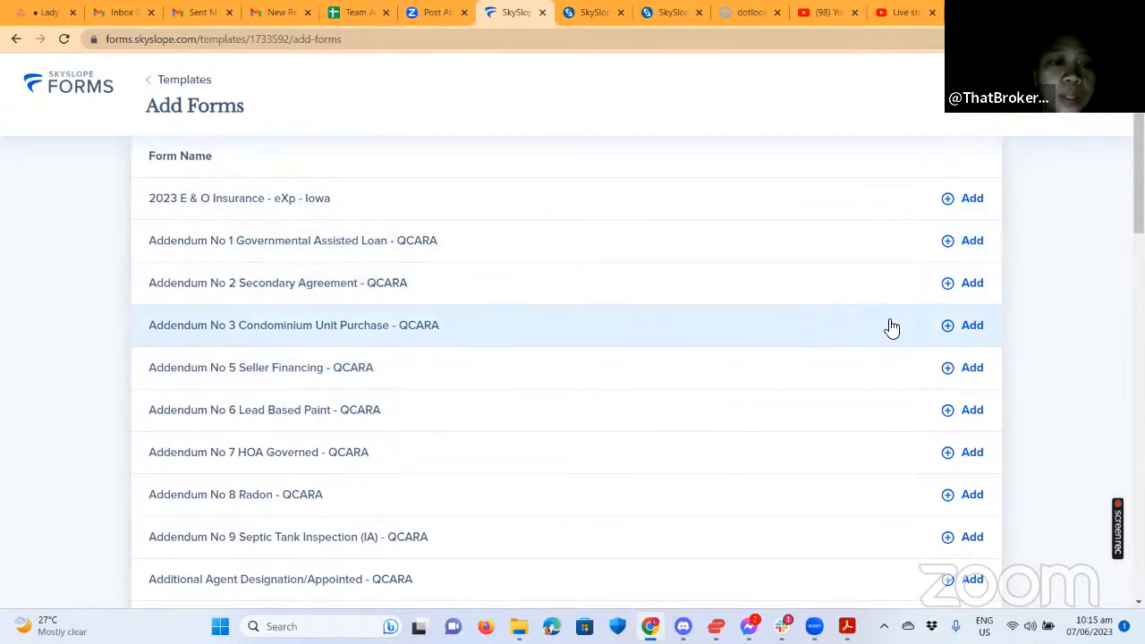
scroll(726, 322, "down", 1)
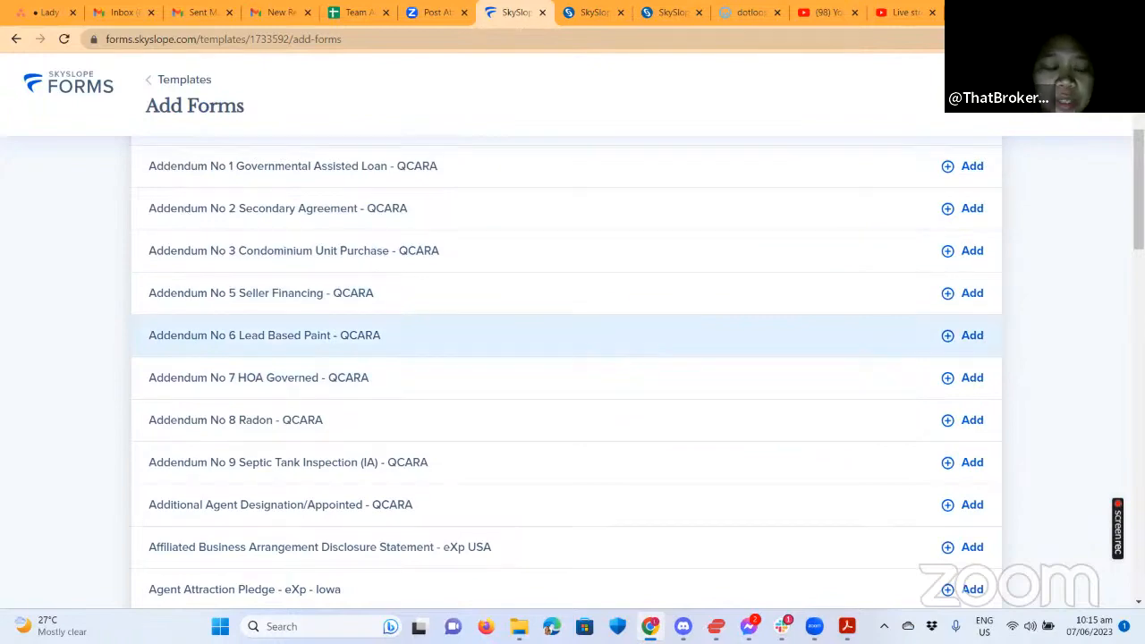
scroll(490, 329, "down", 6)
scroll(379, 319, "up", 8)
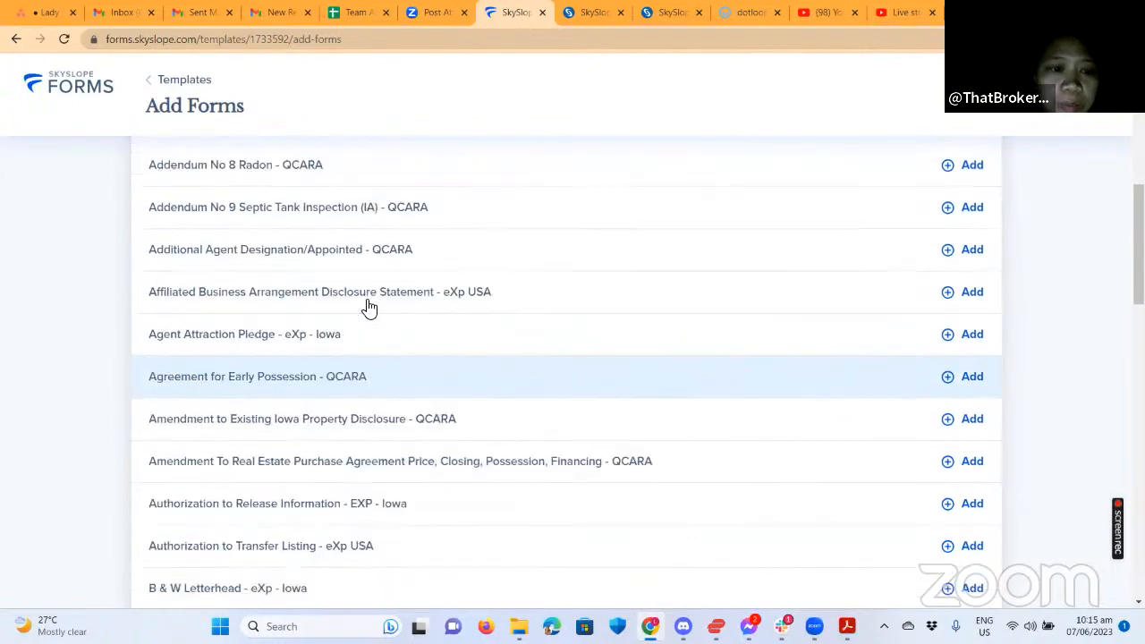
scroll(232, 268, "up", 1)
Search 'purc' and add the Real Estate Purchase Agreement - QCARA form.
left_click(221, 215)
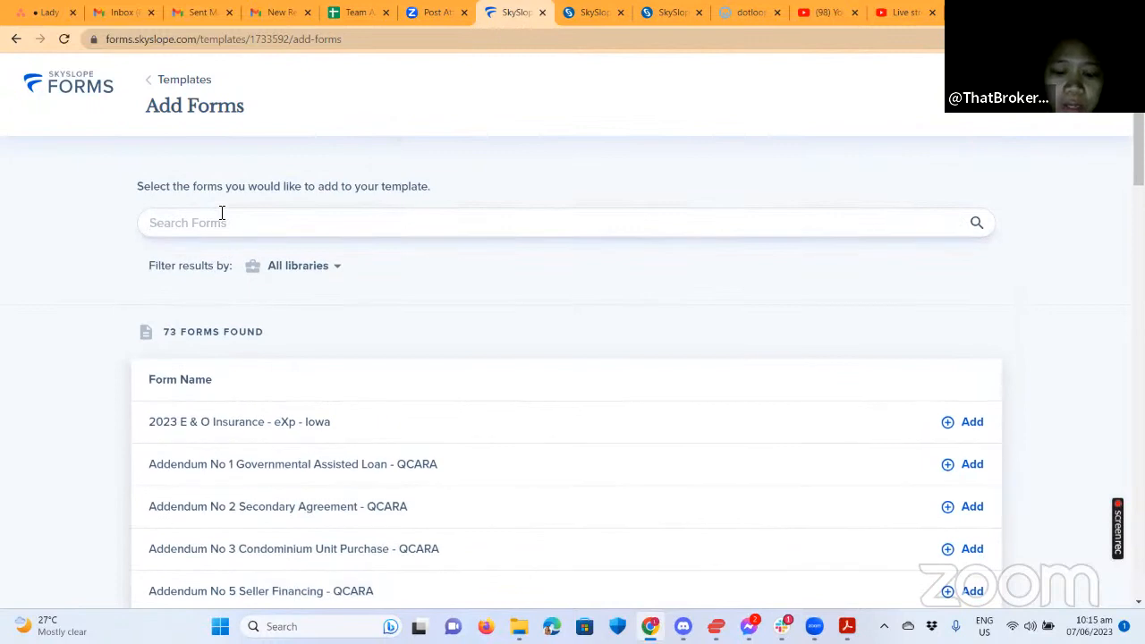
type("py")
key("BackSpace")
type("u")
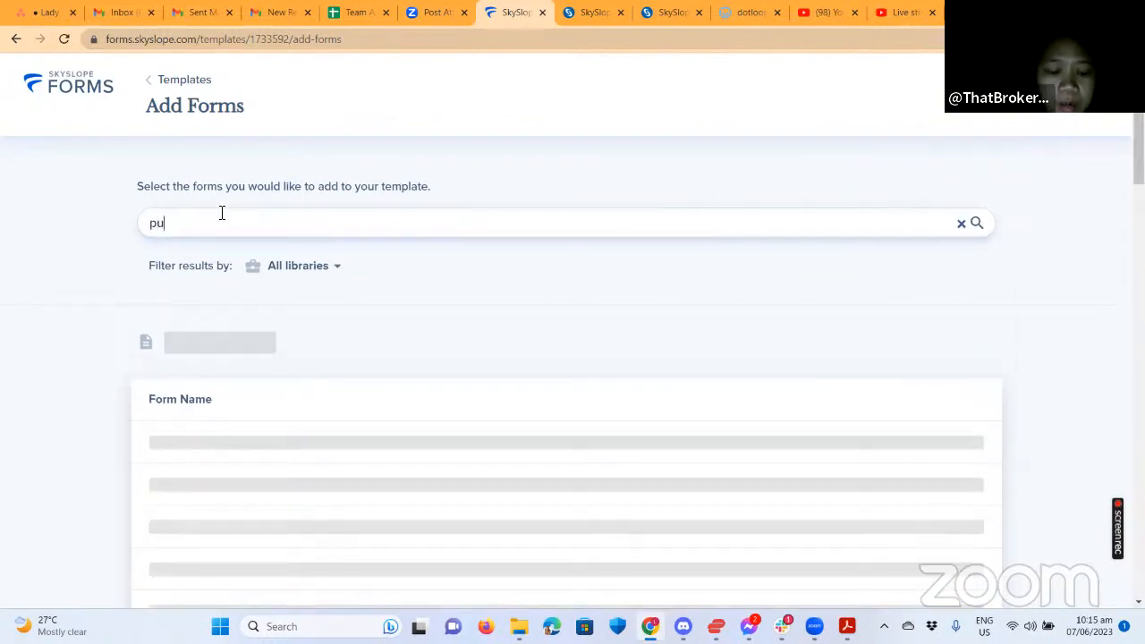
type("rc")
scroll(554, 345, "down", 1)
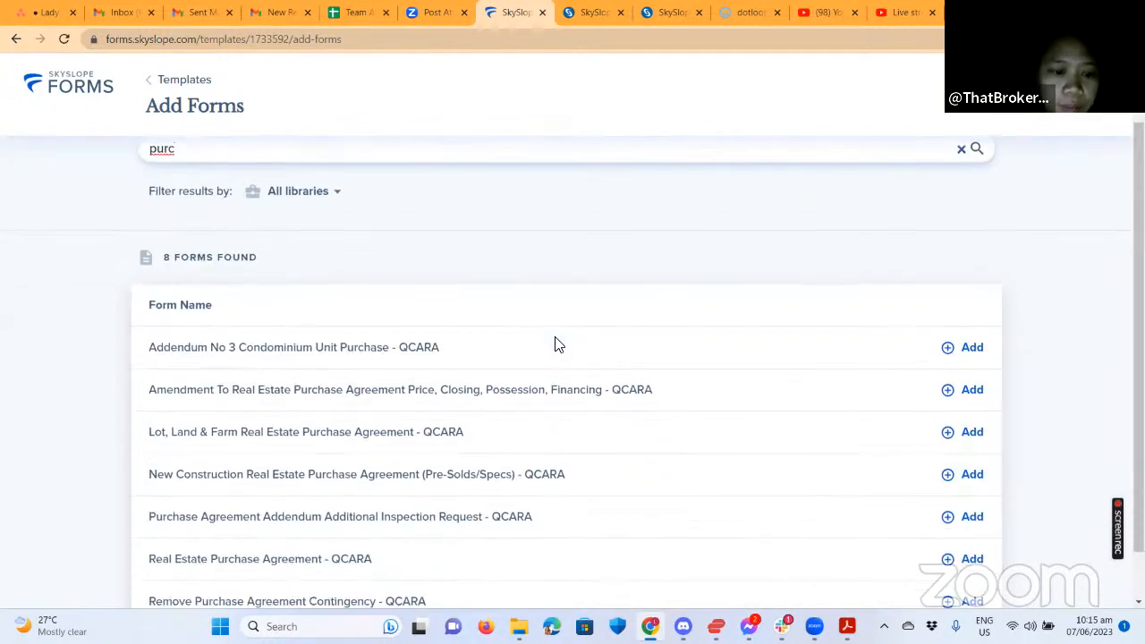
scroll(554, 344, "down", 1)
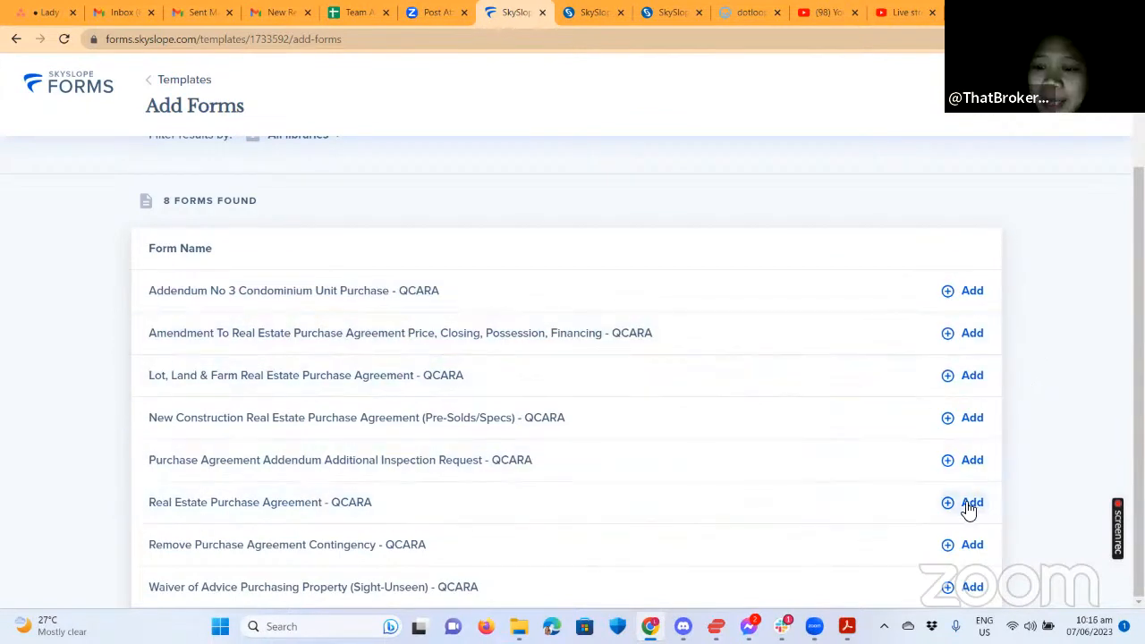
left_click(924, 490)
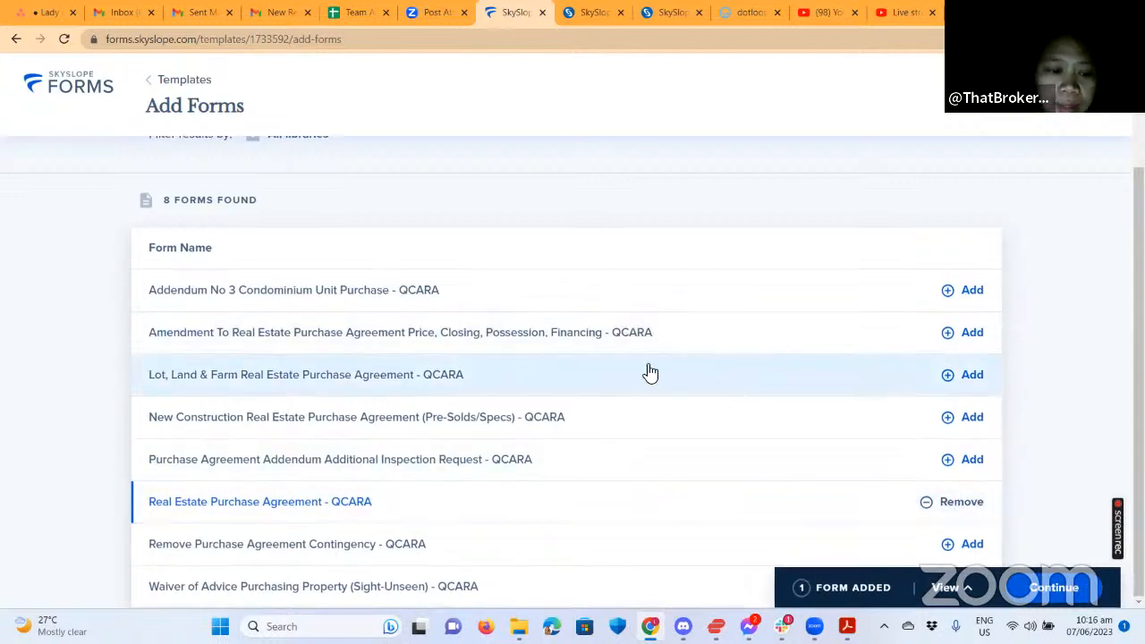
Search 'aff' and add the Affiliated Business Arrangement Disclosure Statement - eXp USA.
scroll(447, 225, "up", 2)
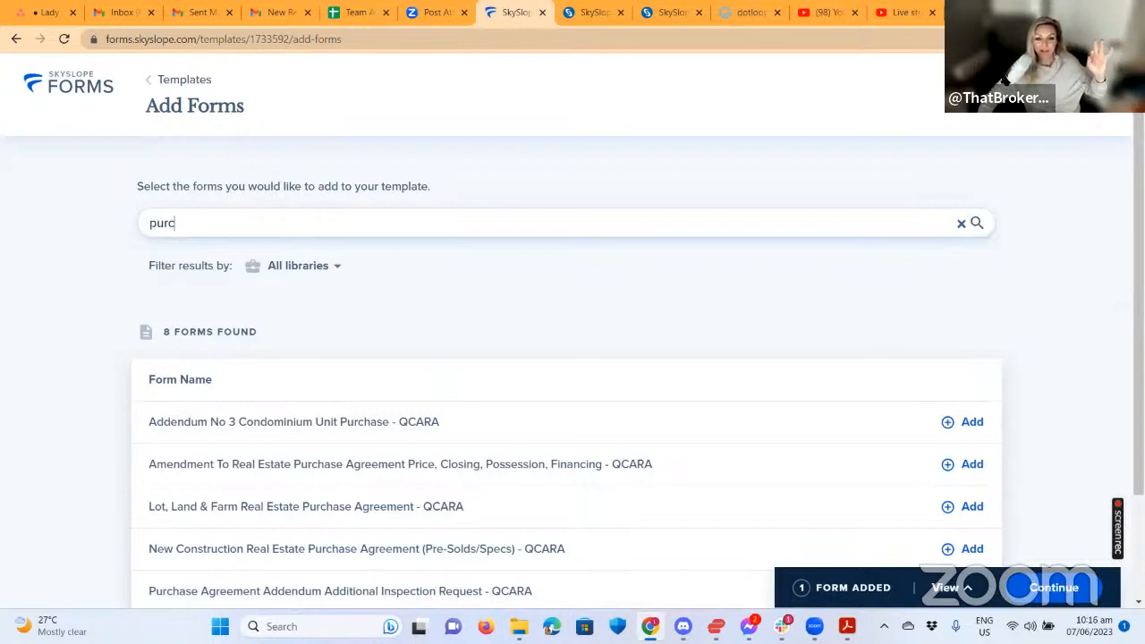
key("shift+Left")
key("shift+Left")
key("shift+Left")
key("shift+Left")
type("a")
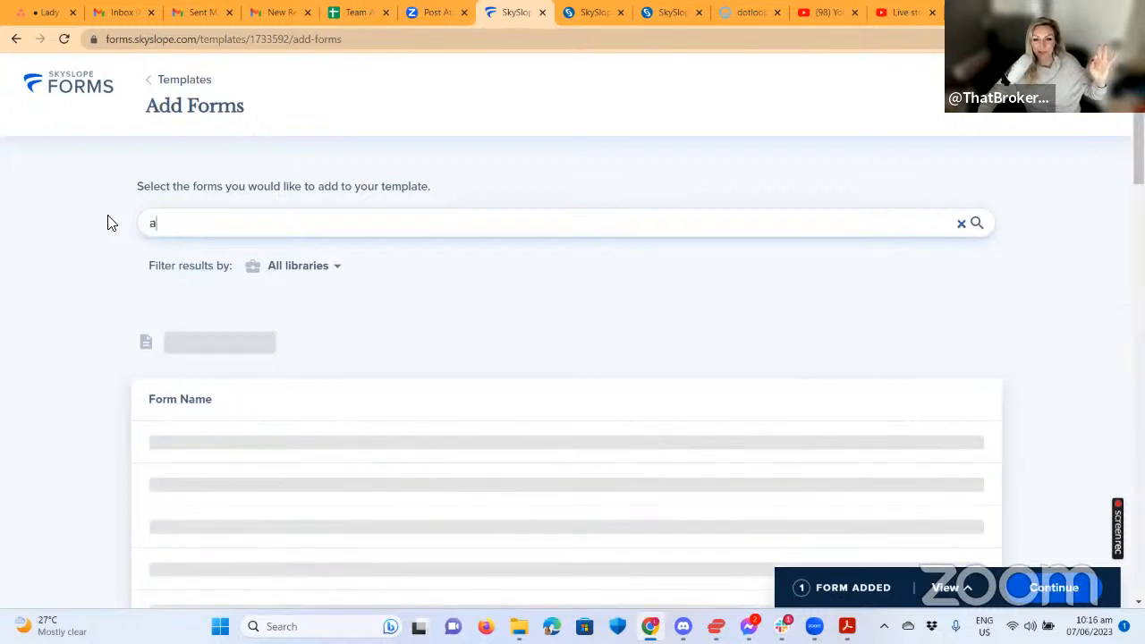
type("ff")
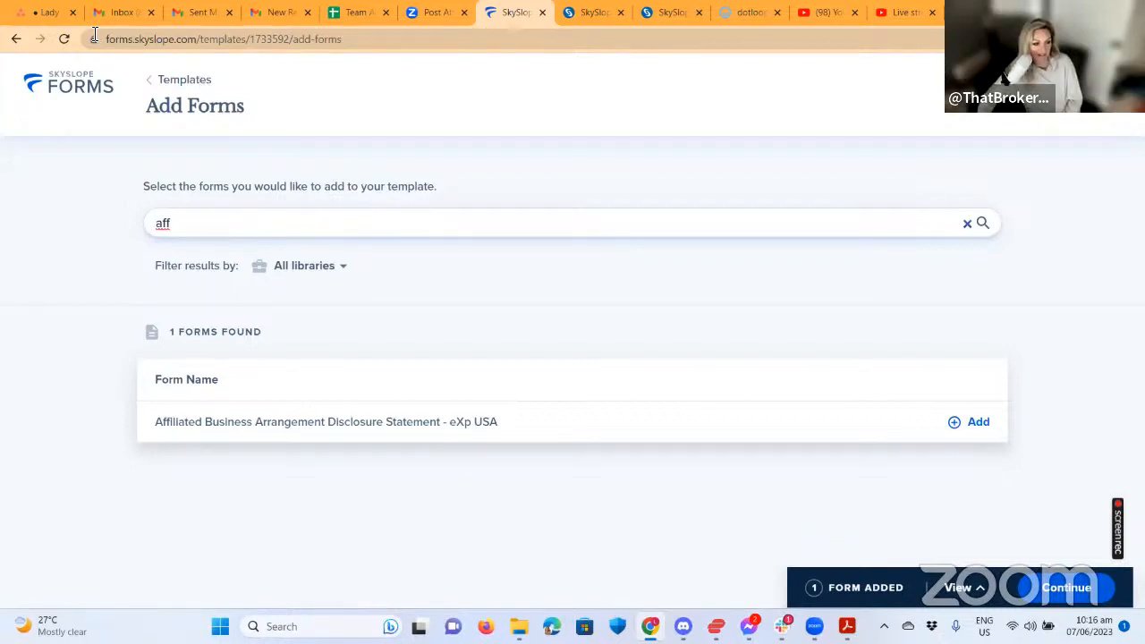
left_click(644, 427)
Replace the form search with 'agenc'.
left_click(344, 229)
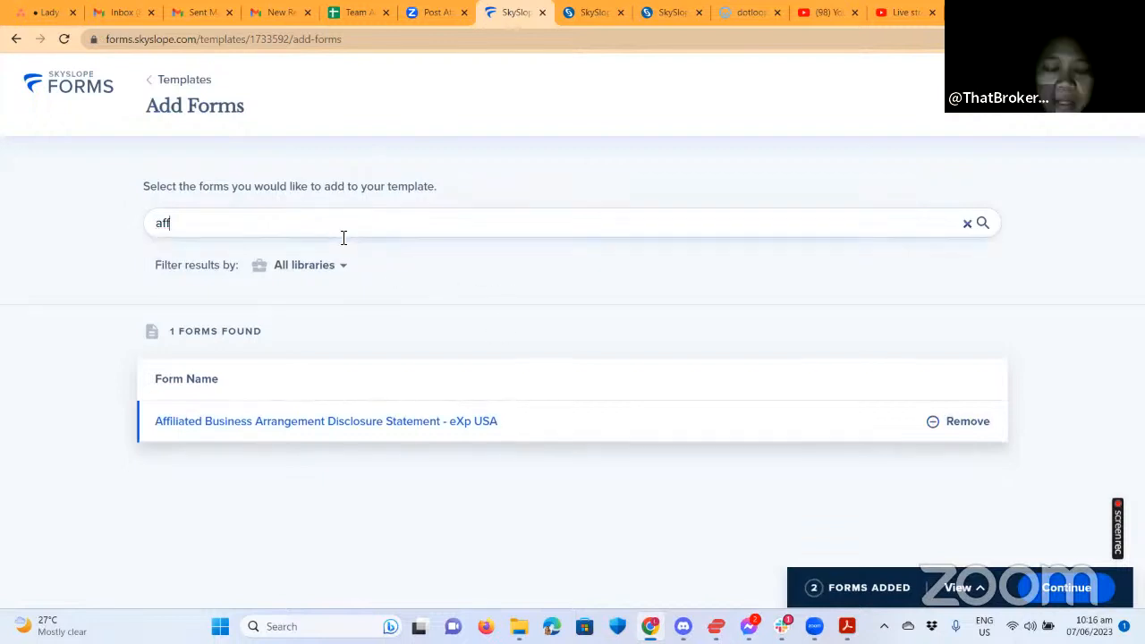
key("BackSpace")
key("BackSpace")
key("BackSpace")
type("ag")
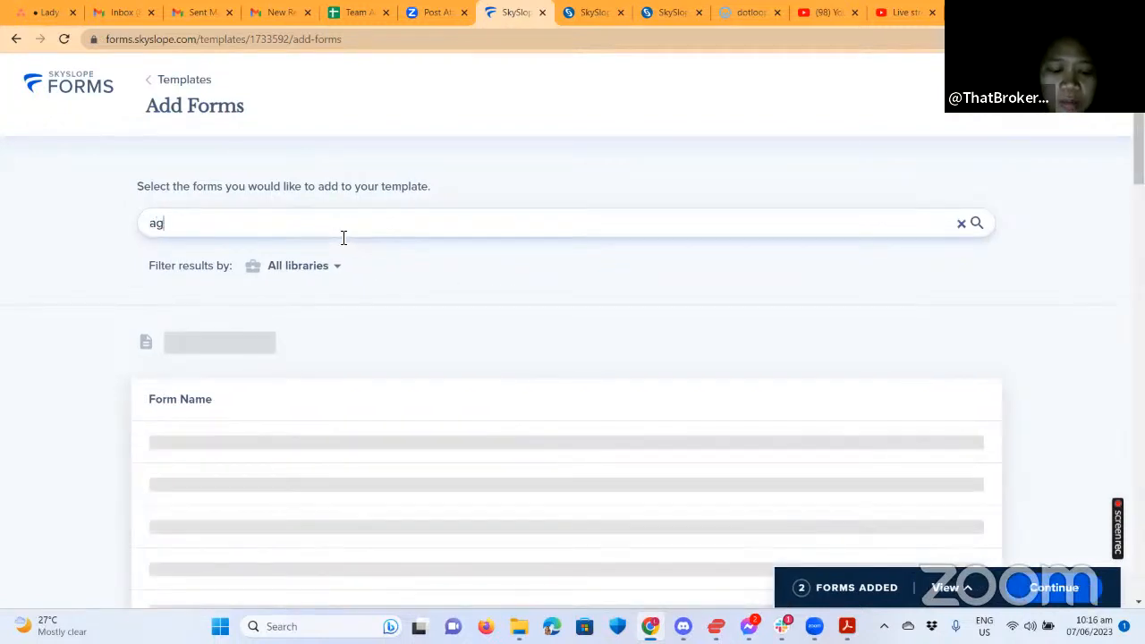
type("enc")
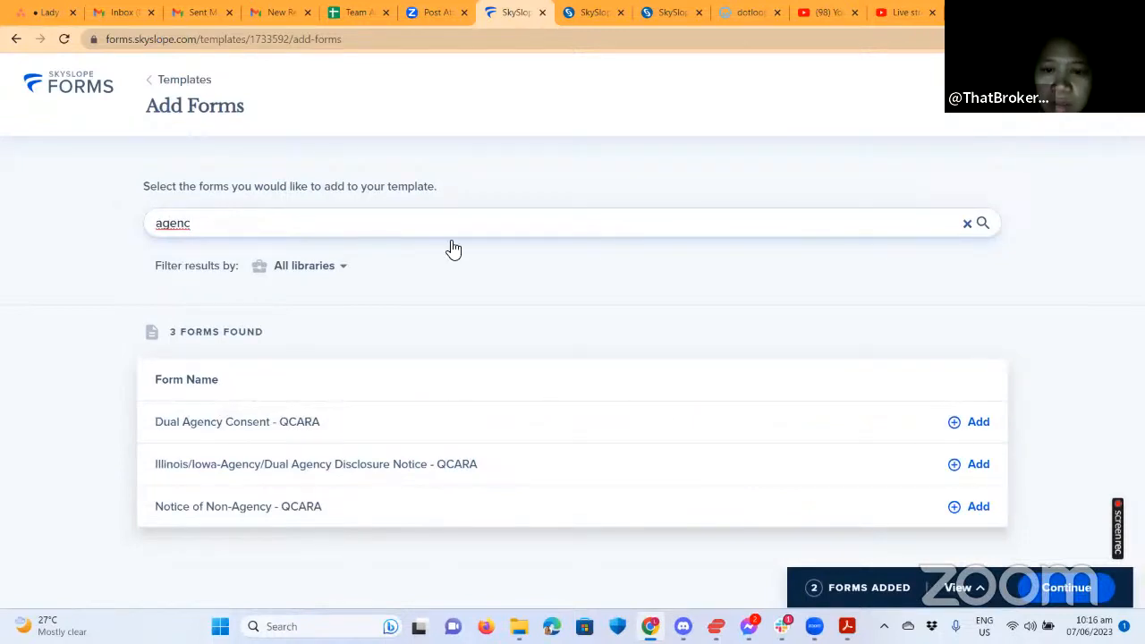
Search 'wire' and add the Wiring Fraud Advisory Notice form.
double_click(230, 237)
type("wire")
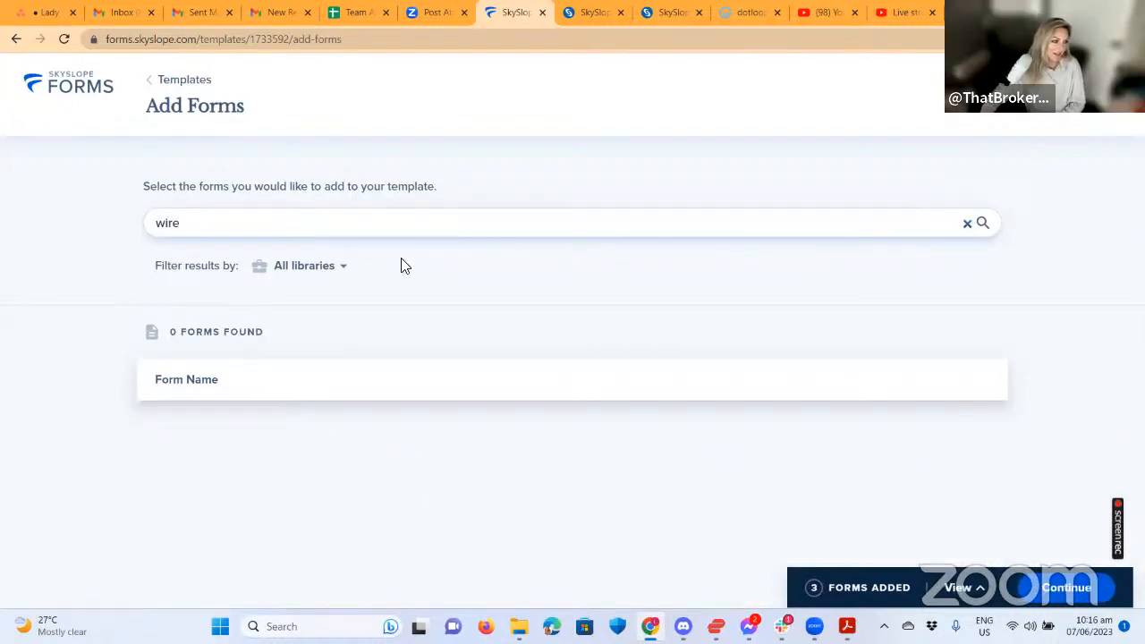
key("BackSpace")
key("BackSpace")
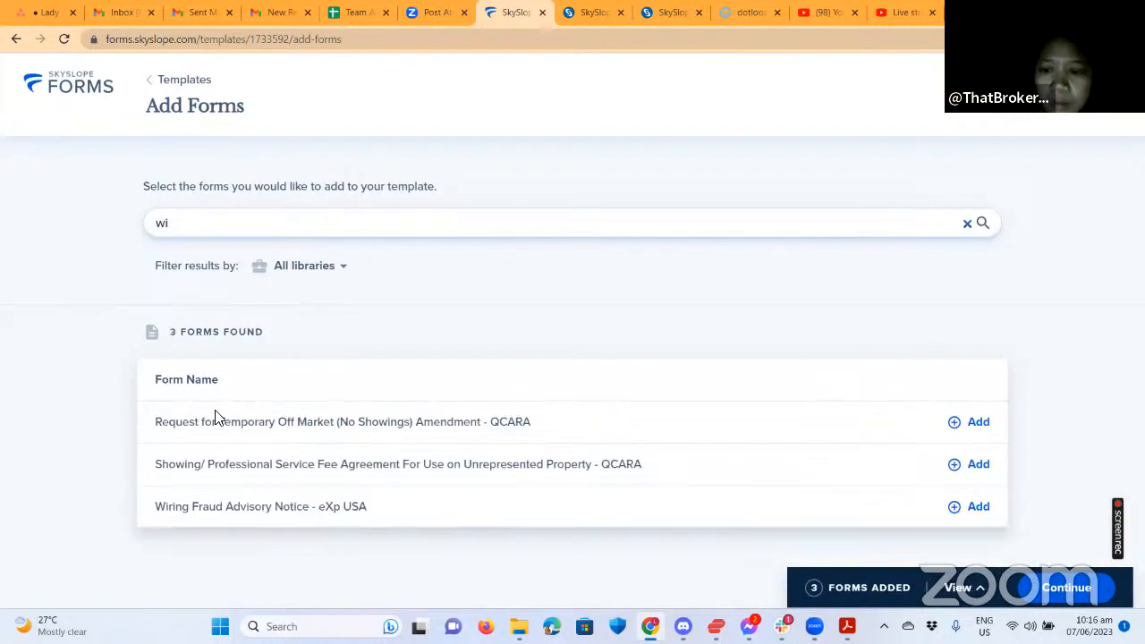
left_click(223, 506)
Search 'lead-', add the Lead-Based Paint disclosure (QCARA), then search 'radon'.
left_click(361, 221)
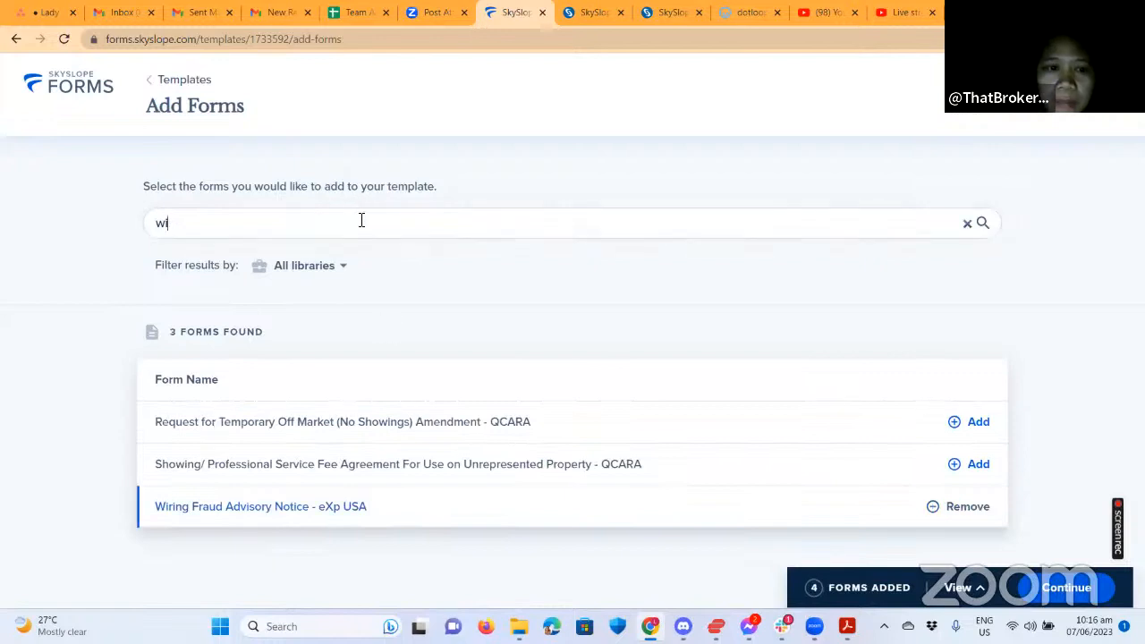
key("BackSpace")
key("BackSpace")
type("lea")
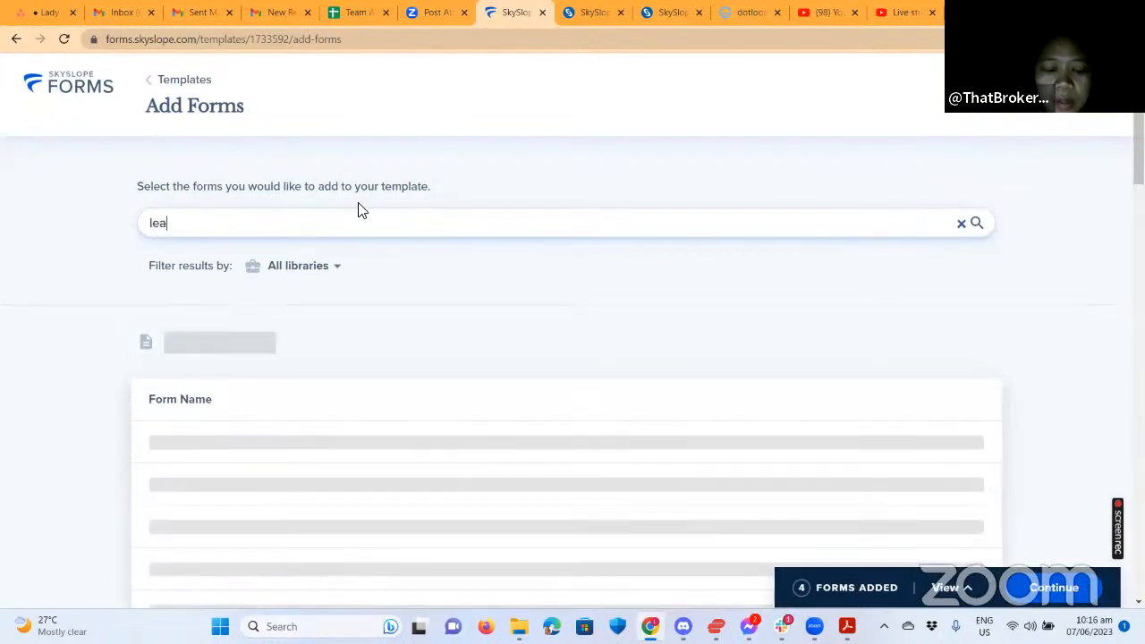
type("d")
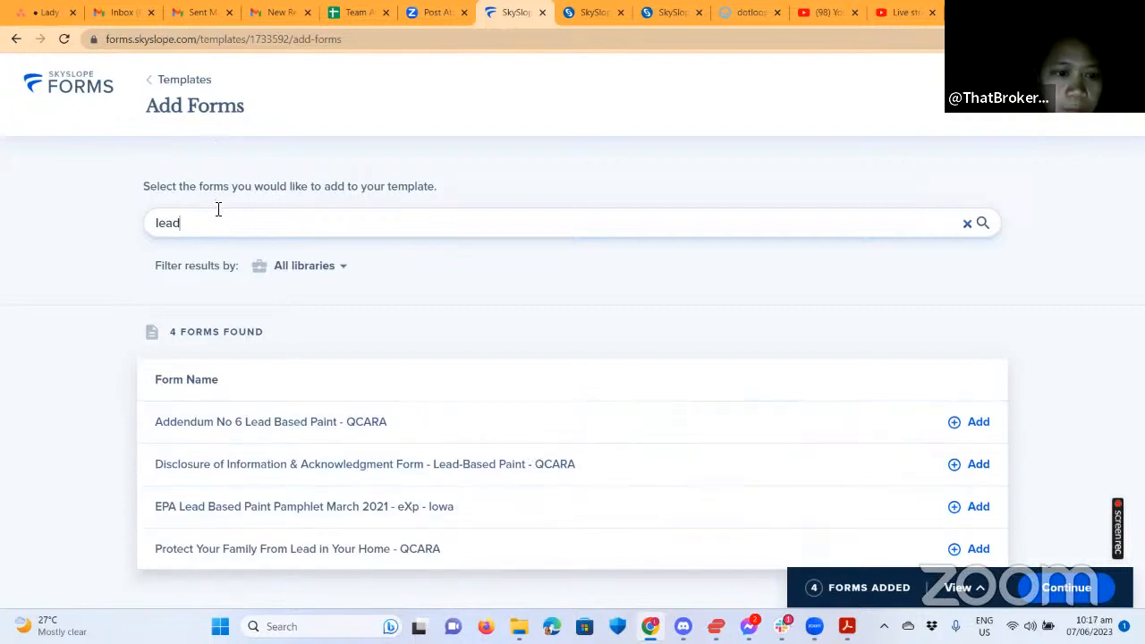
type("-")
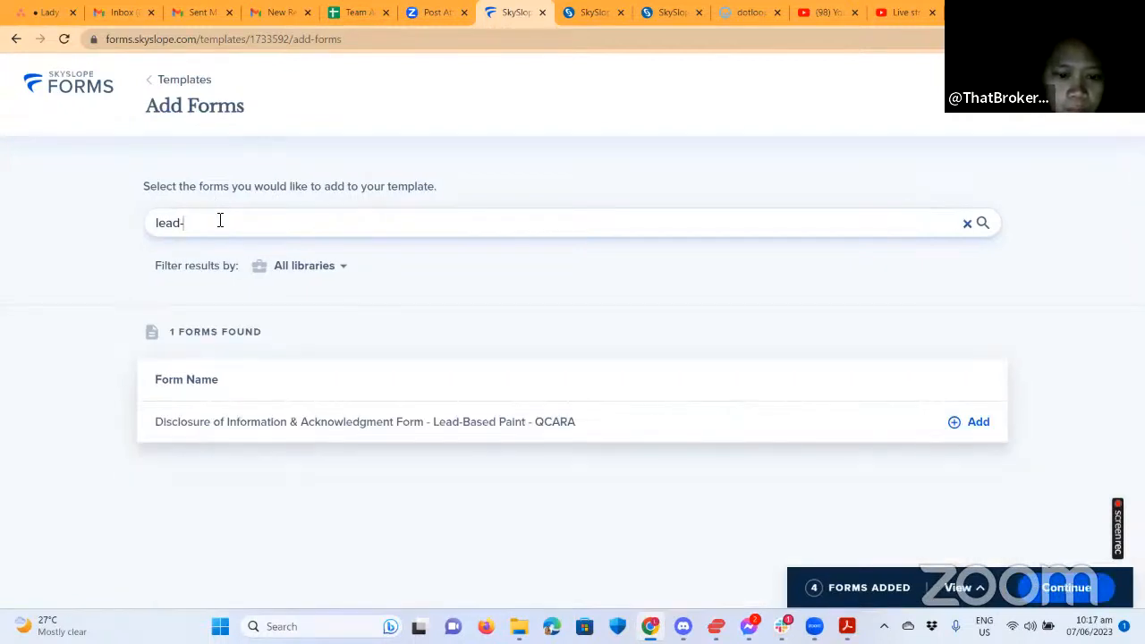
left_click(984, 423)
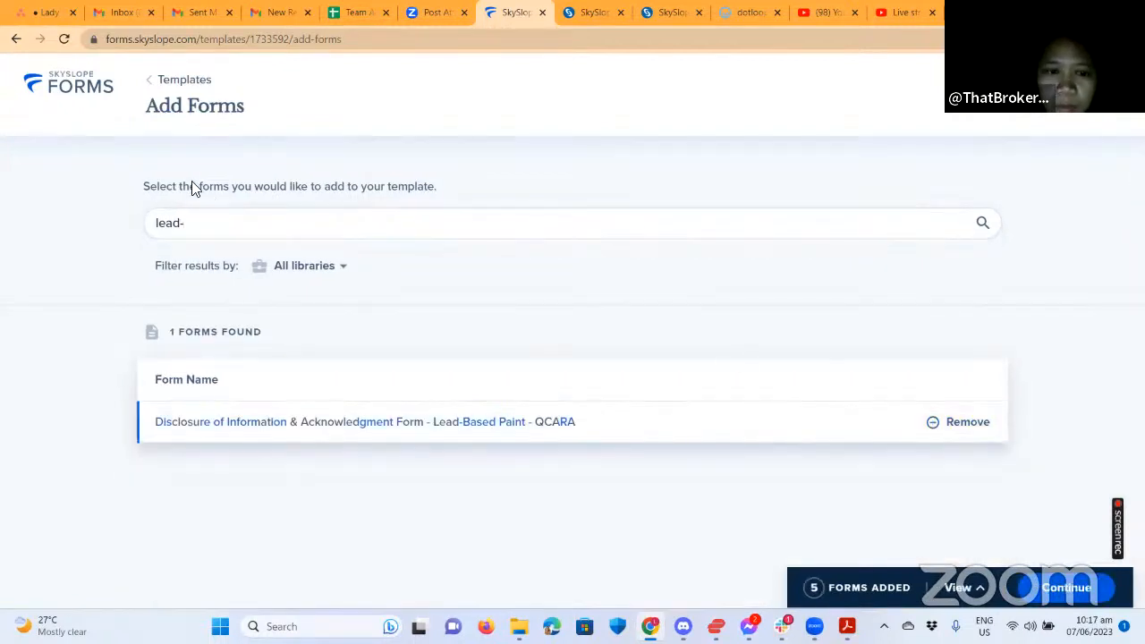
left_click_drag(182, 226, 123, 224)
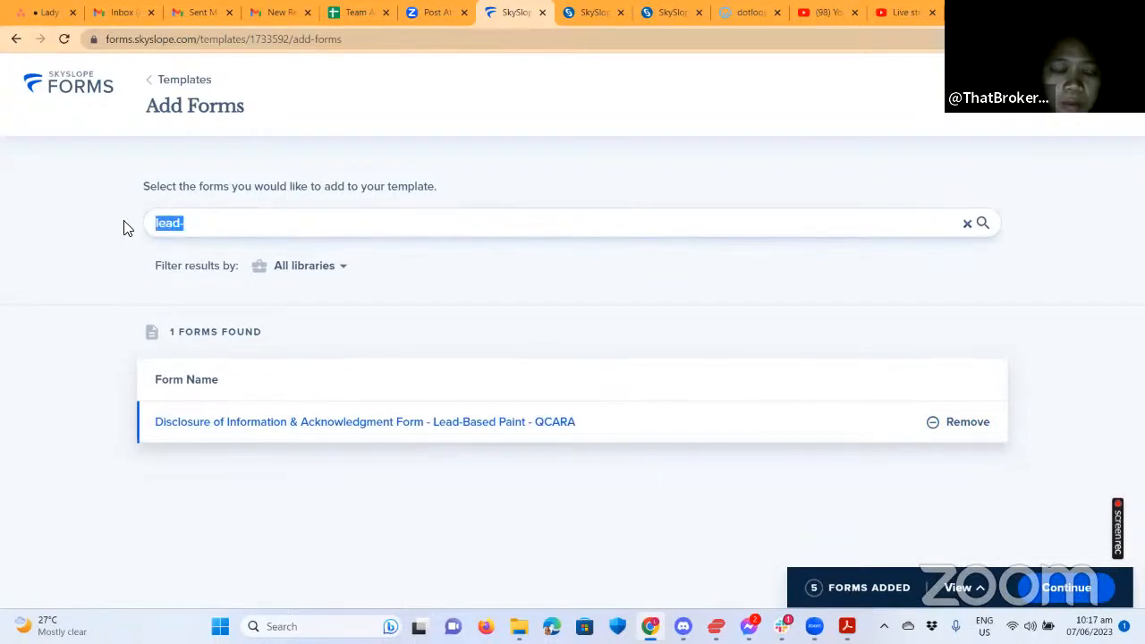
type("radon")
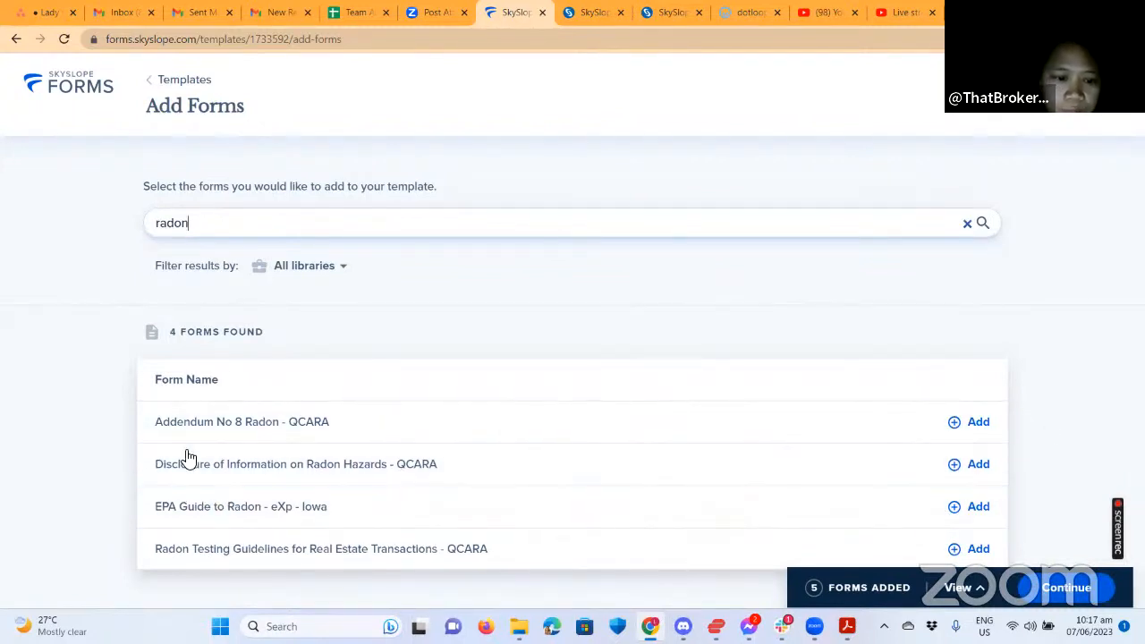
Add the Disclosure of Information on Radon Hazards and Addendum No 8 Radon forms.
left_click(761, 455)
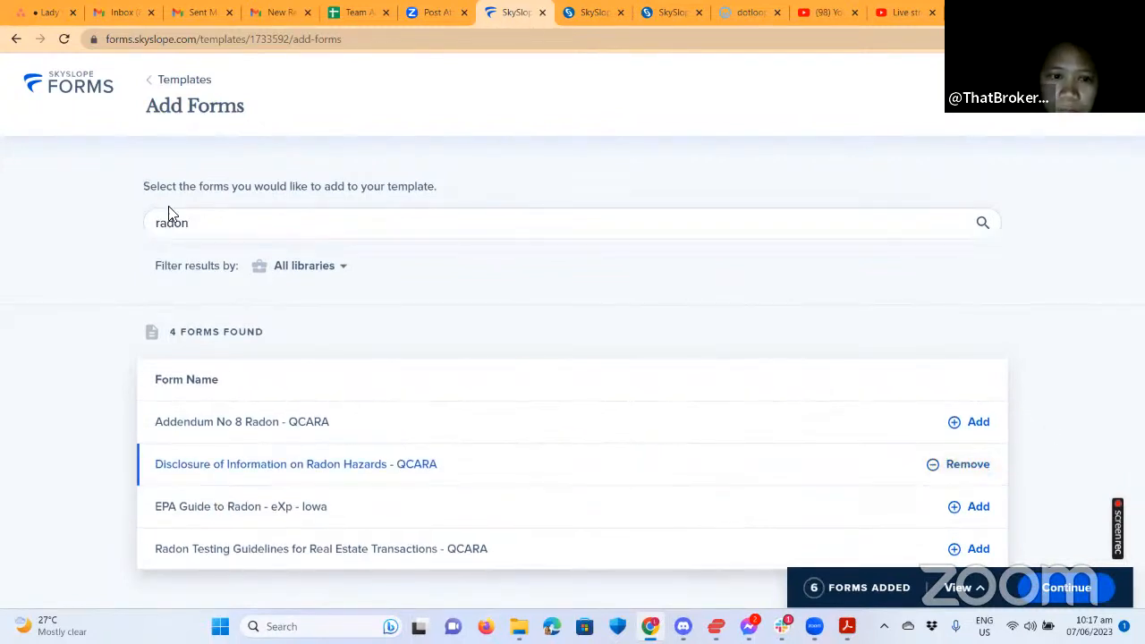
left_click_drag(204, 227, 147, 223)
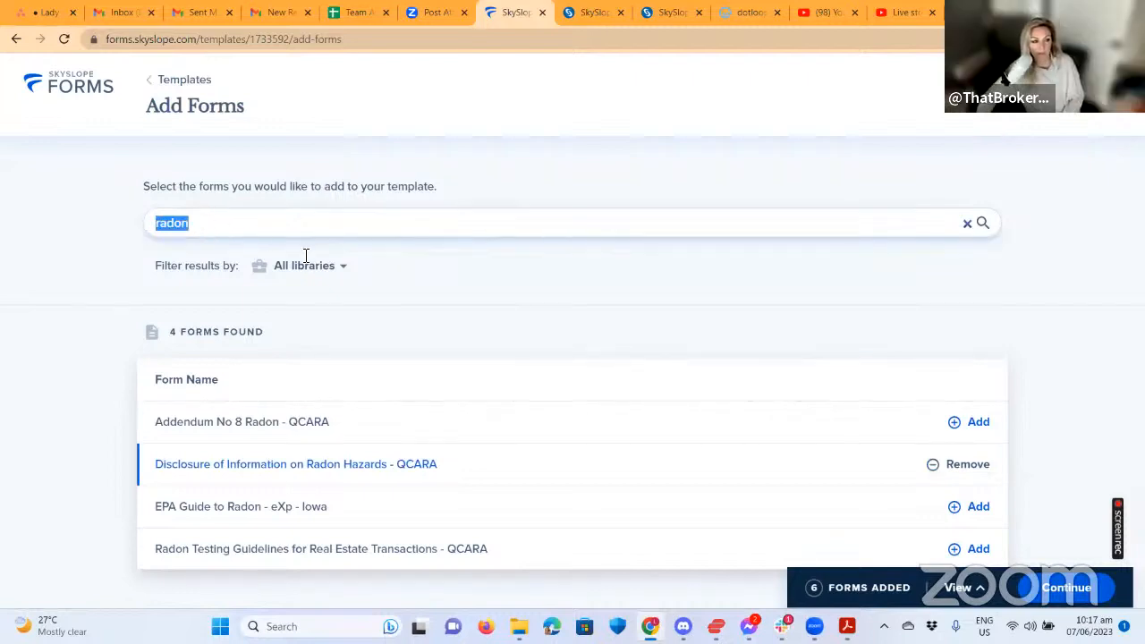
left_click(973, 423)
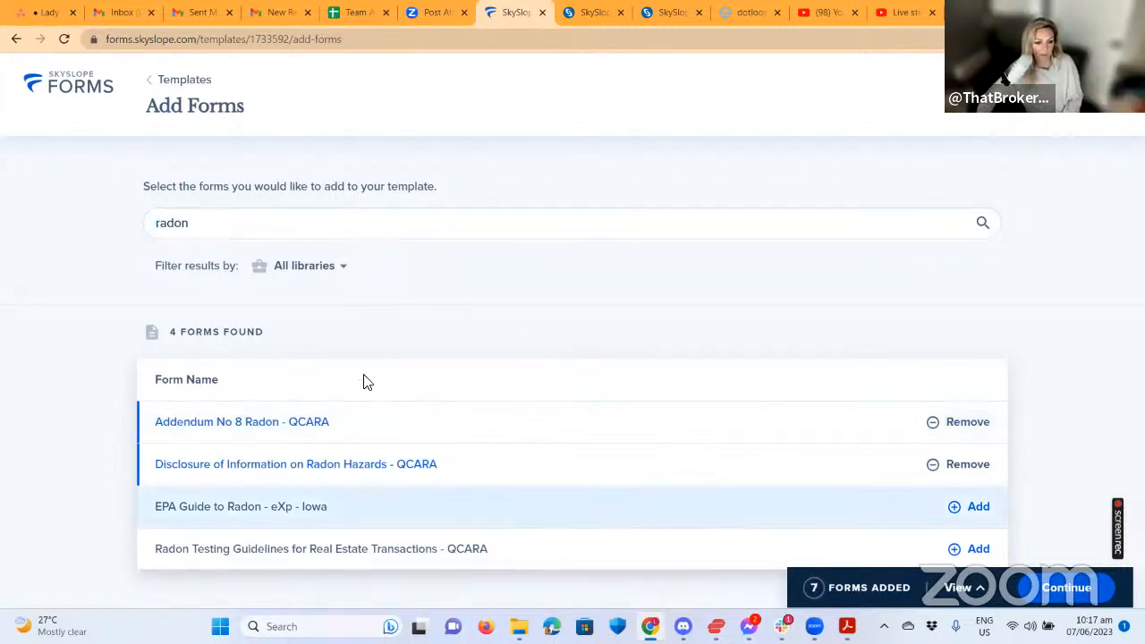
Search 'wal', add Waiver of Inspections - eXp - Iowa, then search 'add'.
left_click(234, 229)
left_click_drag(234, 228, 157, 230)
type("wal")
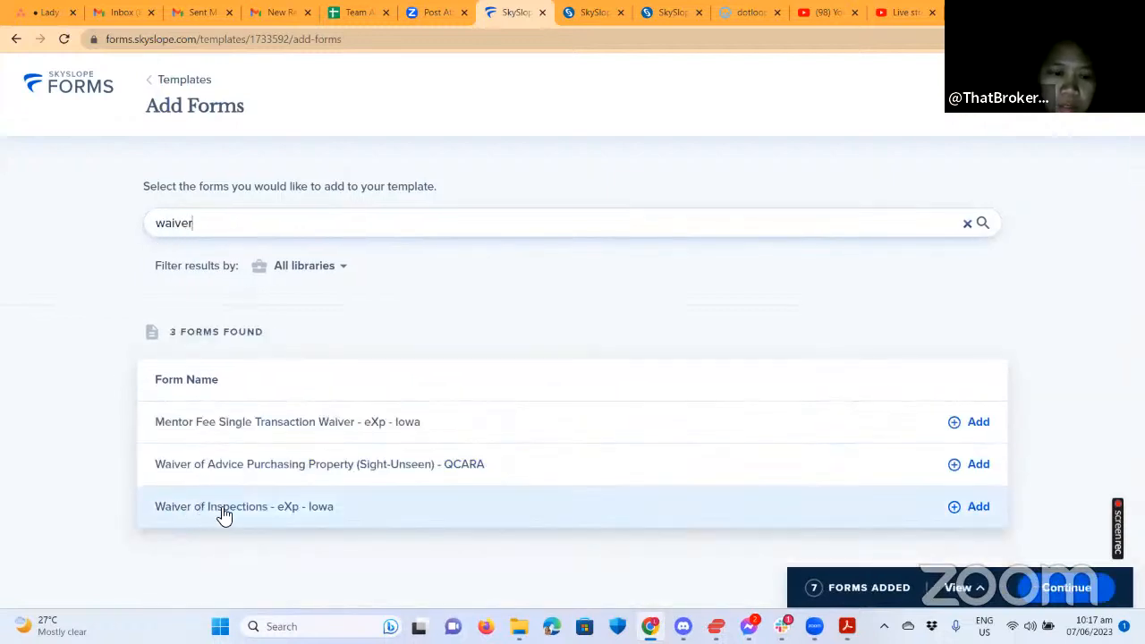
left_click(980, 509)
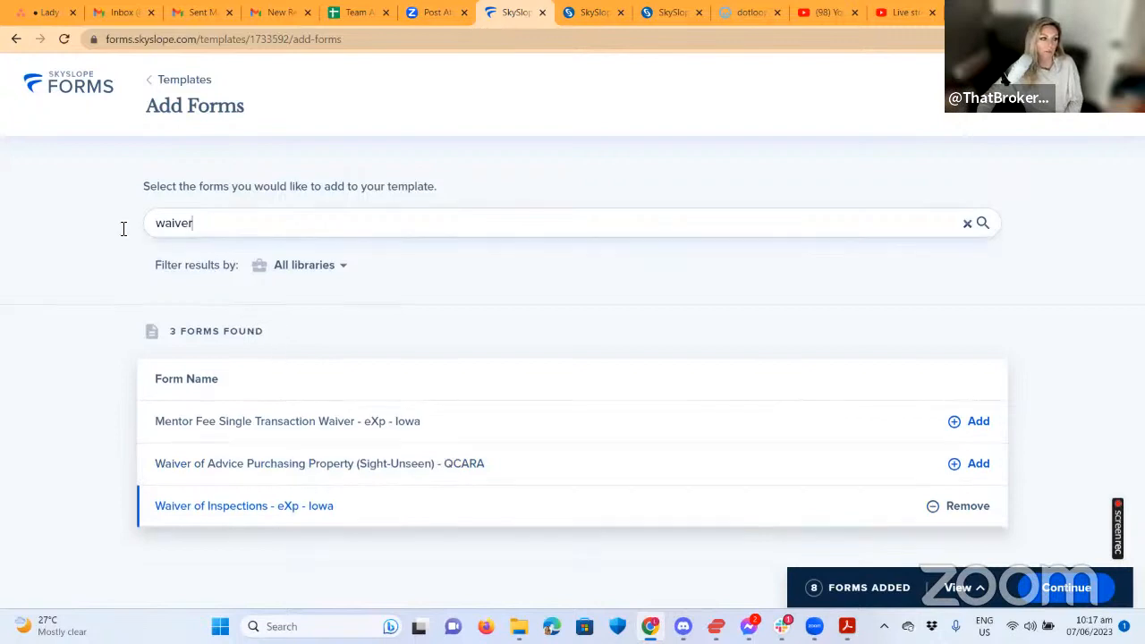
key("ctrl+a")
type("add")
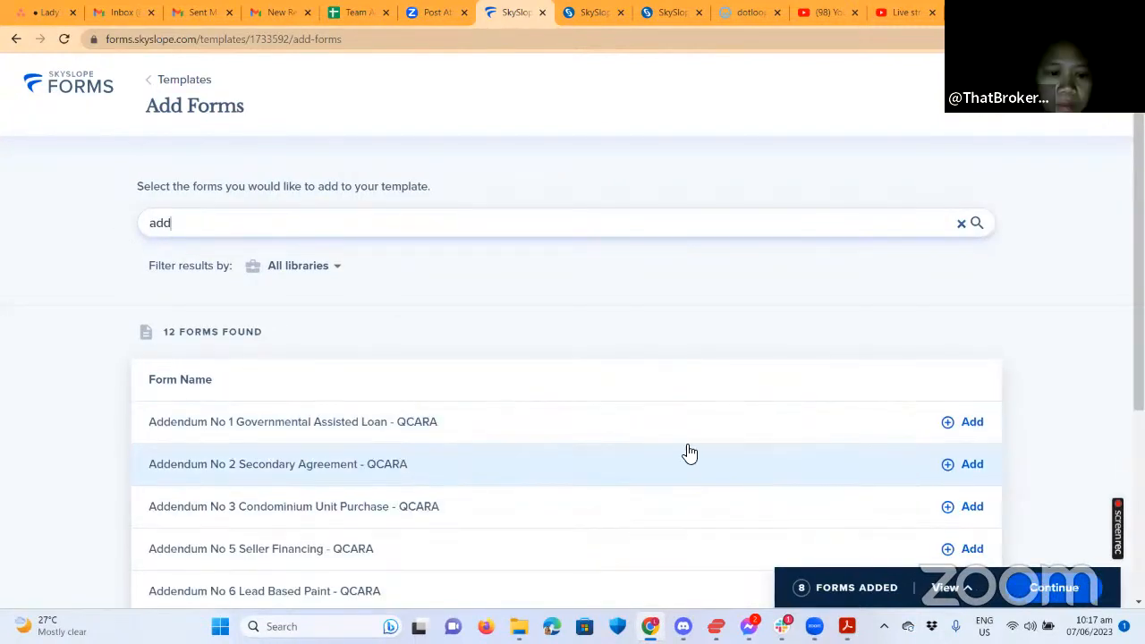
Add Addendum No 1 Governmental Assisted Loan - QCARA and zoom the page out.
scroll(690, 454, "down", 2)
scroll(771, 453, "down", 1)
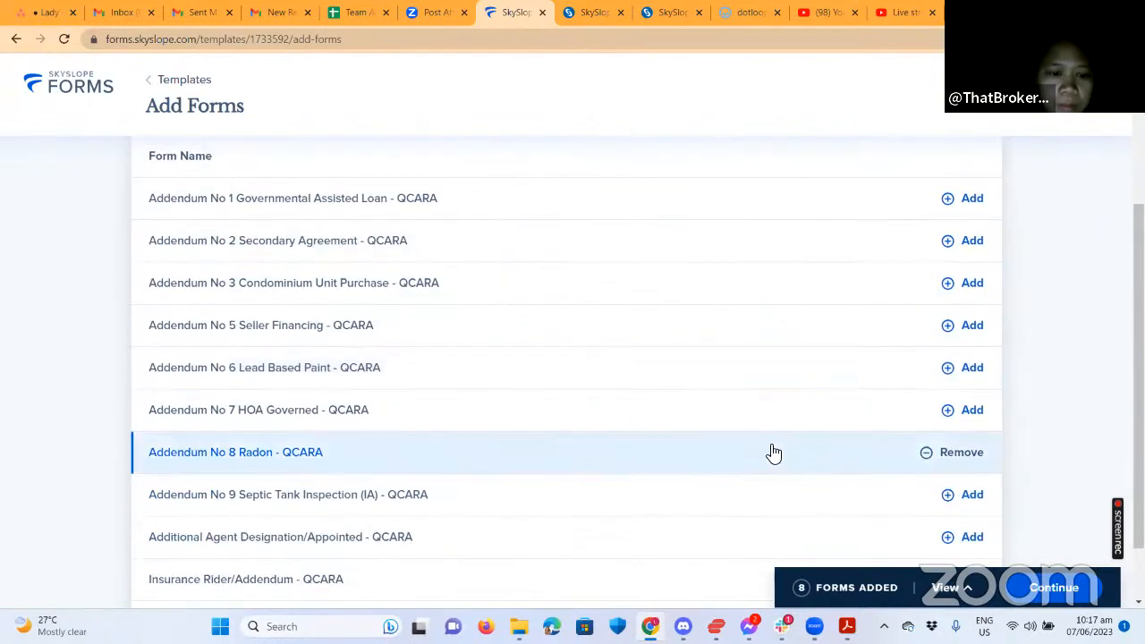
scroll(890, 321, "up", 2)
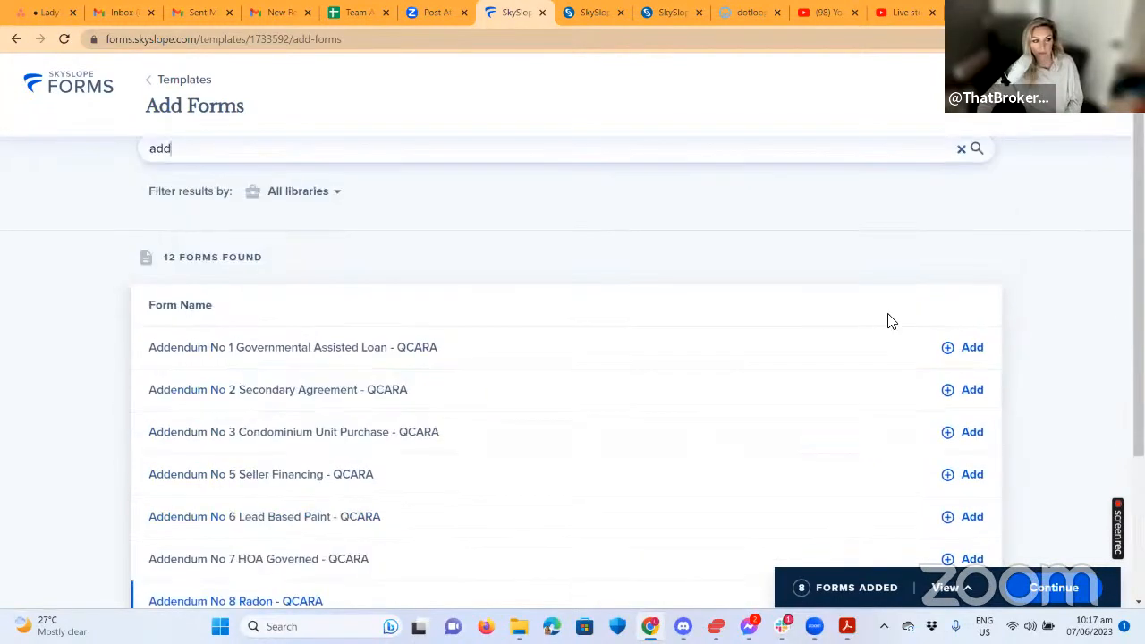
left_click(957, 348)
scroll(541, 372, "down", 3)
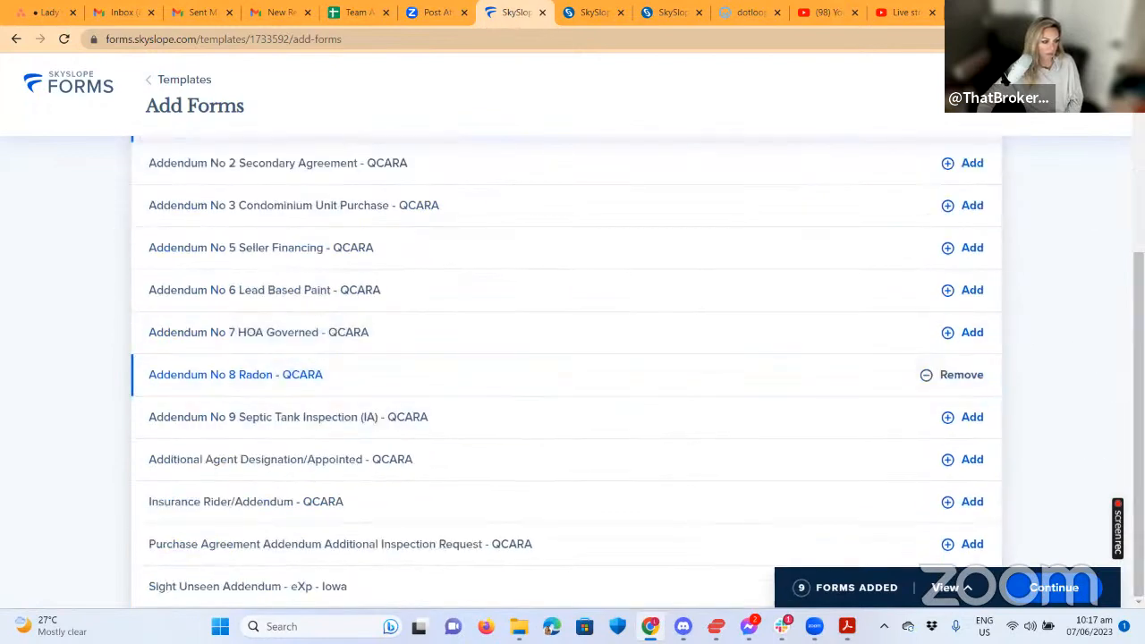
scroll(615, 342, "up", 4)
scroll(824, 322, "down", 3)
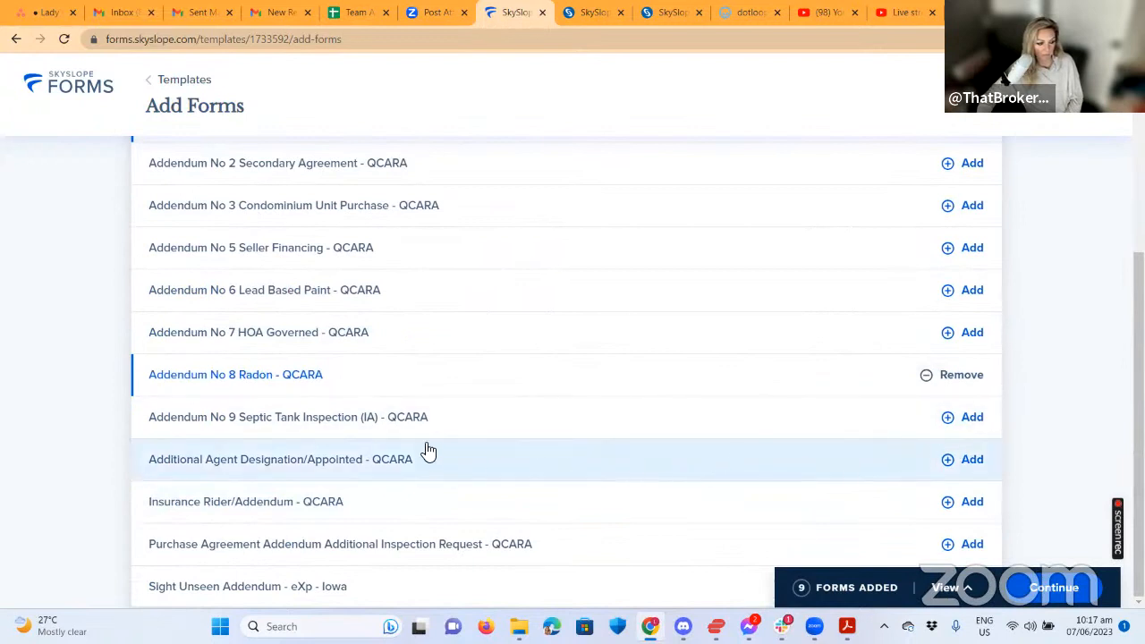
scroll(377, 449, "up", 1)
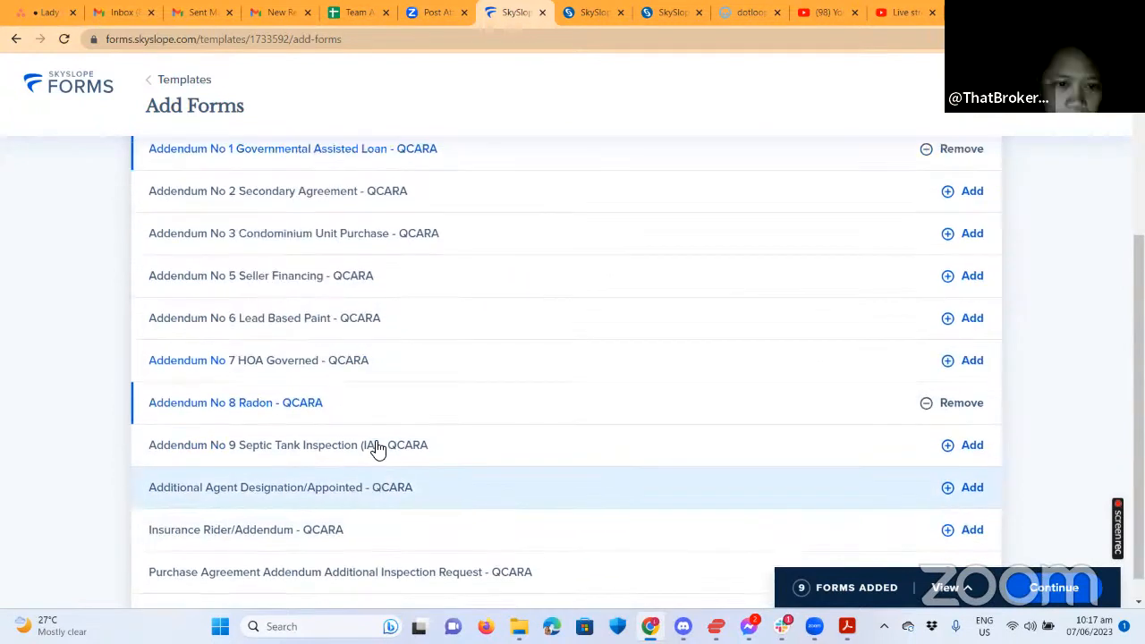
scroll(367, 439, "up", 2)
scroll(338, 420, "down", 3)
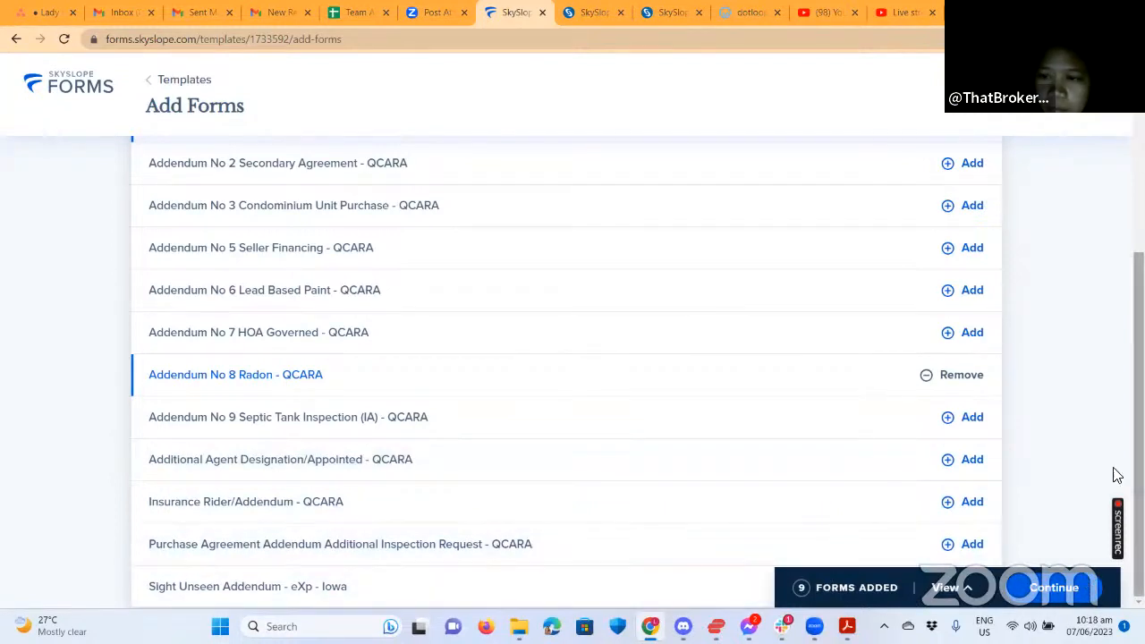
key("ctrl+minus")
key("ctrl+minus")
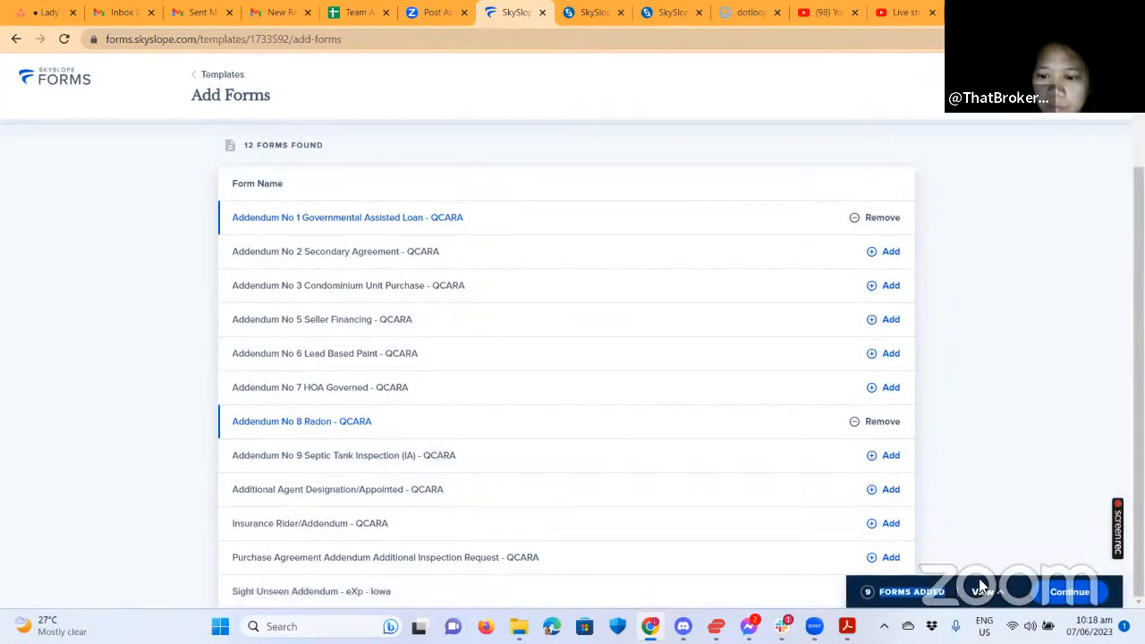
Replace the search and add Sight Unseen Addendum - eXp - Iowa as the tenth form.
scroll(281, 402, "up", 3)
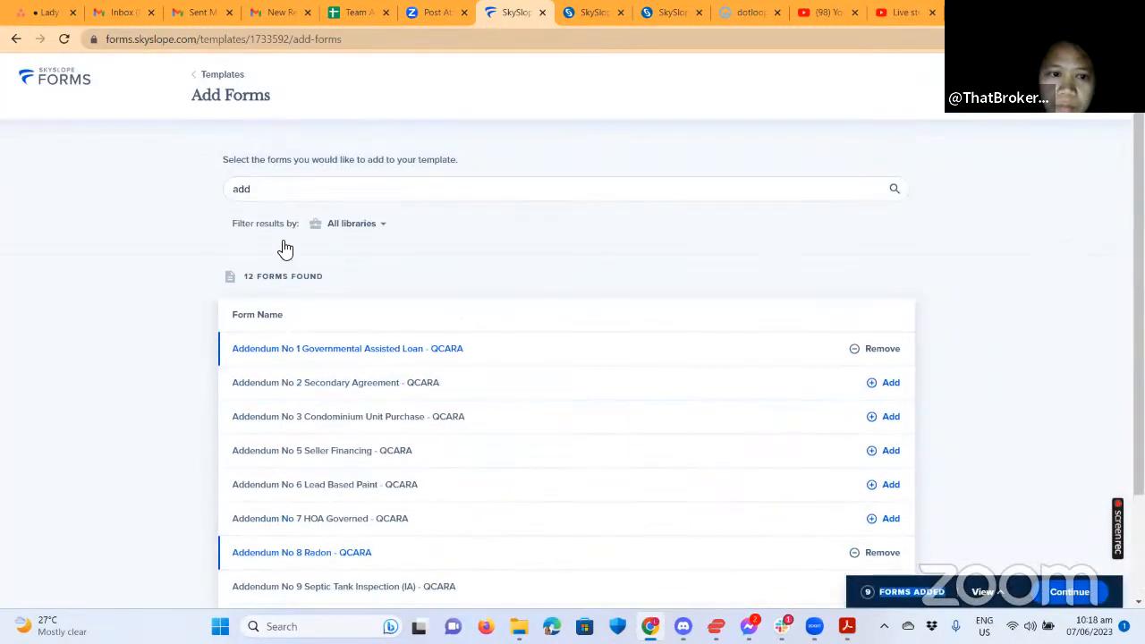
double_click(235, 189)
key("BackSpace")
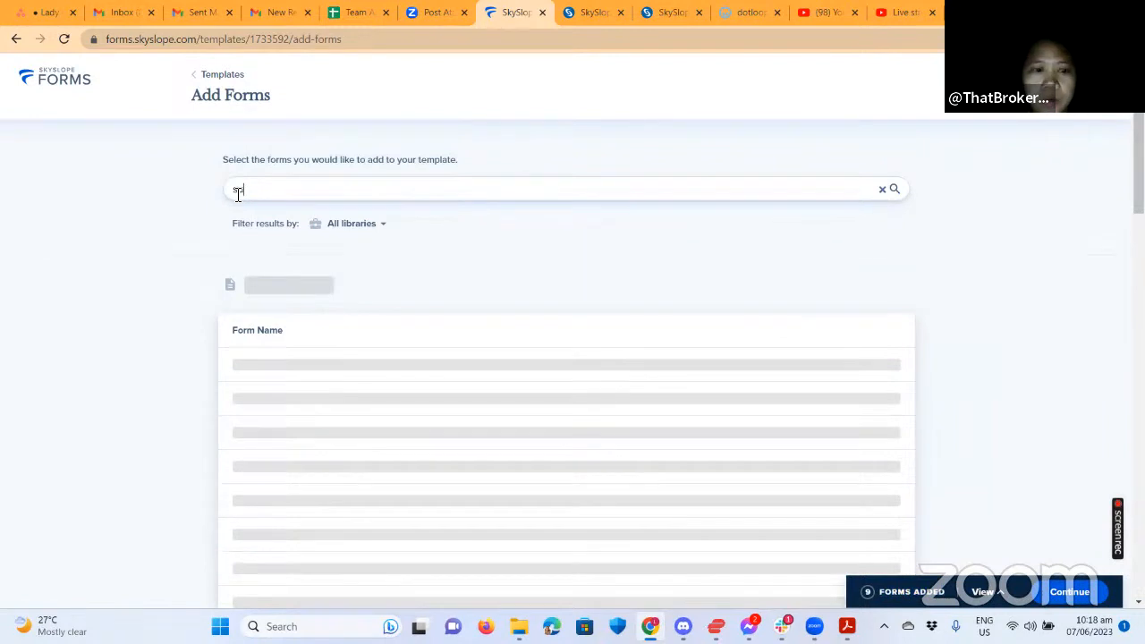
key("BackSpace")
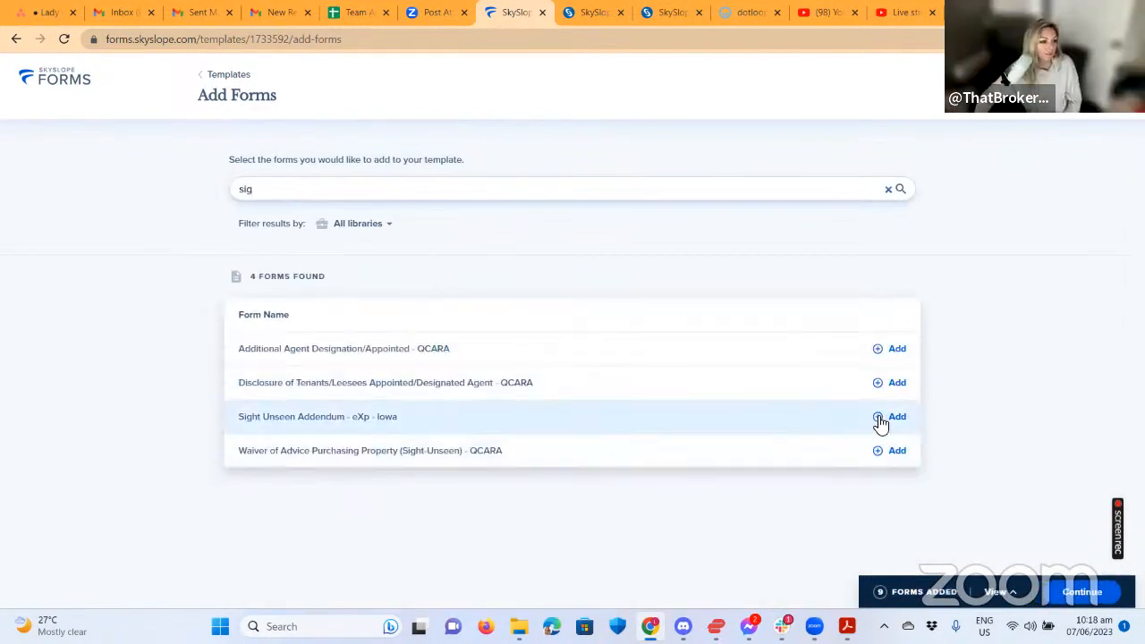
left_click(889, 416)
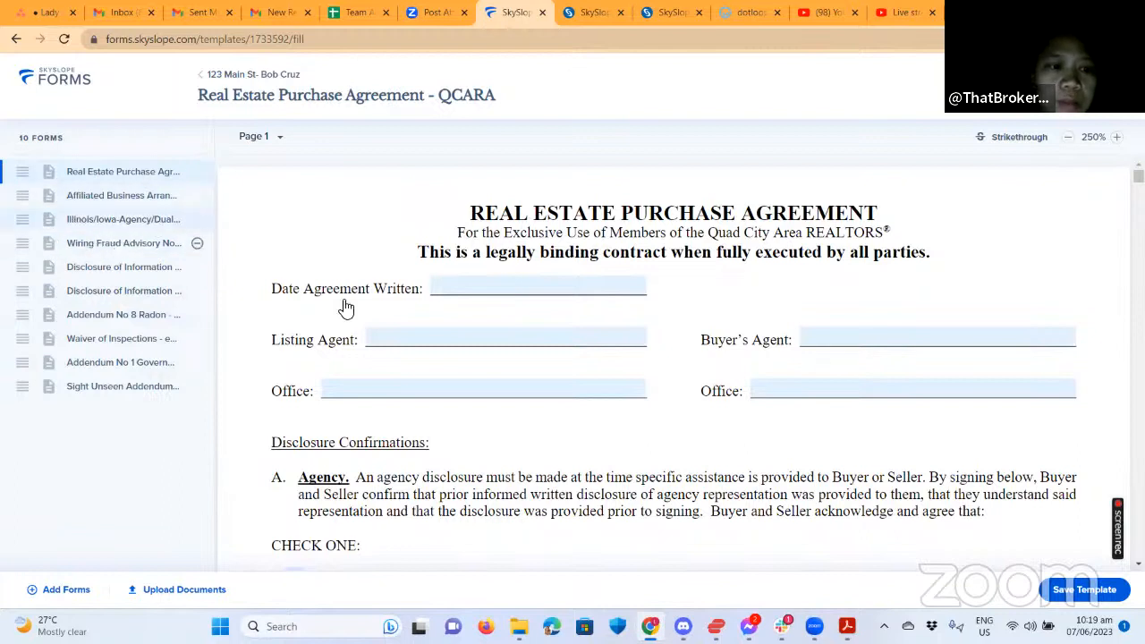
Drag the Affiliated Business Arrangement form to first place and the agency form to second.
left_click_drag(19, 203, 20, 168)
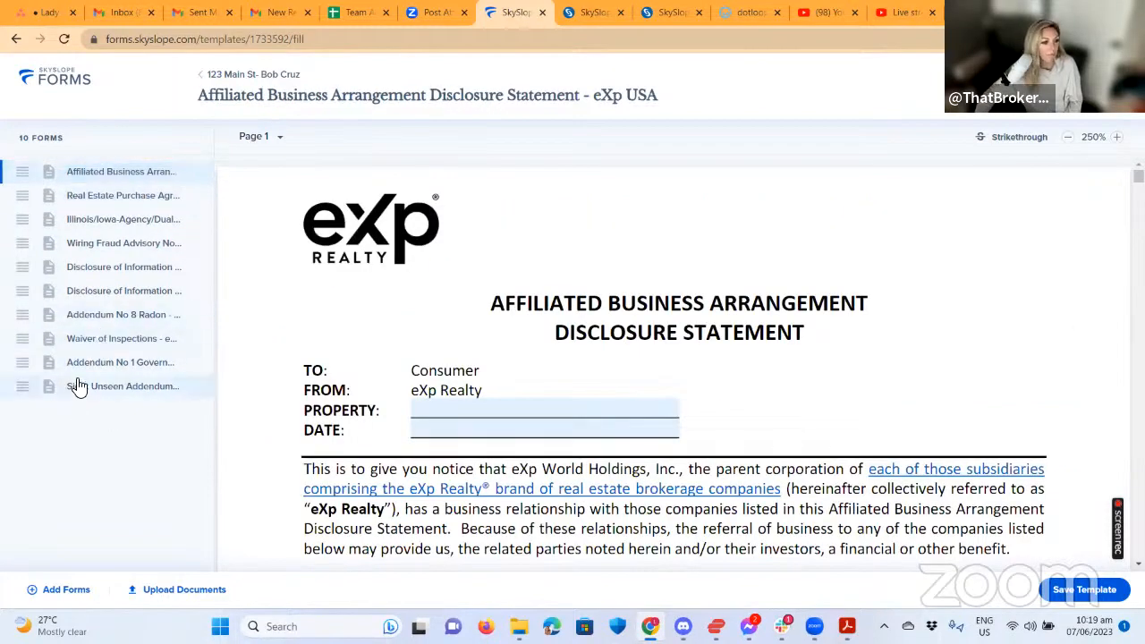
left_click_drag(102, 271, 95, 195)
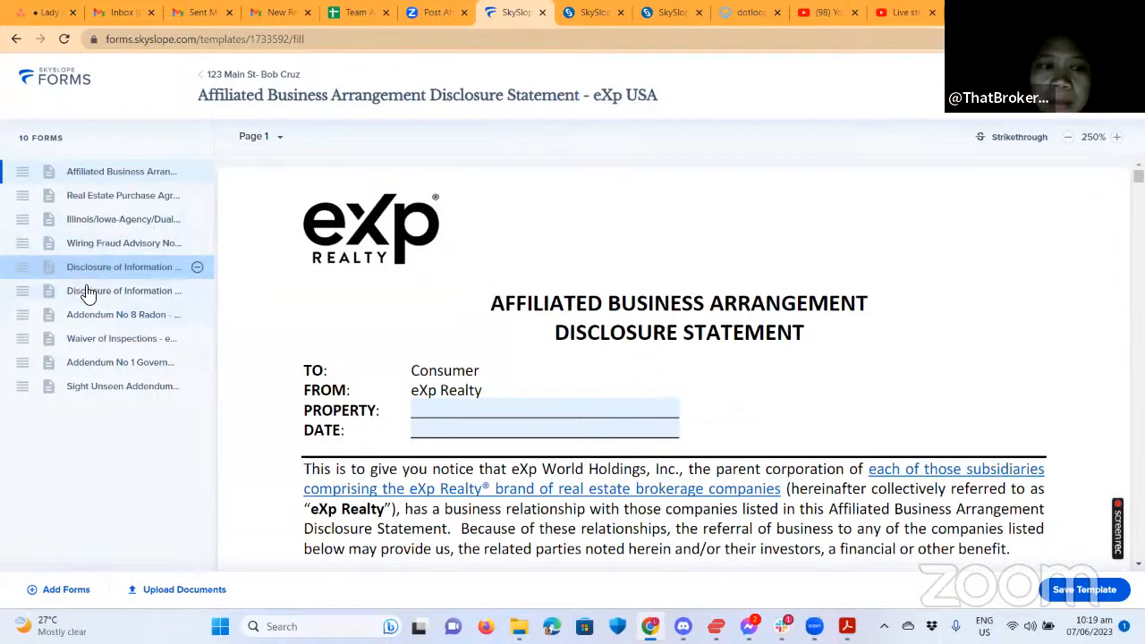
left_click_drag(92, 298, 87, 271)
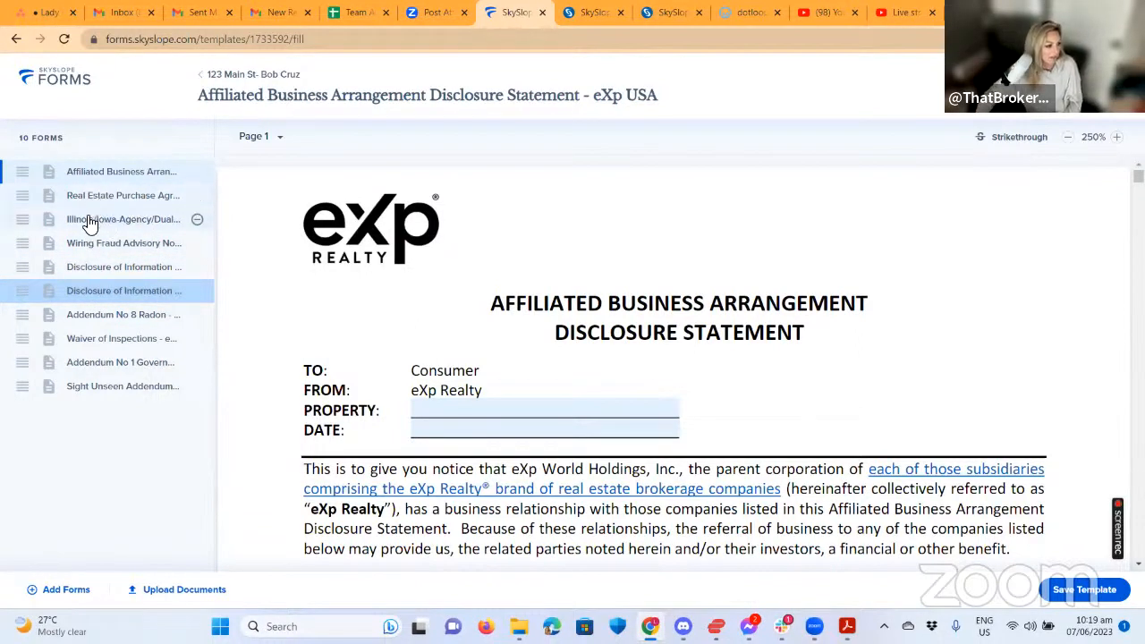
left_click(84, 223)
left_click(86, 269)
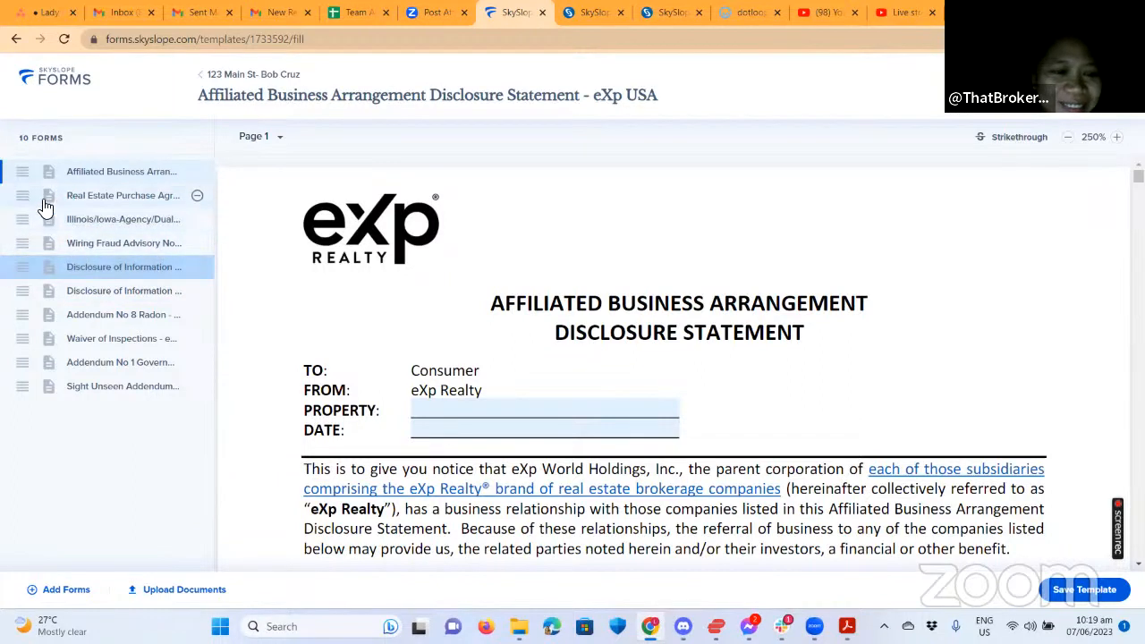
left_click_drag(28, 219, 27, 196)
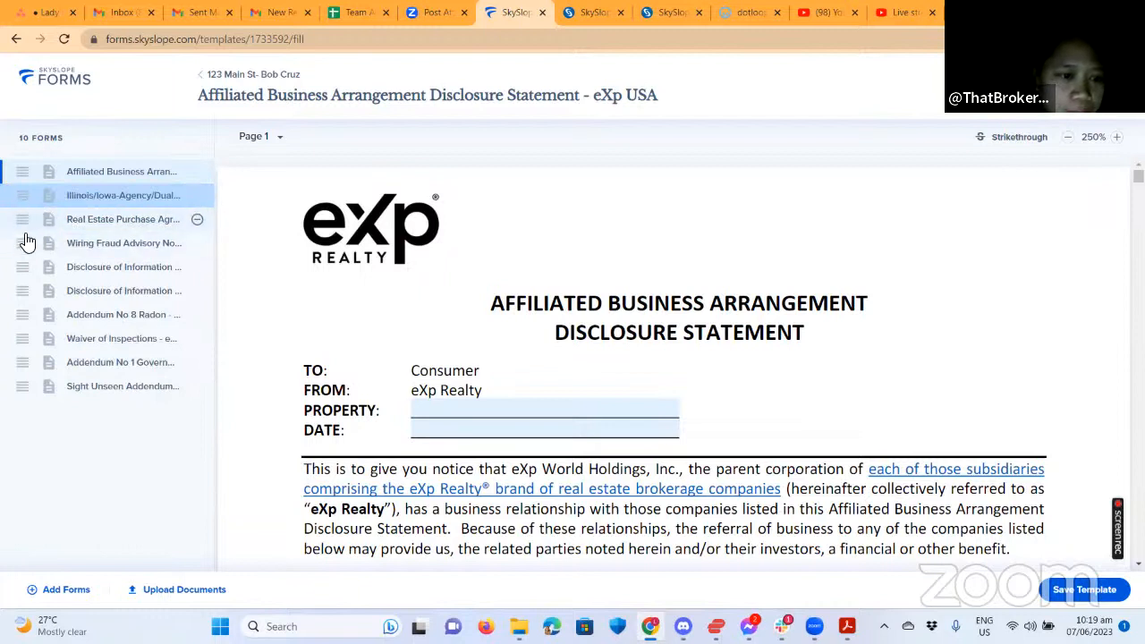
Move Wiring Fraud Advisory up, and Addendum No 1 and Radon addendum above the purchase agreement.
left_click_drag(25, 242, 21, 211)
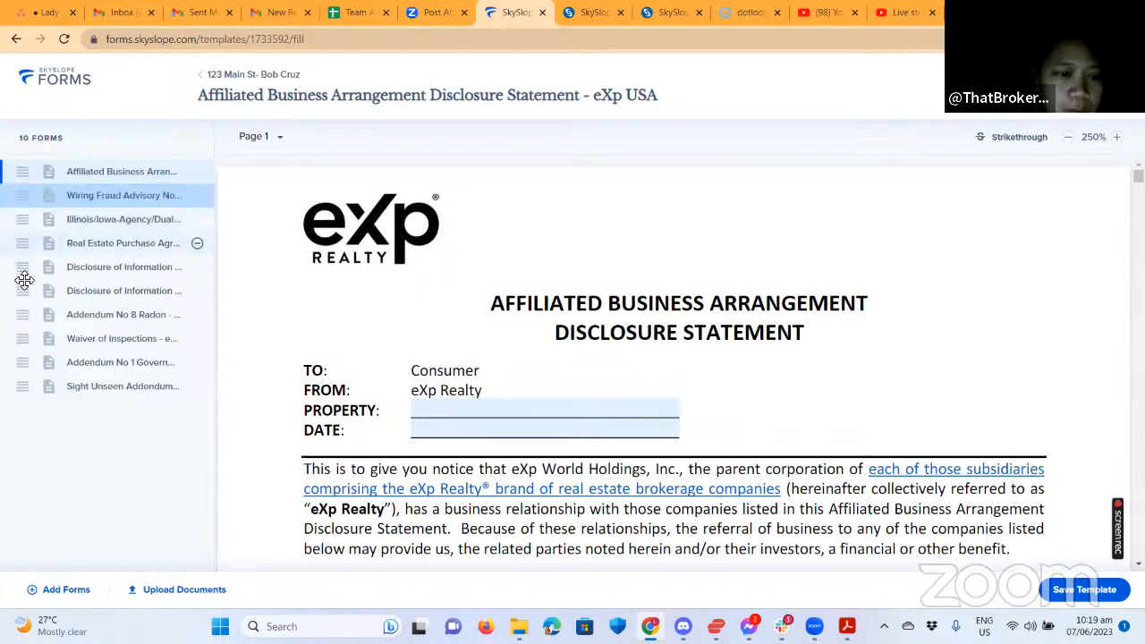
left_click_drag(18, 265, 17, 223)
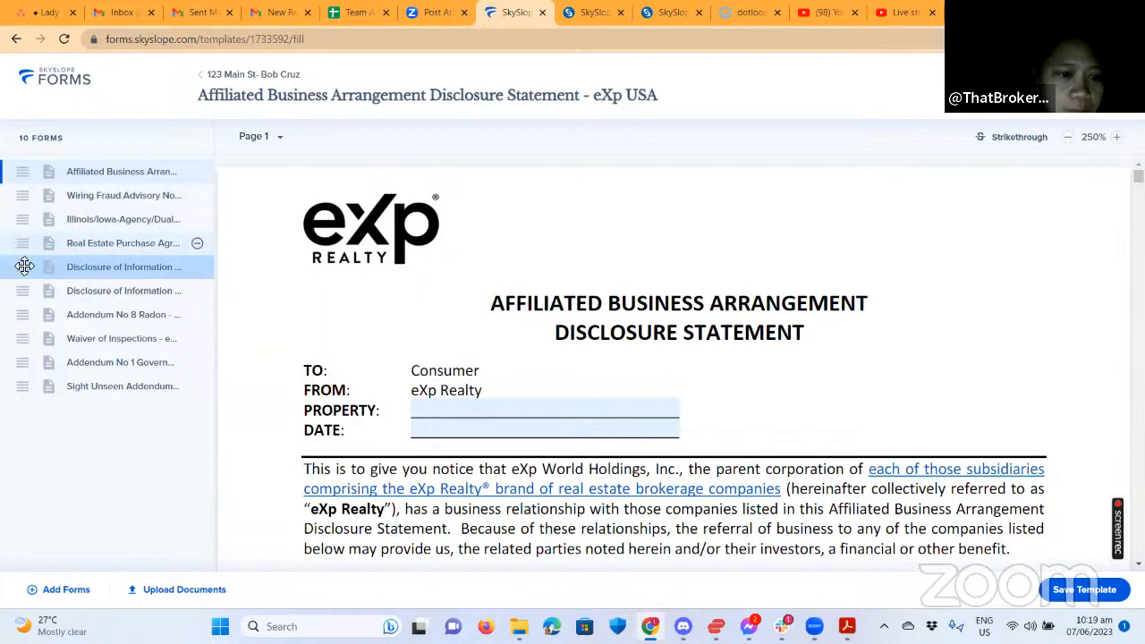
left_click_drag(24, 252, 24, 264)
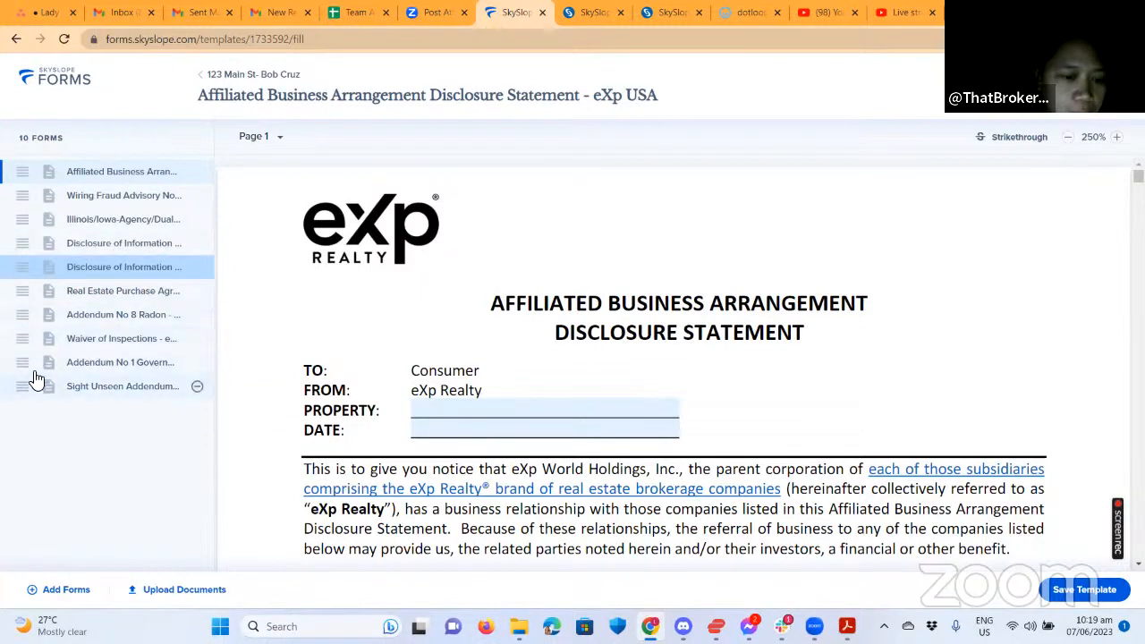
left_click_drag(25, 363, 16, 292)
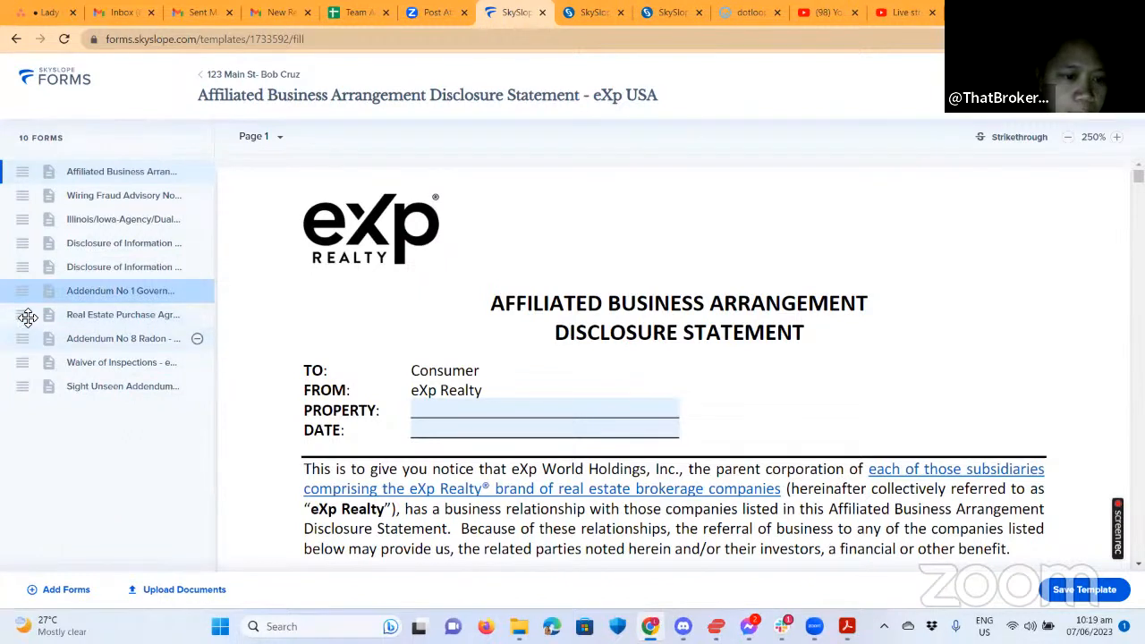
left_click_drag(22, 338, 26, 314)
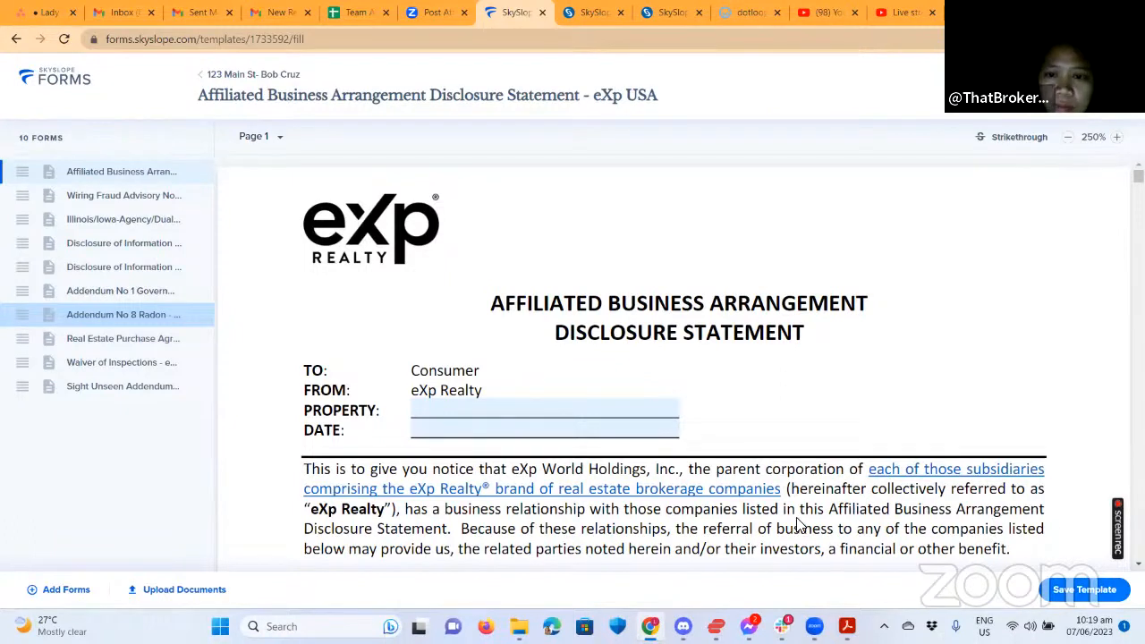
left_click(1084, 589)
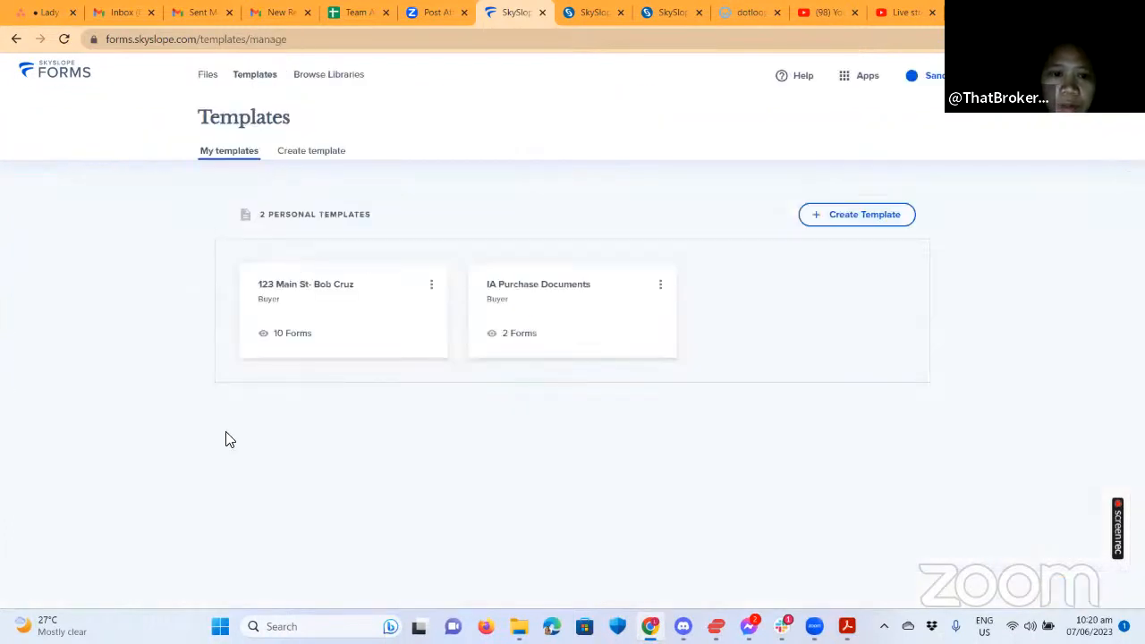
Rename the 123 Main St template to 'Purchase Template' in Template details, then go to Files.
left_click(431, 284)
left_click(452, 305)
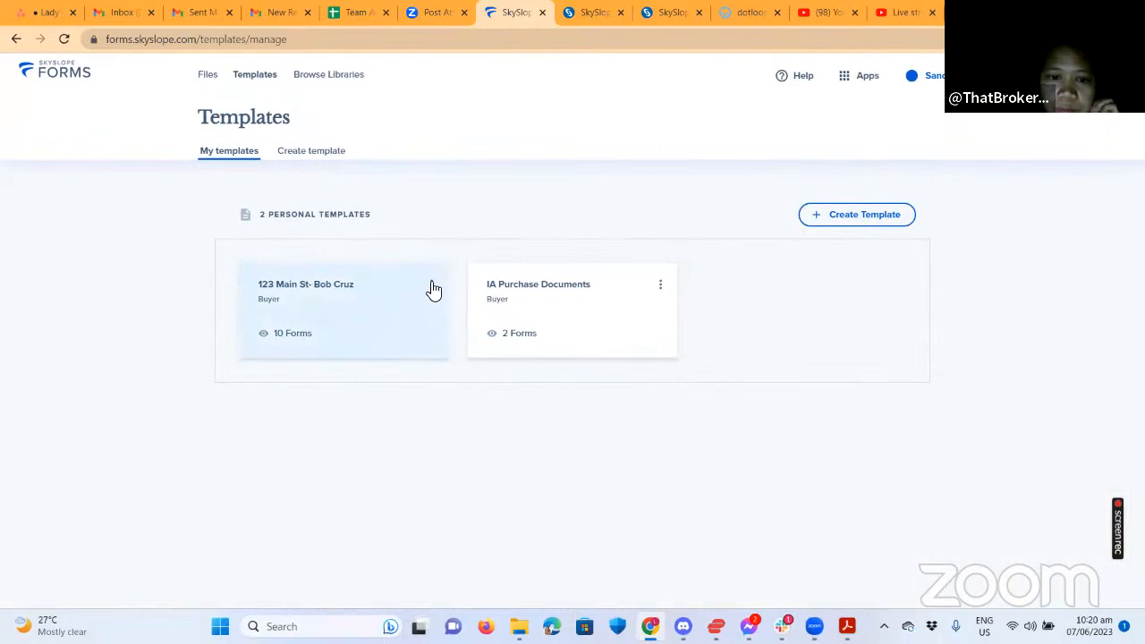
left_click(431, 285)
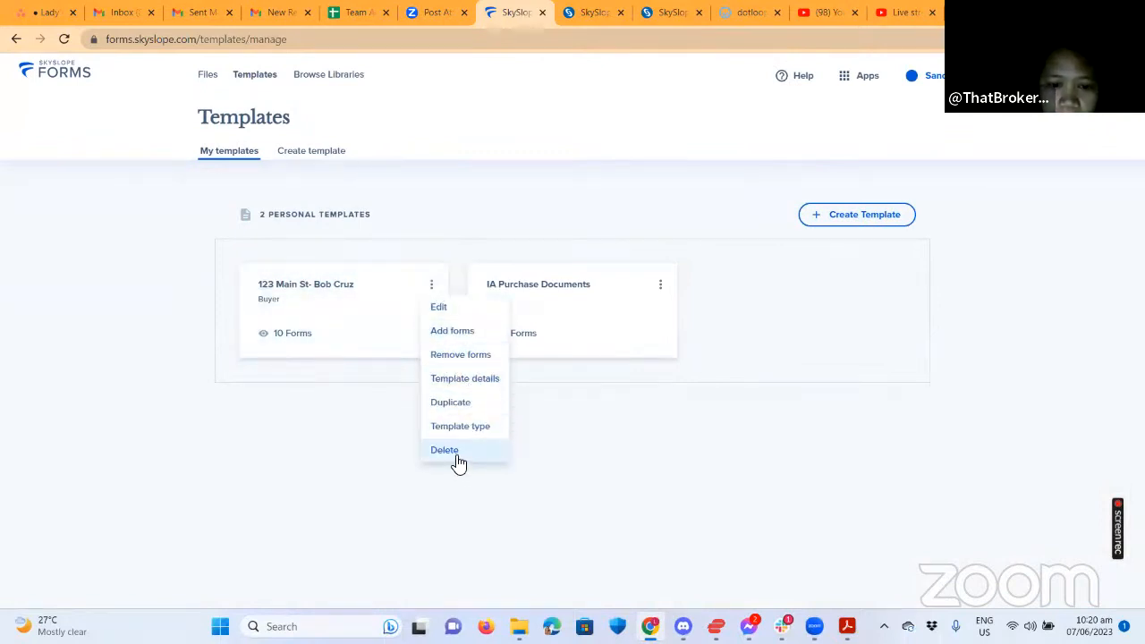
left_click(452, 383)
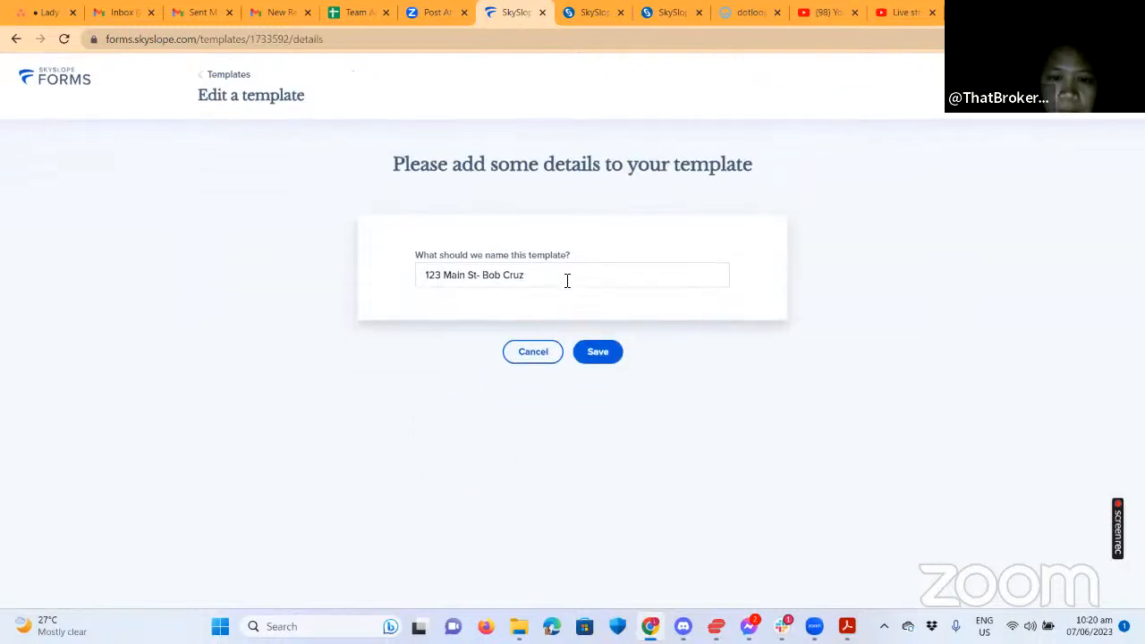
left_click_drag(540, 274, 347, 287)
type("Purc")
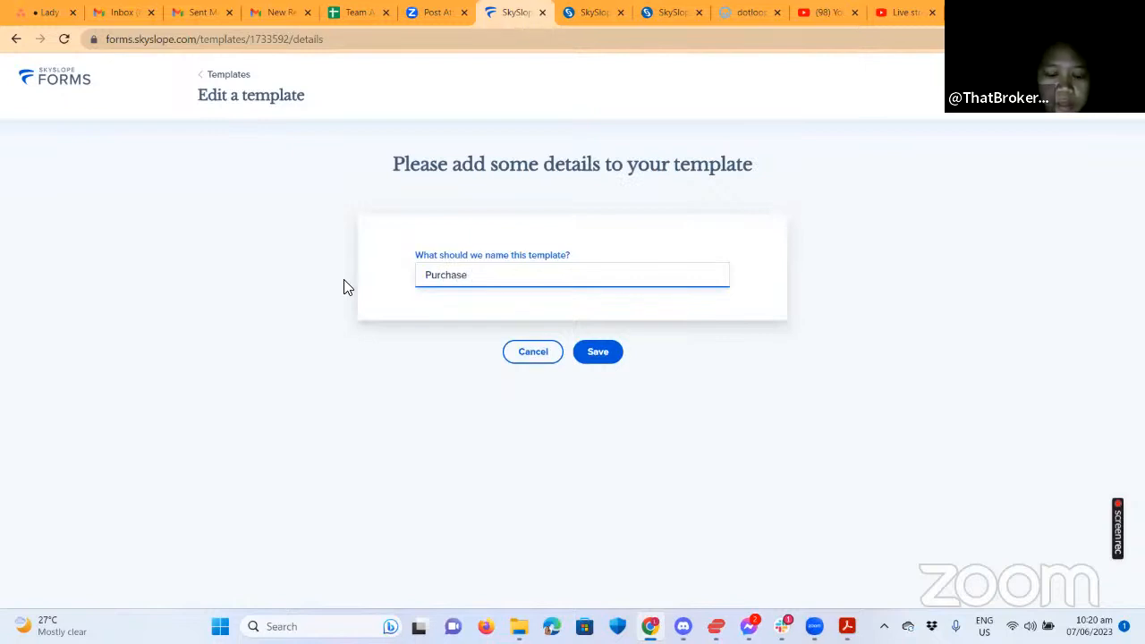
type("hase ")
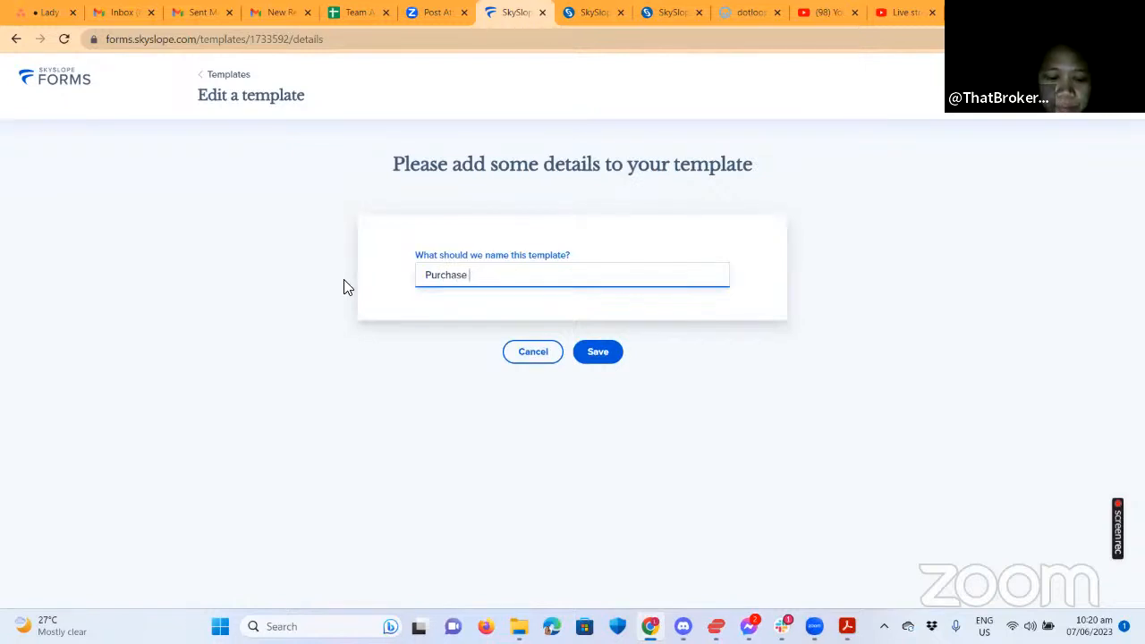
type("Templates")
key("BackSpace")
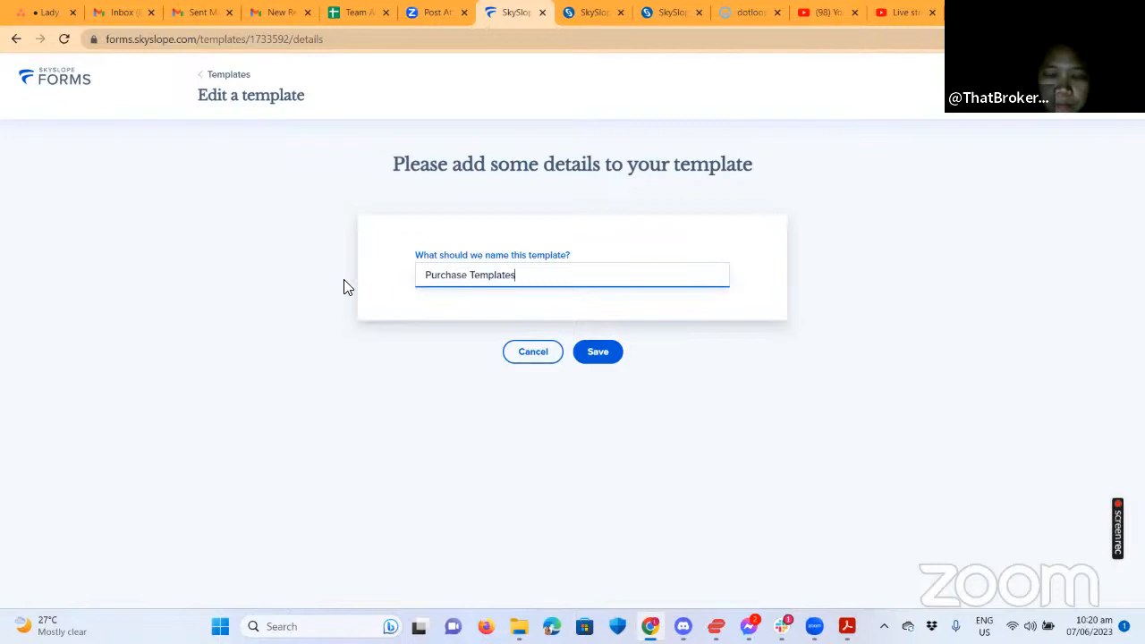
left_click(617, 352)
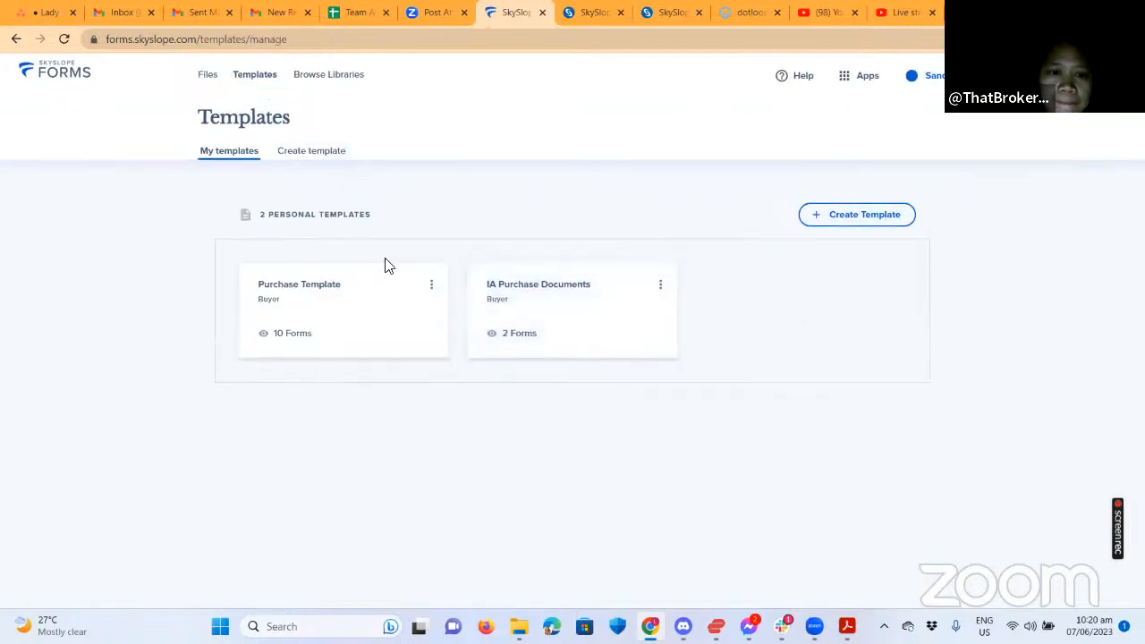
left_click(207, 77)
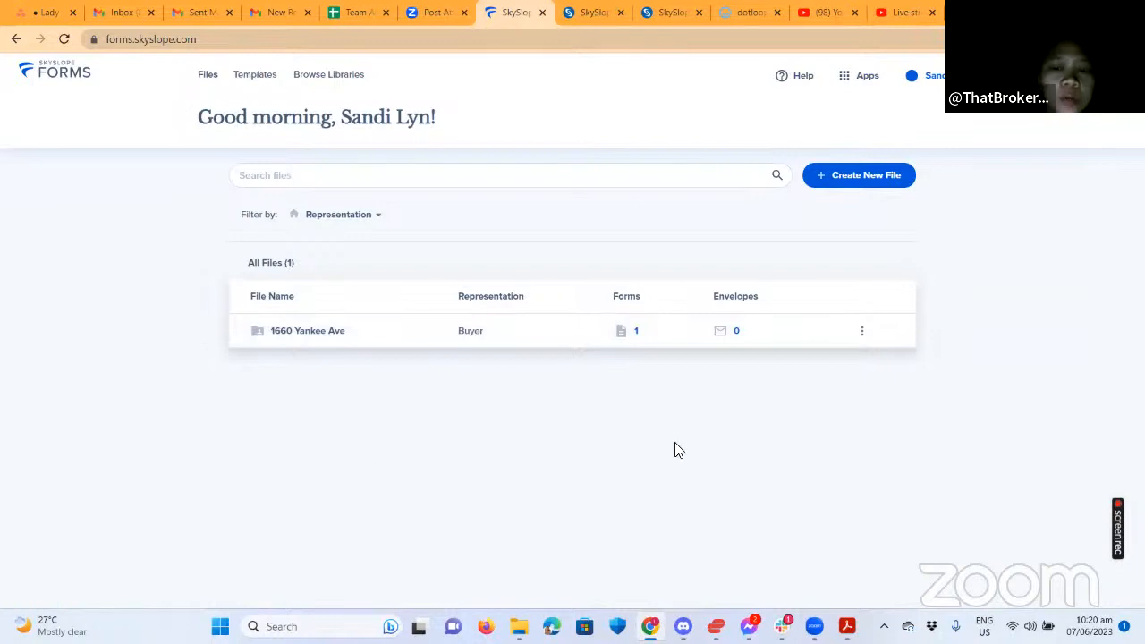
Start a new file with the client set as an individual Buyer.
left_click(860, 175)
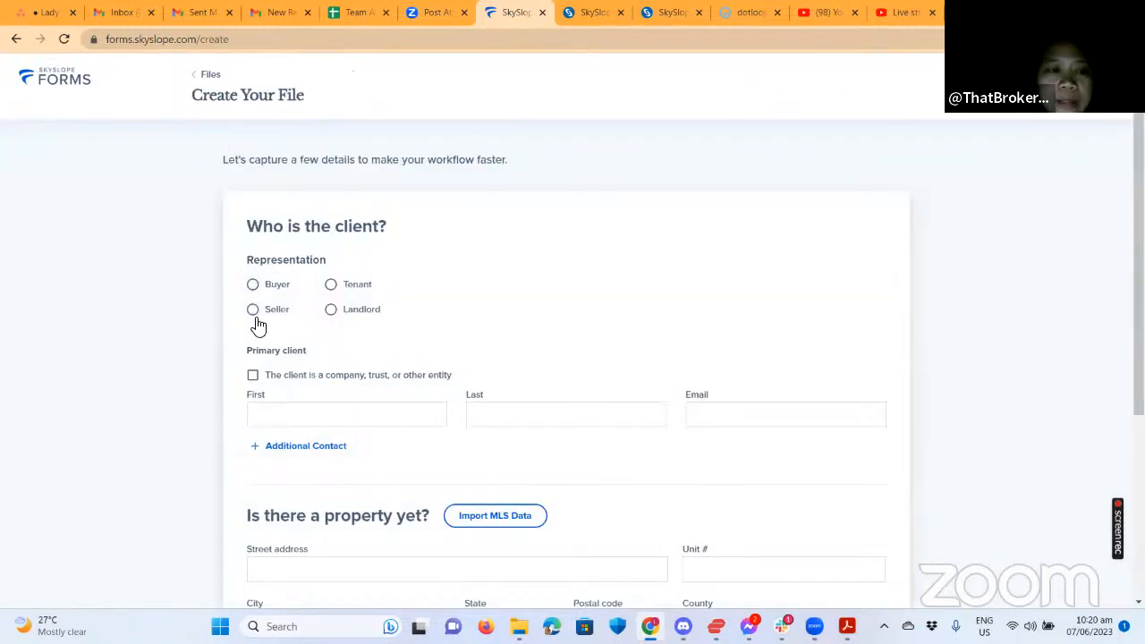
left_click(253, 286)
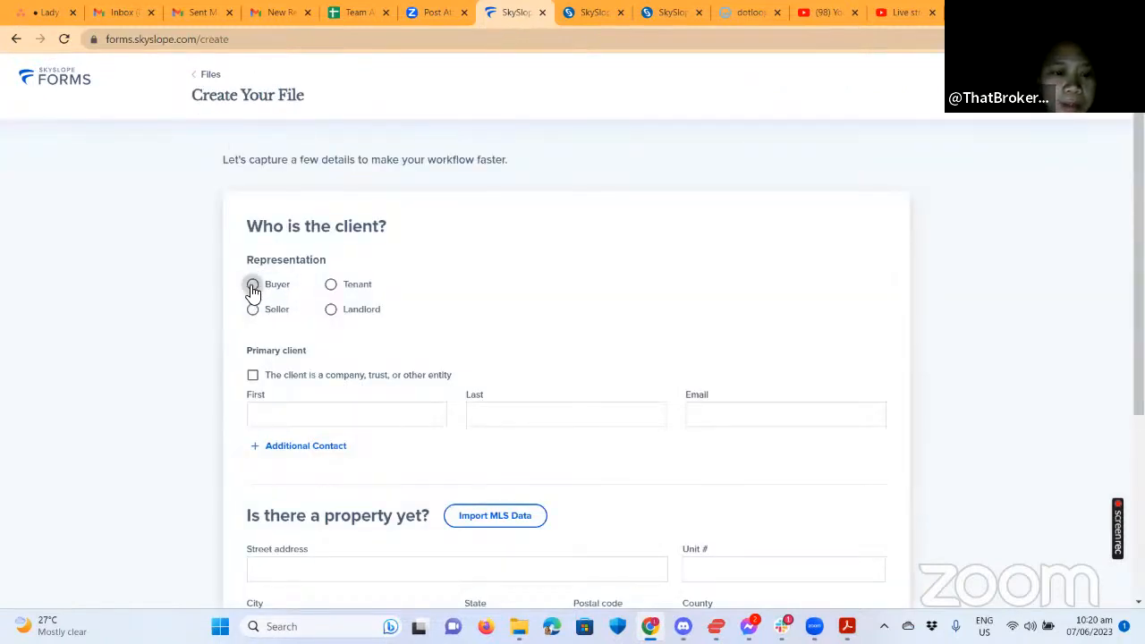
left_click(331, 413)
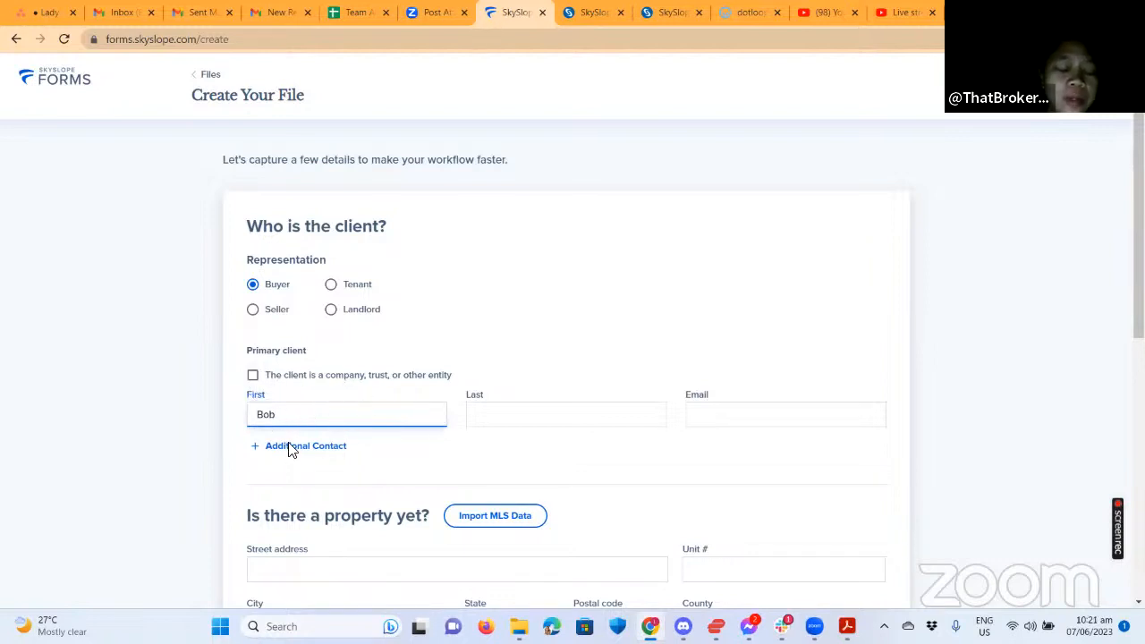
left_click(253, 377)
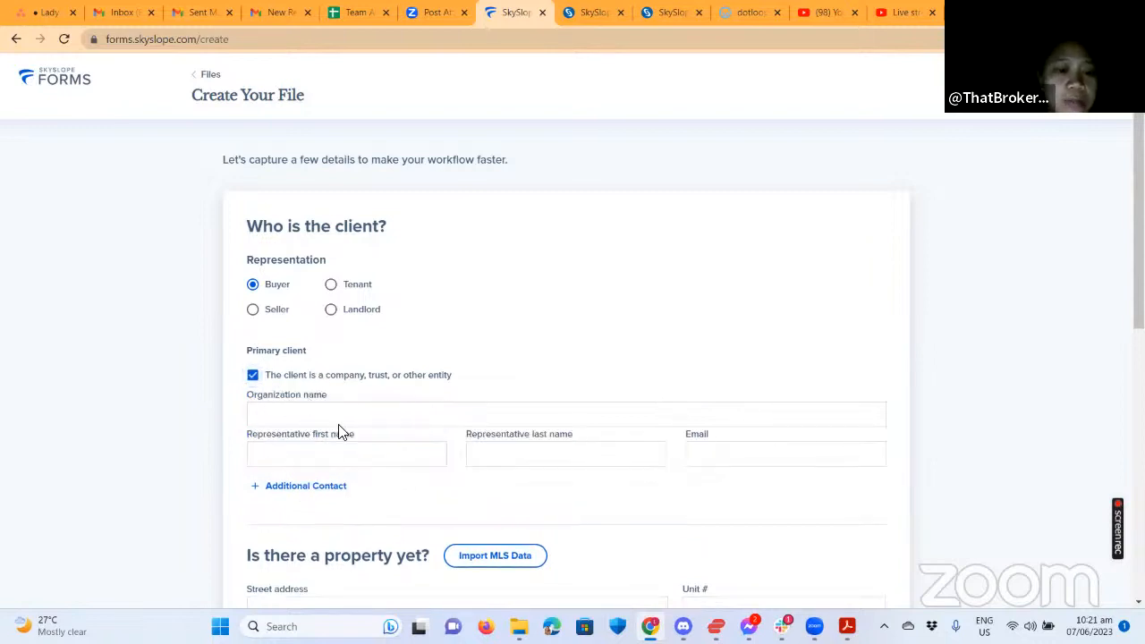
left_click(253, 374)
Enter the primary client's first name, last name and e-mail address.
left_click(280, 417)
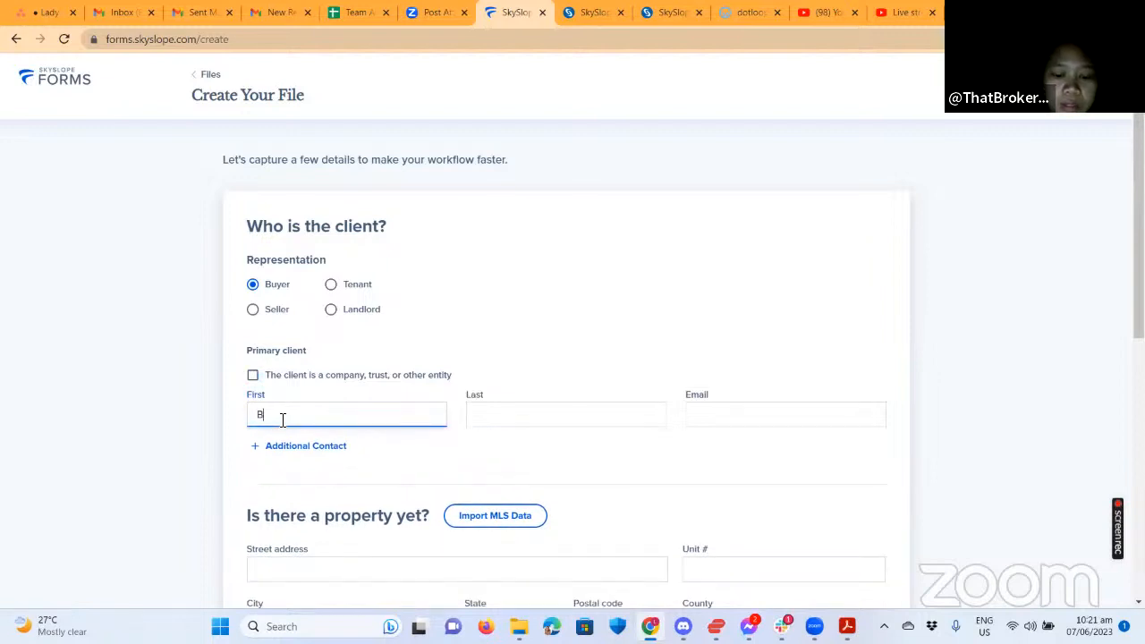
left_click(621, 423)
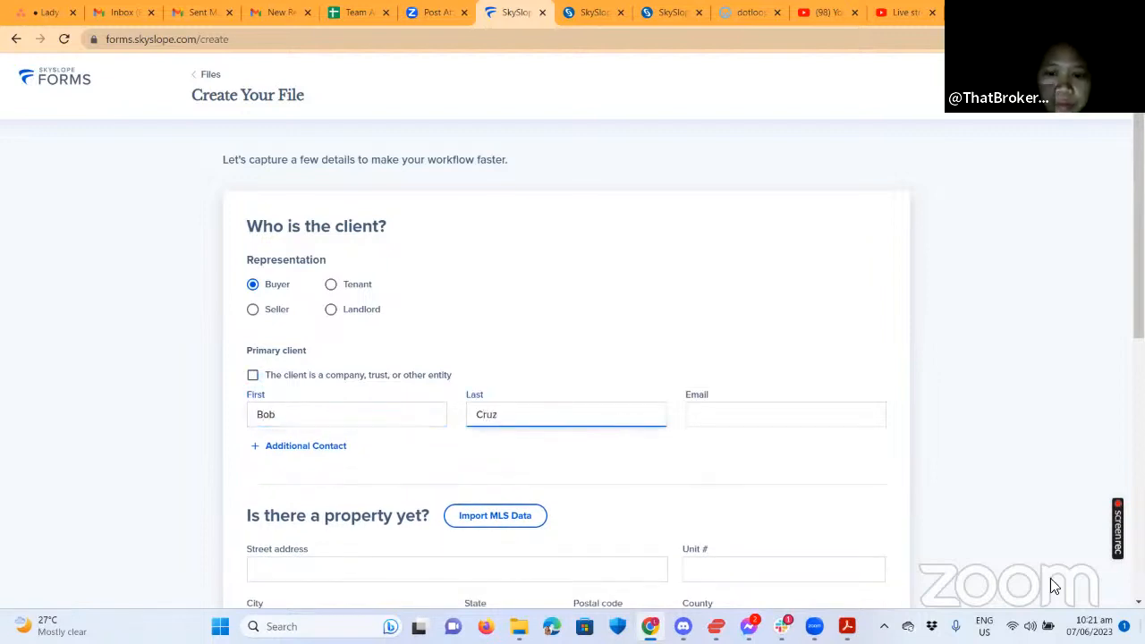
type("Cruz")
left_click(851, 414)
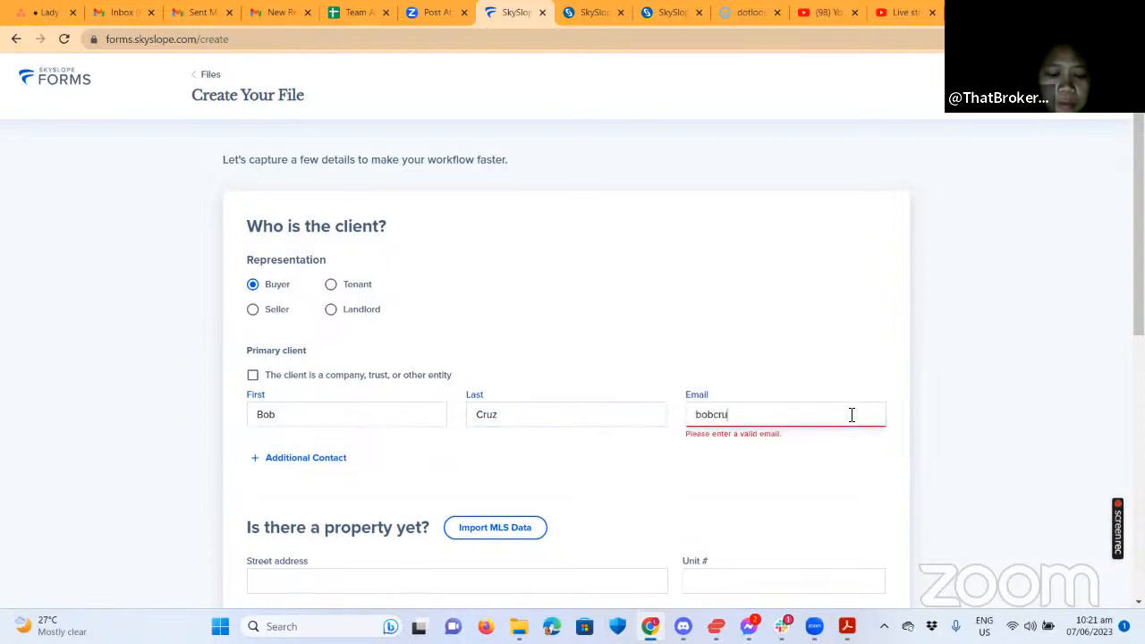
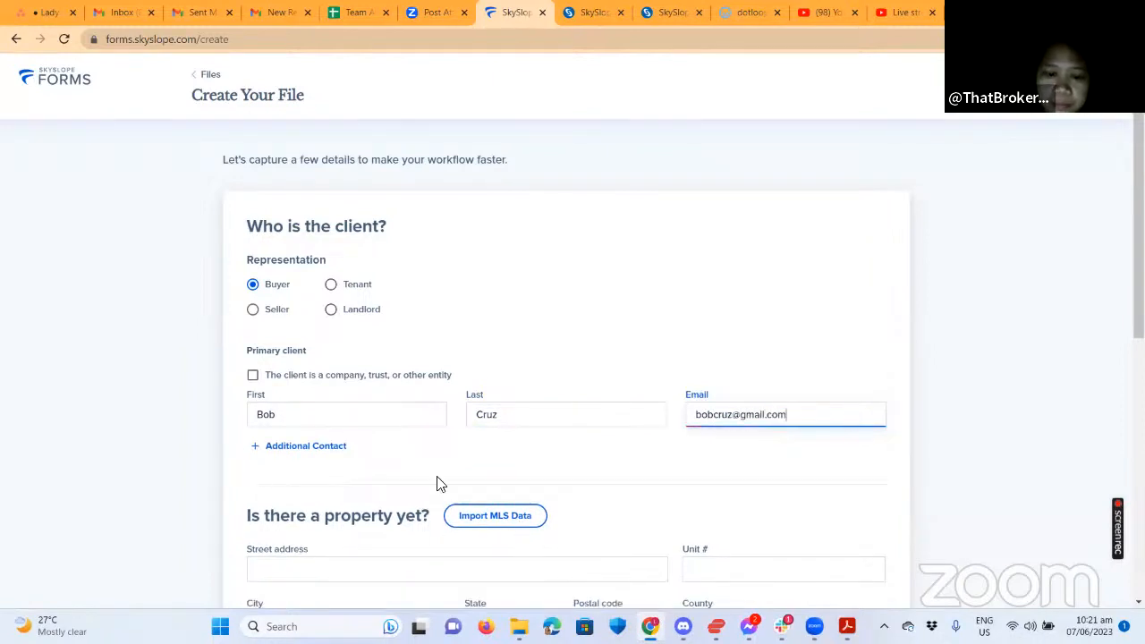
scroll(439, 483, "down", 2)
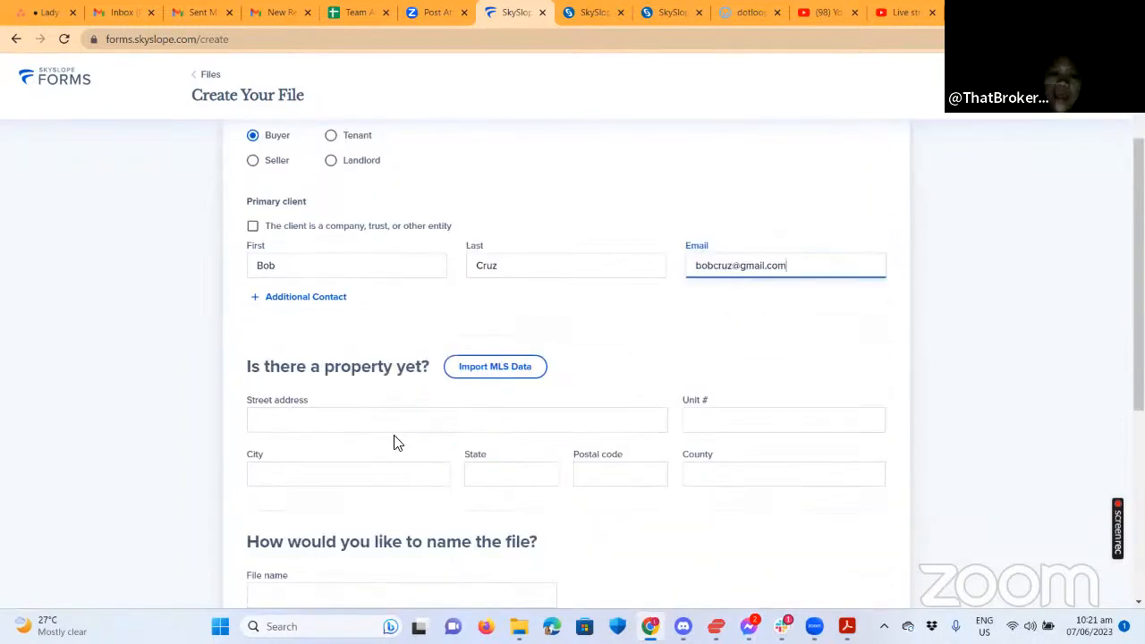
Open the MLS listing search and close it without importing any data.
left_click(363, 421)
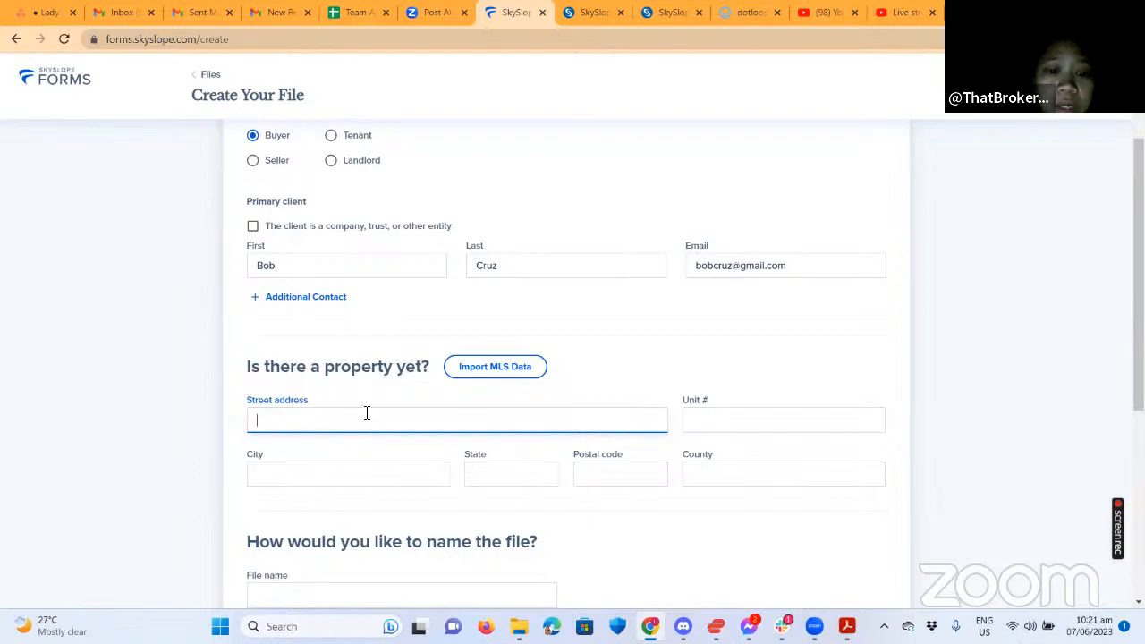
left_click(492, 367)
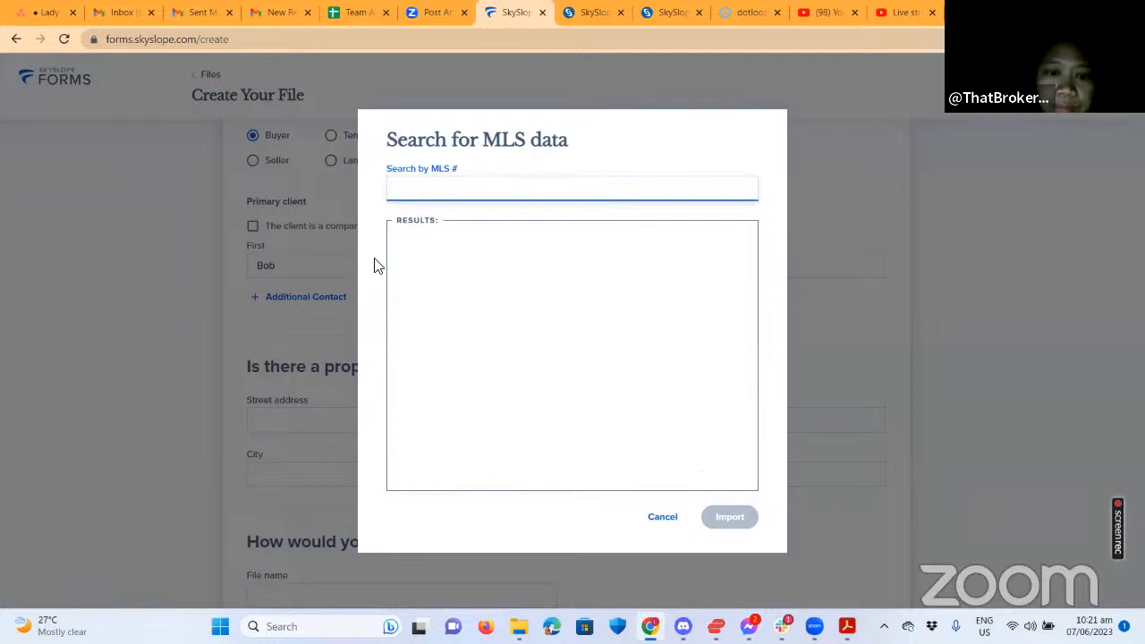
left_click(275, 426)
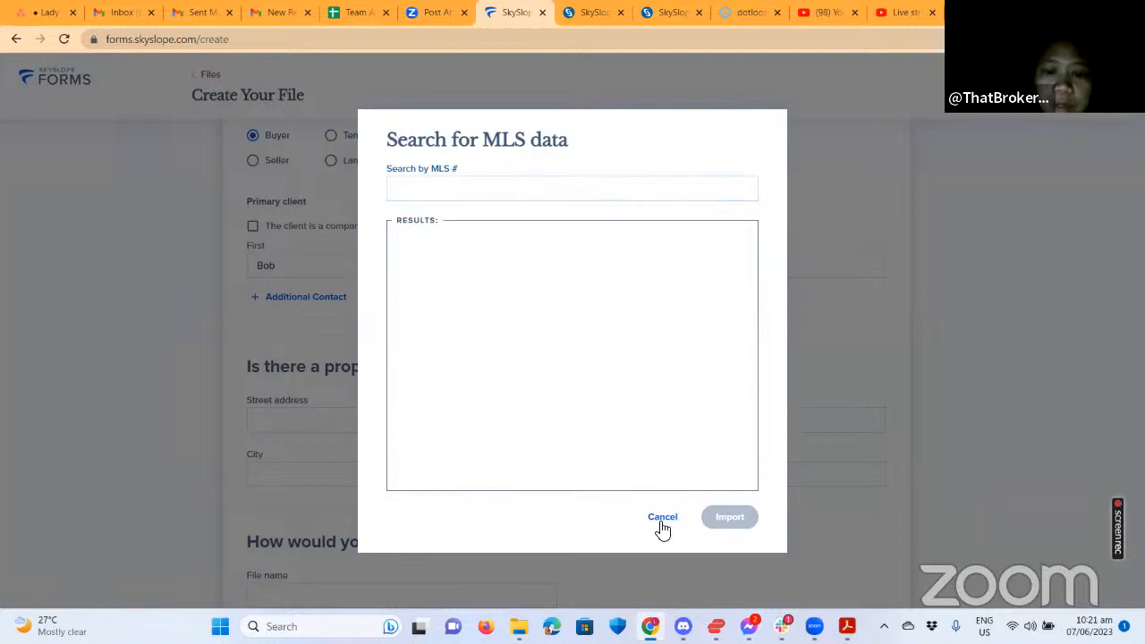
left_click(311, 451)
Type the property's street address, dismissing the address suggestion lists.
left_click(274, 433)
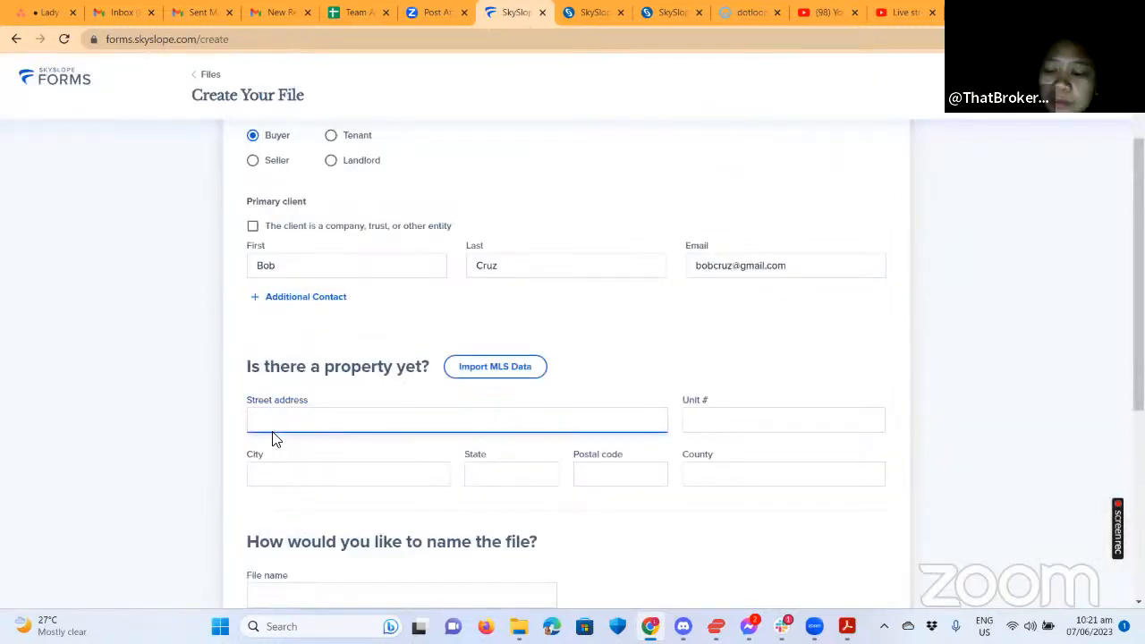
type("123")
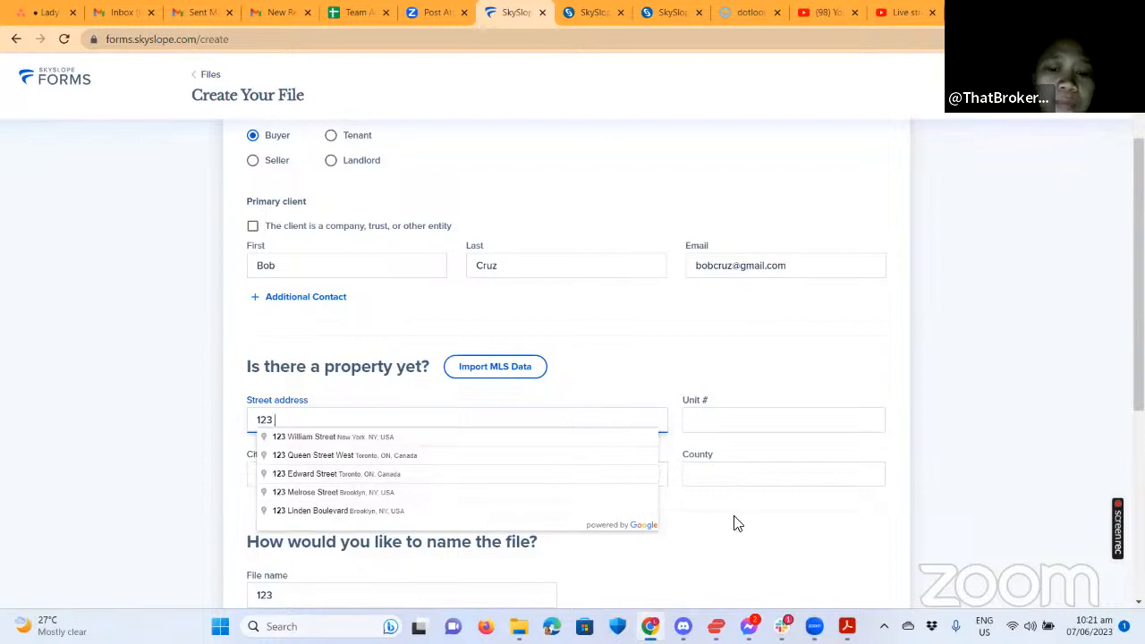
left_click(640, 521)
left_click(284, 430)
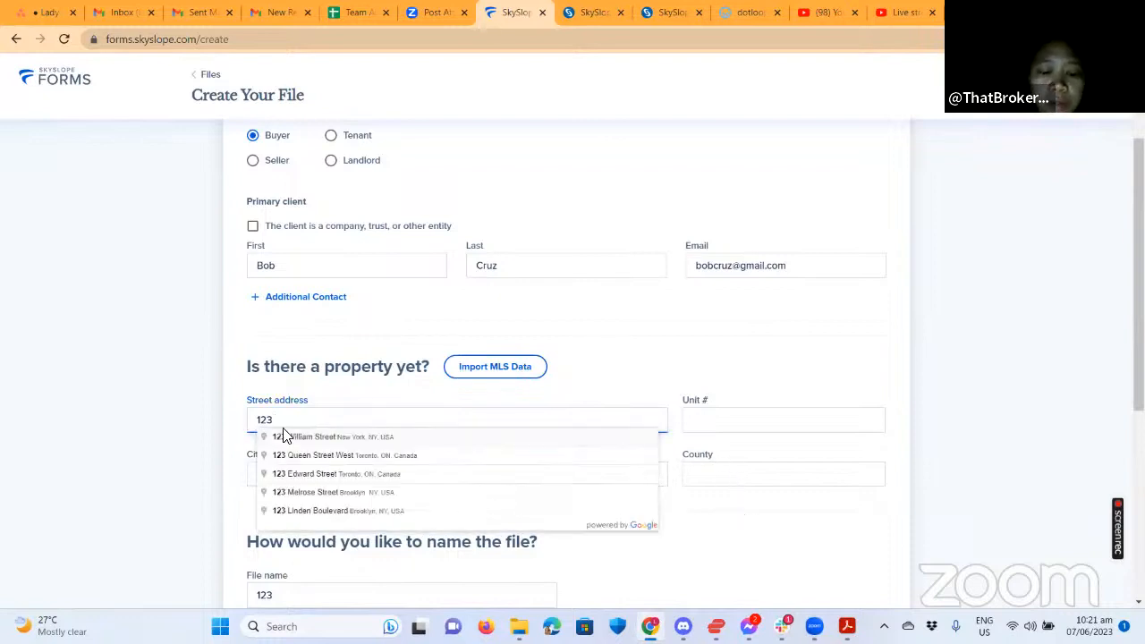
type("main")
left_click(747, 534)
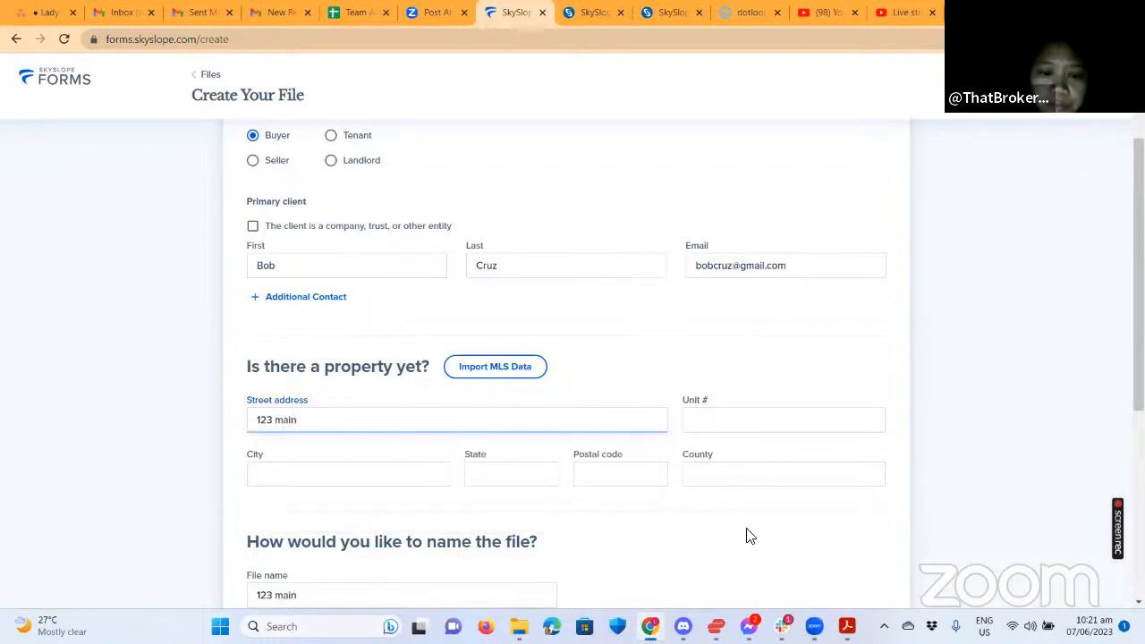
left_click(318, 420)
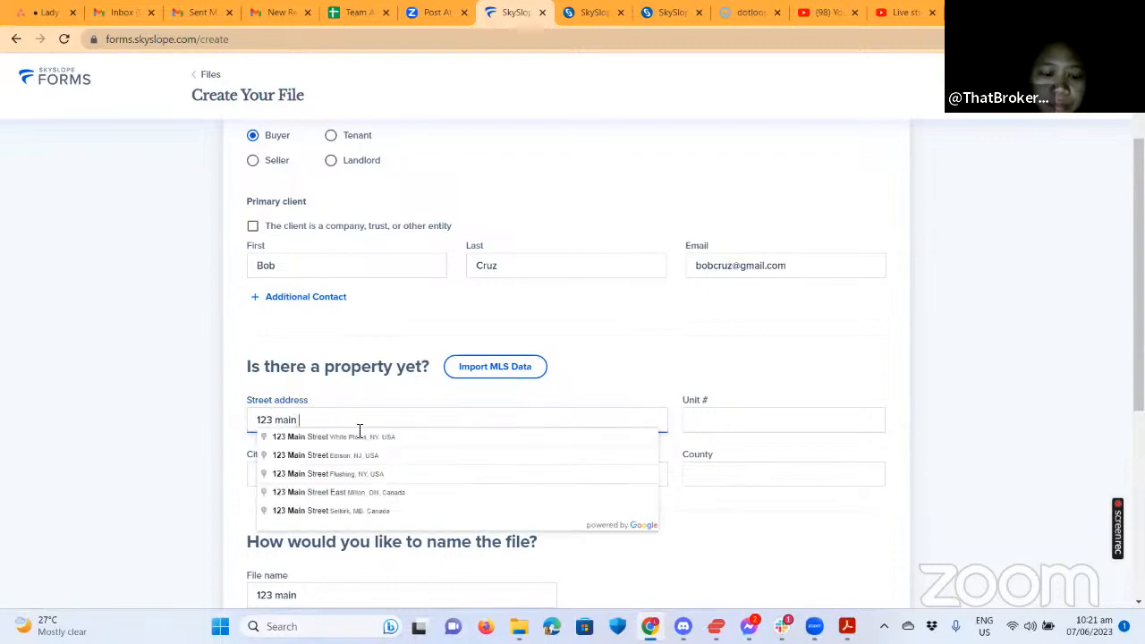
type("st")
left_click(400, 487)
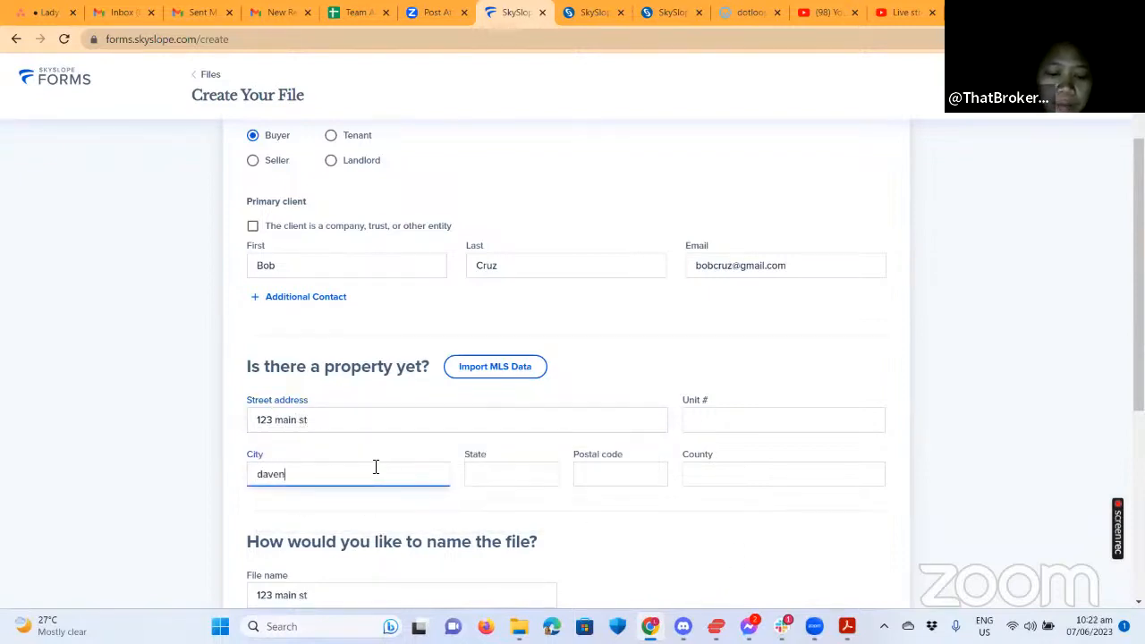
Fill in the property's city, state and postal code, correcting the postal code digits.
type("davenport")
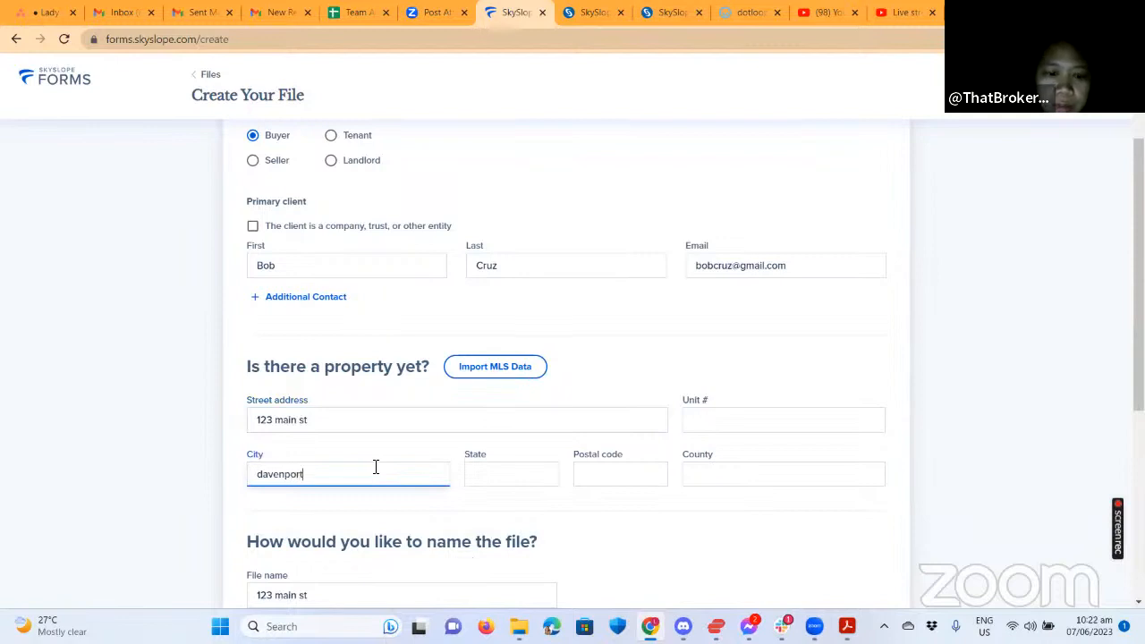
left_click(483, 469)
type("i")
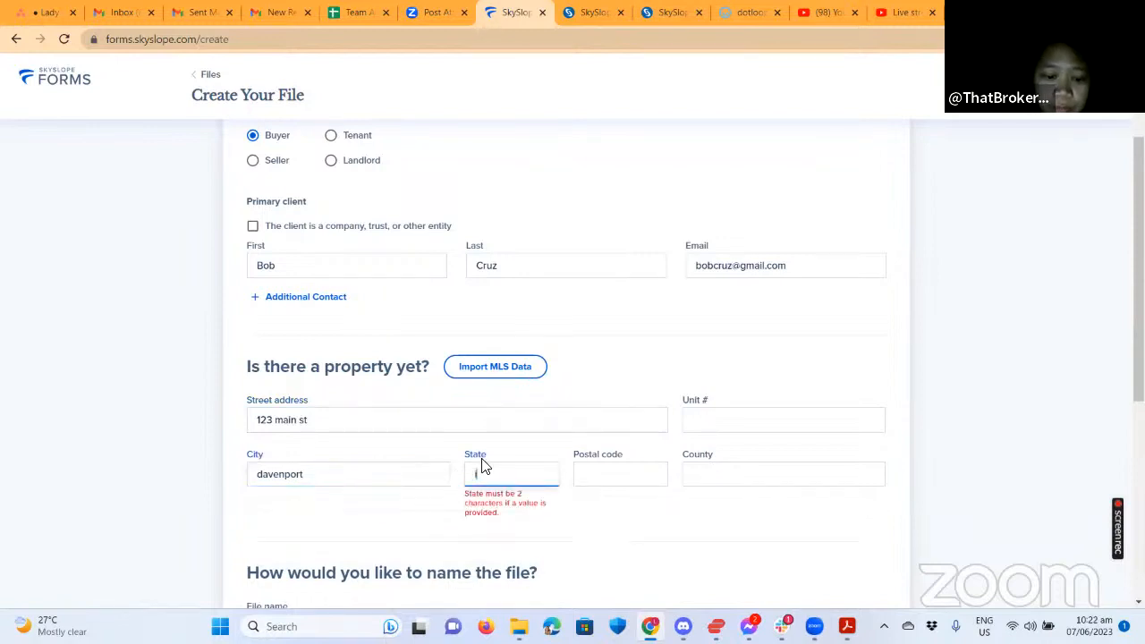
type("a")
left_click(592, 475)
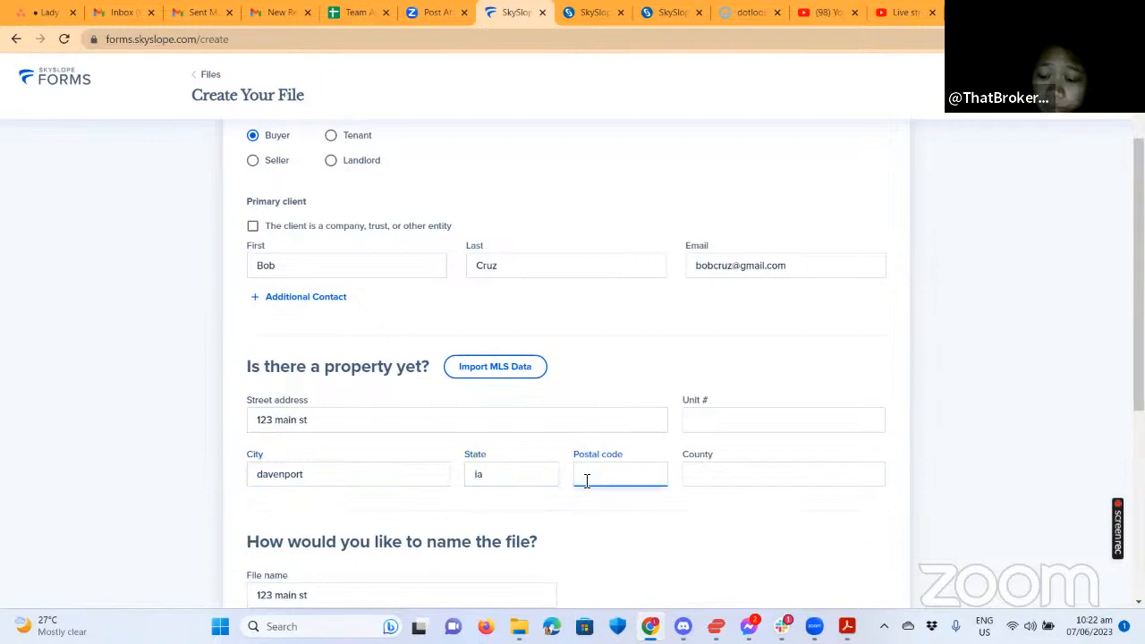
key("BackSpace")
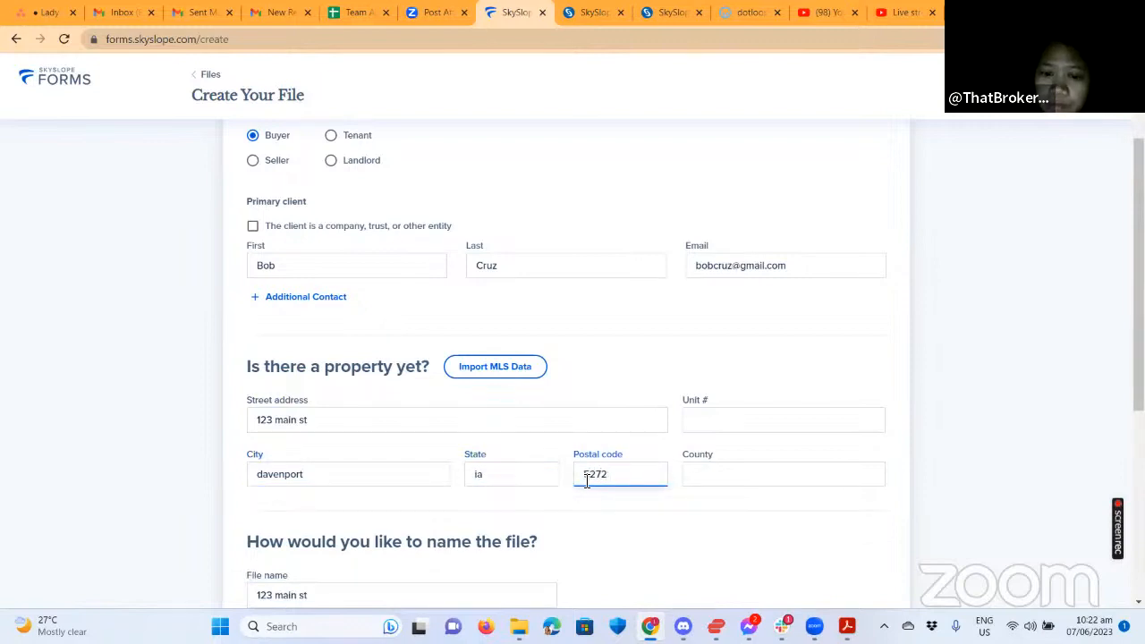
key("BackSpace")
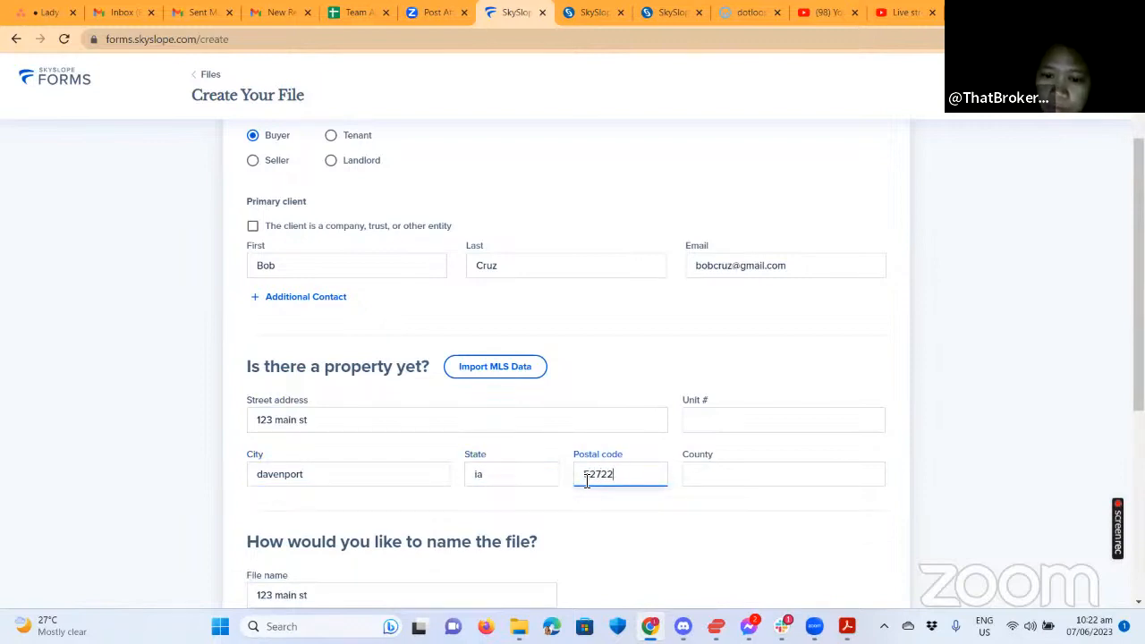
Name the file with the suggested combination of property address and client.
scroll(565, 495, "down", 2)
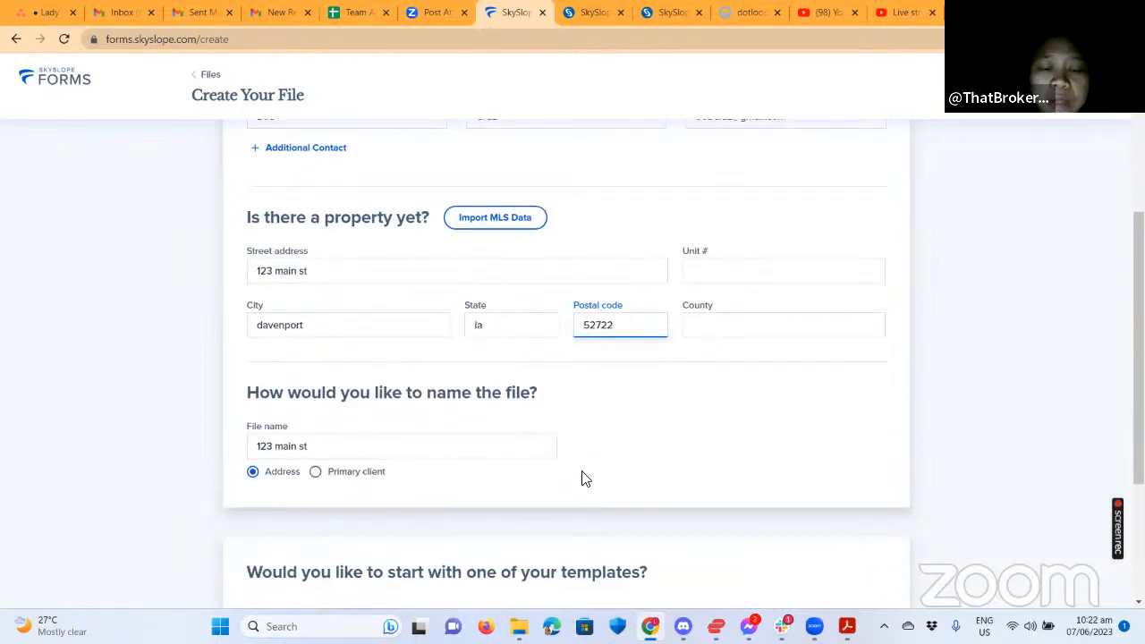
left_click(336, 449)
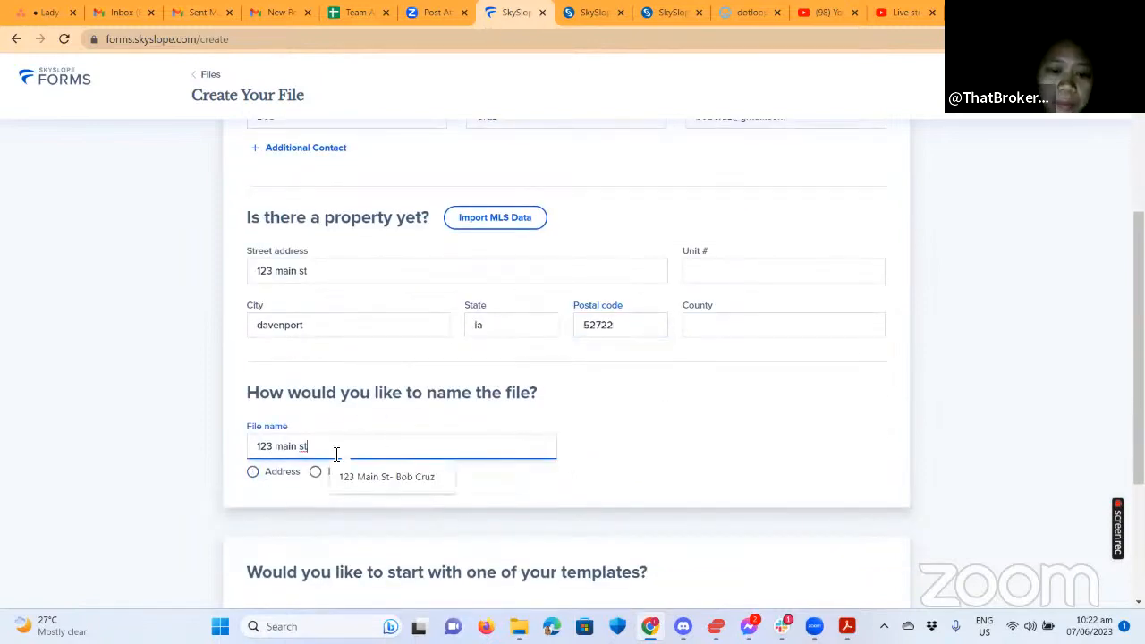
left_click(388, 481)
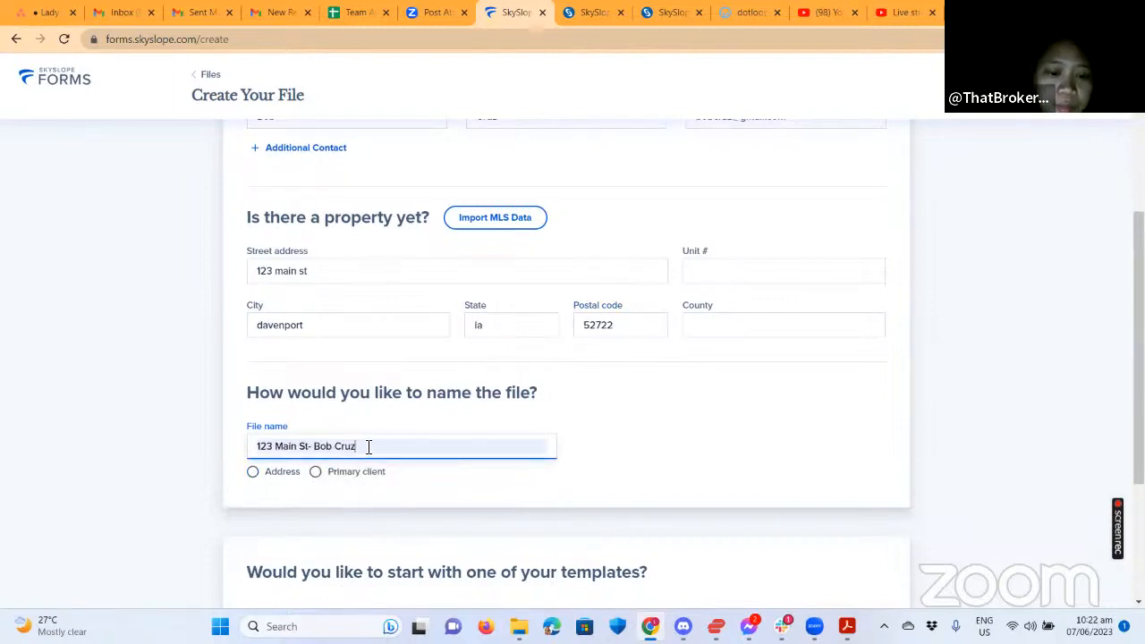
key("ctrl+a")
key("BackSpace")
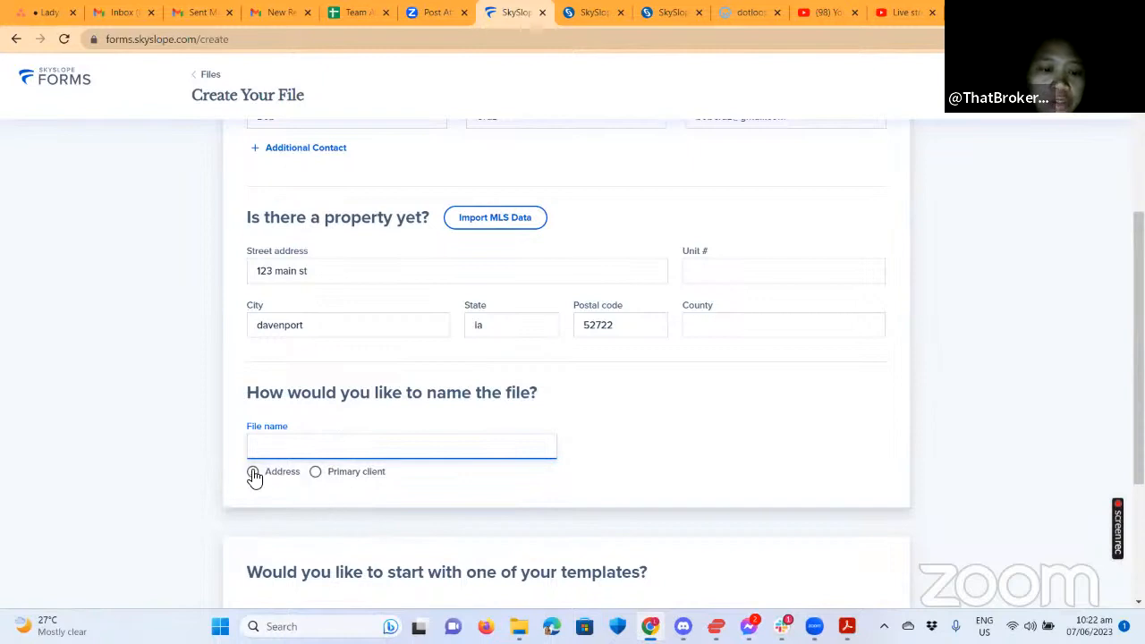
left_click(253, 472)
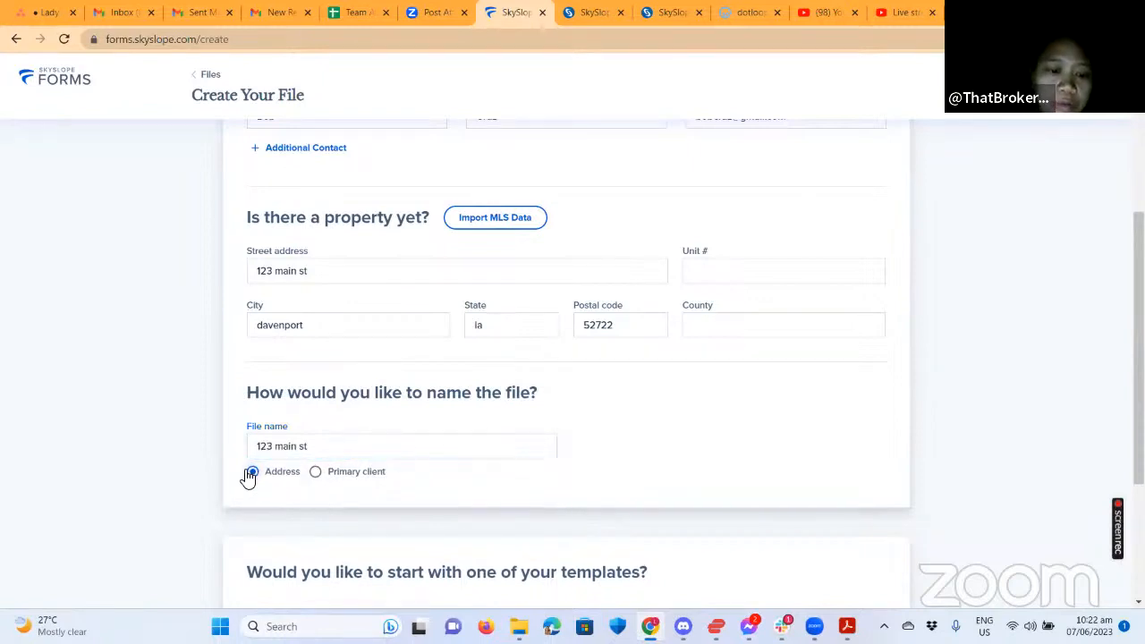
left_click(315, 474)
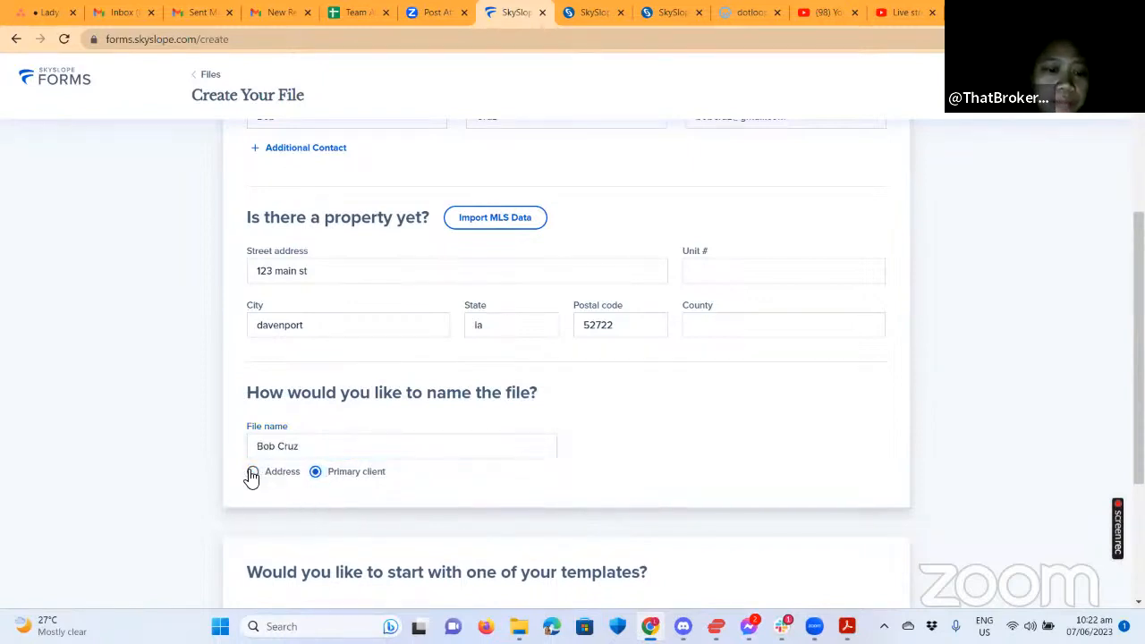
left_click(253, 472)
left_click(320, 447)
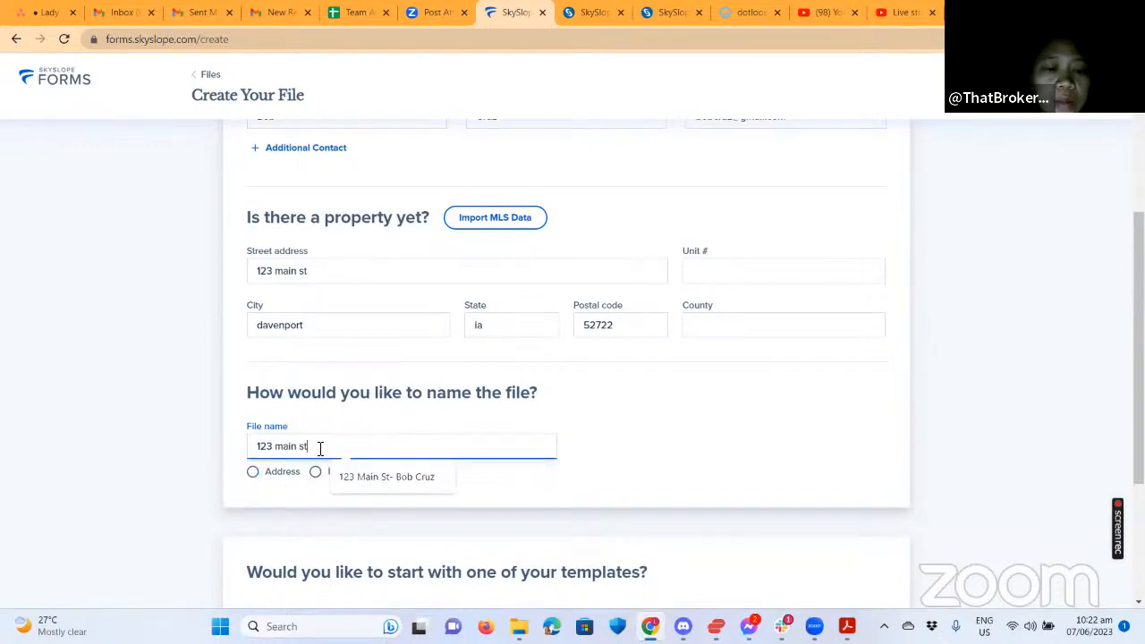
left_click(394, 476)
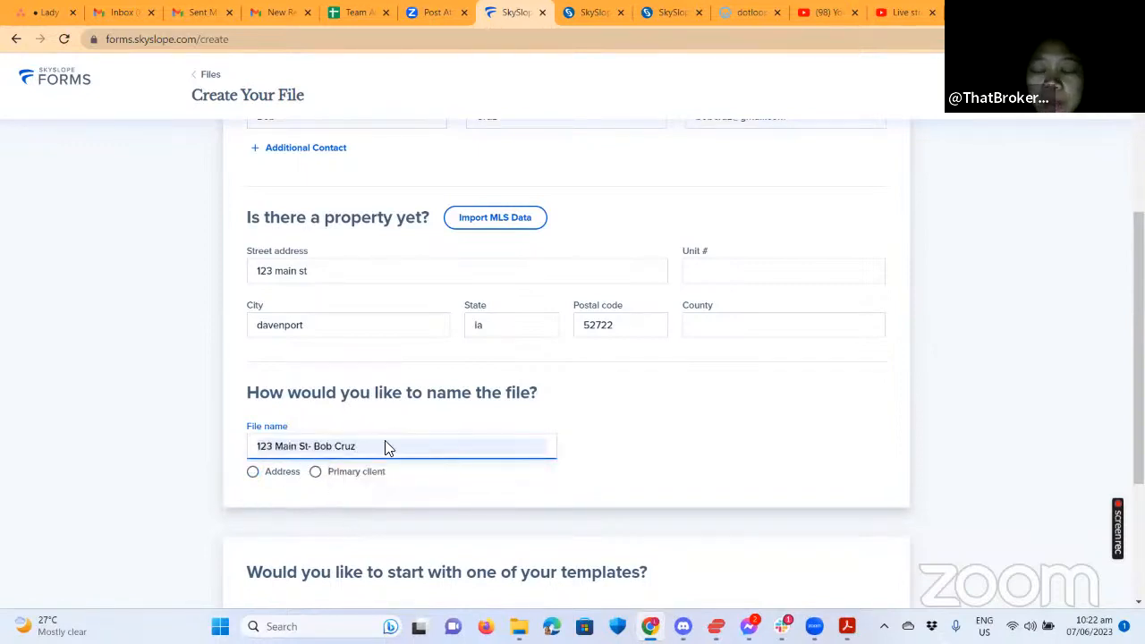
Choose the Purchase Template for the new file.
scroll(671, 443, "down", 2)
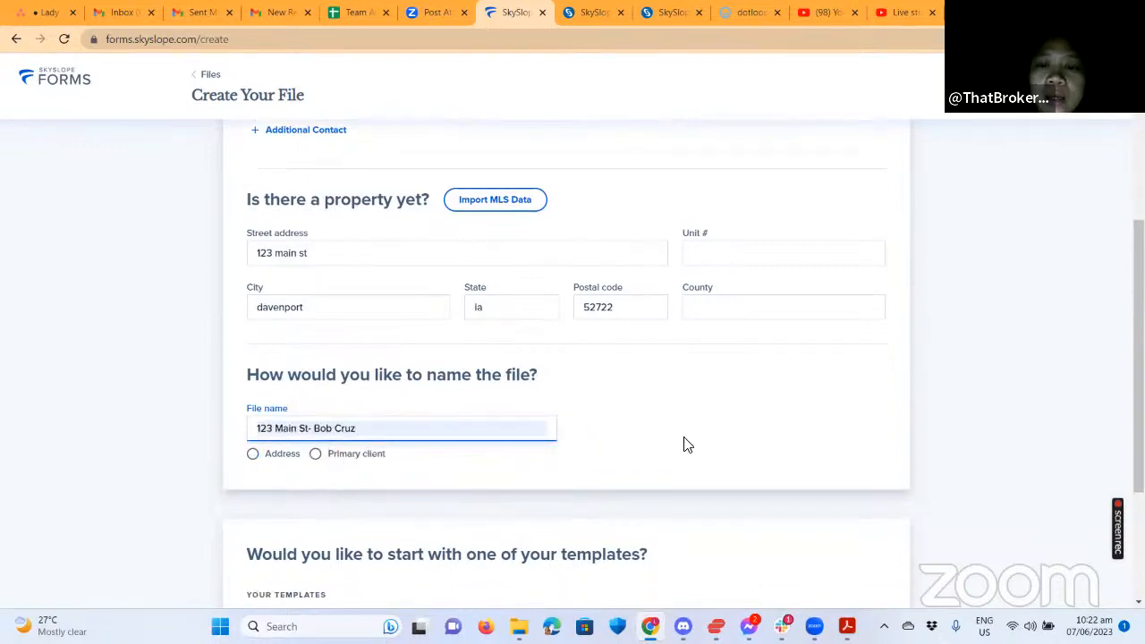
scroll(712, 421, "down", 1)
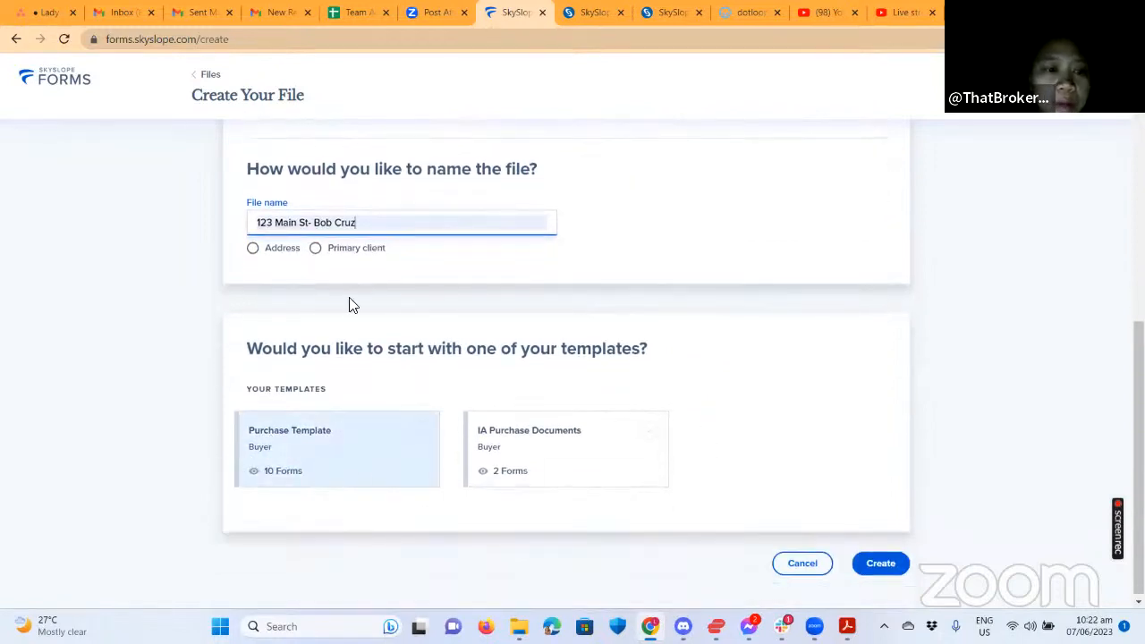
left_click(426, 445)
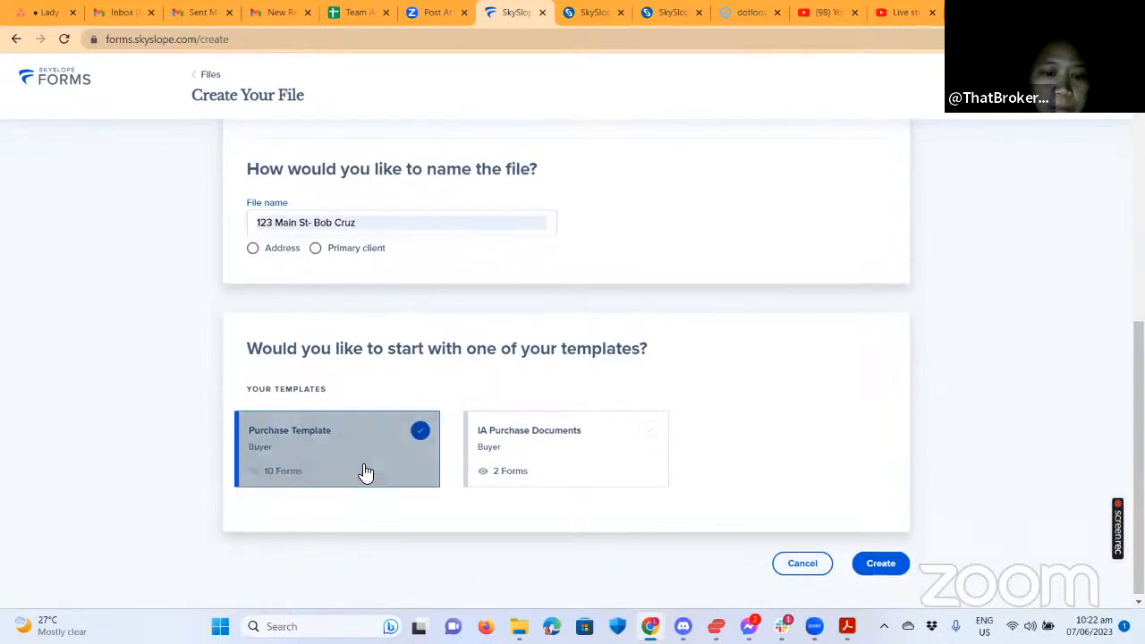
Create the file and select the Affiliated Business, Wiring Fraud, Illinois/Iowa agency and first Disclosure forms.
left_click(876, 563)
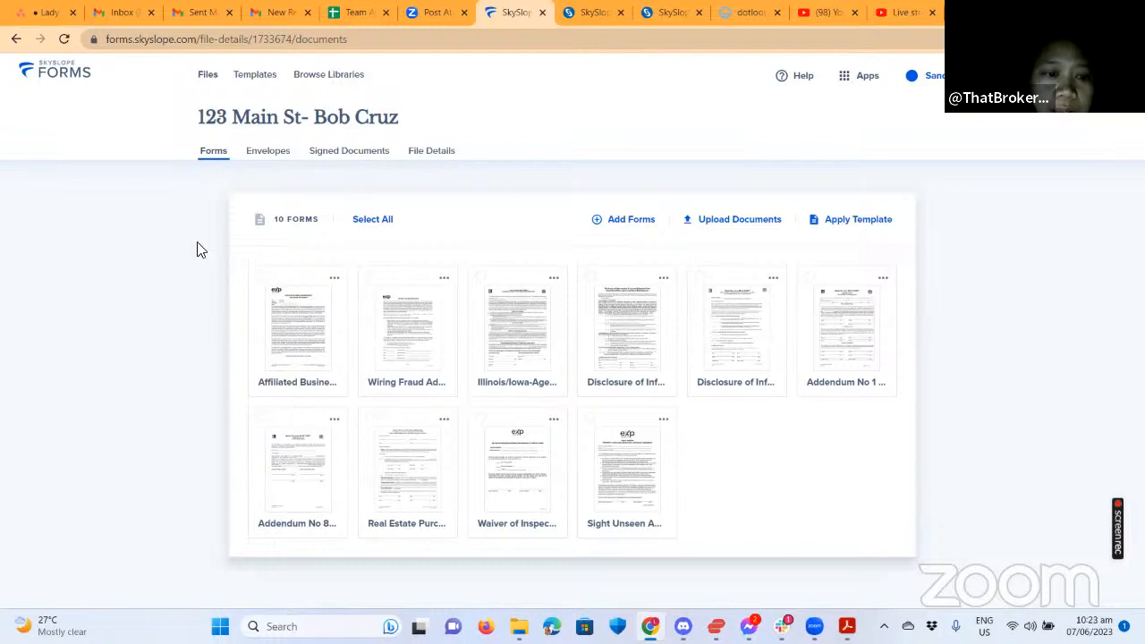
left_click(261, 276)
left_click(370, 278)
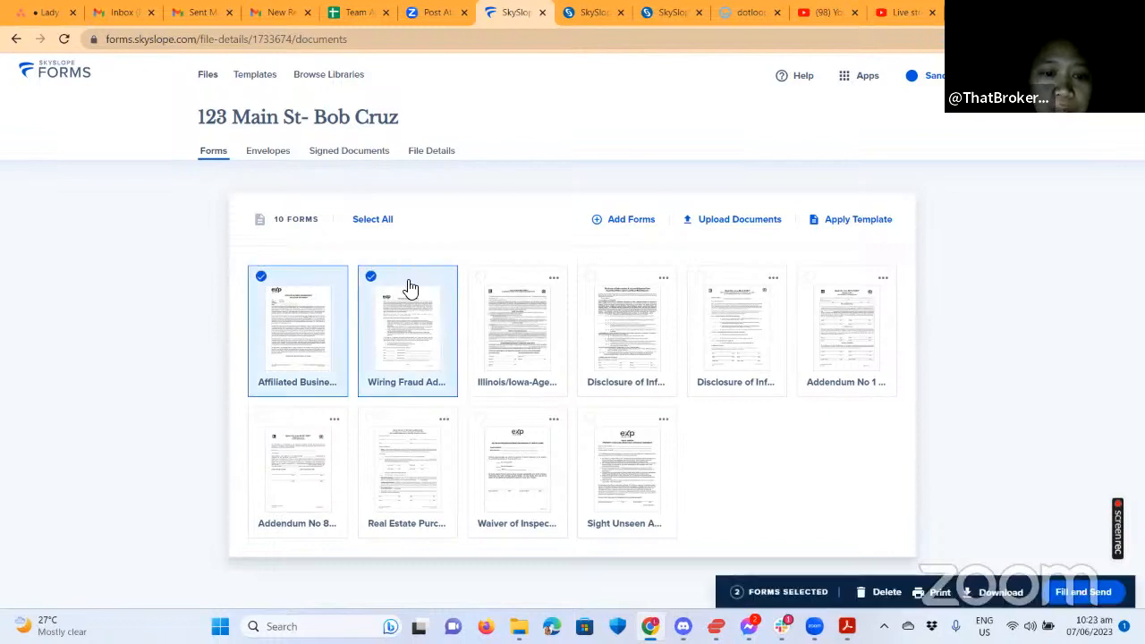
left_click(554, 279)
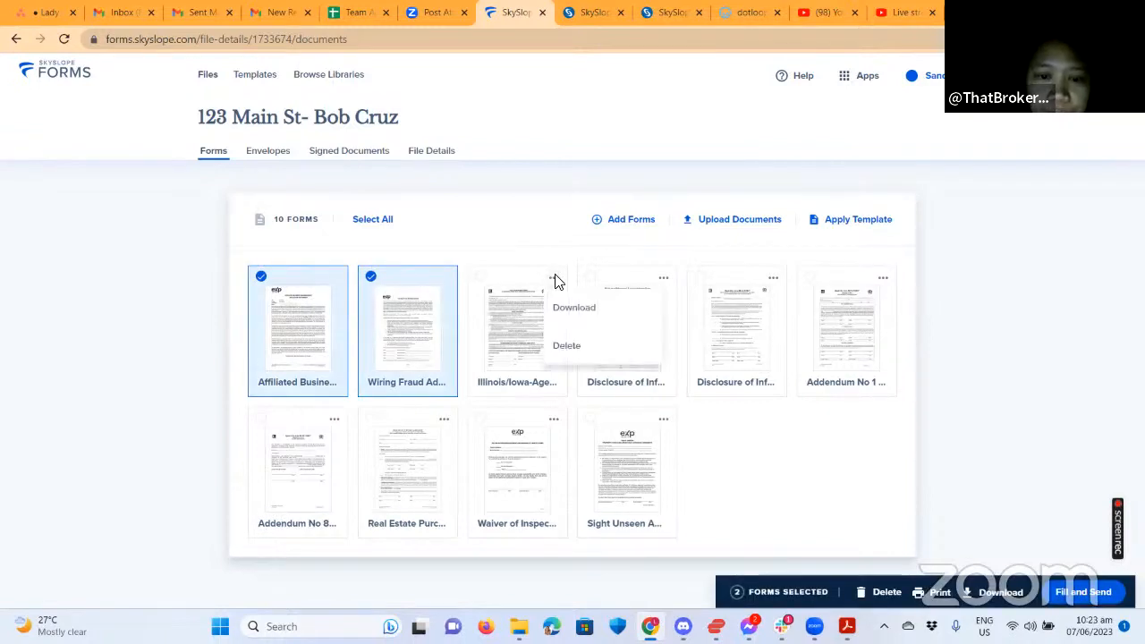
left_click(480, 277)
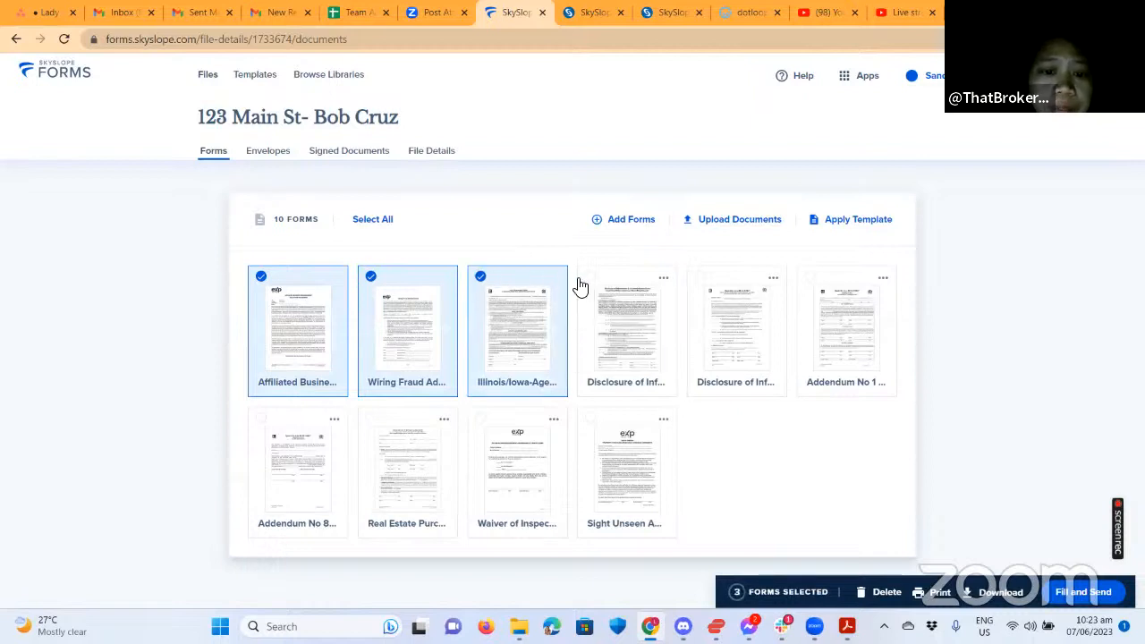
left_click(590, 277)
left_click(588, 279)
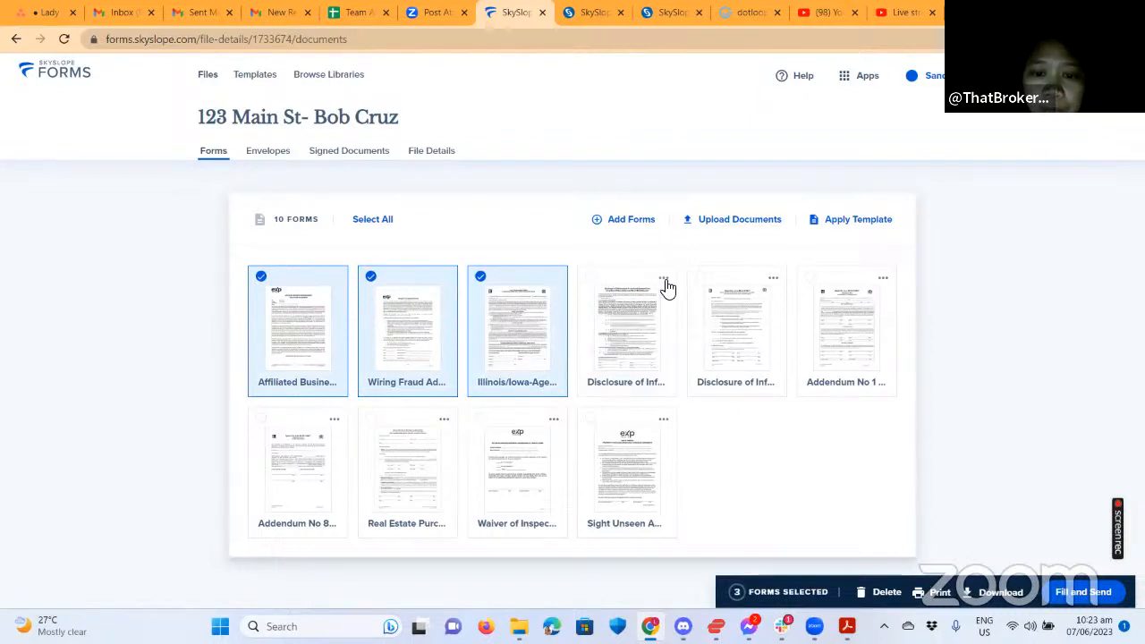
left_click(666, 286)
Select the remaining six forms and open all ten in the fill editor.
left_click(698, 281)
left_click(800, 282)
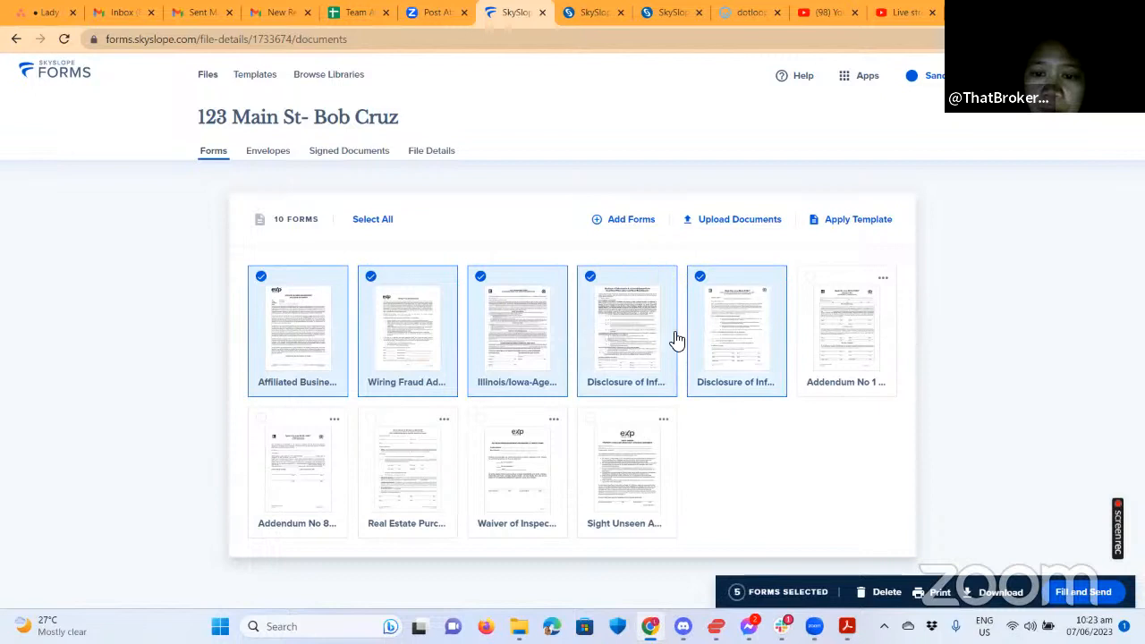
left_click(294, 424)
left_click(375, 428)
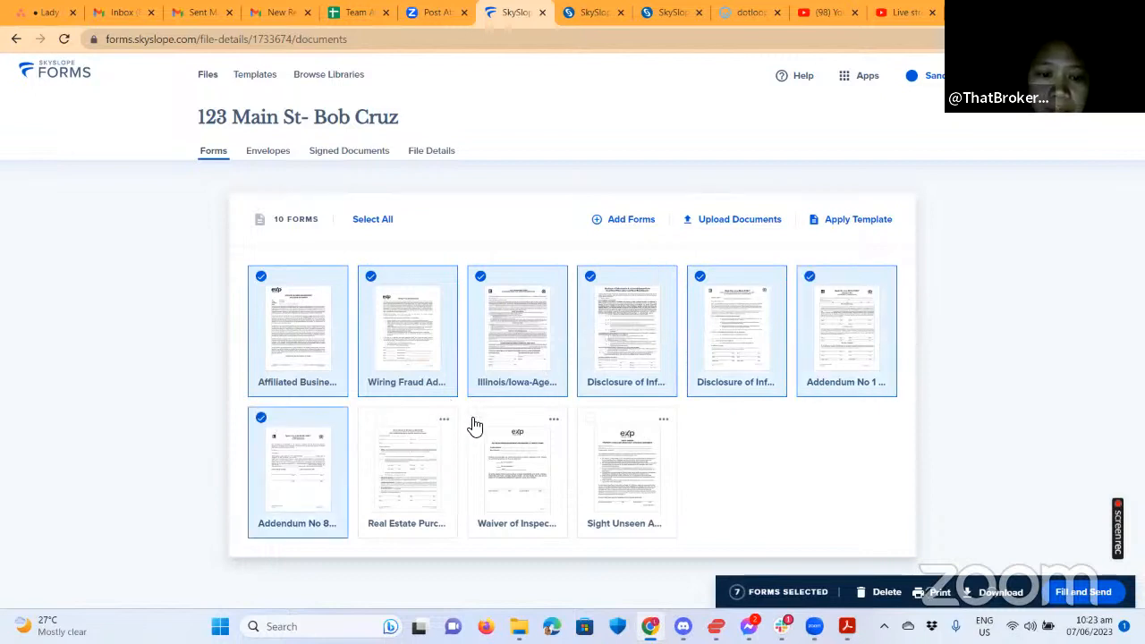
left_click(558, 428)
left_click(588, 425)
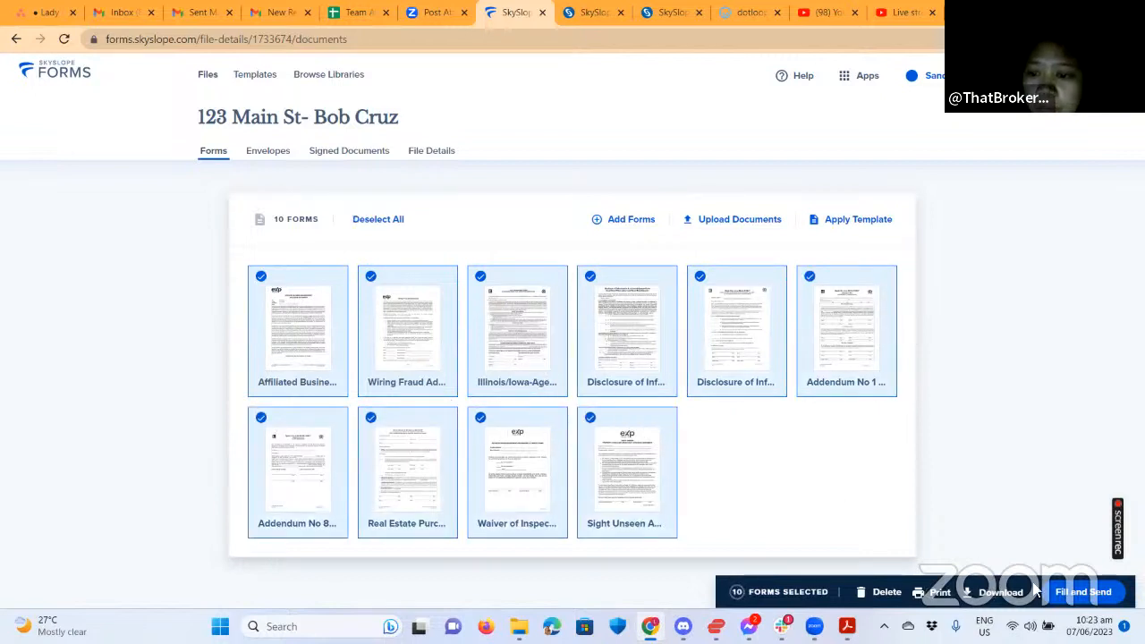
left_click(1082, 592)
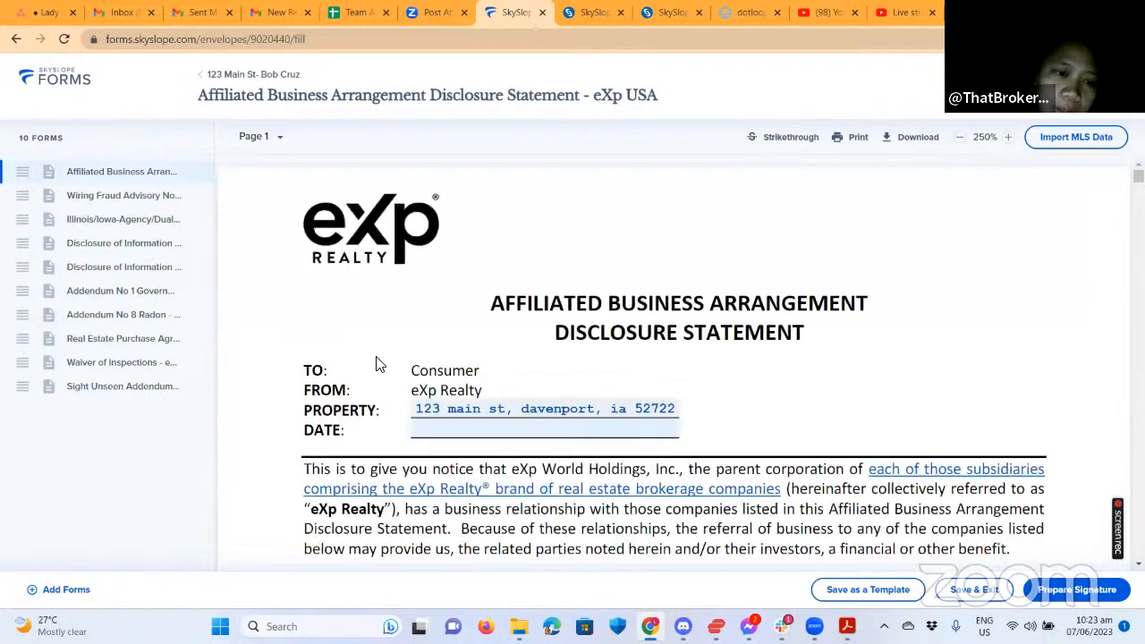
Set the disclosure statement's DATE field to 06/07/2023.
scroll(641, 390, "down", 1)
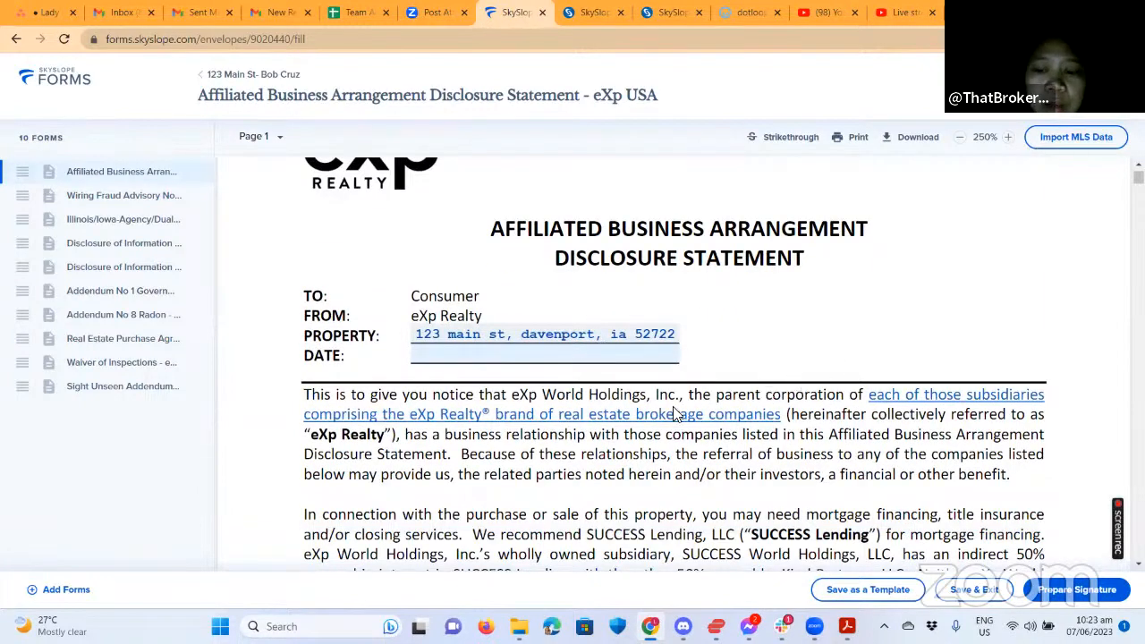
scroll(709, 418, "down", 3)
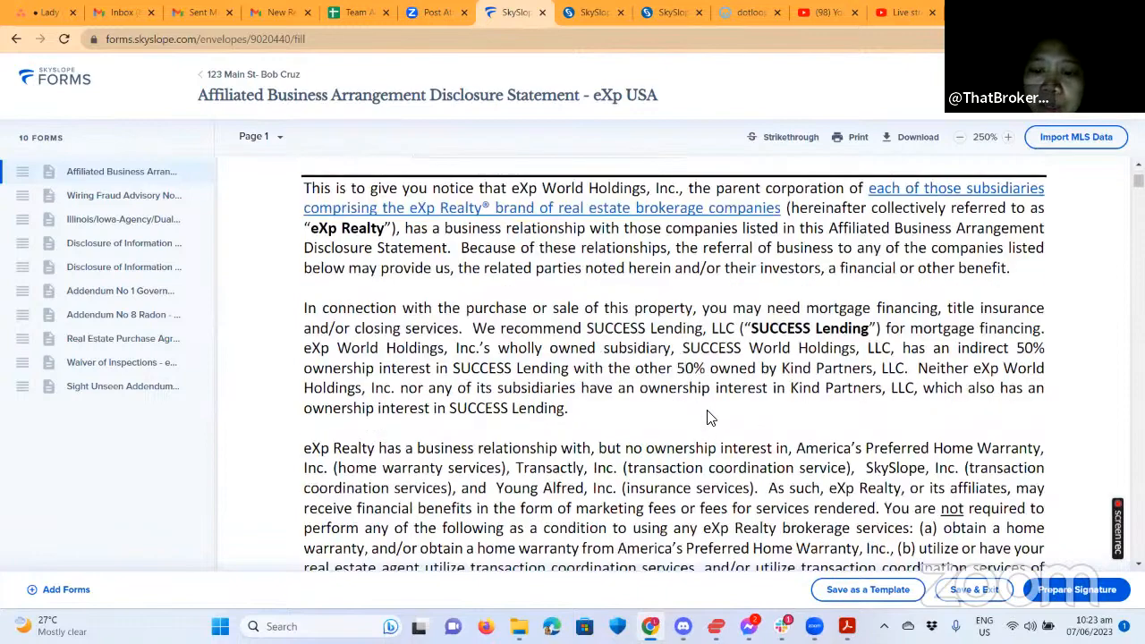
scroll(688, 398, "up", 2)
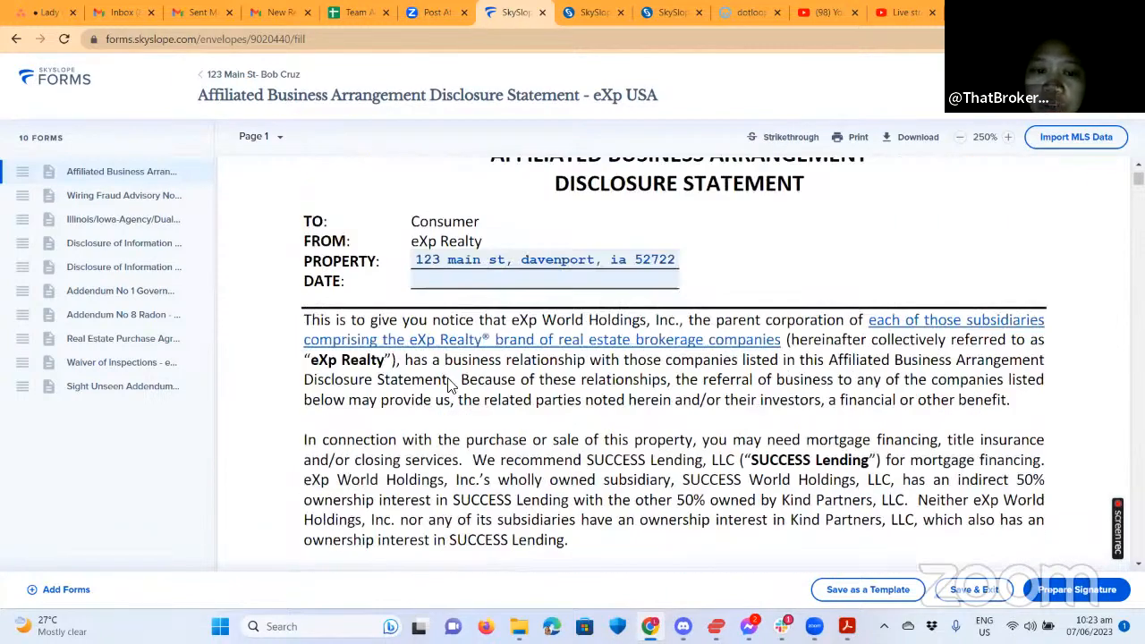
left_click(433, 278)
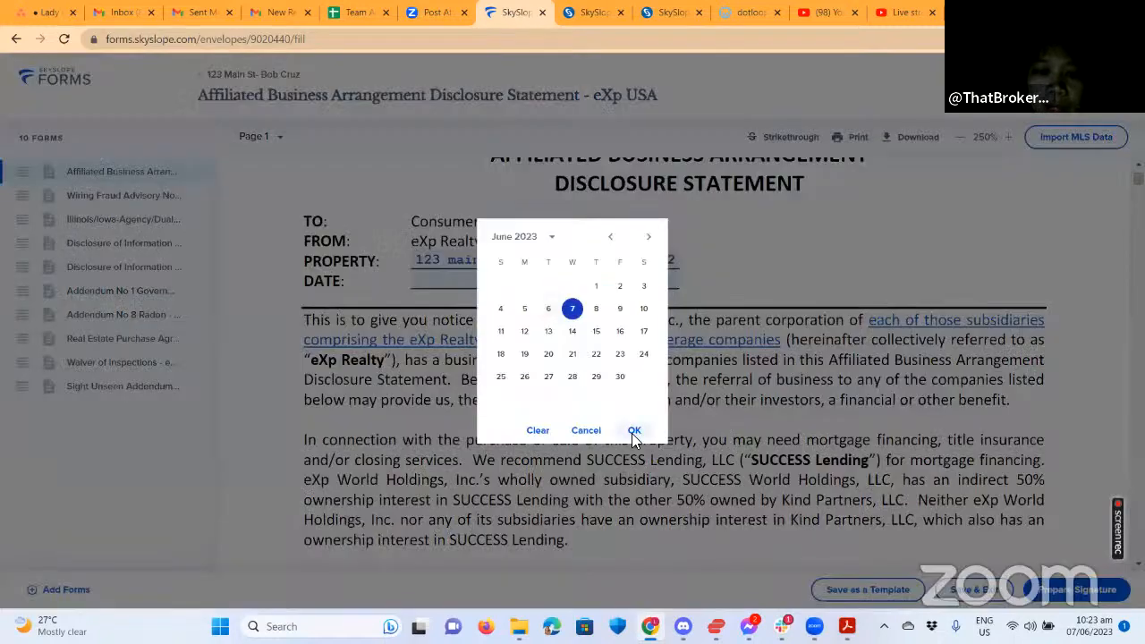
left_click(633, 434)
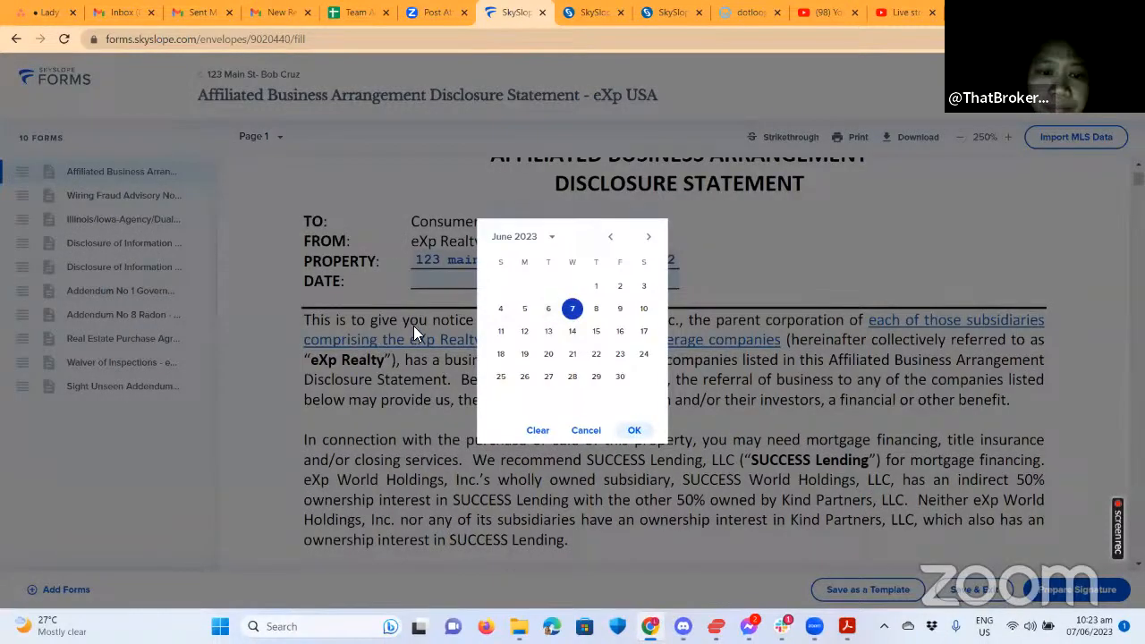
Check Signer 1's Print Name field, then exit the form back to the file.
scroll(721, 368, "down", 3)
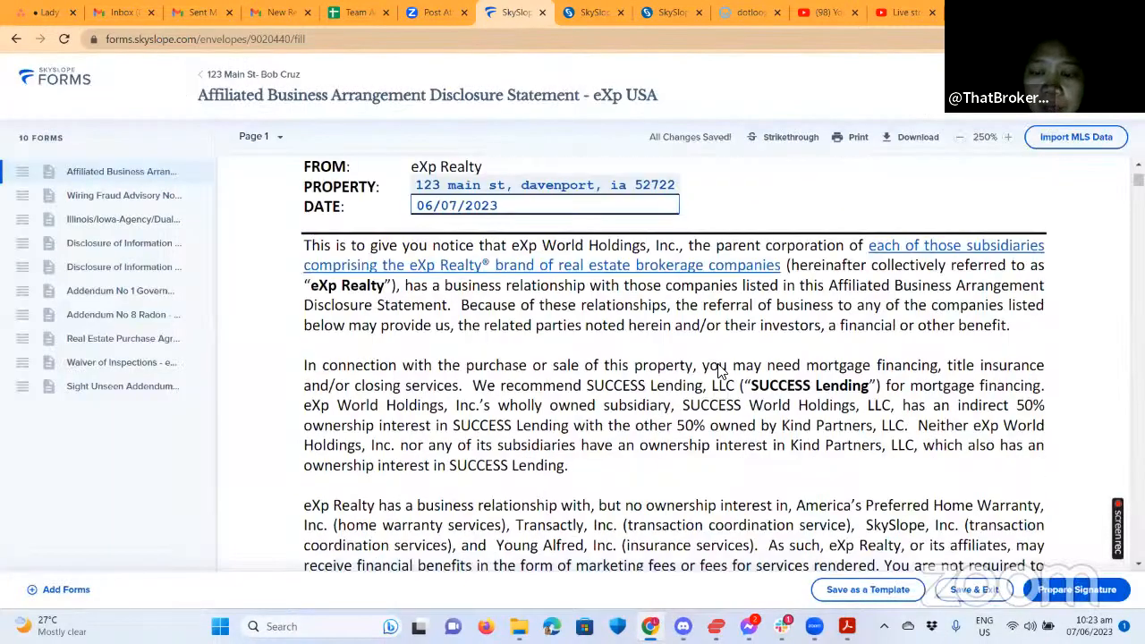
scroll(724, 376, "down", 8)
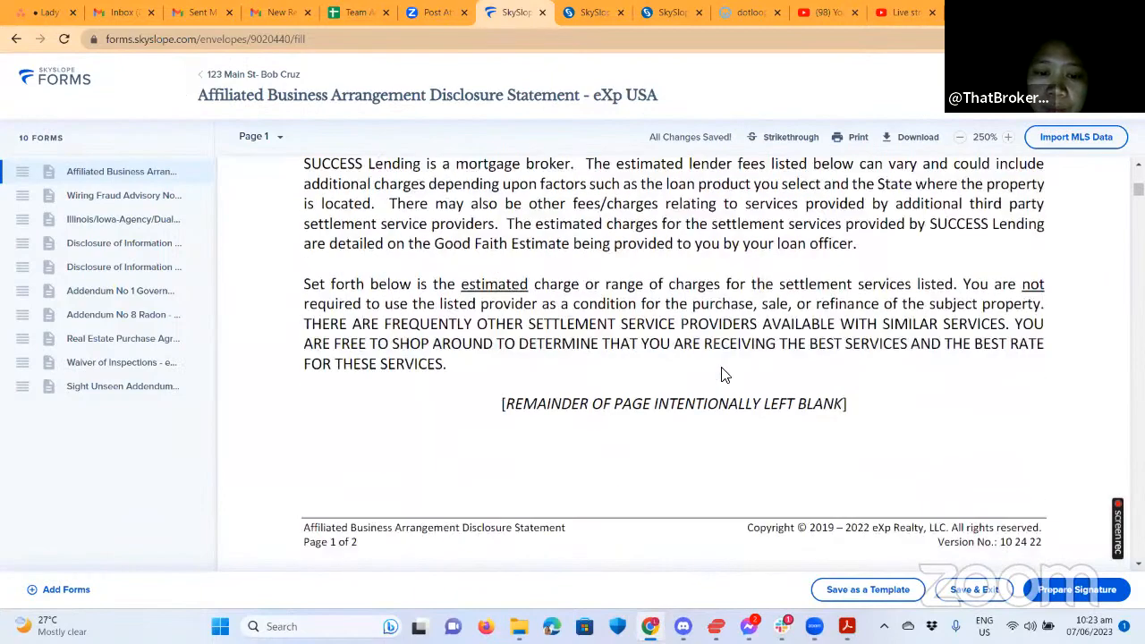
scroll(725, 375, "down", 12)
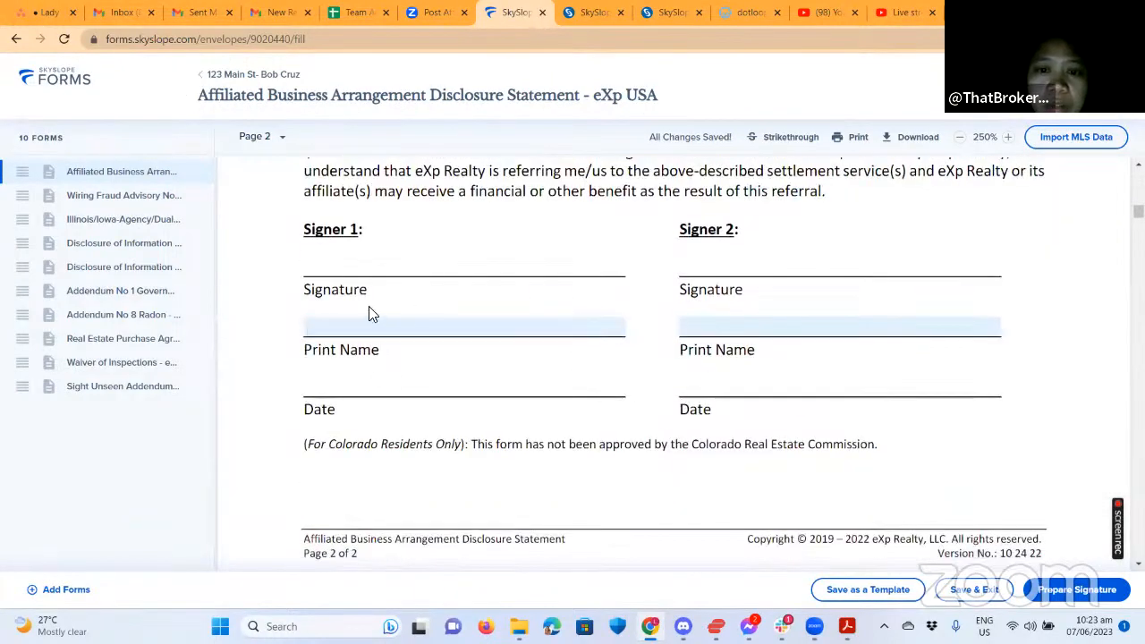
left_click(343, 331)
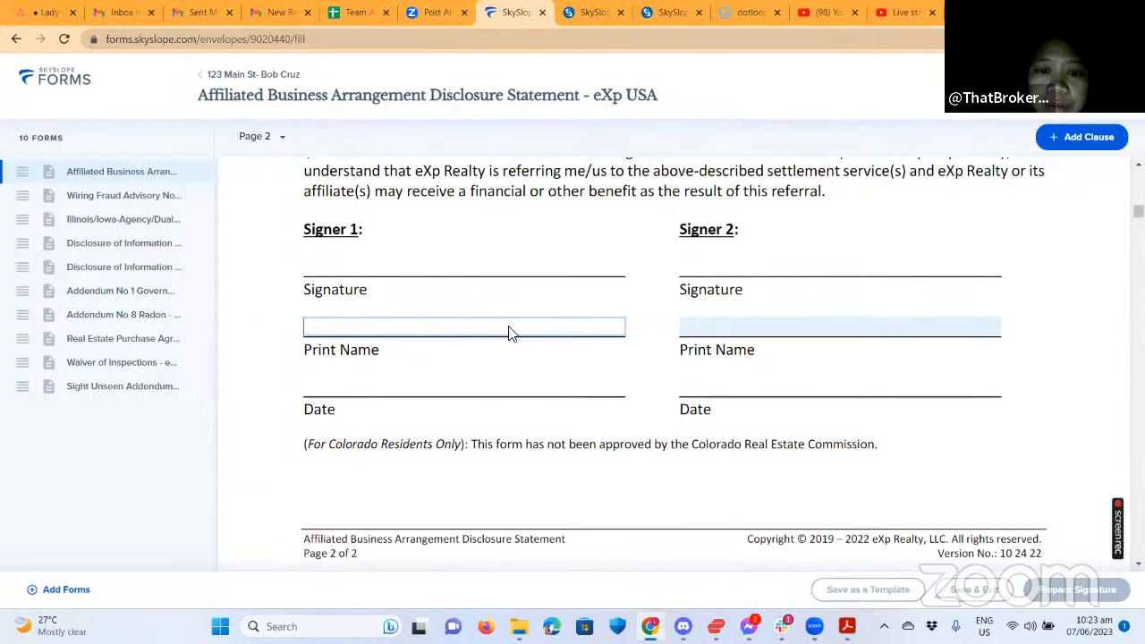
scroll(528, 347, "up", 1)
scroll(537, 362, "down", 2)
scroll(443, 355, "up", 1)
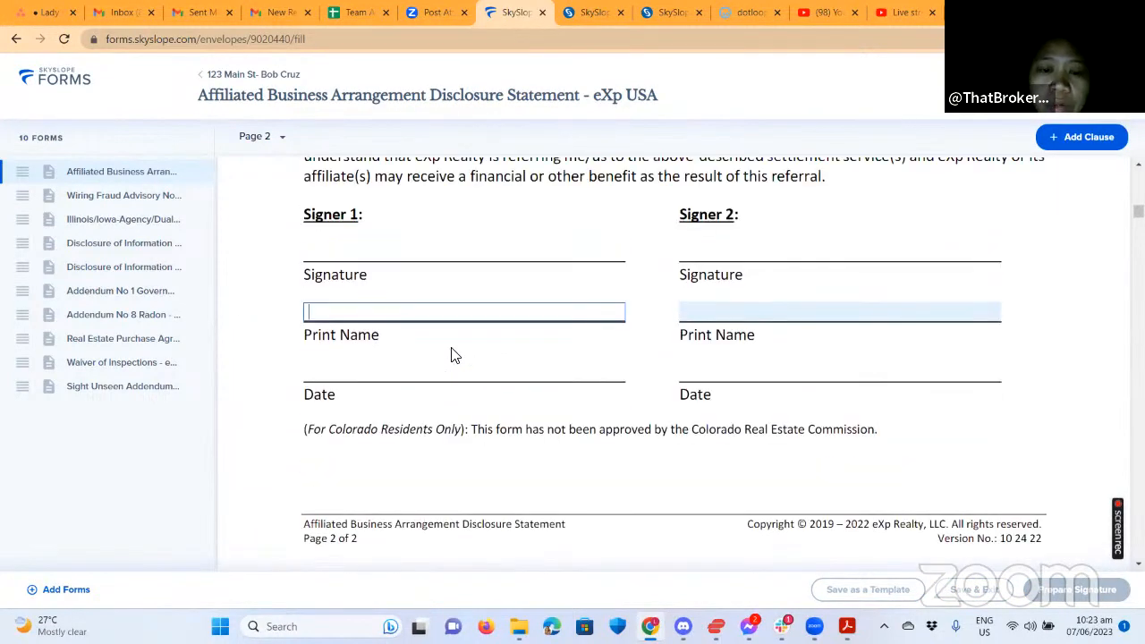
scroll(452, 355, "up", 15)
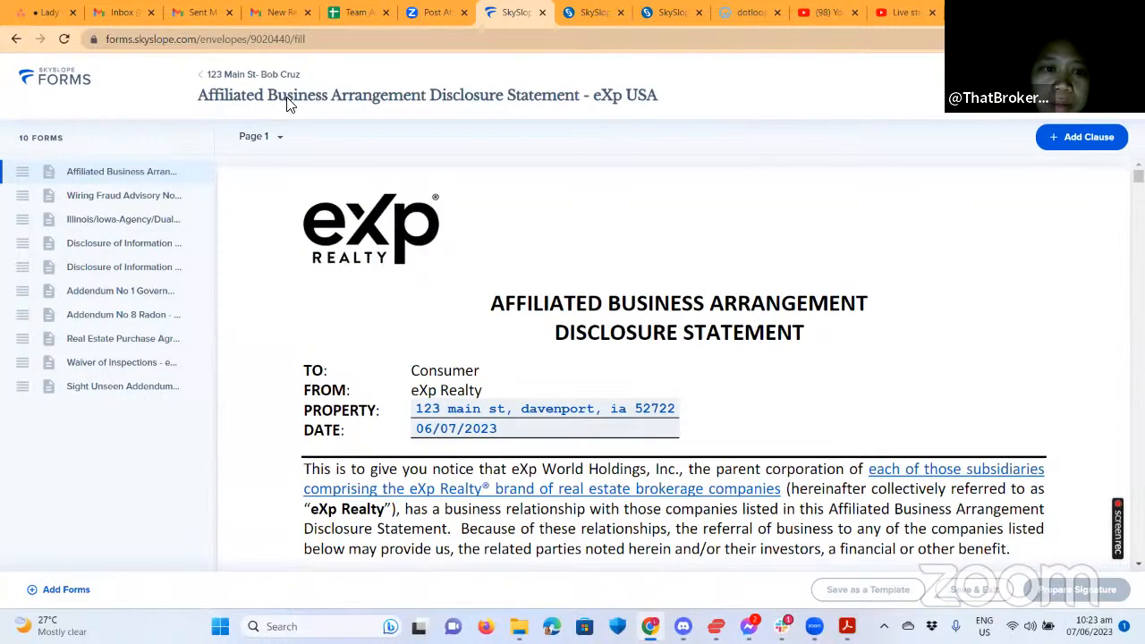
left_click(238, 93)
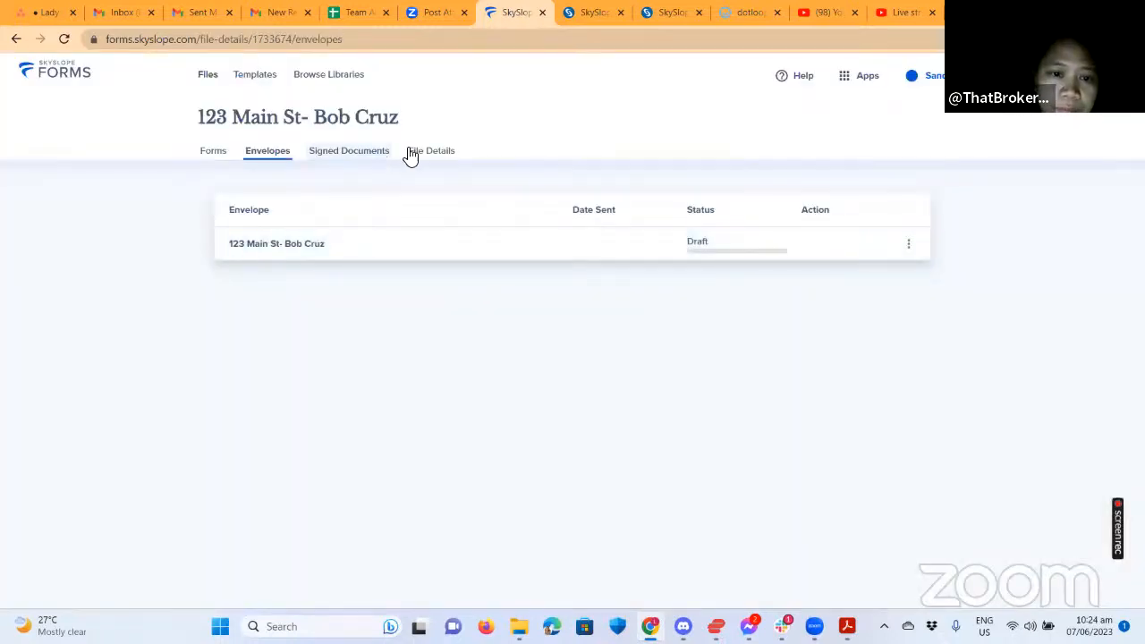
Enter a sale price of 200,000 in the file's details.
left_click(412, 151)
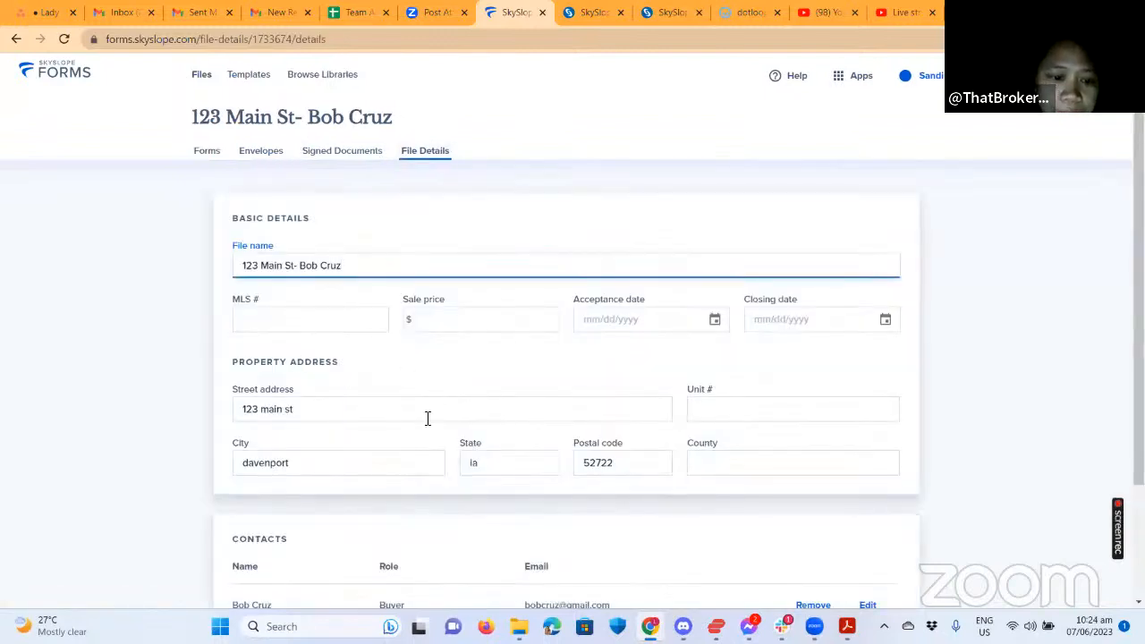
scroll(427, 419, "down", 2)
scroll(516, 466, "down", 1)
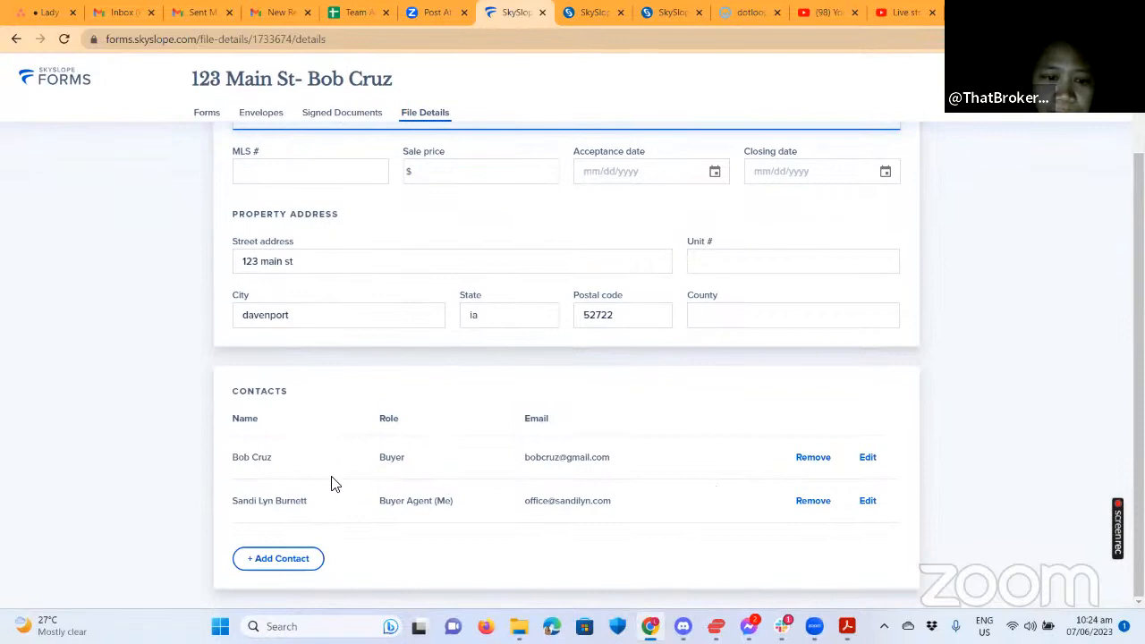
scroll(327, 480, "up", 3)
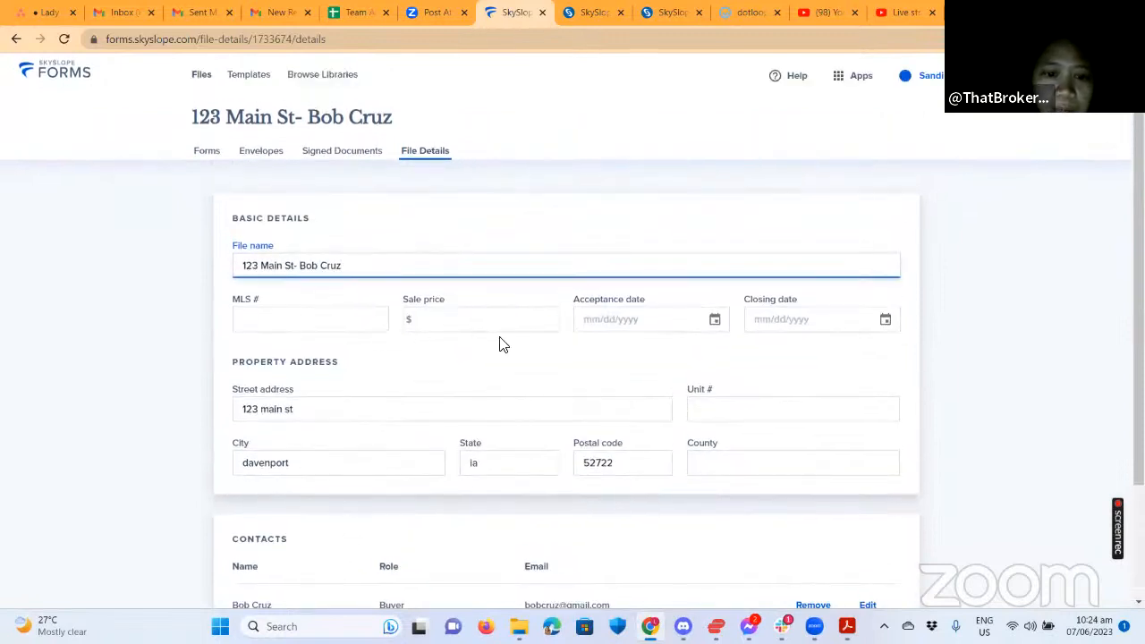
left_click(462, 316)
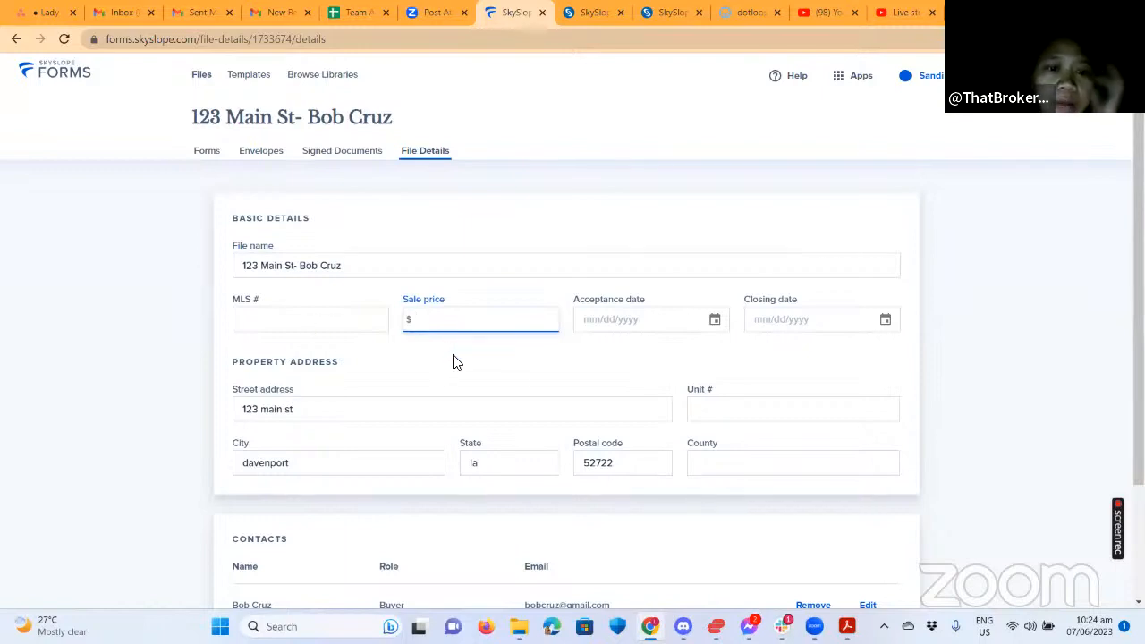
type("200,0")
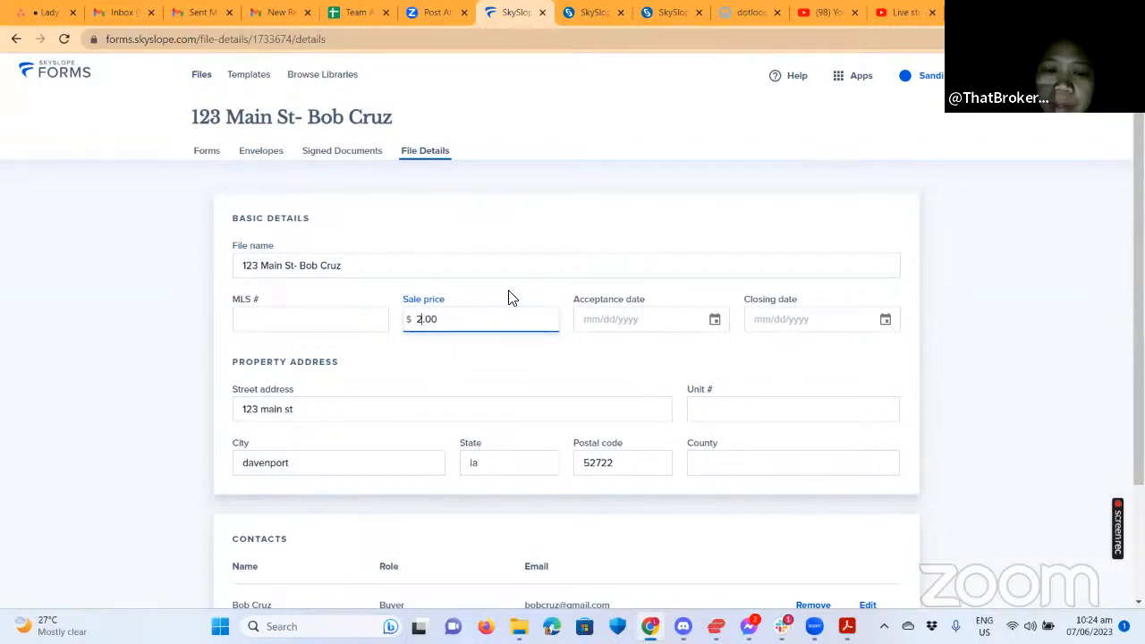
type("00")
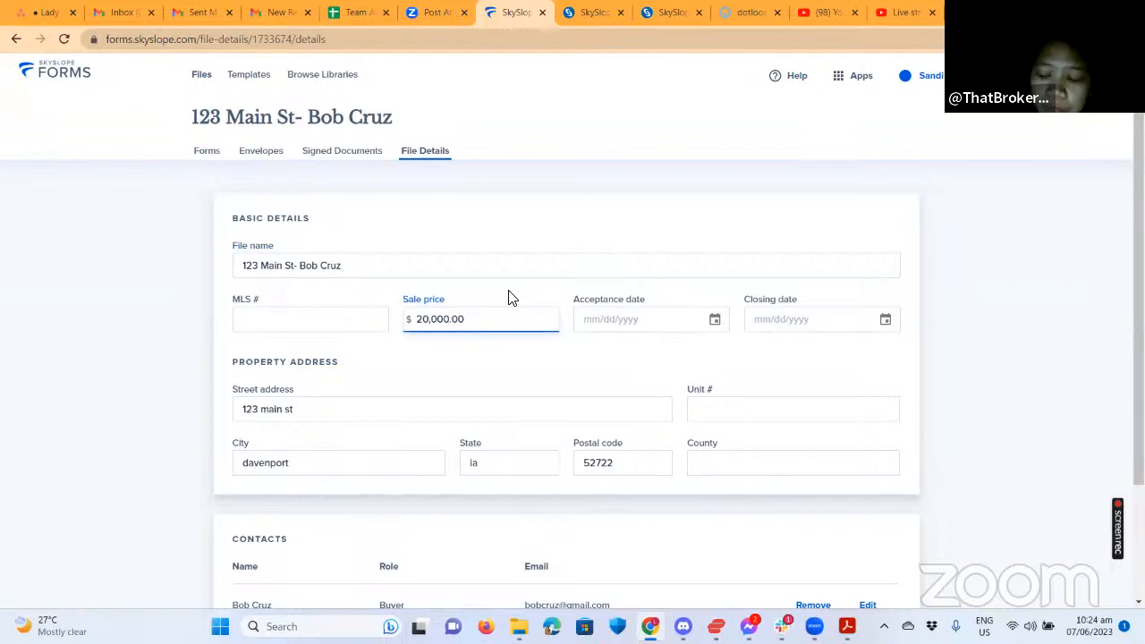
Set the acceptance date to 06/07/2023 and the closing date to 07/07/2023.
left_click(714, 324)
left_click(649, 468)
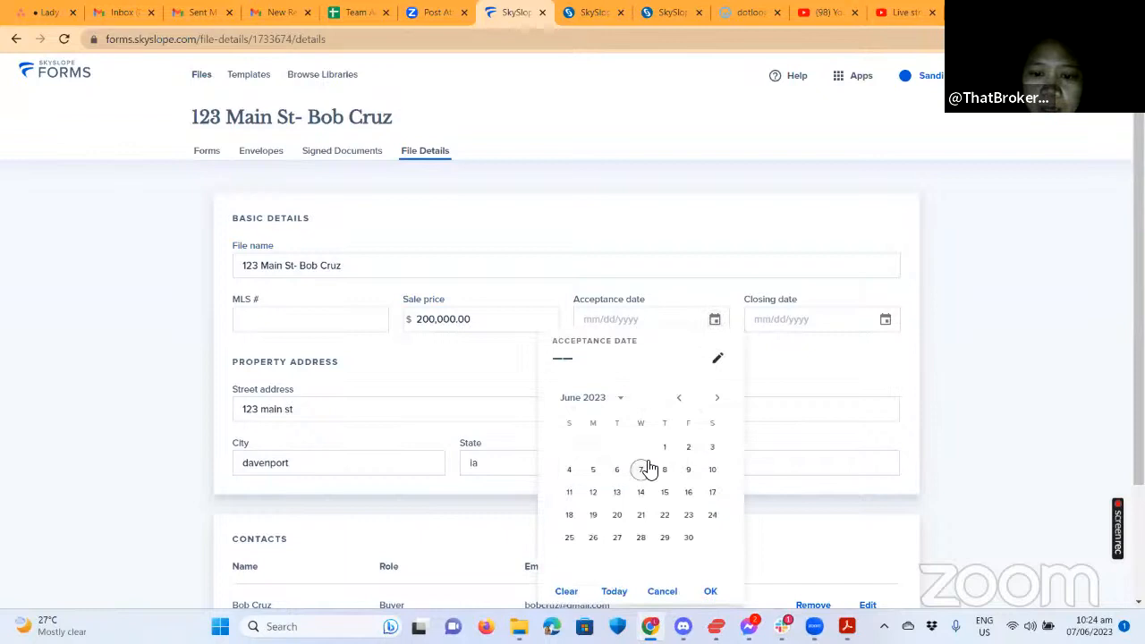
left_click(850, 370)
left_click(884, 320)
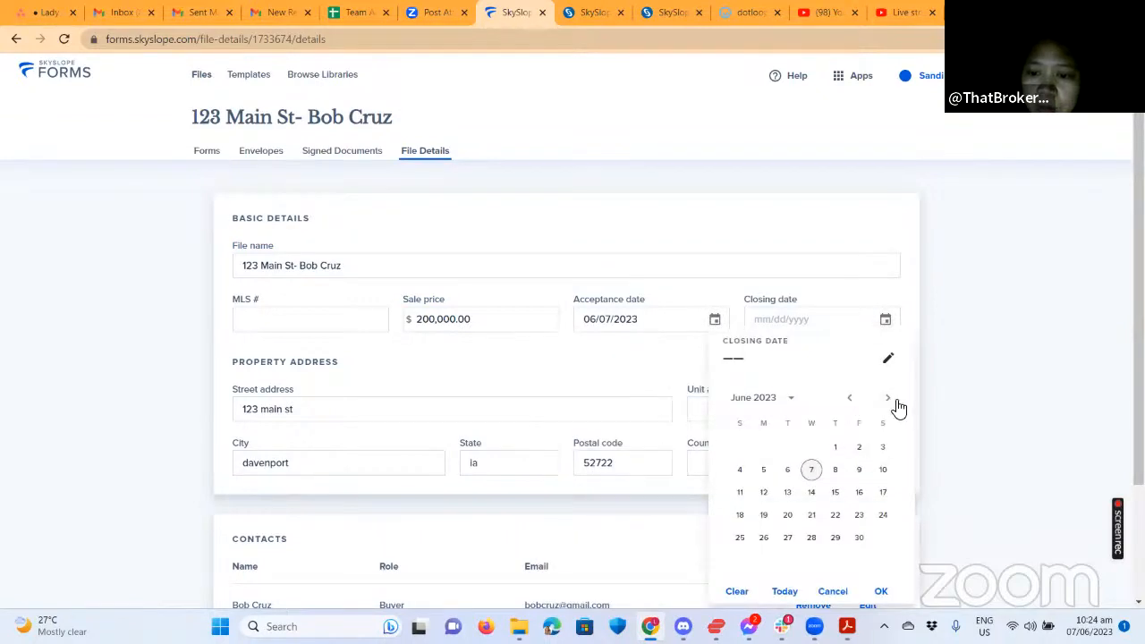
left_click(887, 398)
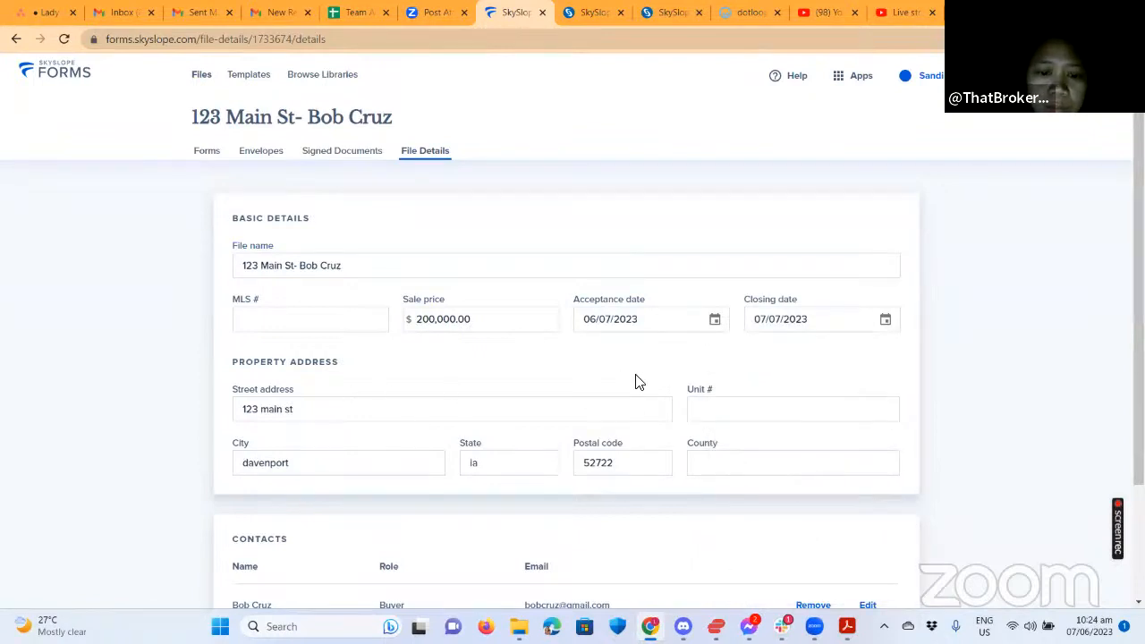
scroll(639, 381, "down", 3)
scroll(689, 458, "up", 3)
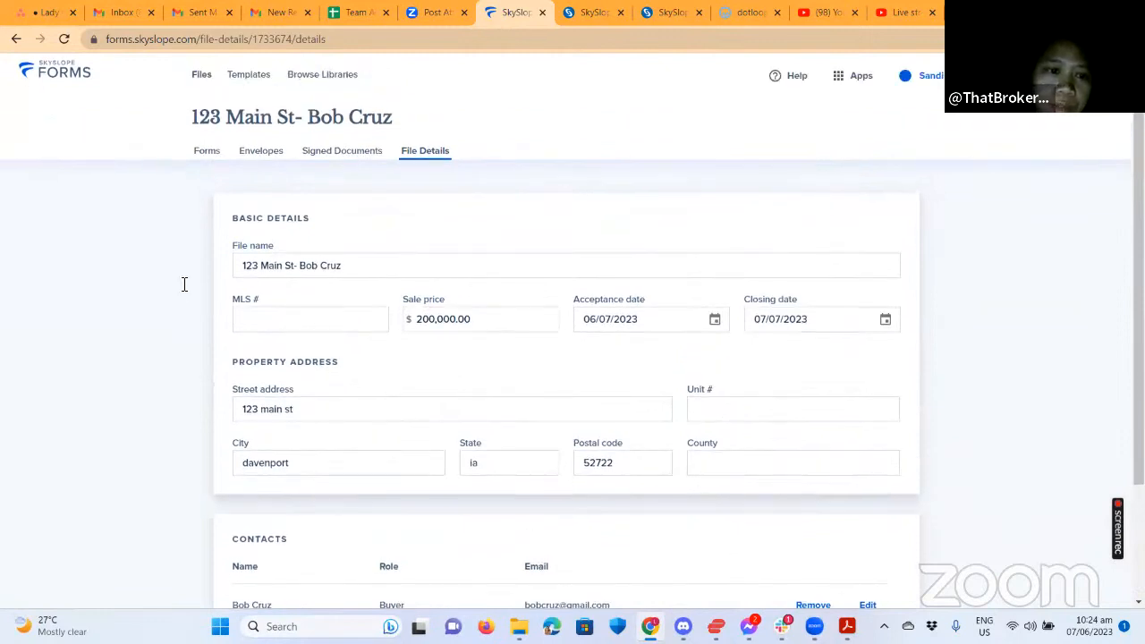
left_click(258, 152)
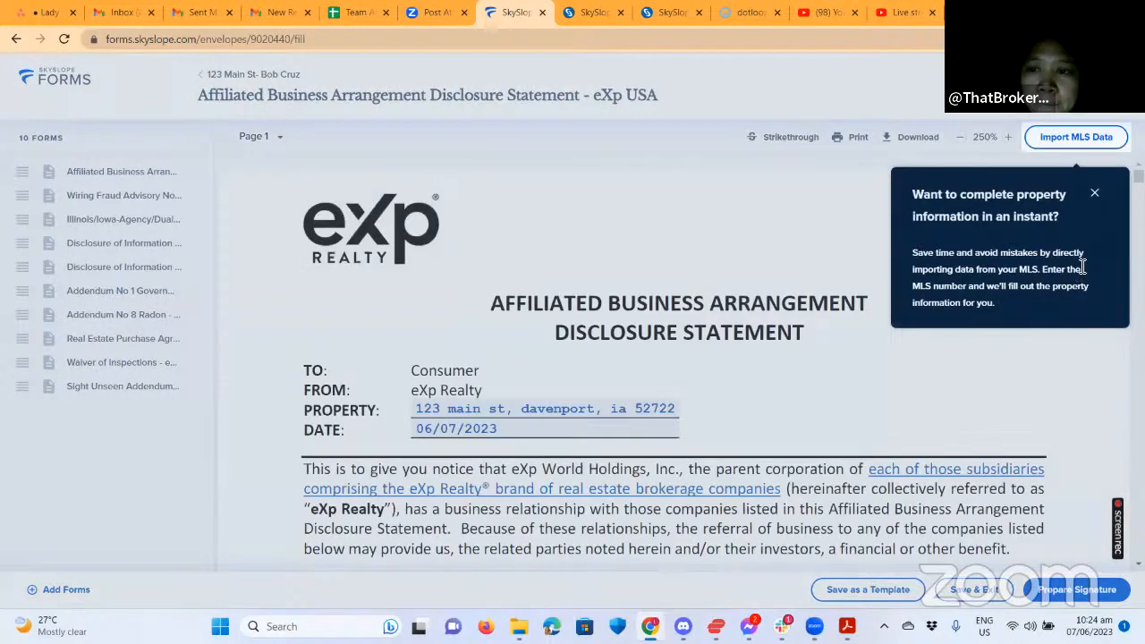
Dismiss the MLS data import and Managing your forms tips.
scroll(716, 406, "down", 2)
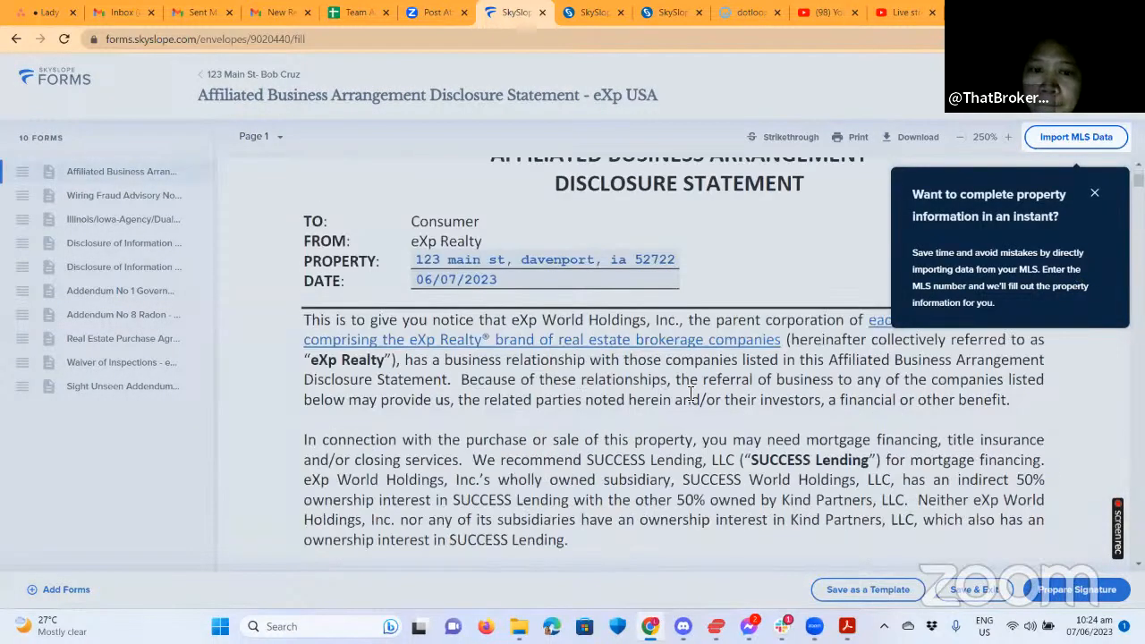
left_click(654, 418)
scroll(660, 417, "down", 8)
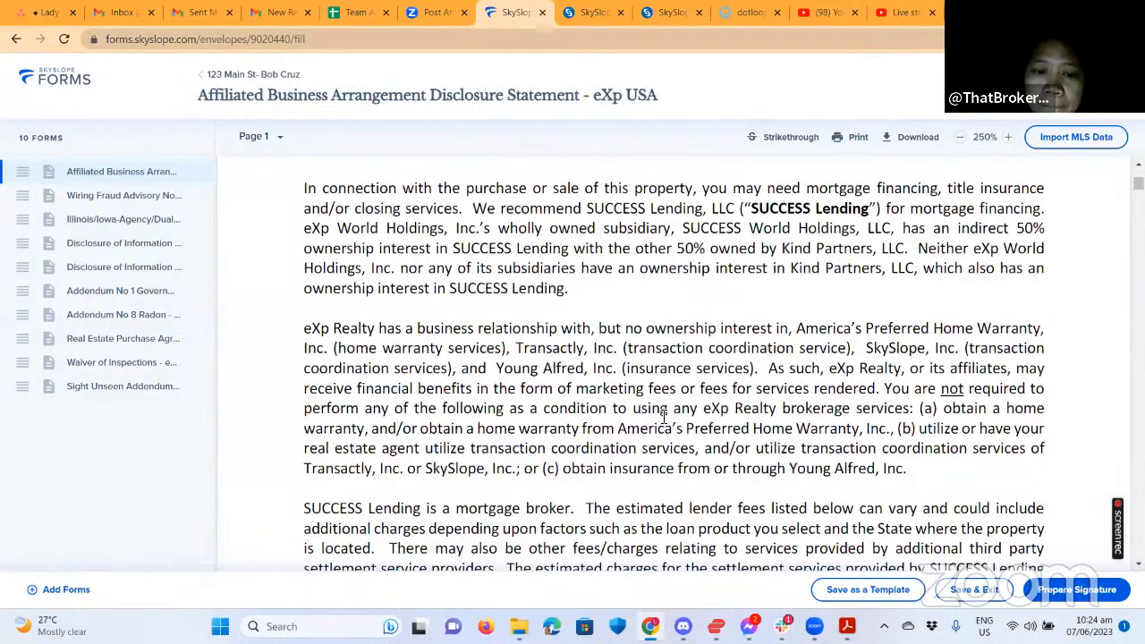
left_click(497, 276)
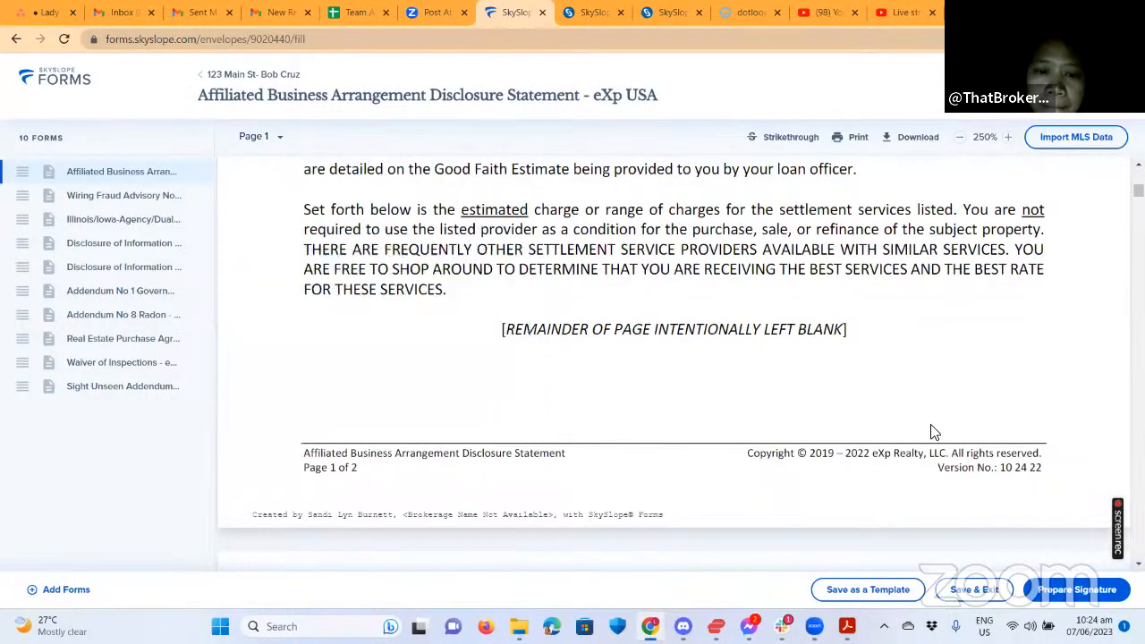
Enter the buyer's full name in Signer 1's Print Name on page 2.
scroll(932, 436, "down", 8)
scroll(932, 435, "down", 4)
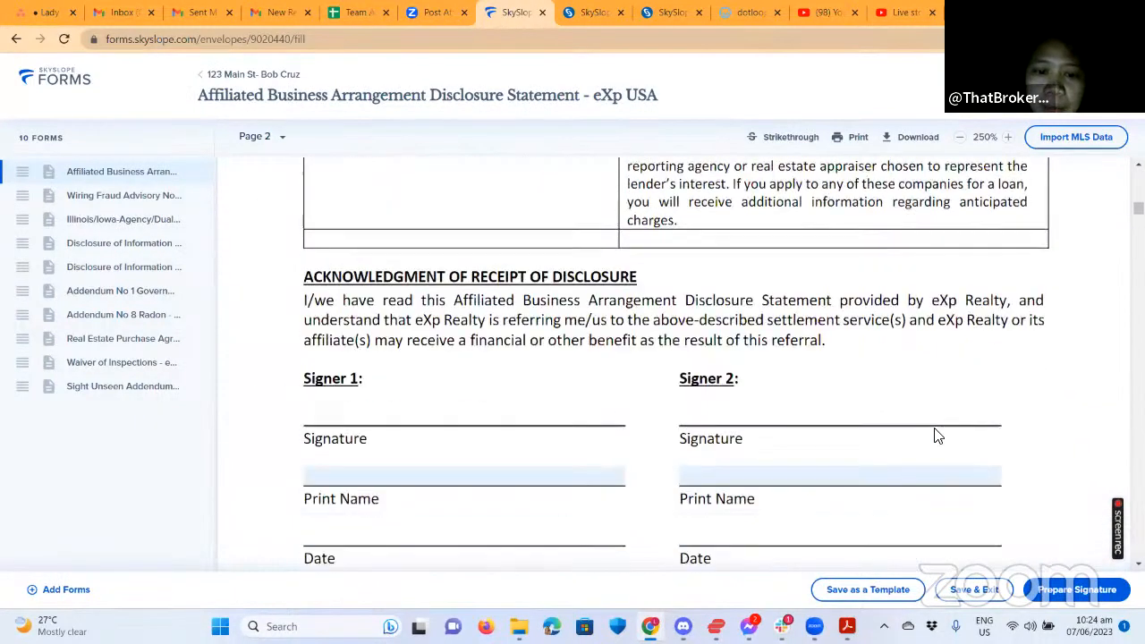
scroll(933, 435, "down", 1)
left_click(403, 401)
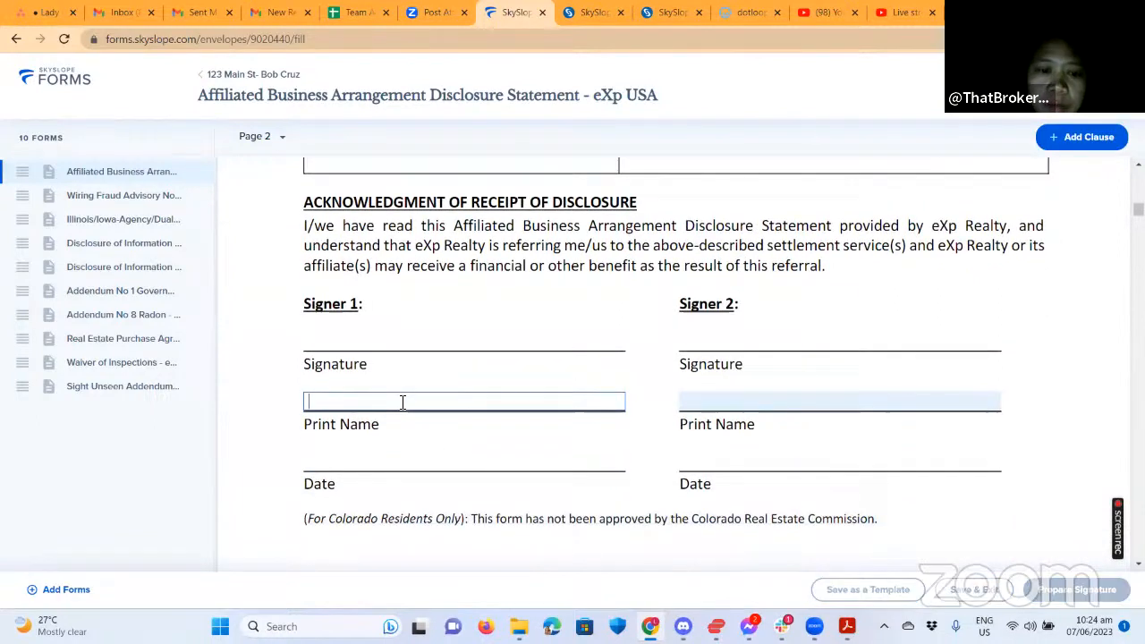
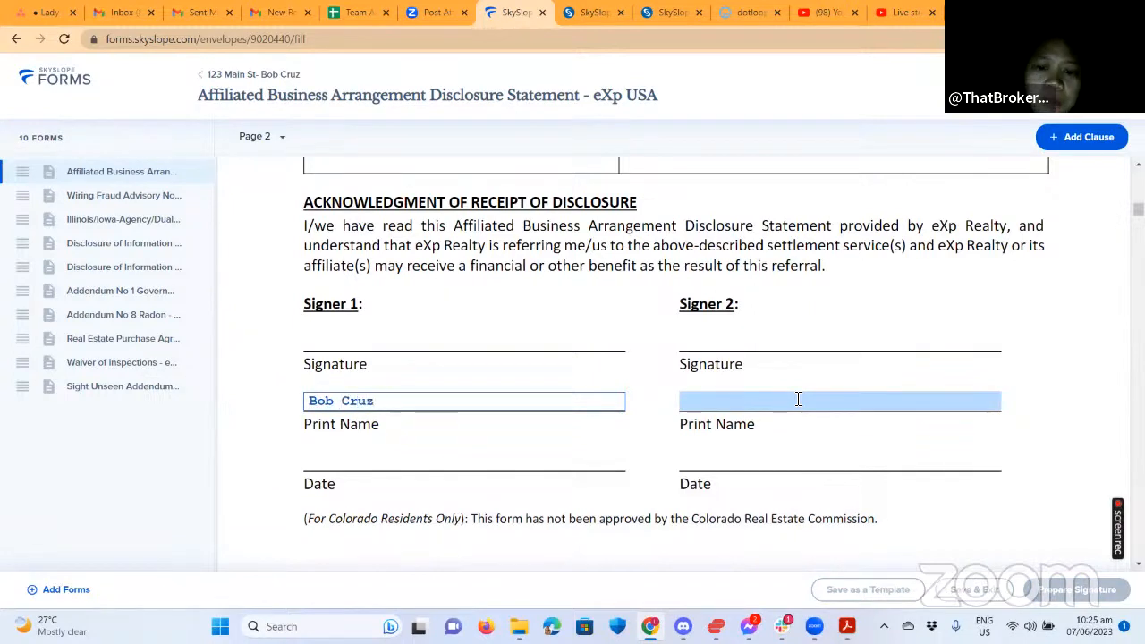
scroll(590, 412, "down", 10)
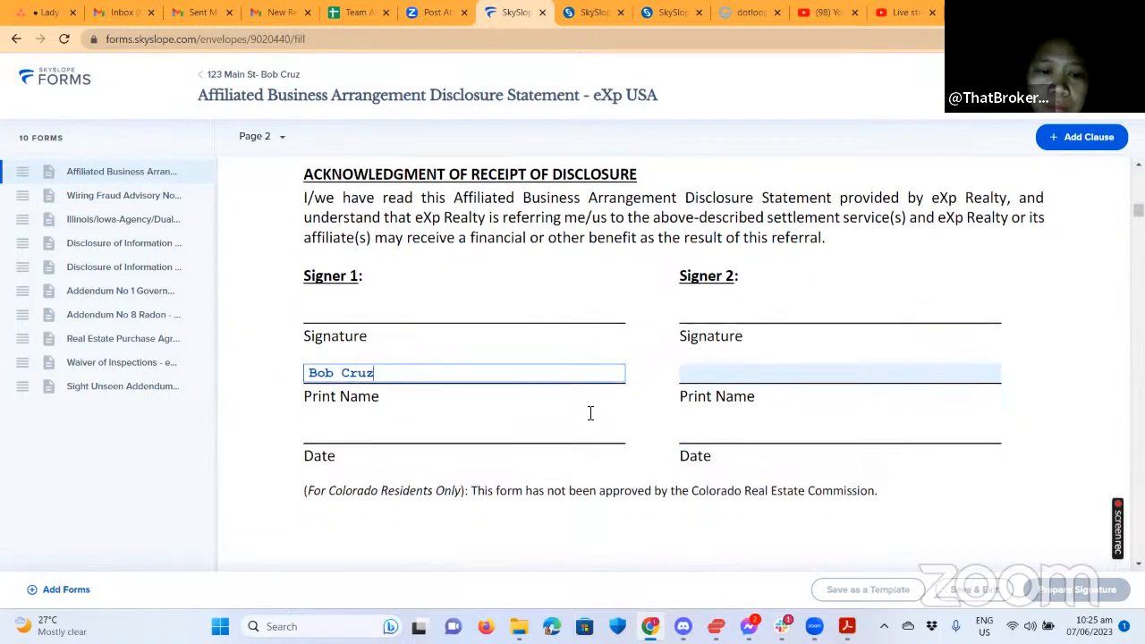
Scroll through the Wiring Fraud Advisory and Illinois/Iowa Agency forms to the Lead-Based Paint disclosure.
scroll(590, 413, "down", 10)
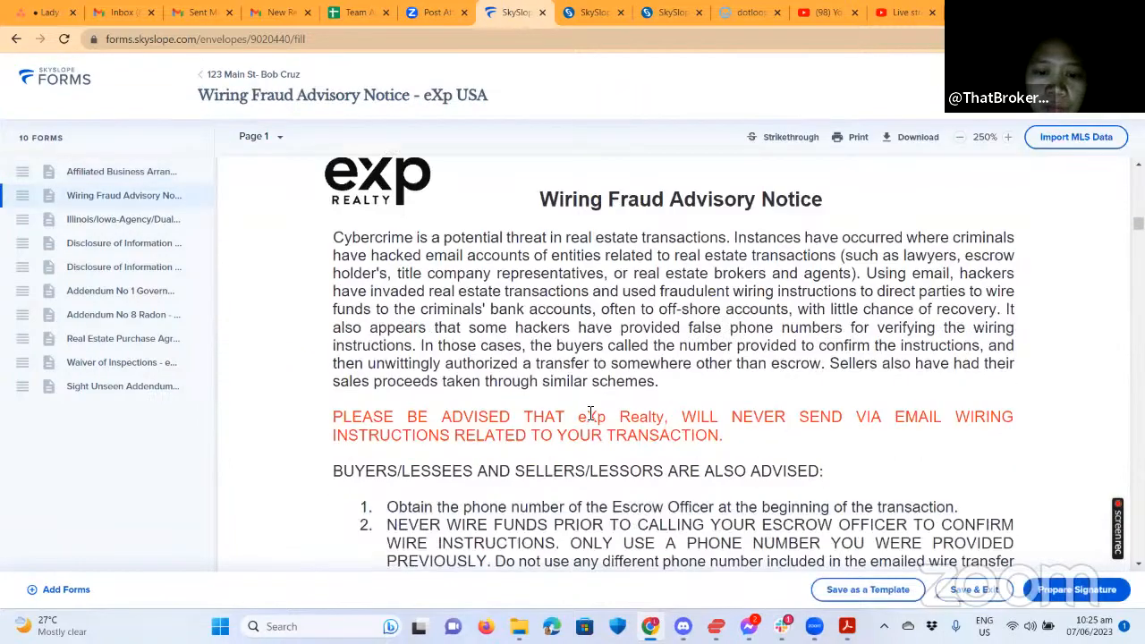
scroll(631, 412, "down", 1)
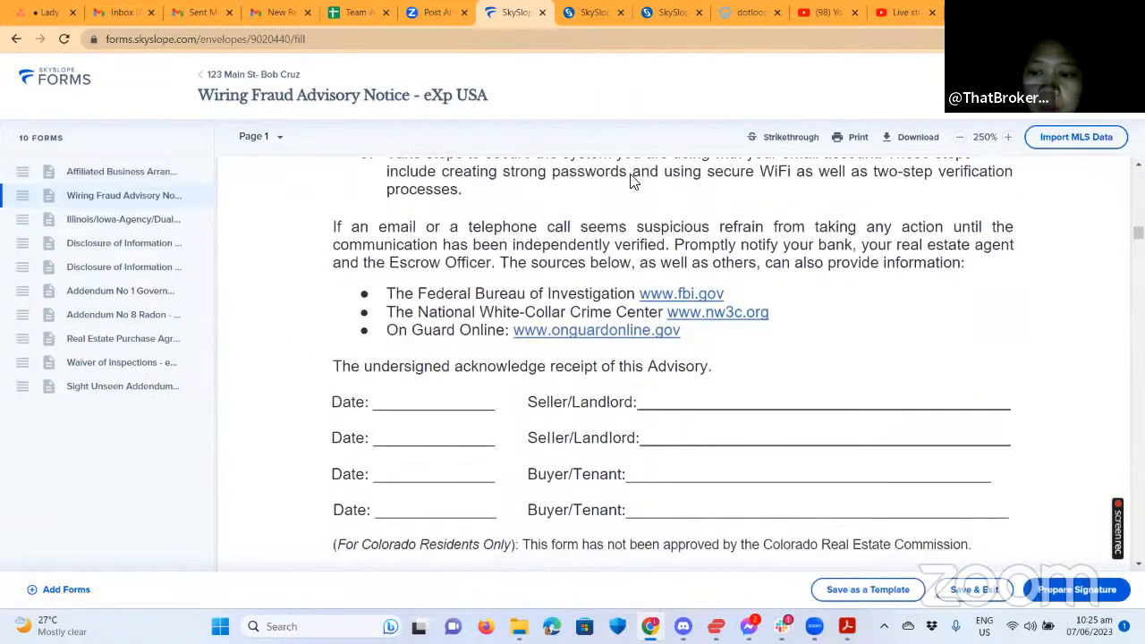
scroll(681, 428, "up", 3)
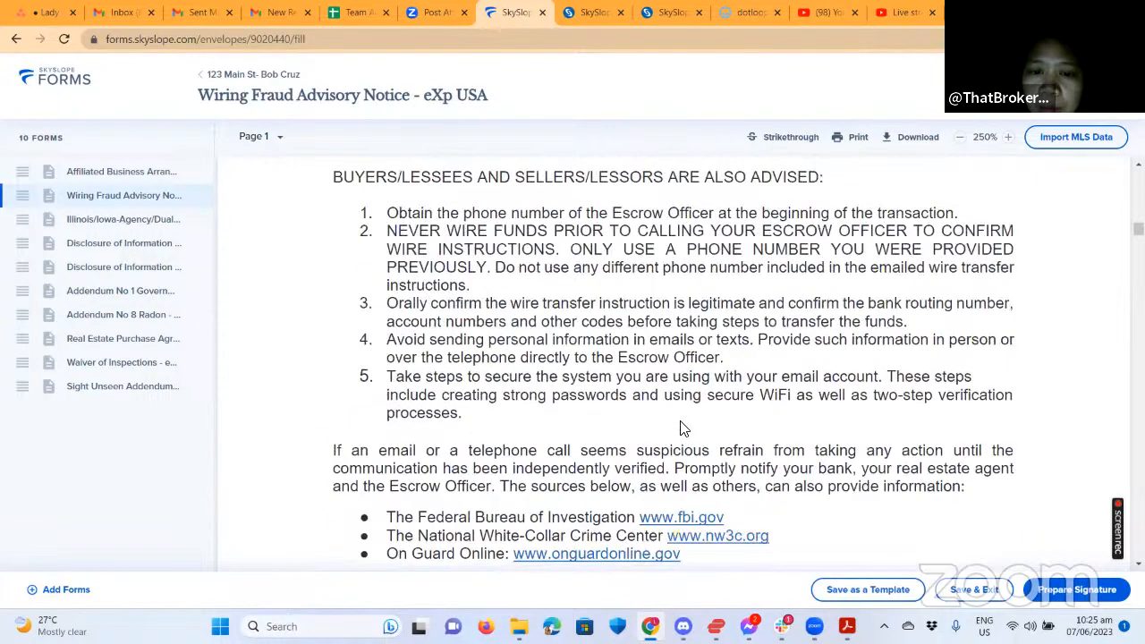
scroll(768, 429, "down", 4)
scroll(767, 430, "down", 5)
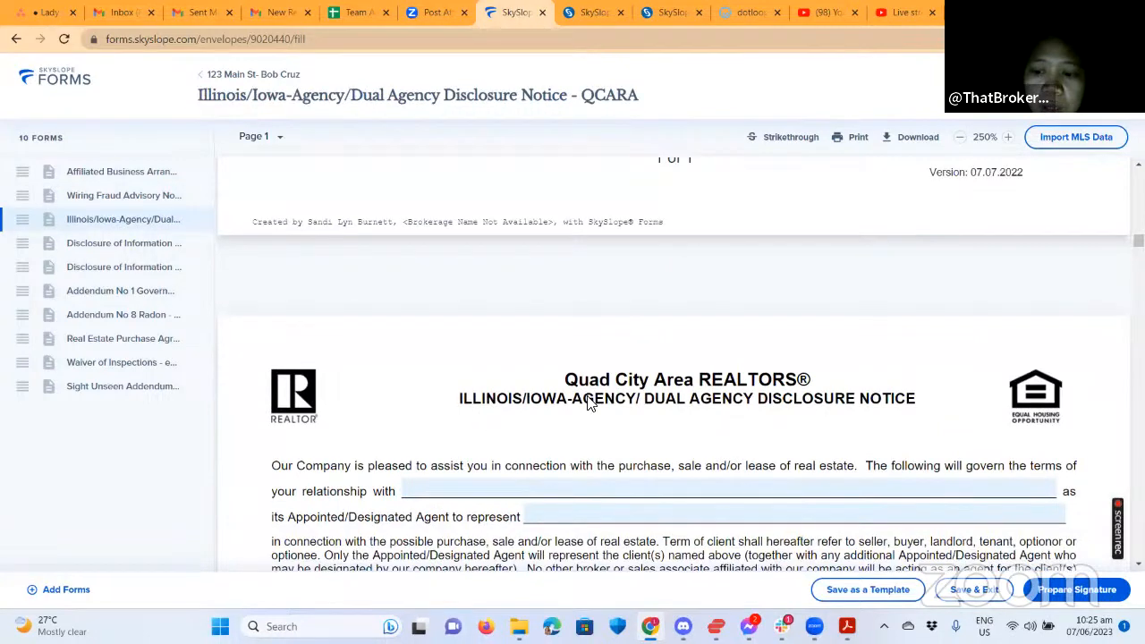
scroll(783, 415, "down", 1)
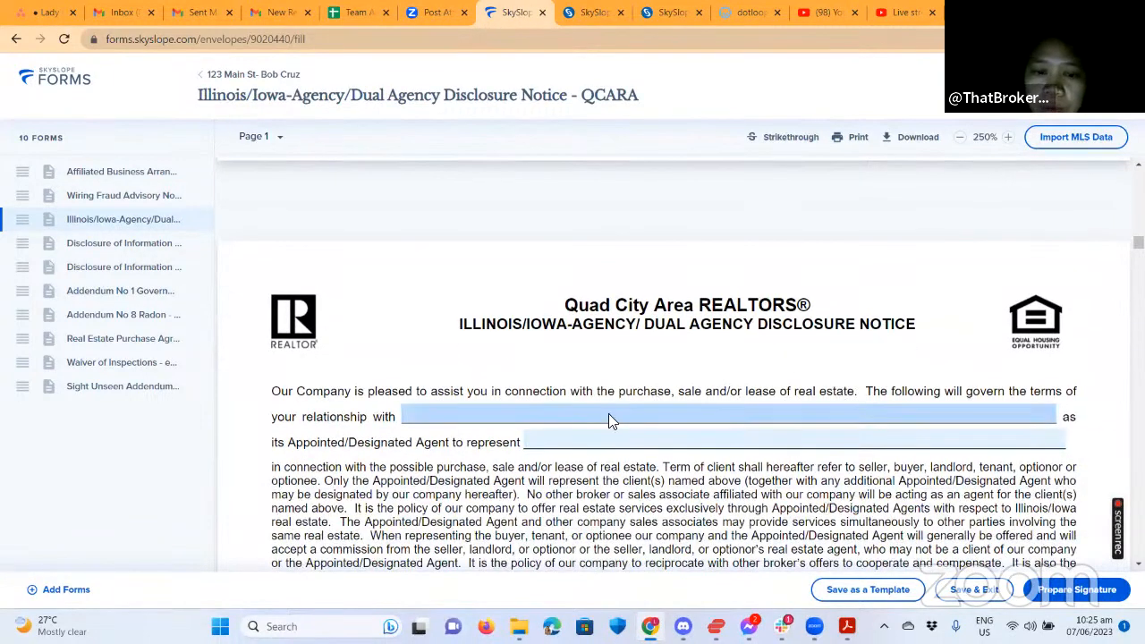
scroll(767, 426, "down", 2)
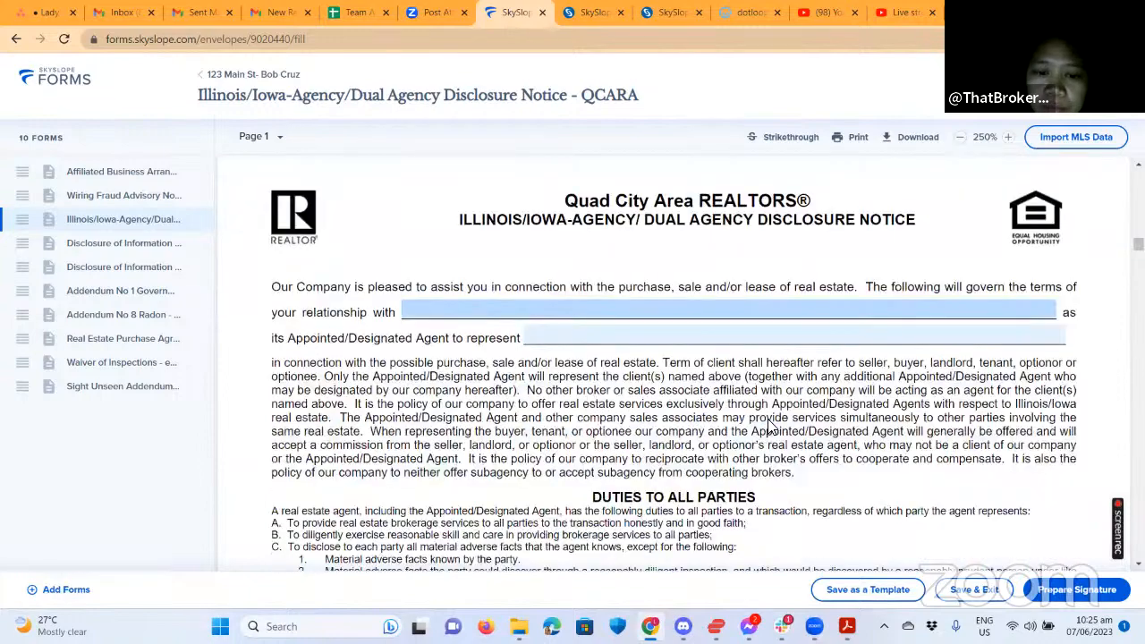
scroll(785, 294, "down", 3)
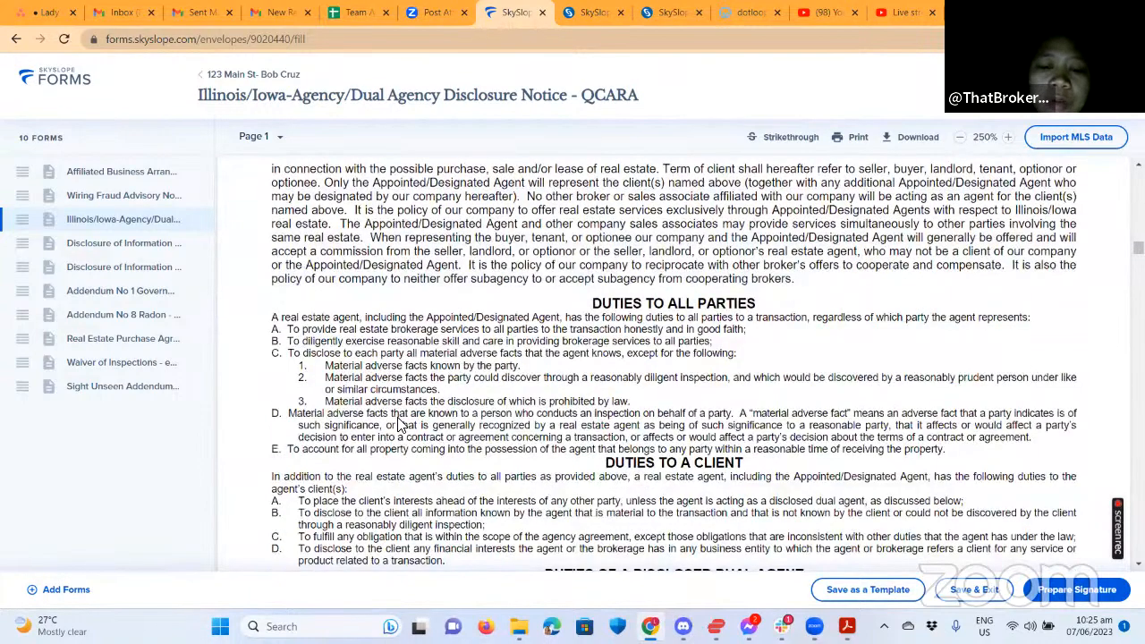
scroll(522, 394, "down", 8)
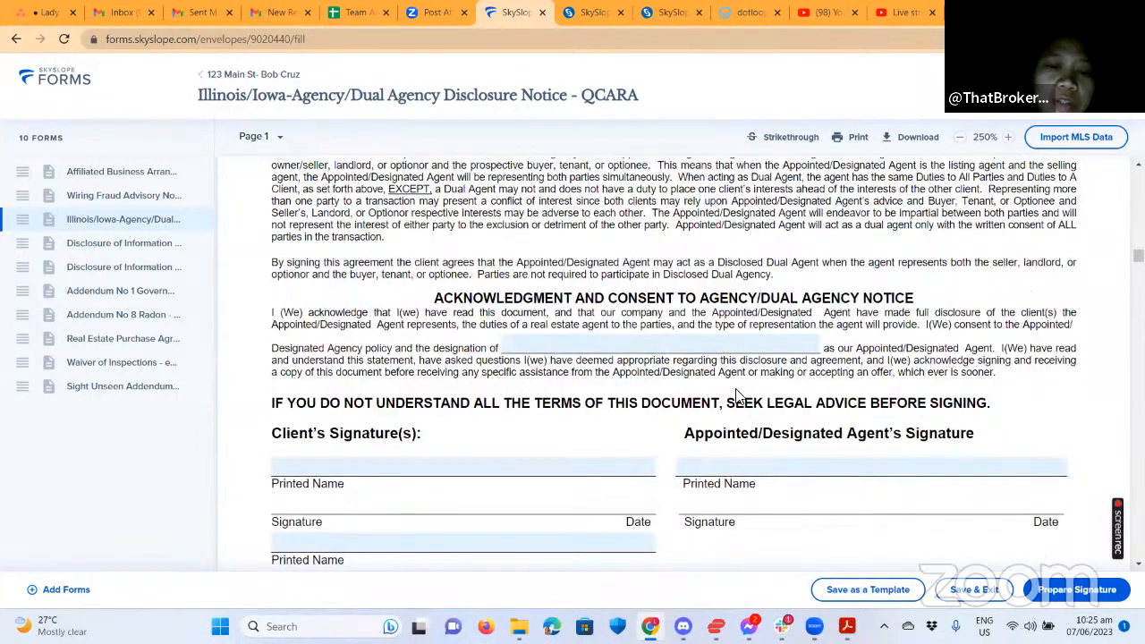
scroll(628, 420, "down", 10)
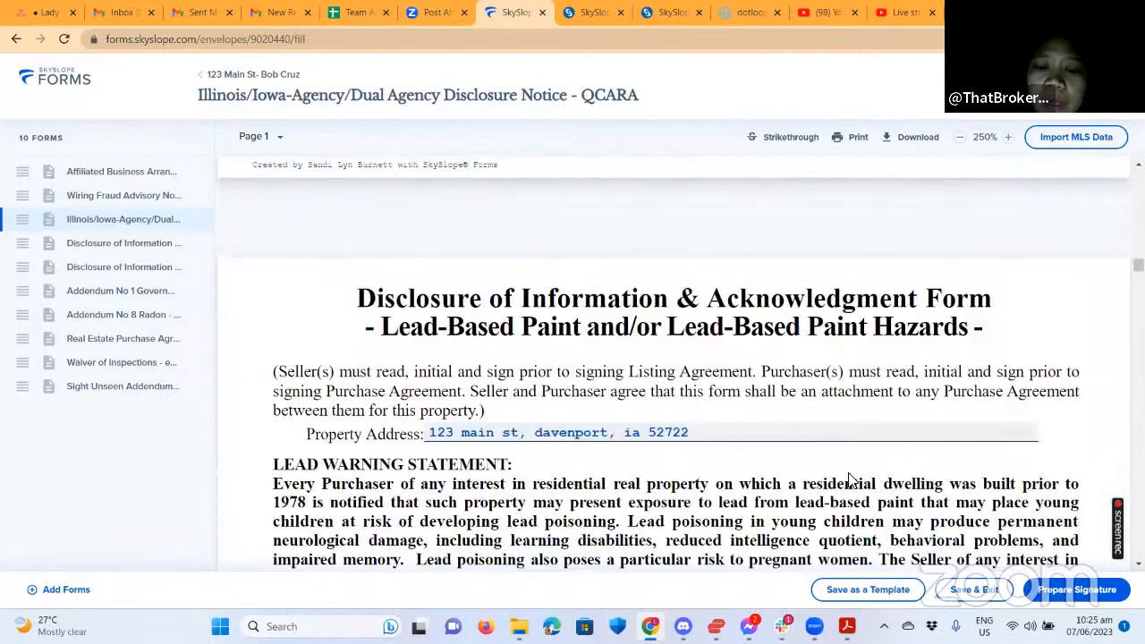
scroll(540, 432, "down", 1)
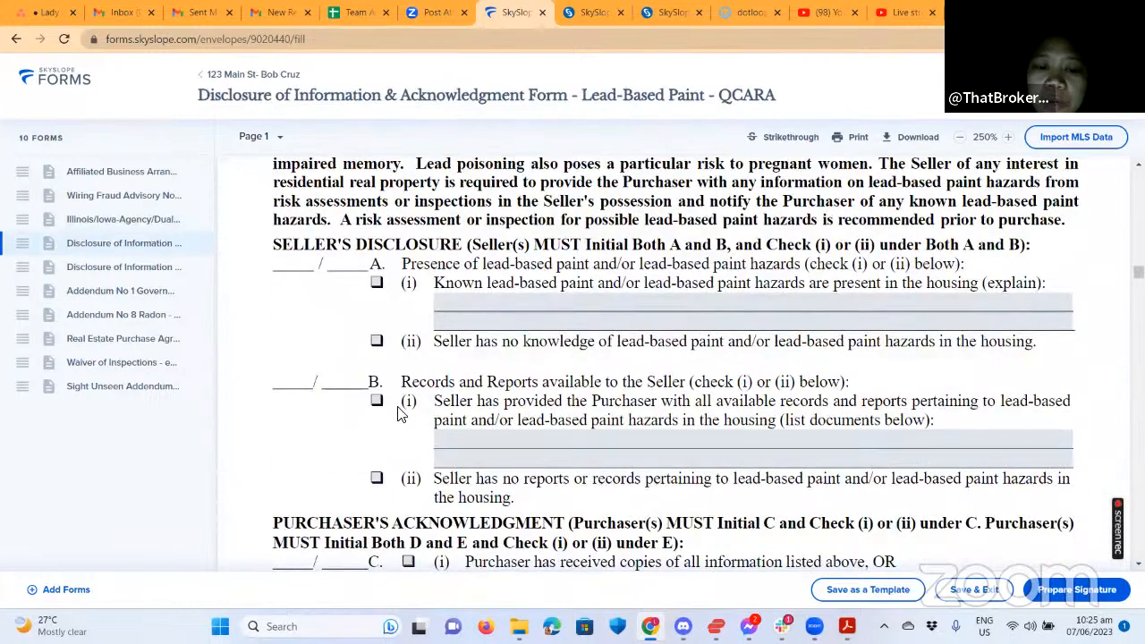
Prepare signatures with the Buyer Agent set to Needs to sign, and create the envelope.
left_click(1078, 587)
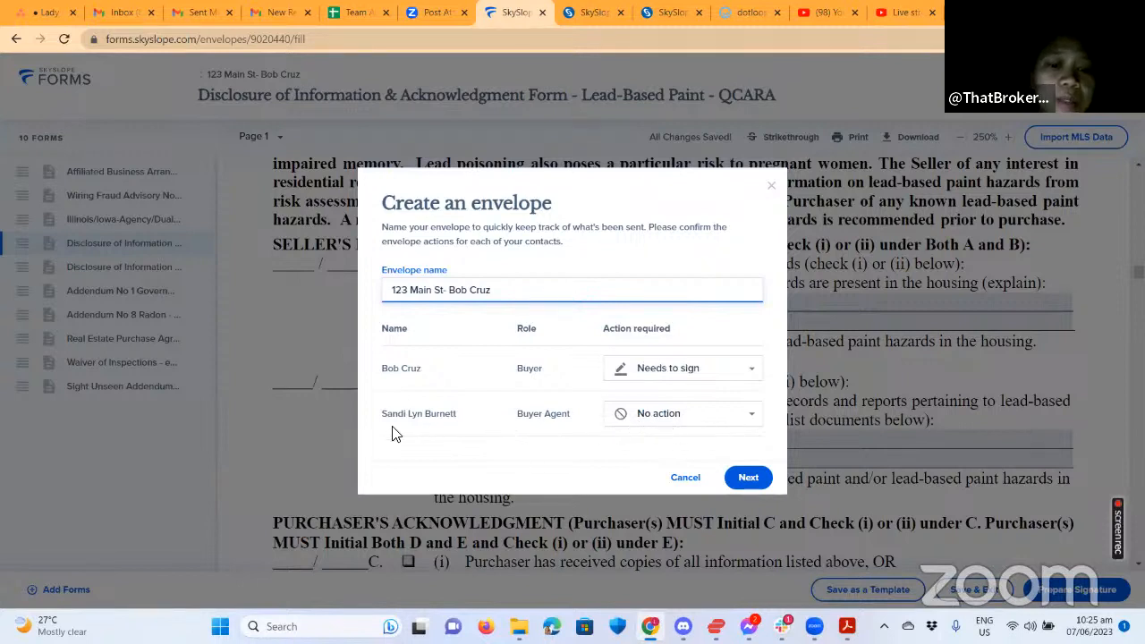
left_click(733, 417)
left_click(665, 444)
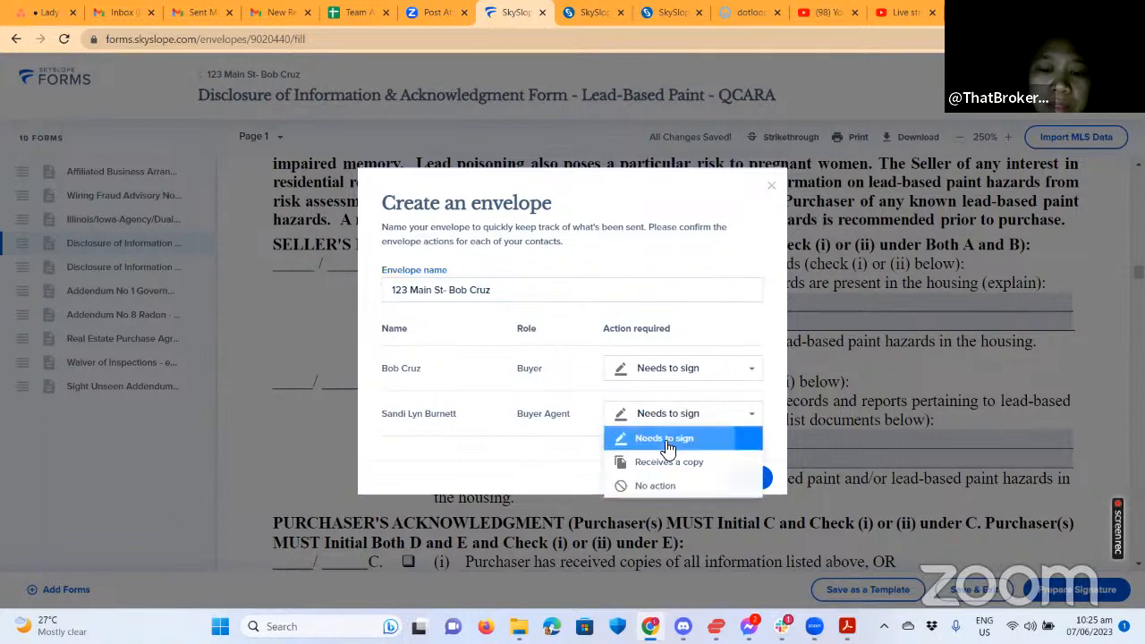
left_click(747, 480)
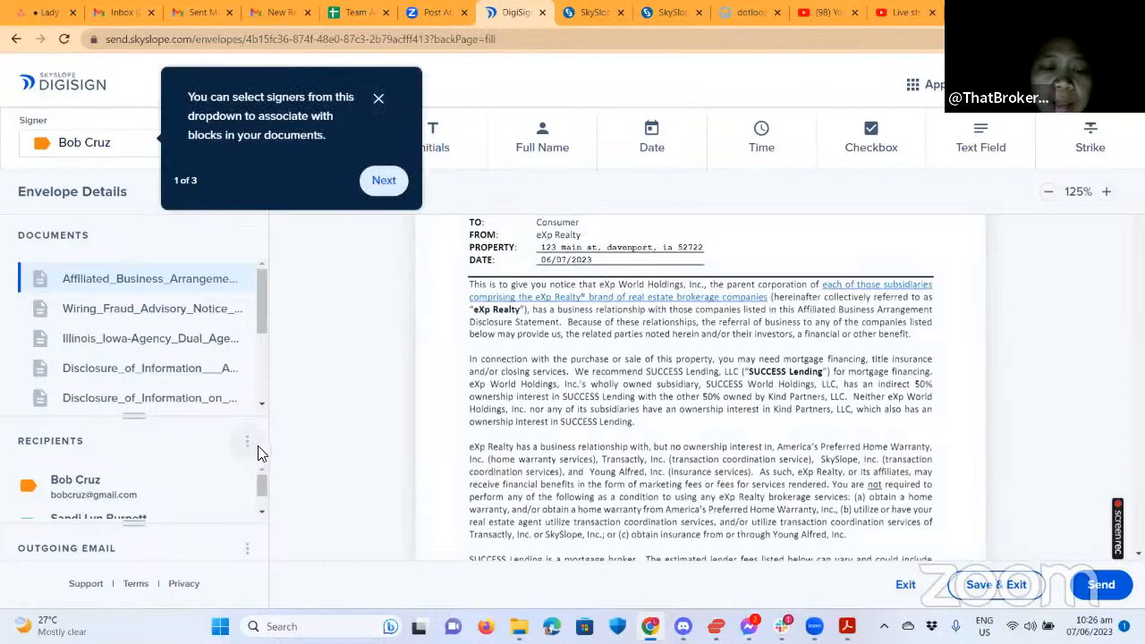
Review recipients in Edit Recipients, discard a trial new recipient, and save the existing signing order.
left_click(246, 443)
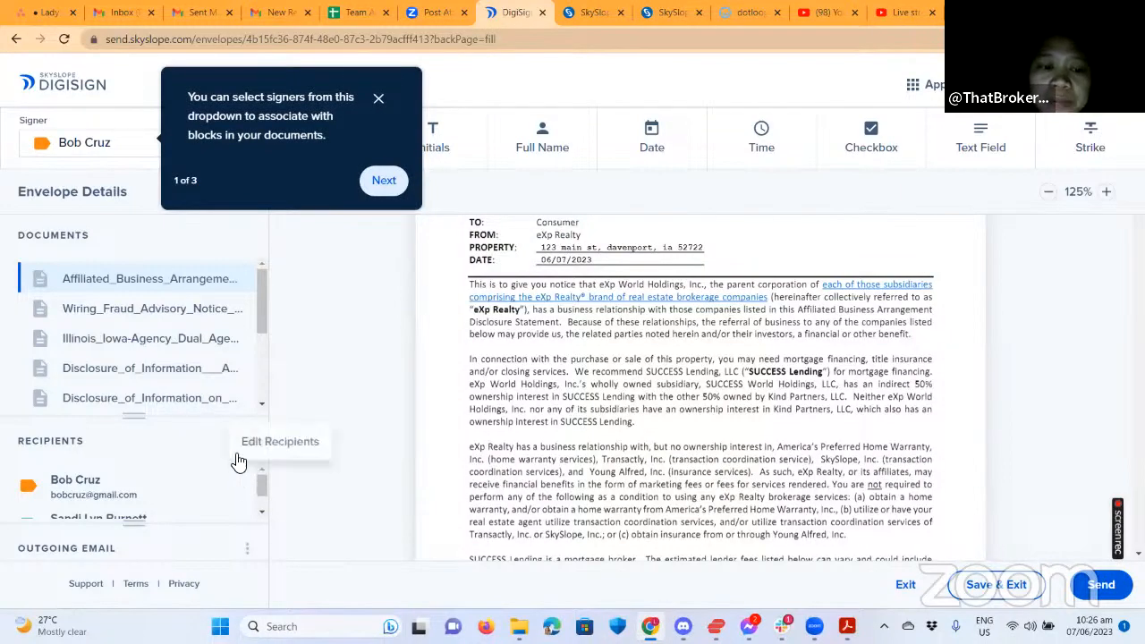
left_click(266, 444)
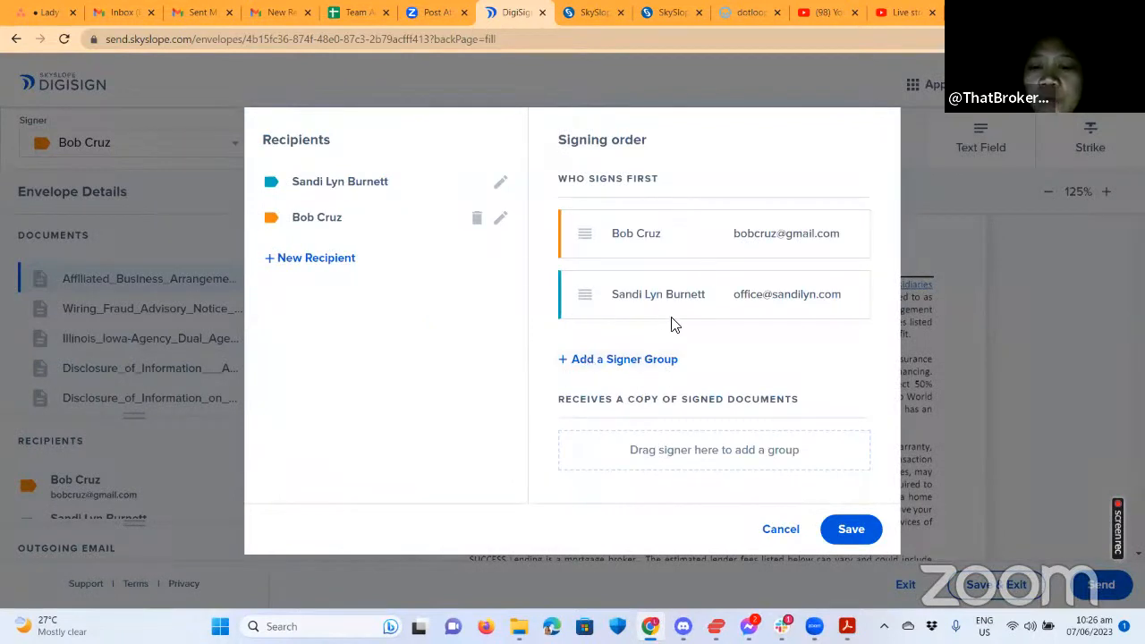
left_click(298, 263)
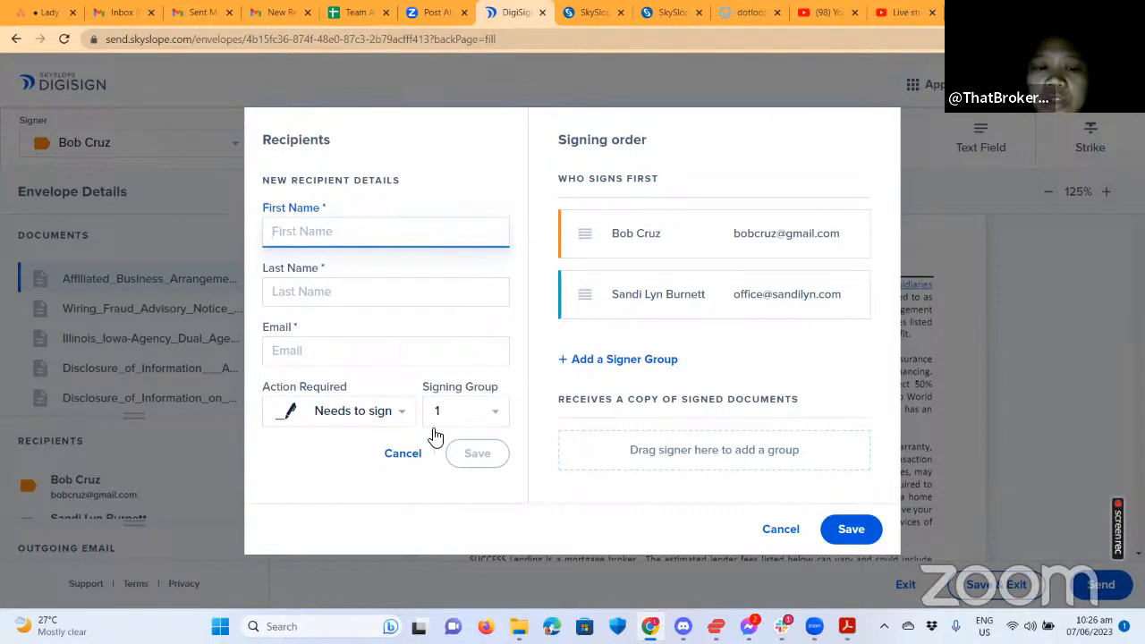
left_click(295, 349)
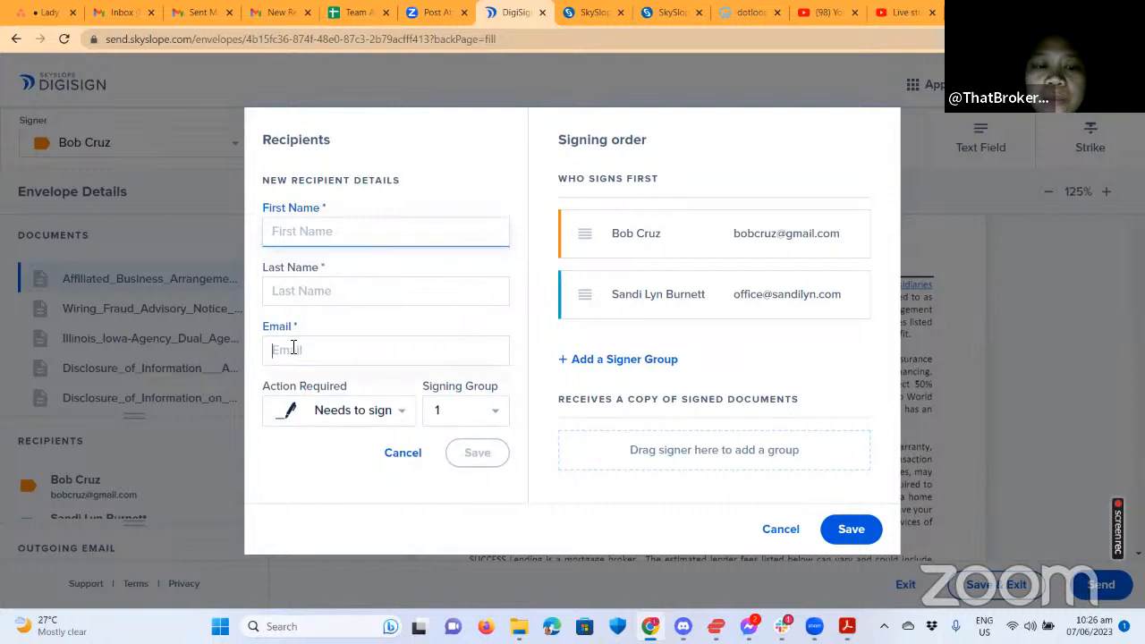
left_click(401, 412)
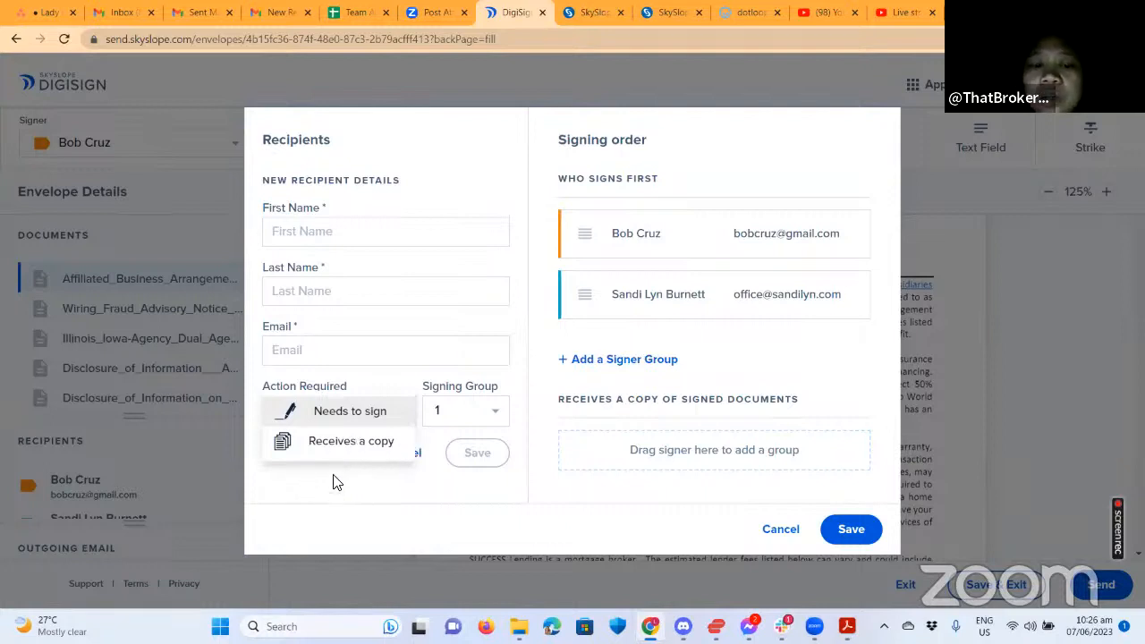
left_click(483, 479)
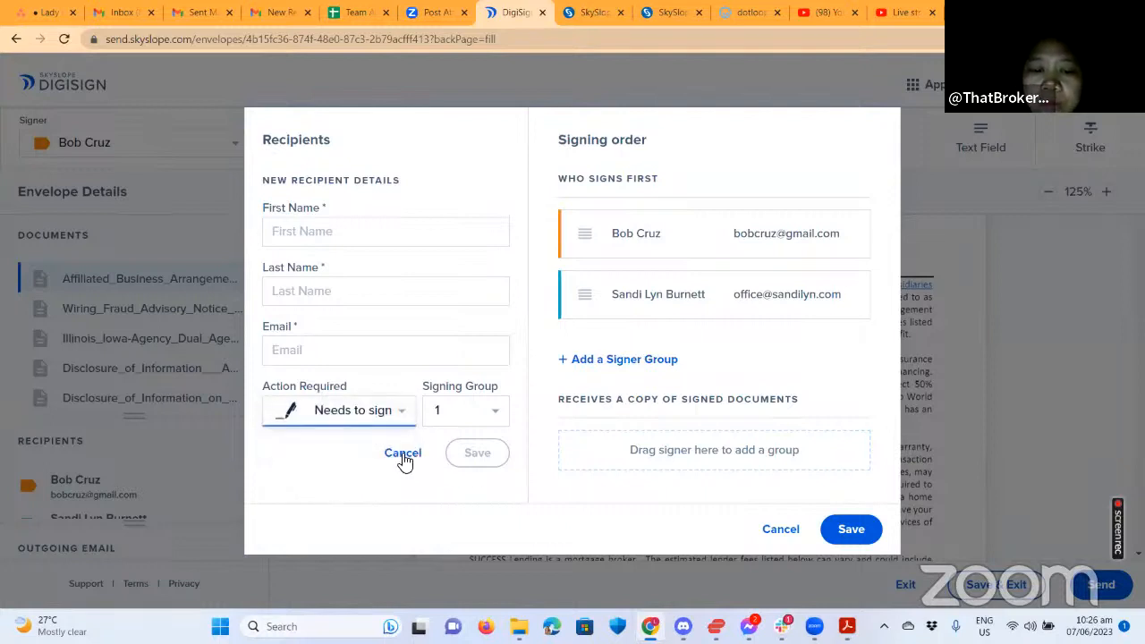
left_click(402, 453)
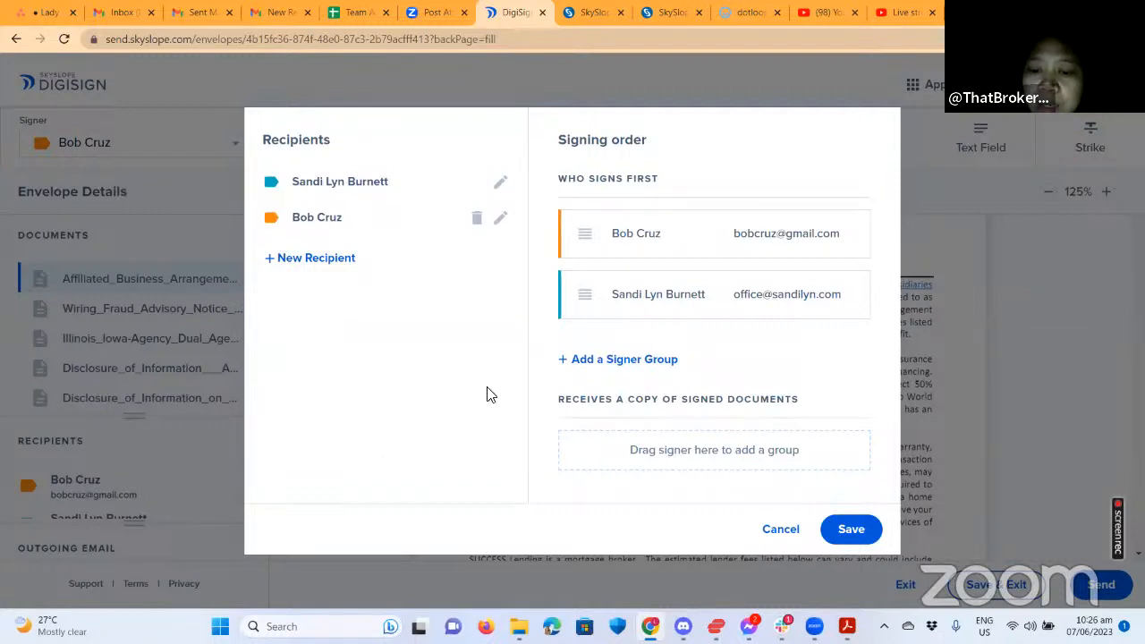
left_click(848, 536)
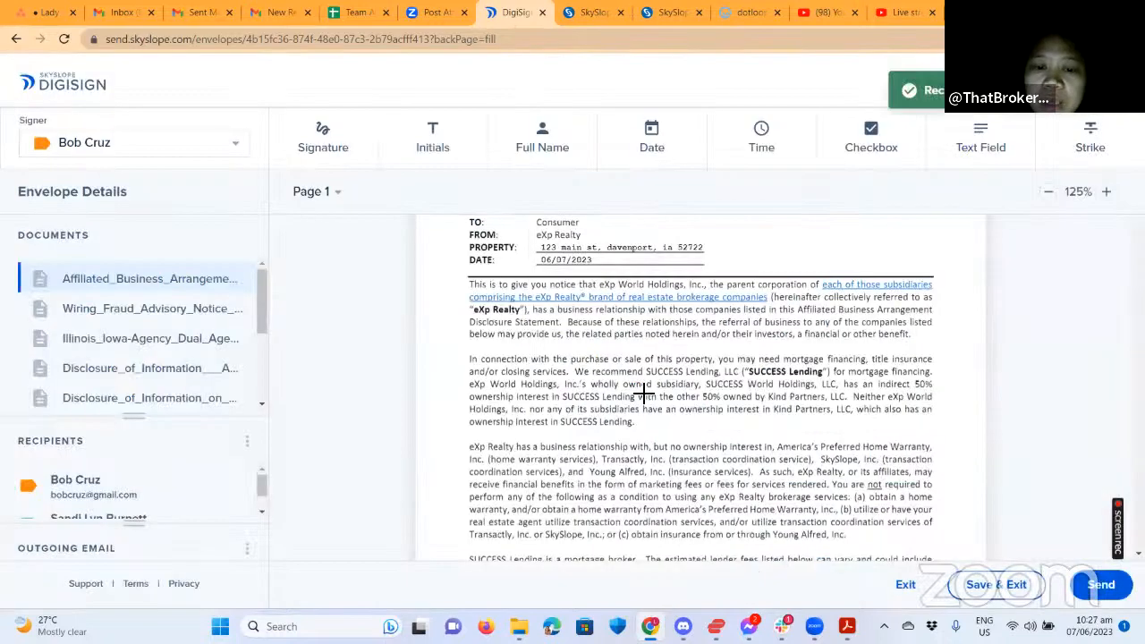
Place the buyer's signature field on the Signer 1 signature line.
scroll(641, 401, "up", 2)
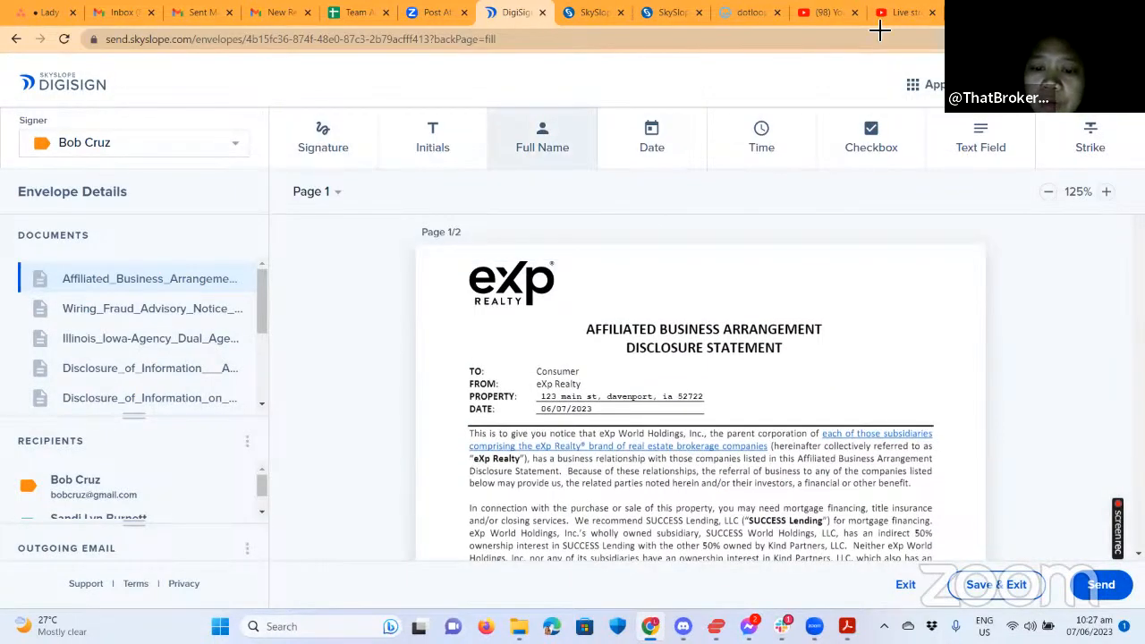
scroll(823, 373, "down", 10)
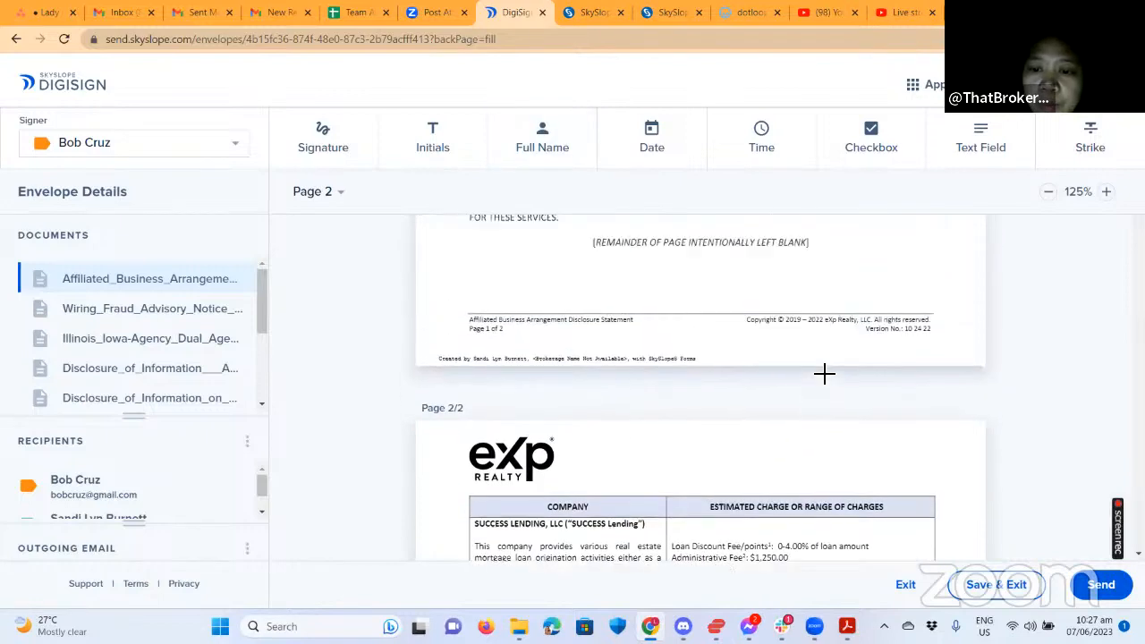
scroll(823, 373, "up", 2)
scroll(846, 383, "down", 8)
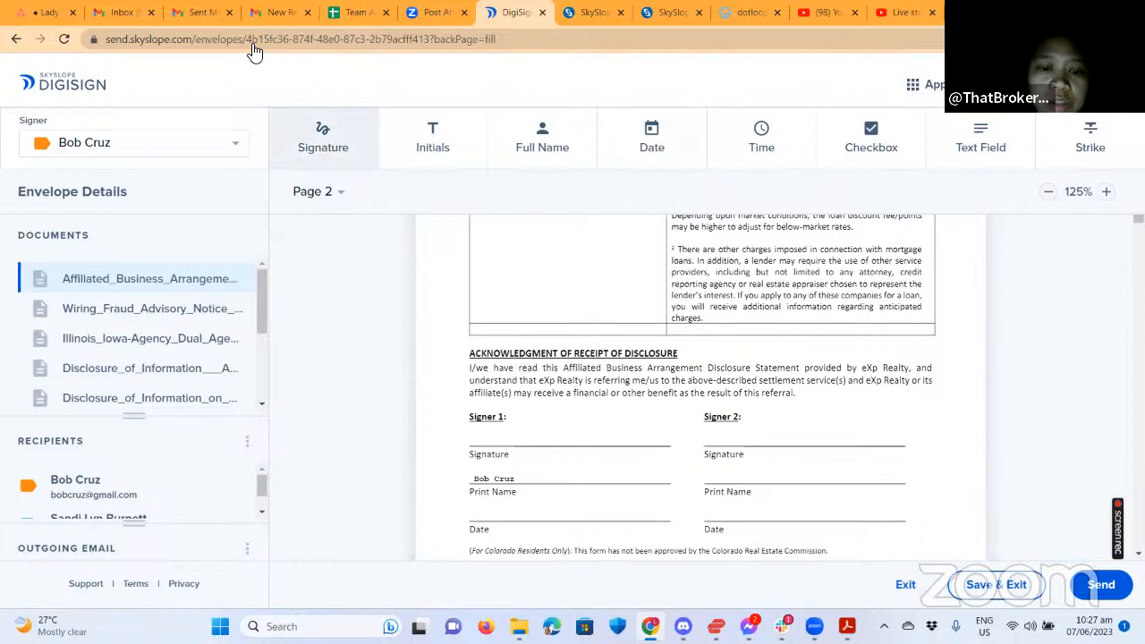
left_click(323, 139)
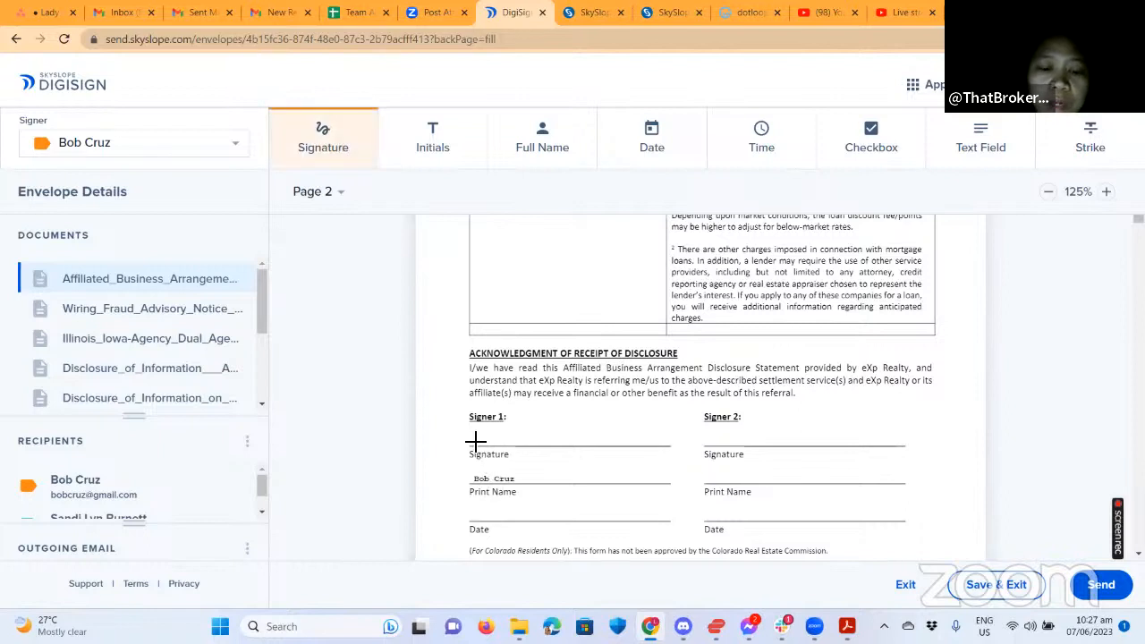
left_click(513, 449)
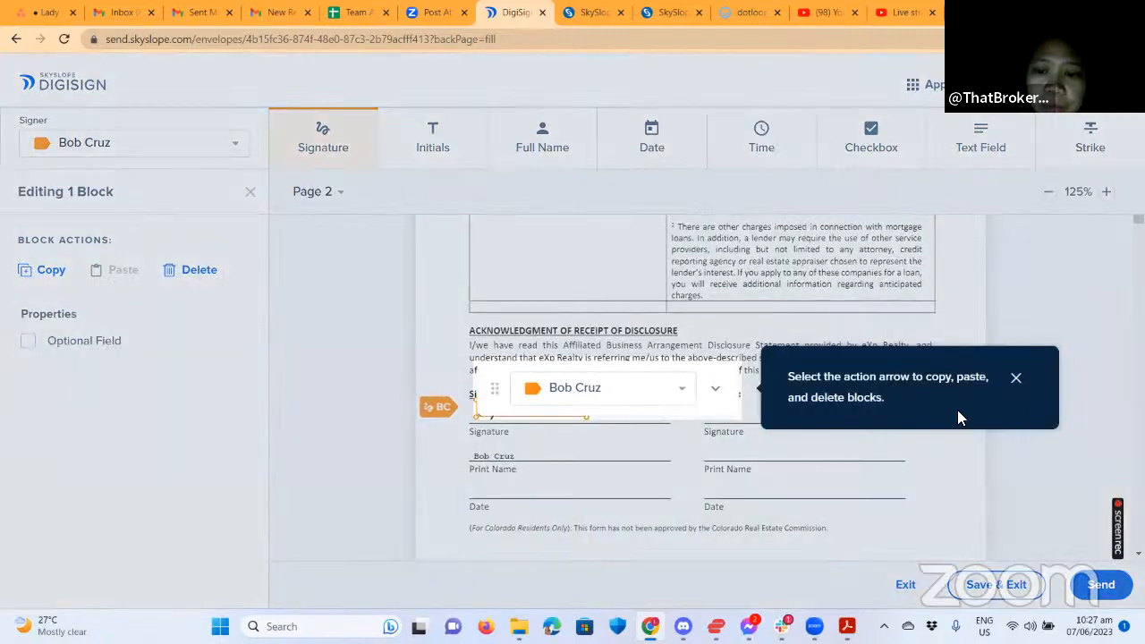
left_click(1016, 379)
Delete the extra Signer 2 signature field and align Signer 1's signature on its line.
left_click(822, 401)
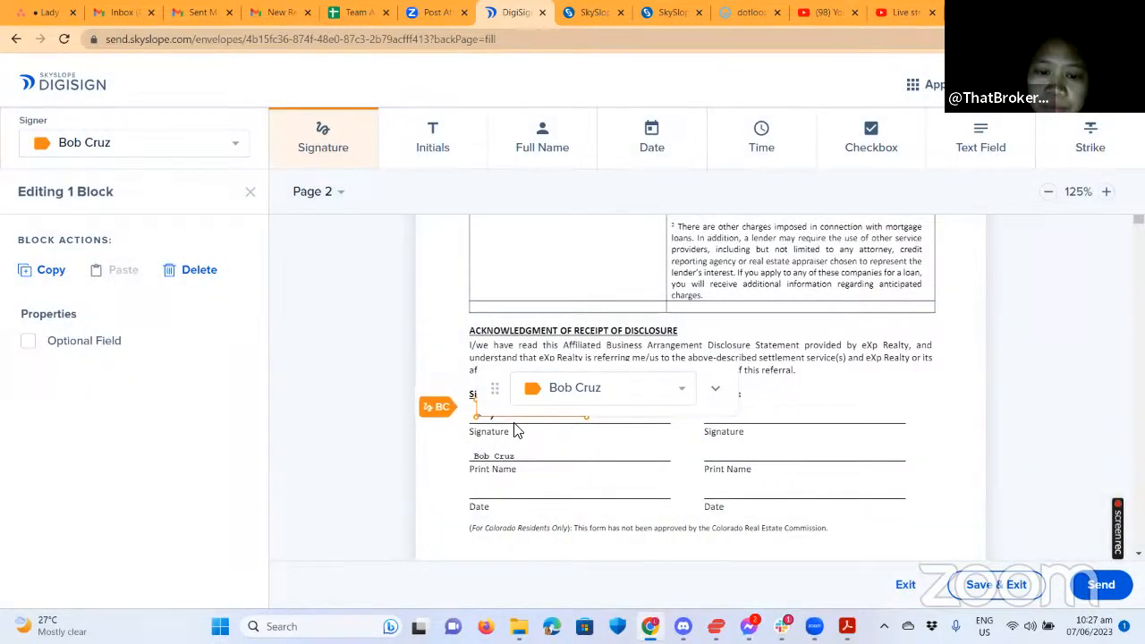
left_click_drag(503, 418, 488, 426)
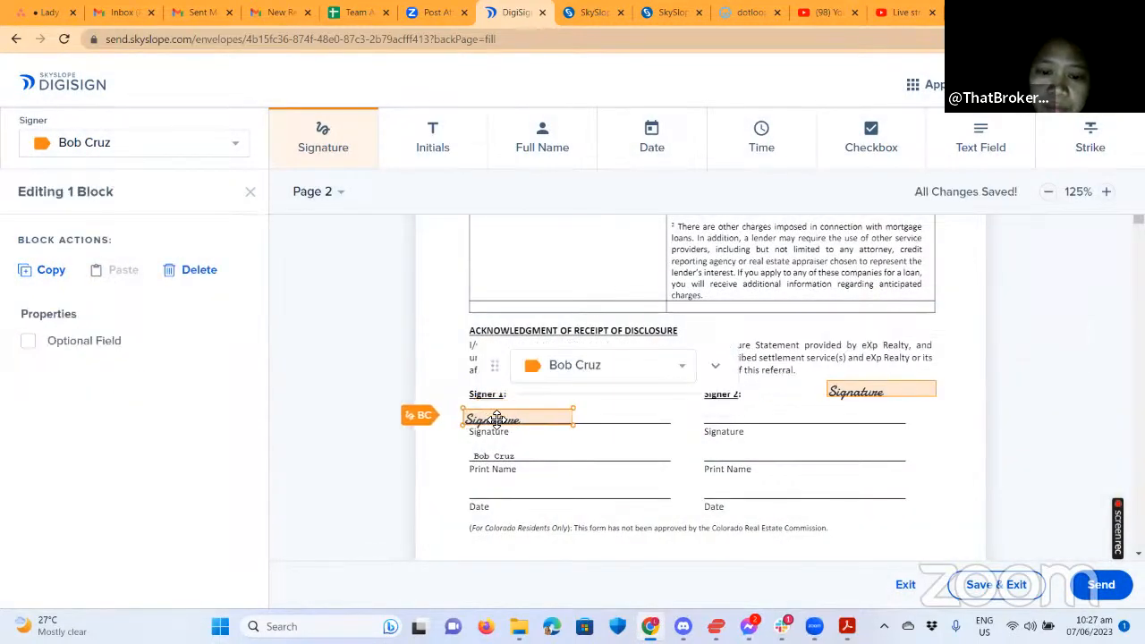
left_click(879, 400)
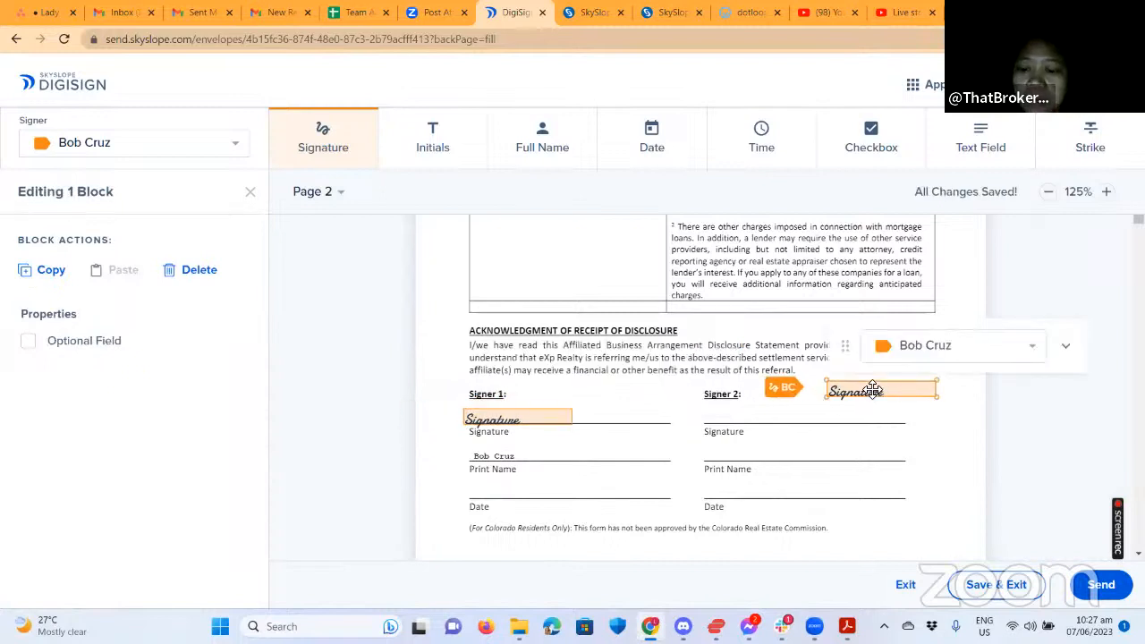
key("Delete")
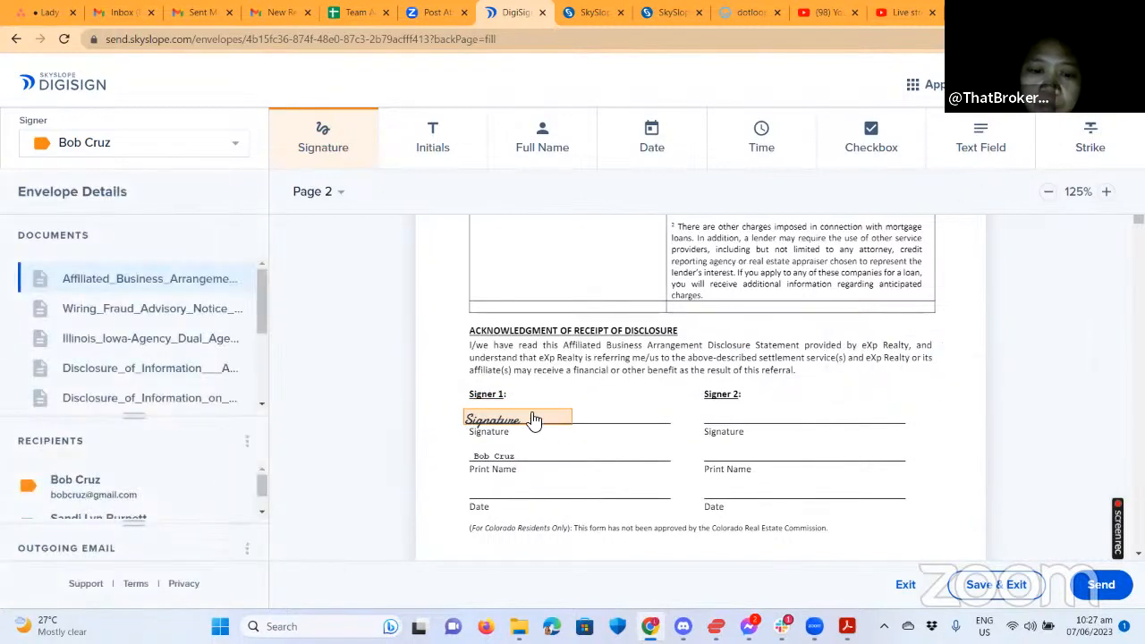
left_click(537, 412)
left_click_drag(542, 411, 606, 422)
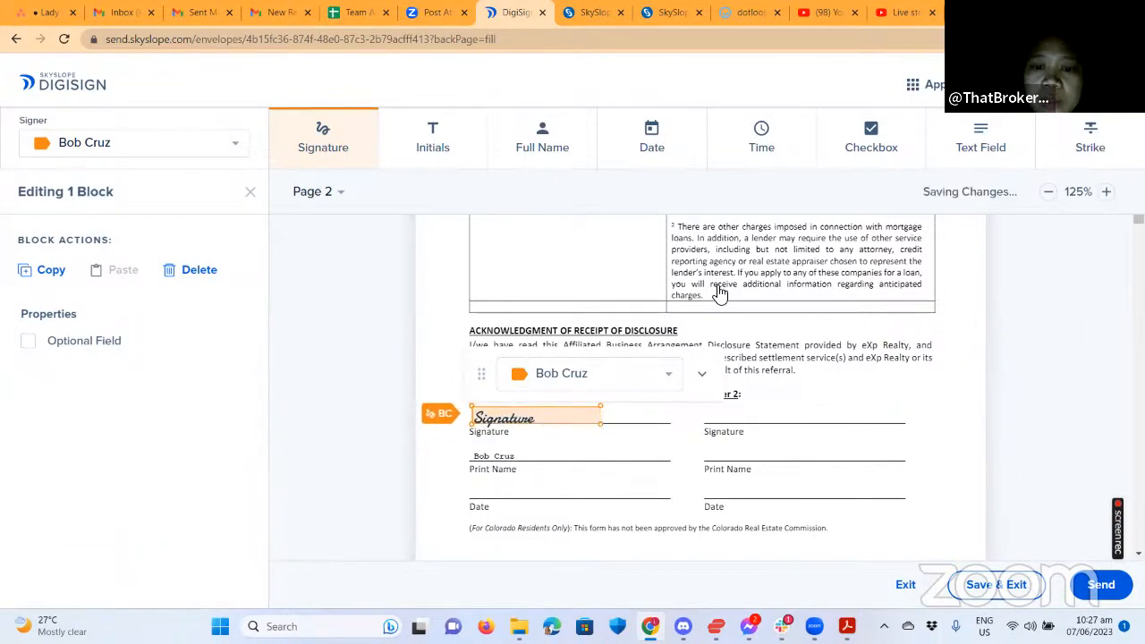
Add a date field on Signer 1's Date line, removing a stray one.
left_click(532, 491)
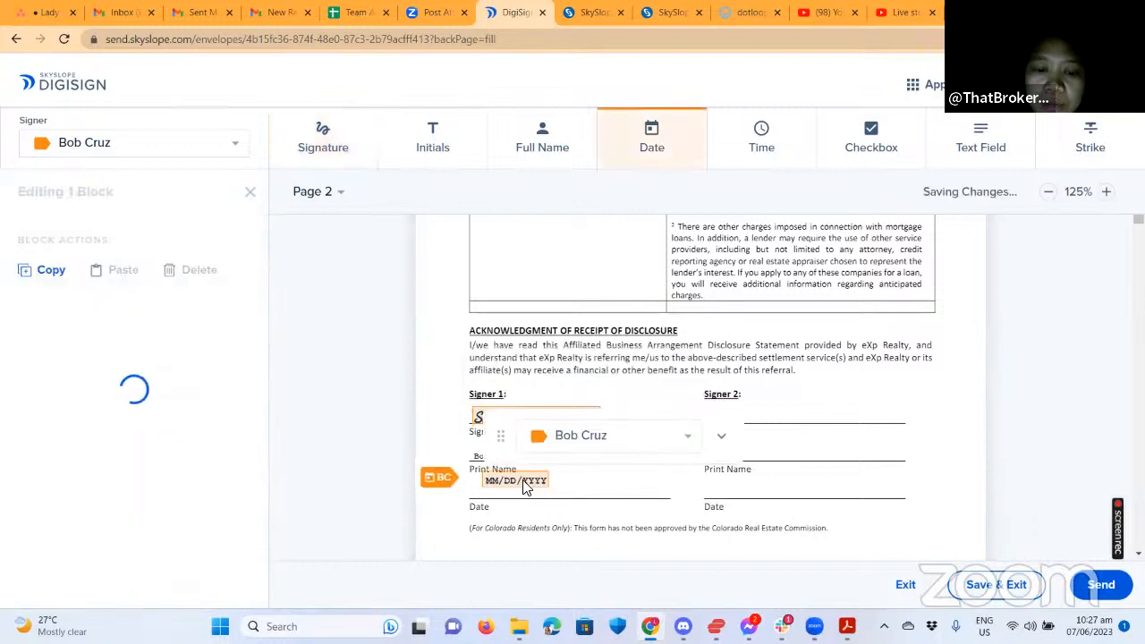
left_click_drag(529, 491, 513, 497)
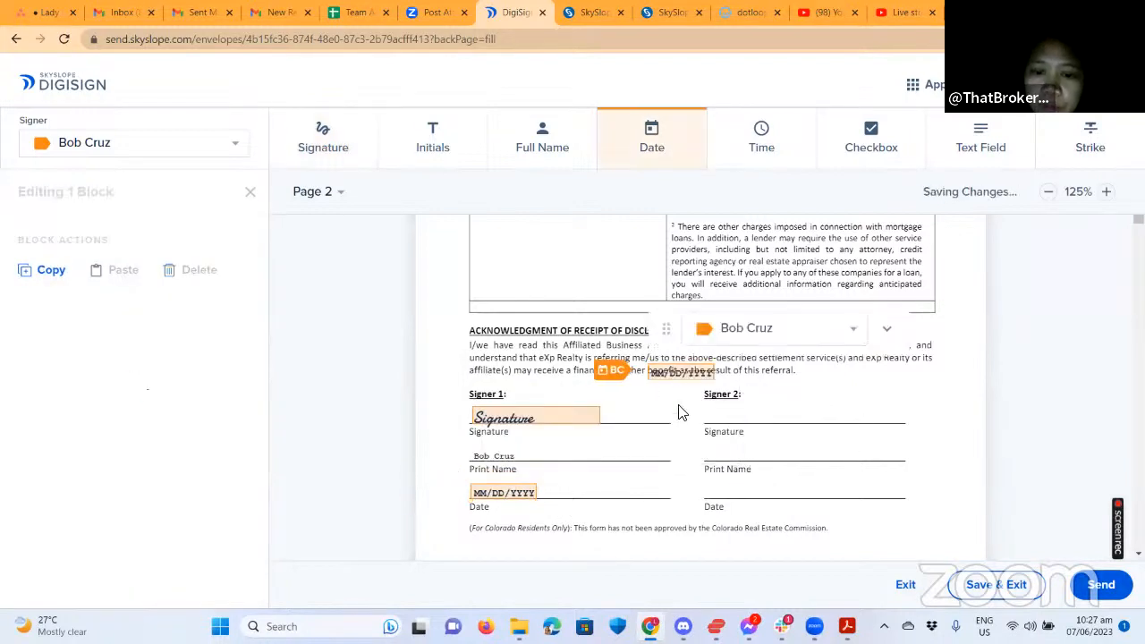
left_click(680, 372)
key("Delete")
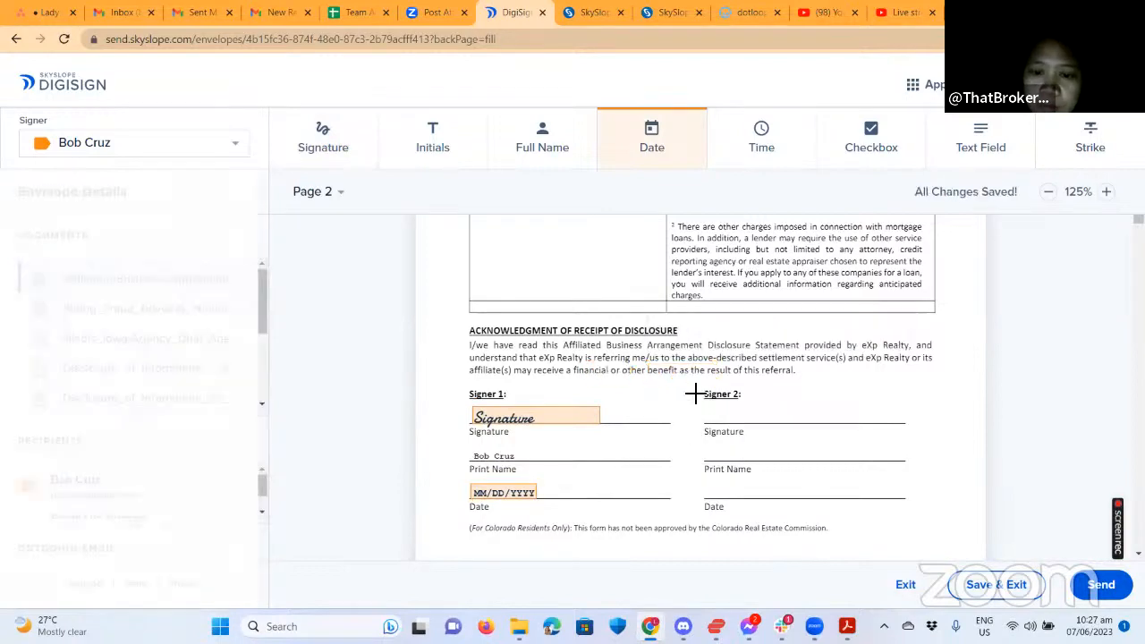
Scroll down to the Illinois/Iowa agency disclosure.
scroll(836, 474, "down", 2)
scroll(837, 475, "down", 10)
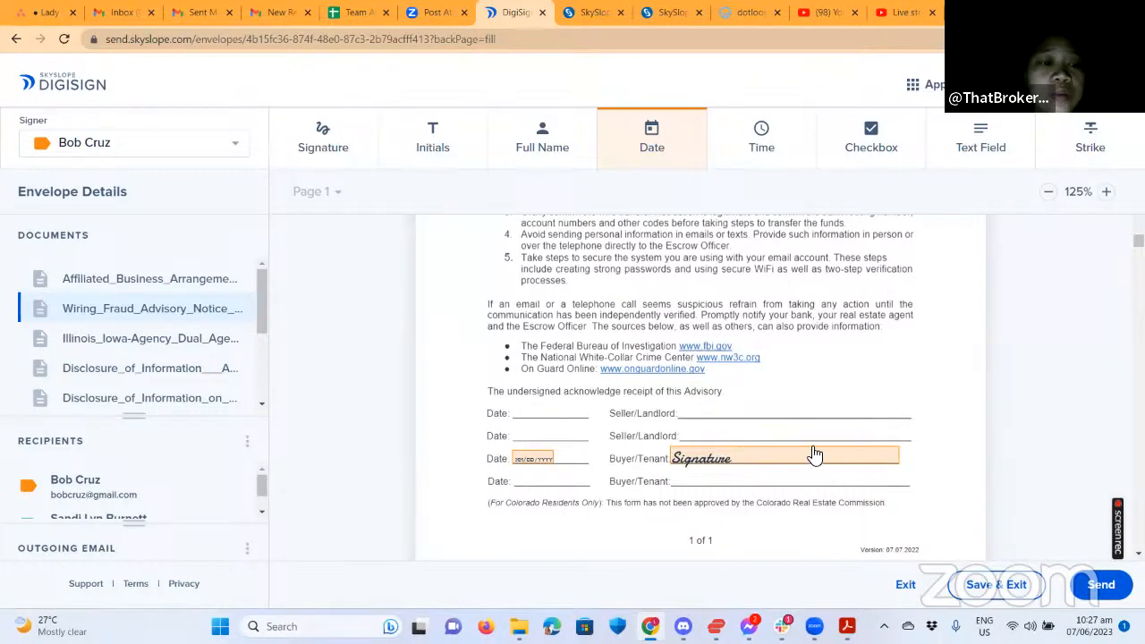
scroll(869, 409, "down", 2)
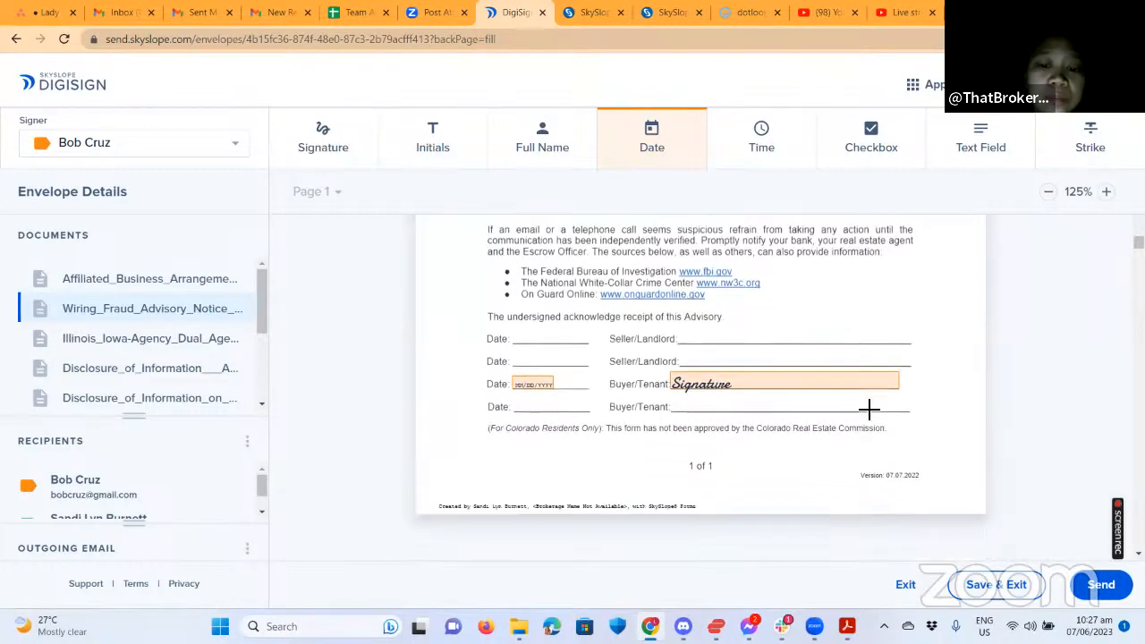
scroll(868, 409, "down", 4)
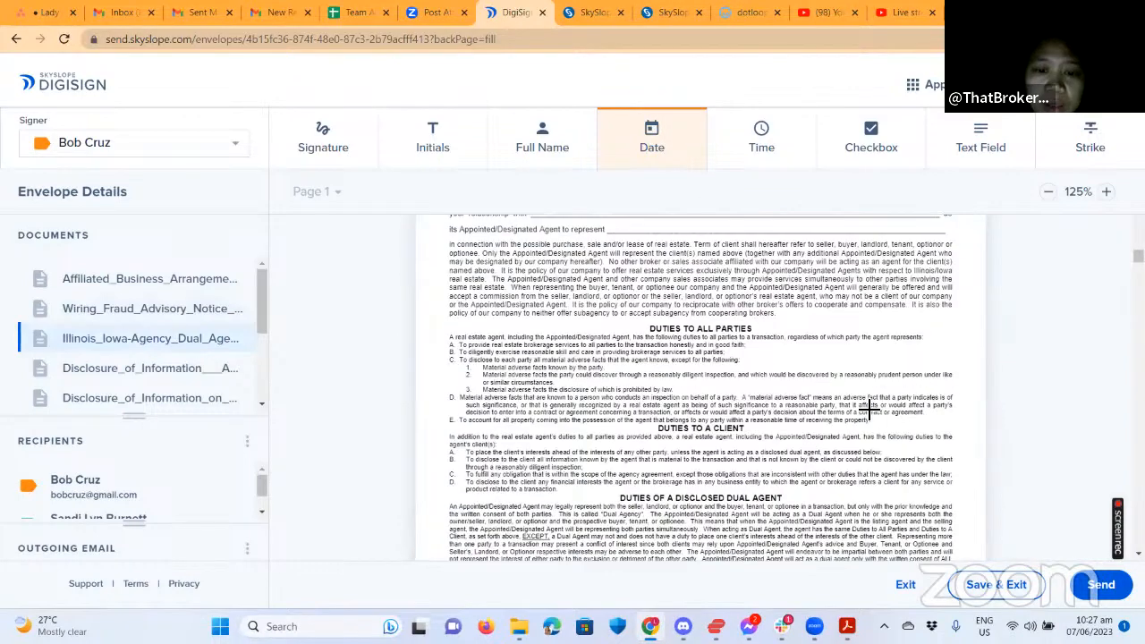
scroll(664, 391, "up", 1)
scroll(665, 391, "up", 1)
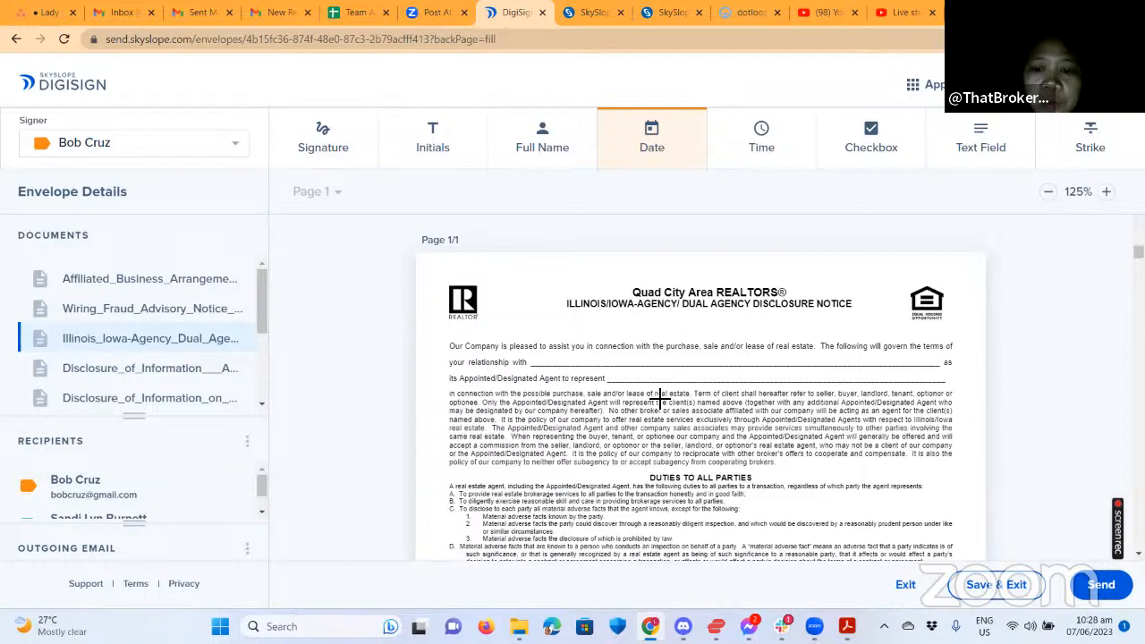
scroll(791, 377, "down", 8)
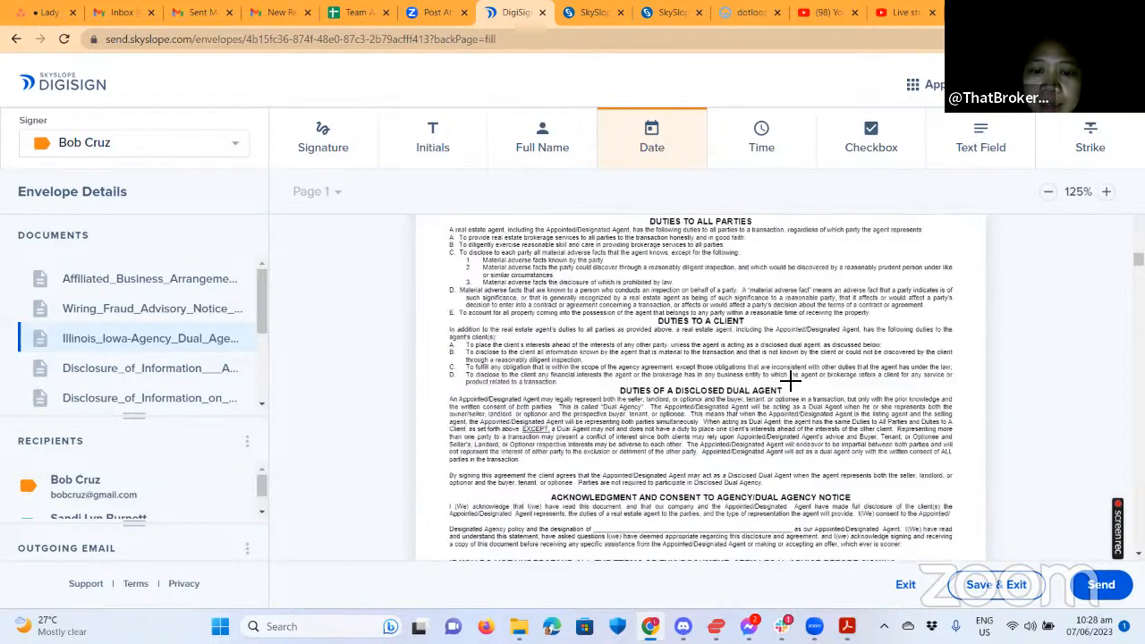
scroll(783, 392, "down", 2)
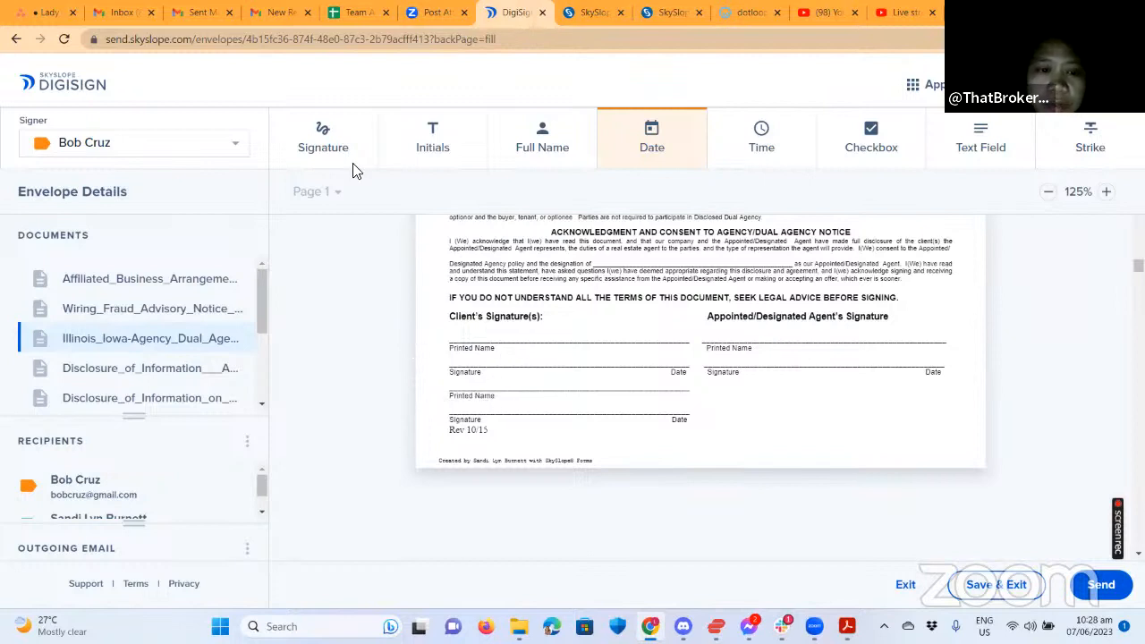
Place the buyer's full-name and signature fields on the first Client's Signature(s) lines.
left_click(540, 142)
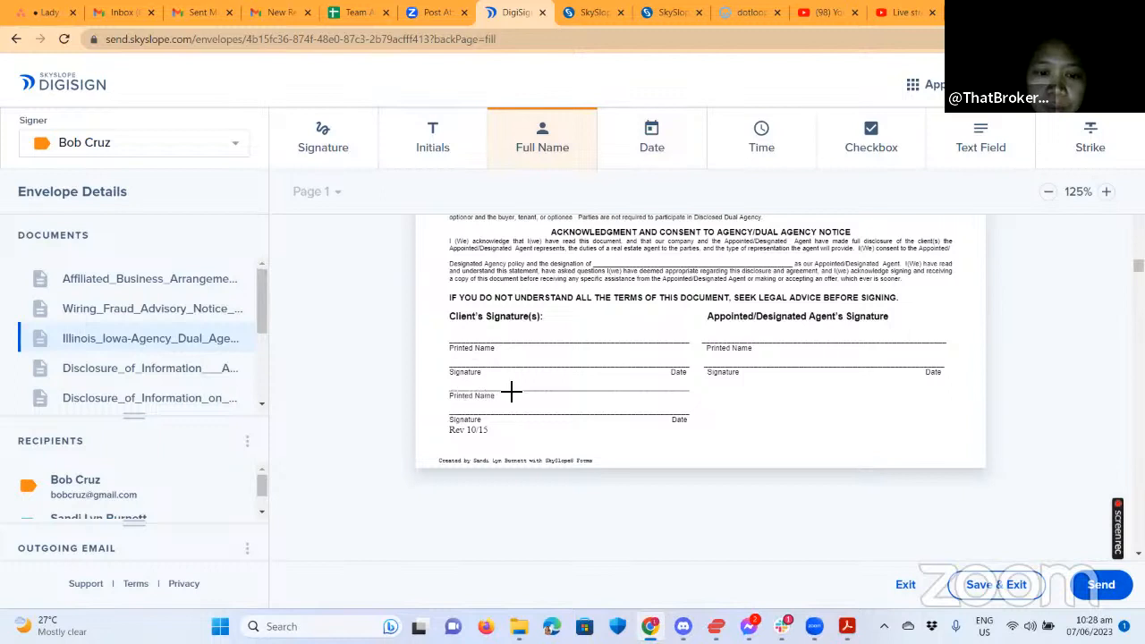
left_click(490, 395)
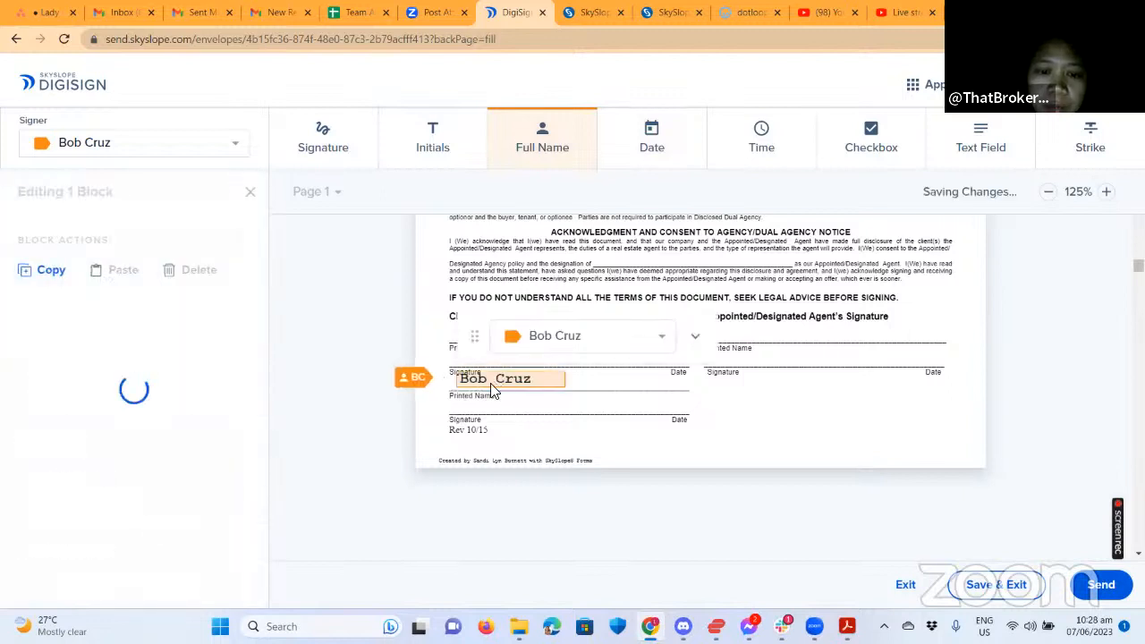
mouse_move(480, 387)
left_mouse_down()
mouse_move(471, 380)
mouse_move(486, 388)
left_mouse_up()
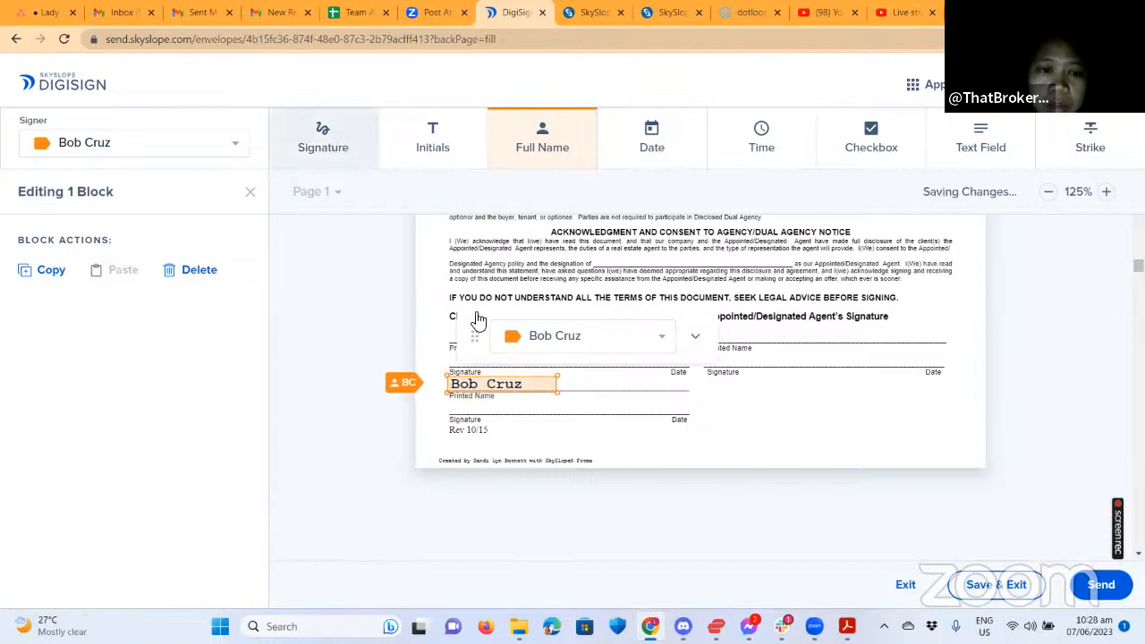
left_click(476, 360)
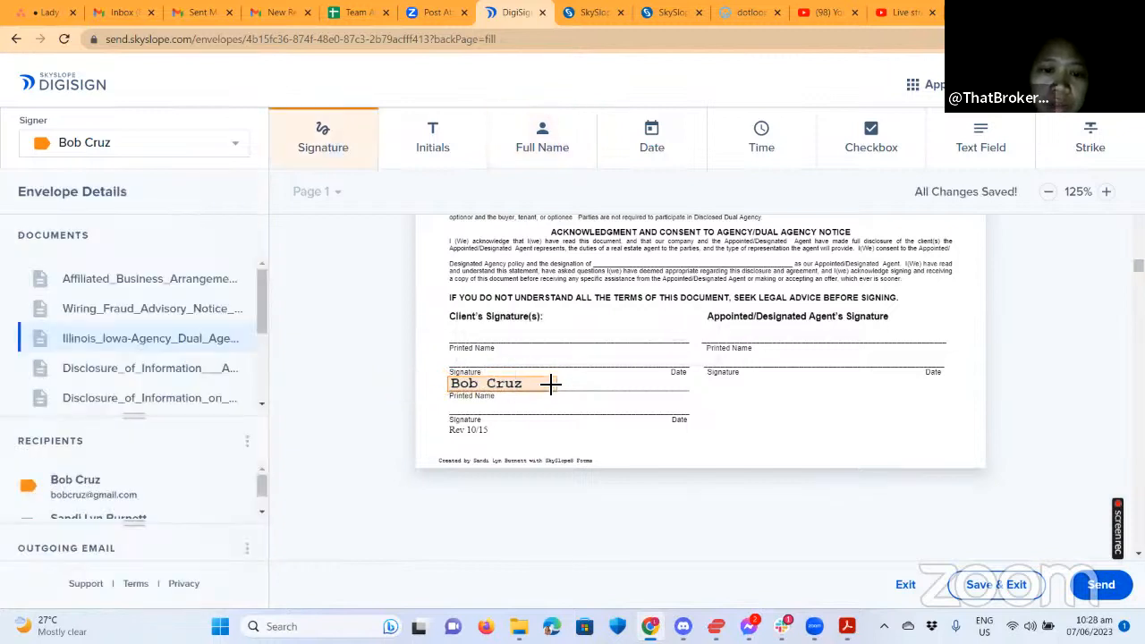
left_click(485, 356)
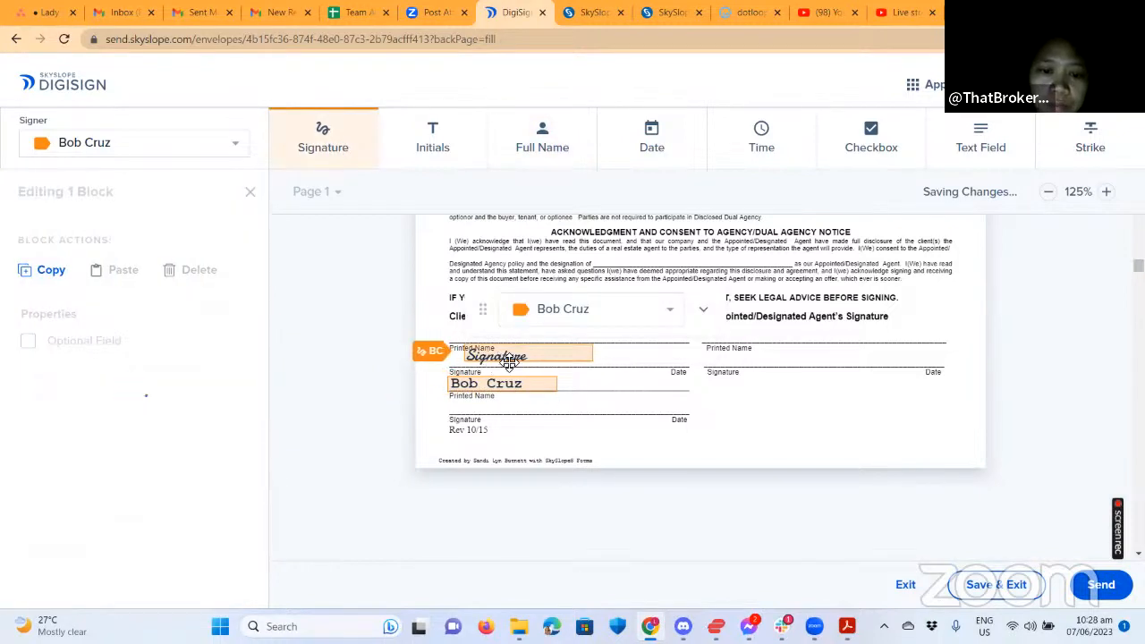
mouse_move(527, 360)
left_mouse_down()
mouse_move(512, 362)
mouse_move(501, 383)
mouse_move(523, 324)
left_mouse_up()
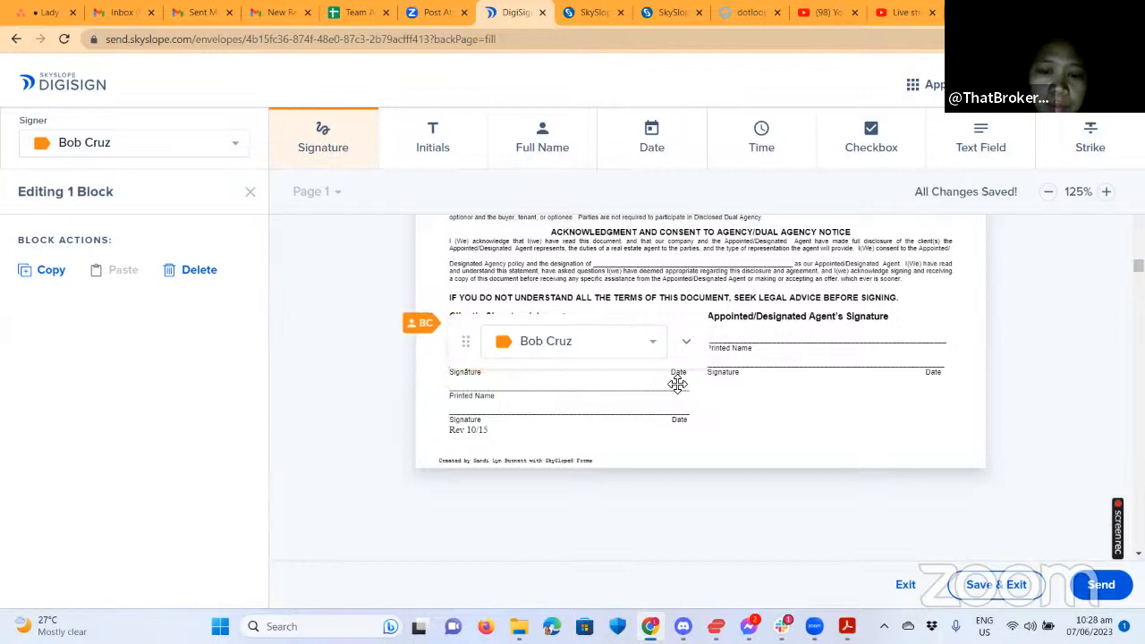
left_click(817, 375)
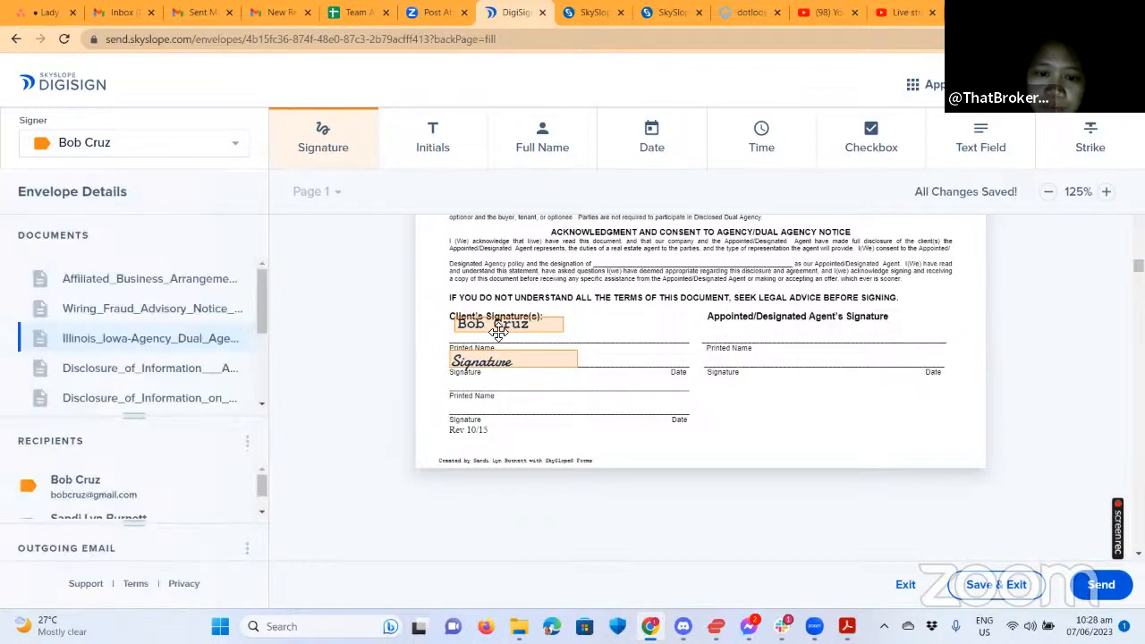
left_click_drag(504, 325, 506, 334)
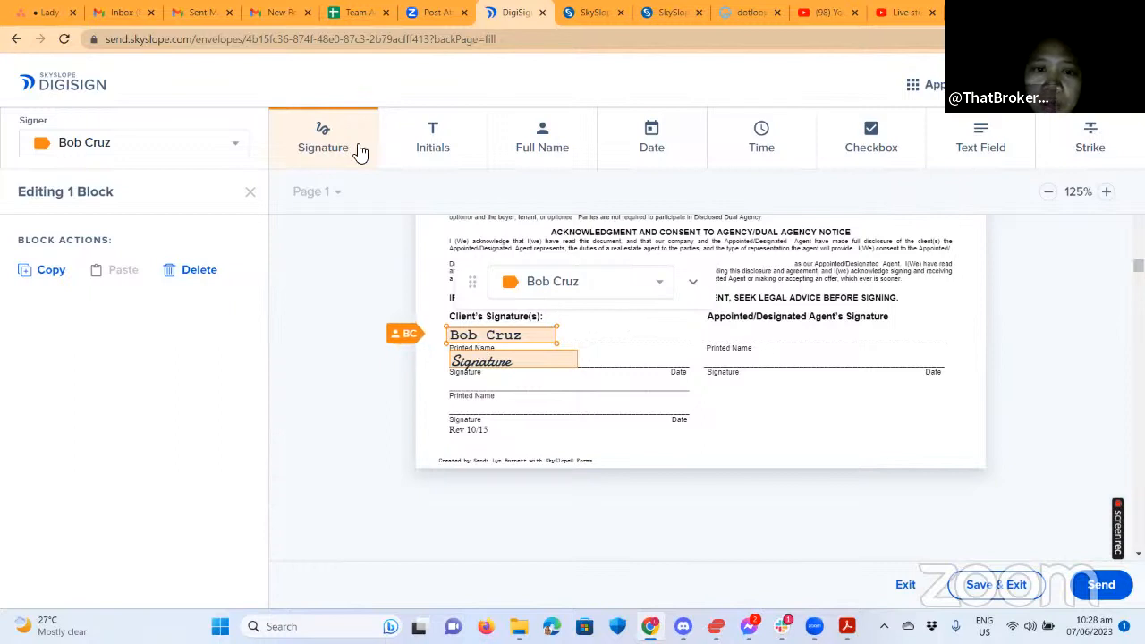
Add a full-name field on the agent's printed-name line, assigned to the buyer agent.
left_click(775, 338)
left_click(771, 336)
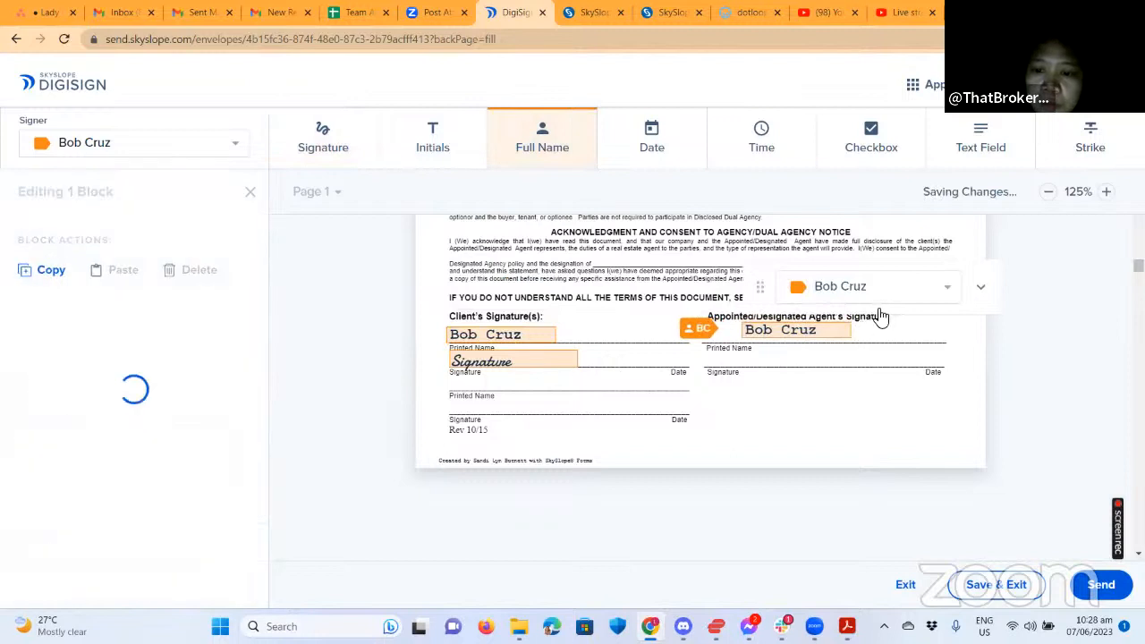
left_click(938, 298)
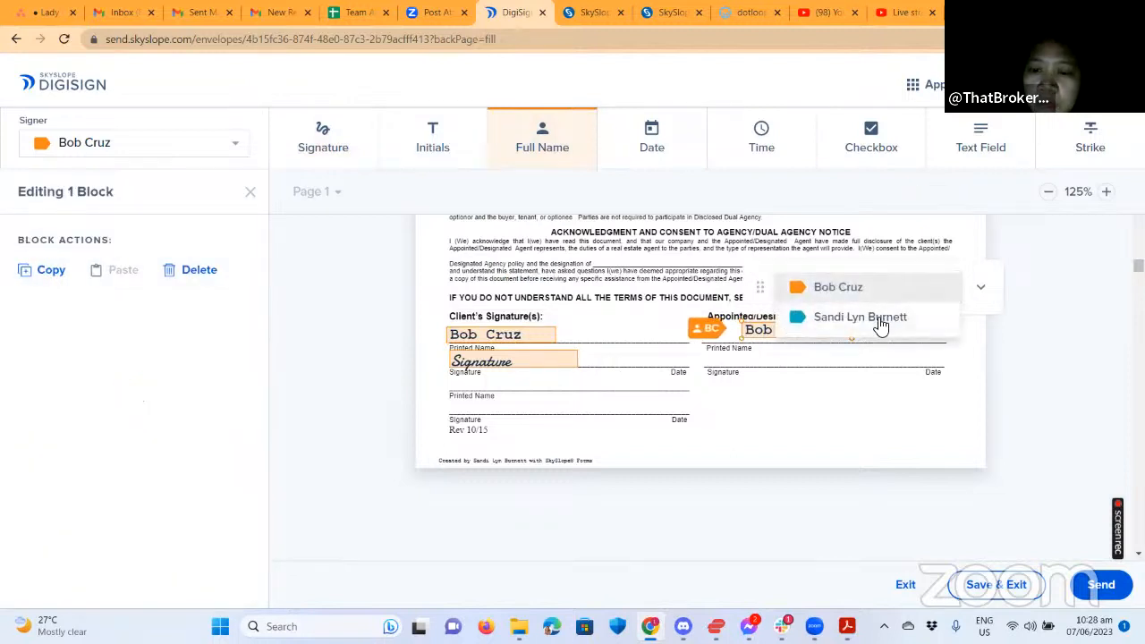
left_click(791, 320)
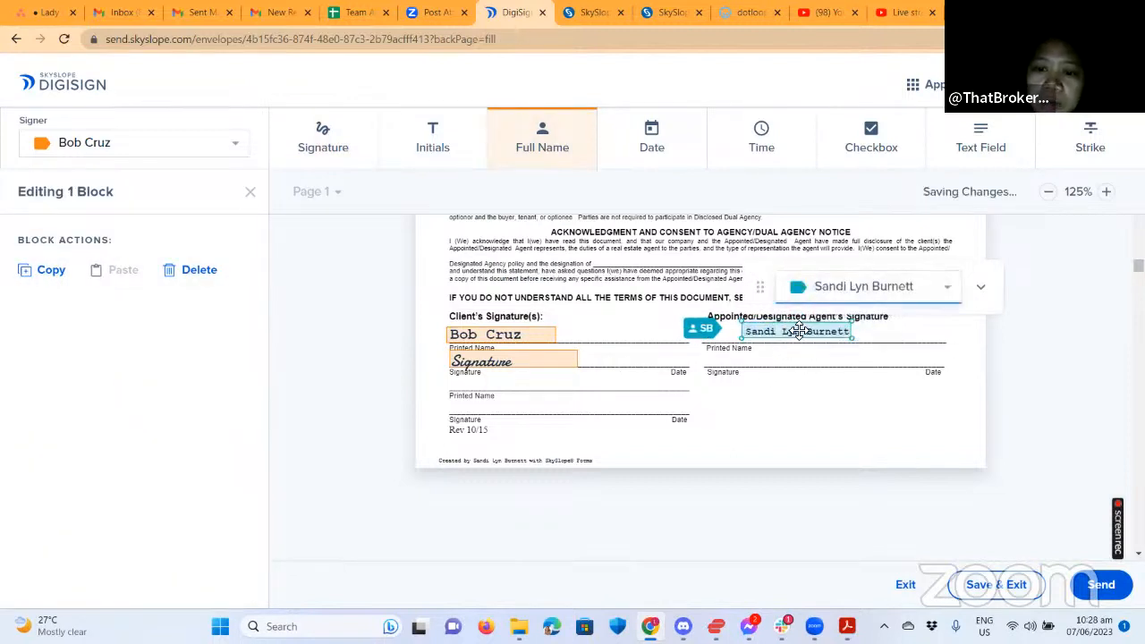
left_click_drag(739, 335, 763, 334)
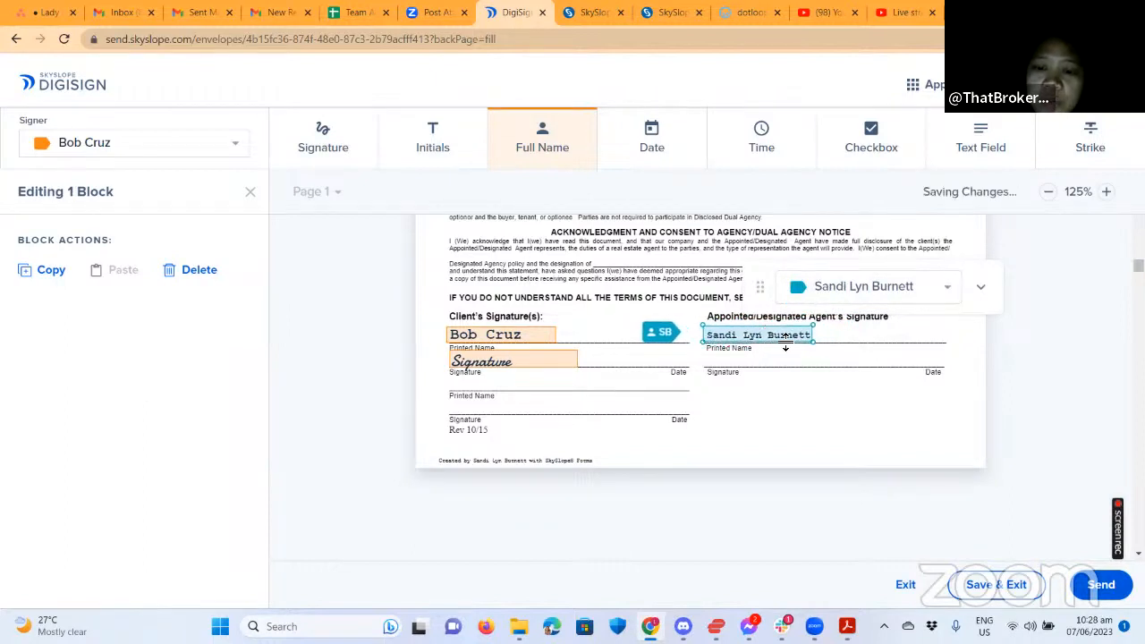
left_click(946, 293)
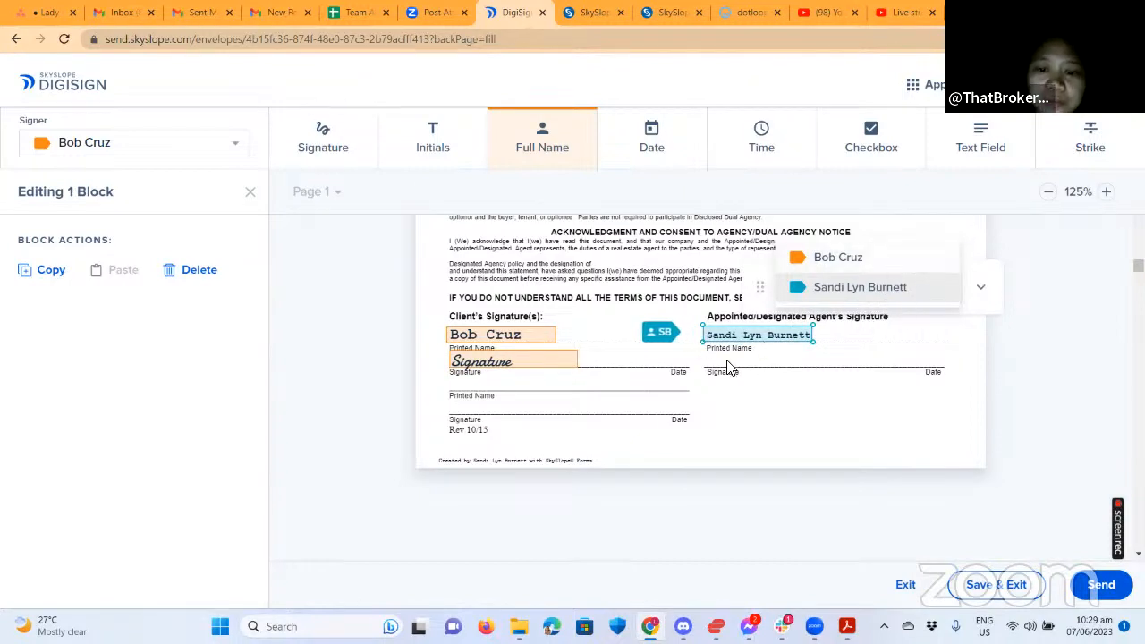
left_click(773, 375)
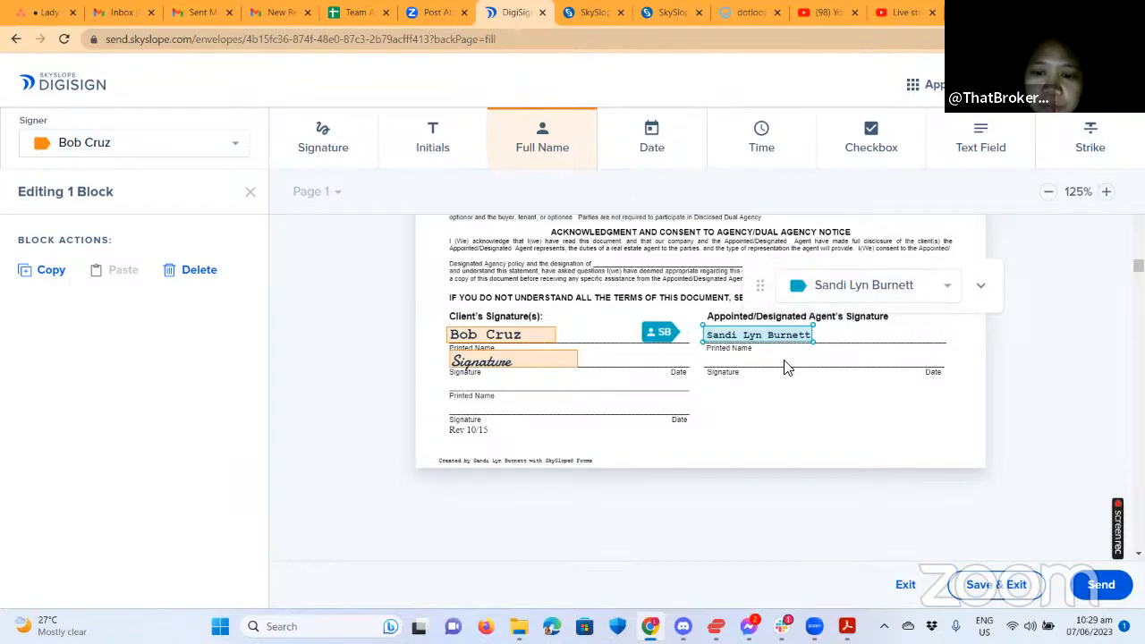
Place a signature field on the agent's signature line and assign it to the buyer agent.
left_click(323, 143)
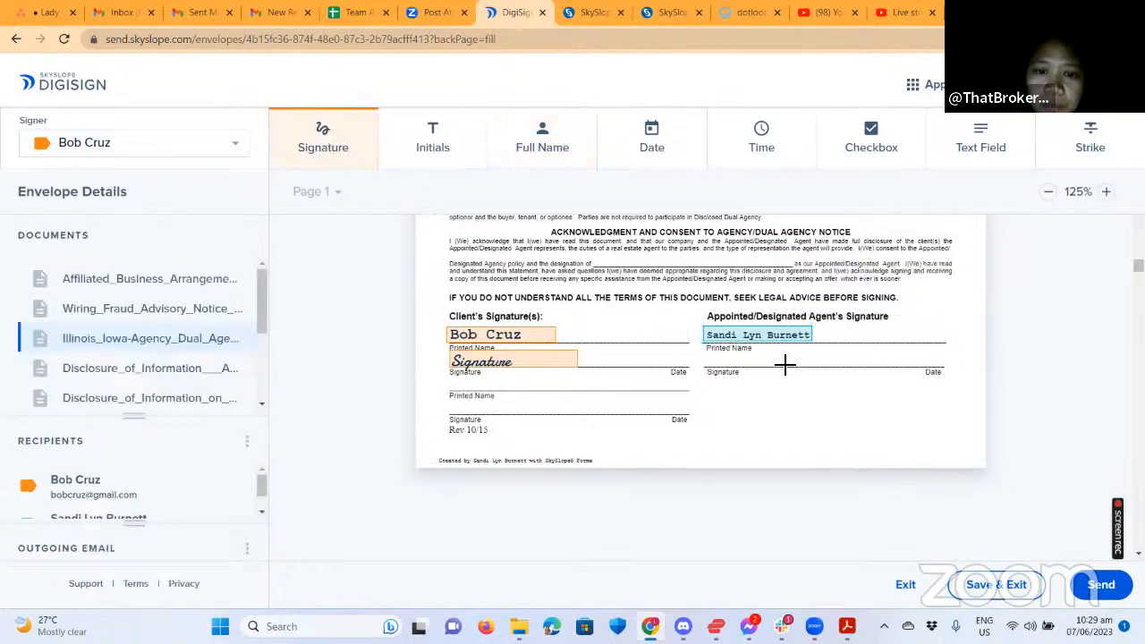
left_click(842, 358)
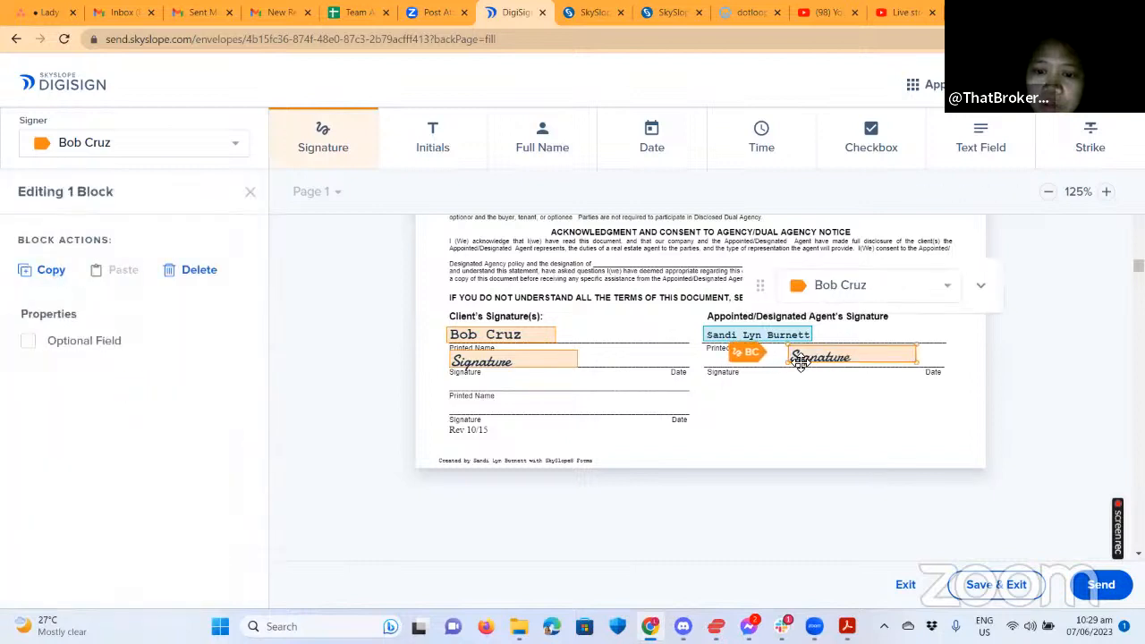
left_click_drag(818, 355, 735, 356)
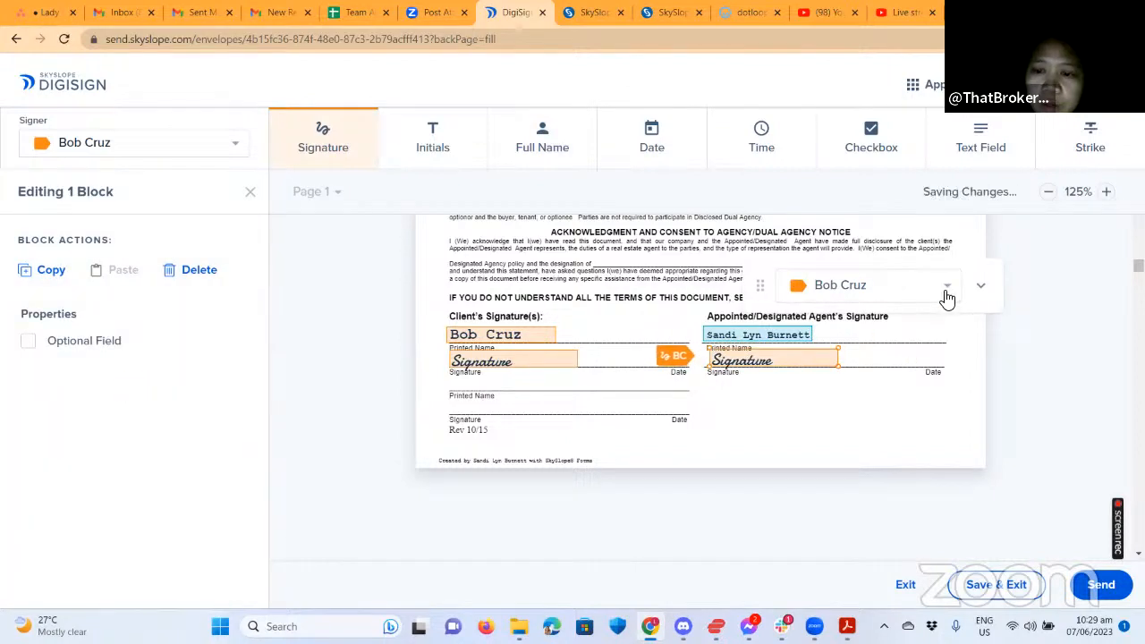
left_click(909, 310)
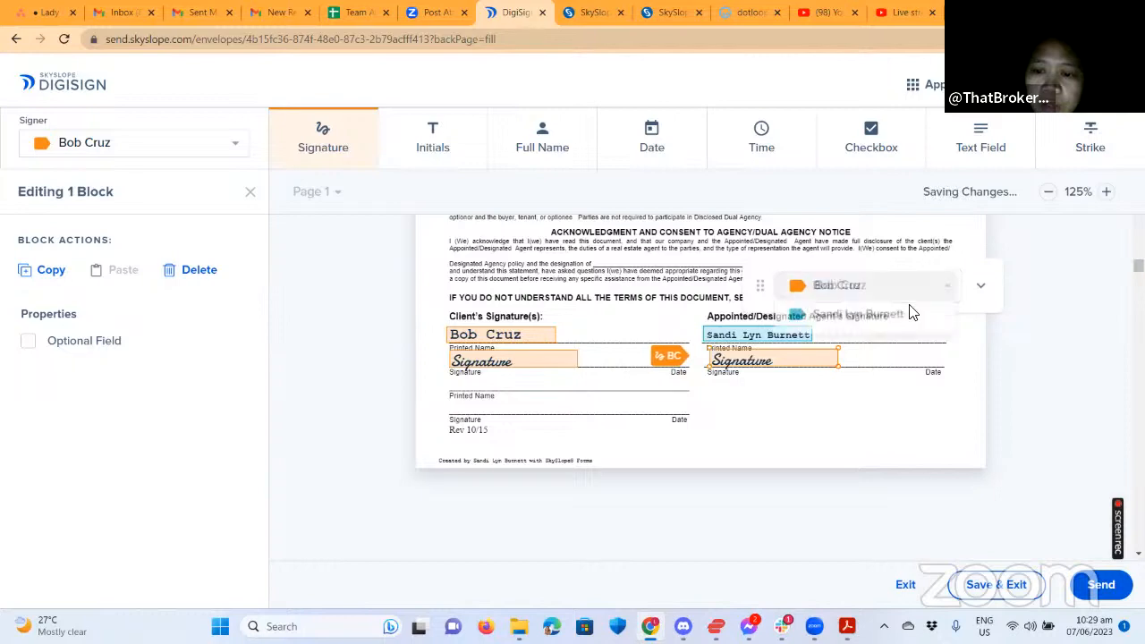
left_click(854, 316)
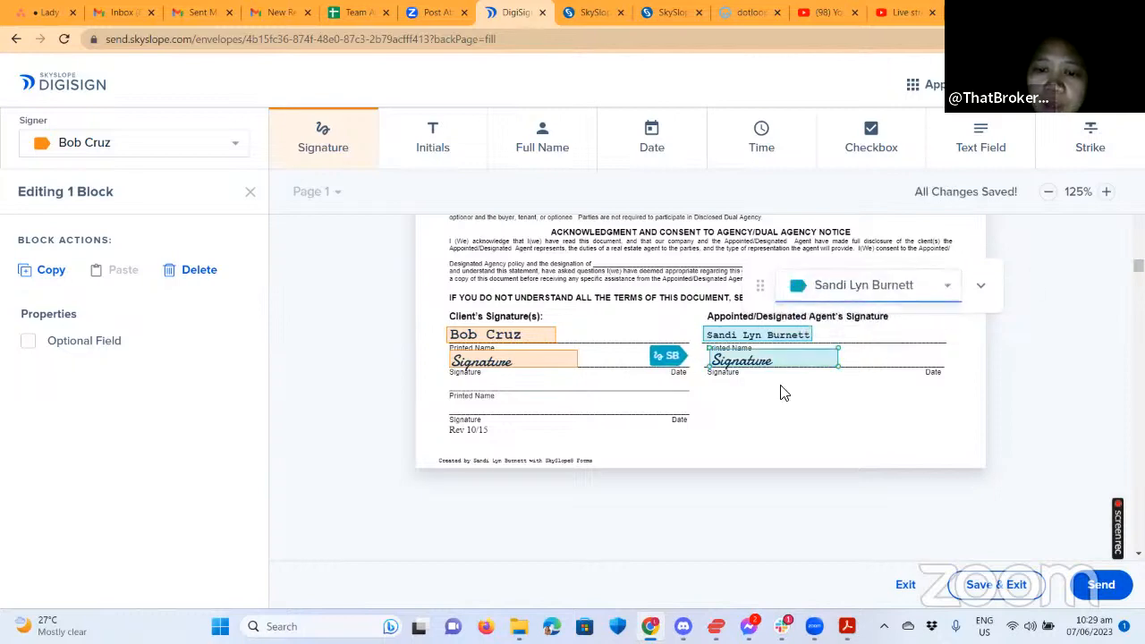
scroll(831, 394, "down", 3)
scroll(805, 420, "down", 5)
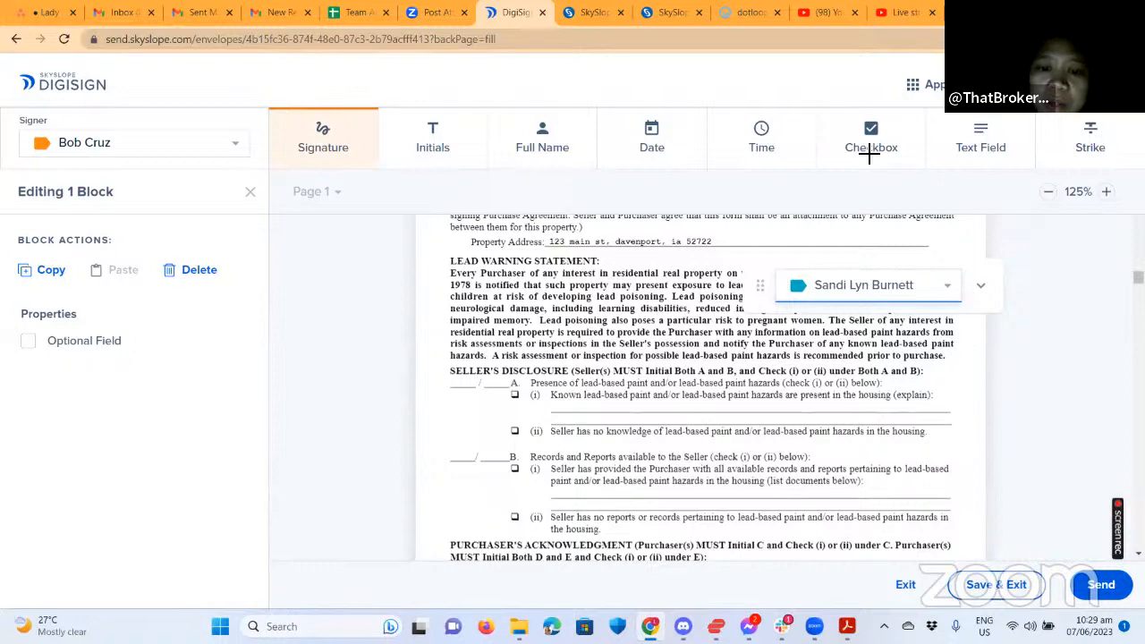
Add the buyer's checkbox at item A(i) and a text field across its explanation line.
left_click(517, 399)
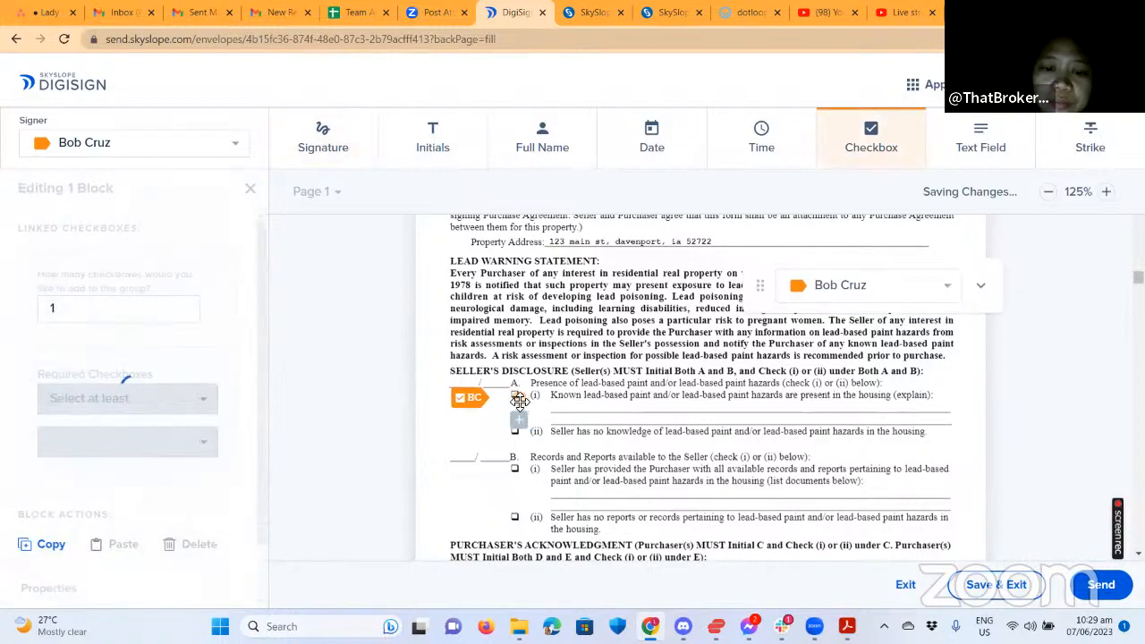
left_click_drag(518, 399, 507, 395)
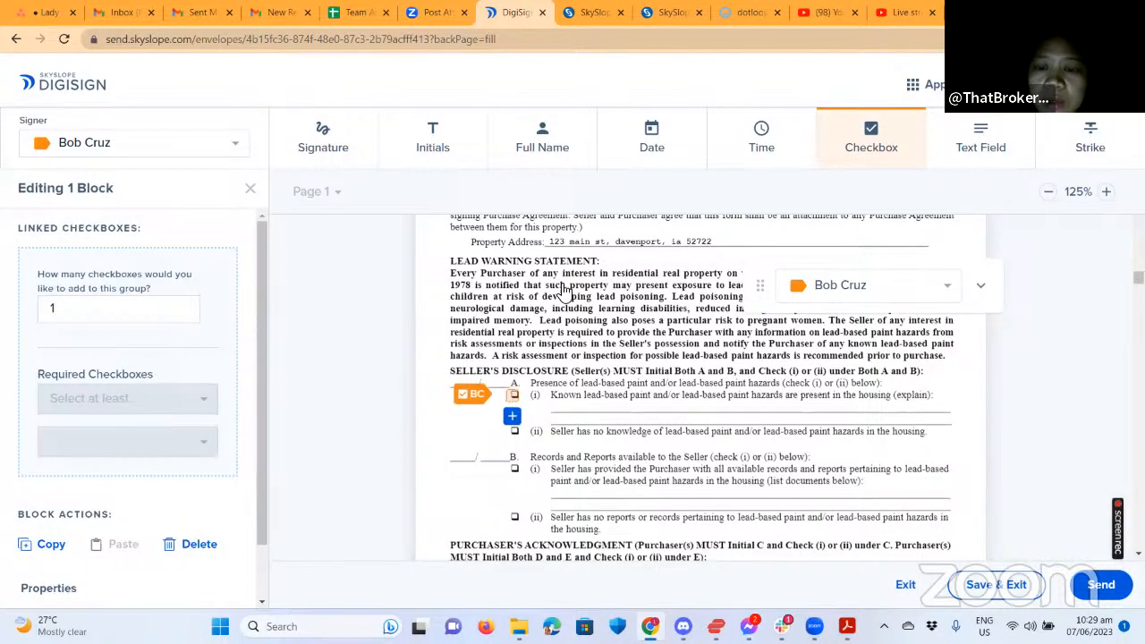
left_click(989, 138)
left_click_drag(555, 404, 707, 413)
left_click_drag(872, 412, 898, 414)
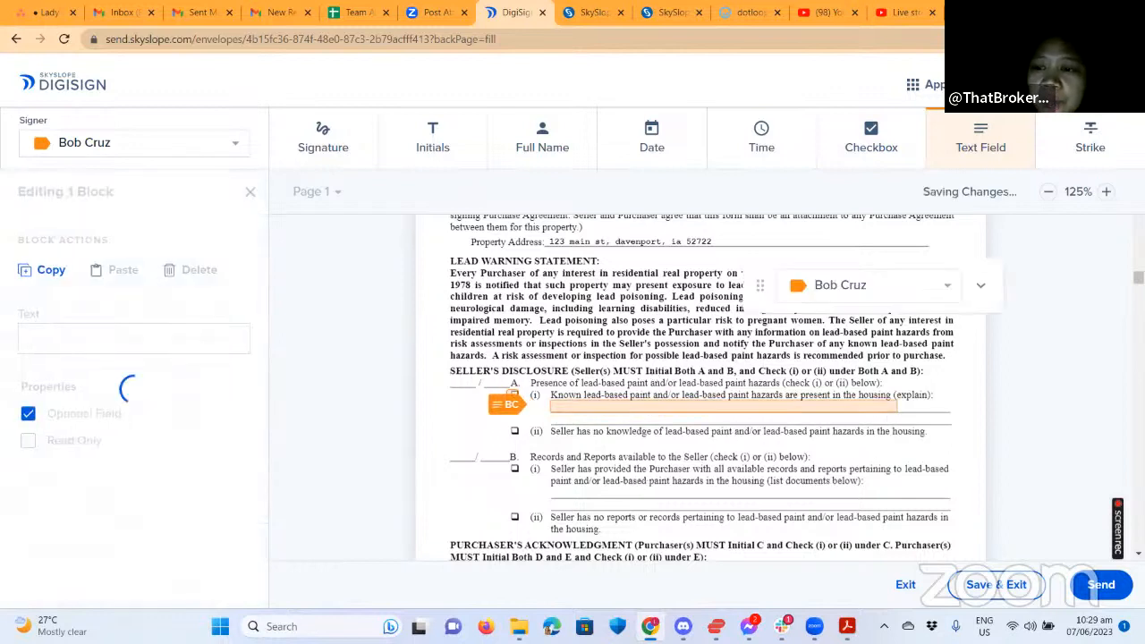
Strike through item B's Records and Reports line.
left_click(668, 531)
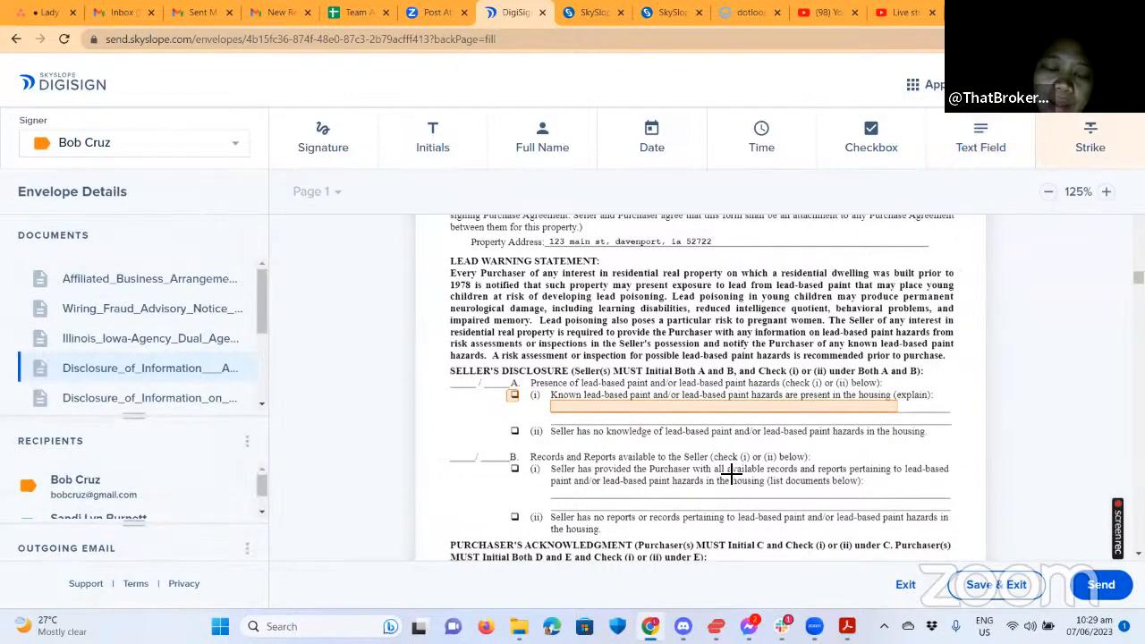
left_click_drag(530, 457, 655, 457)
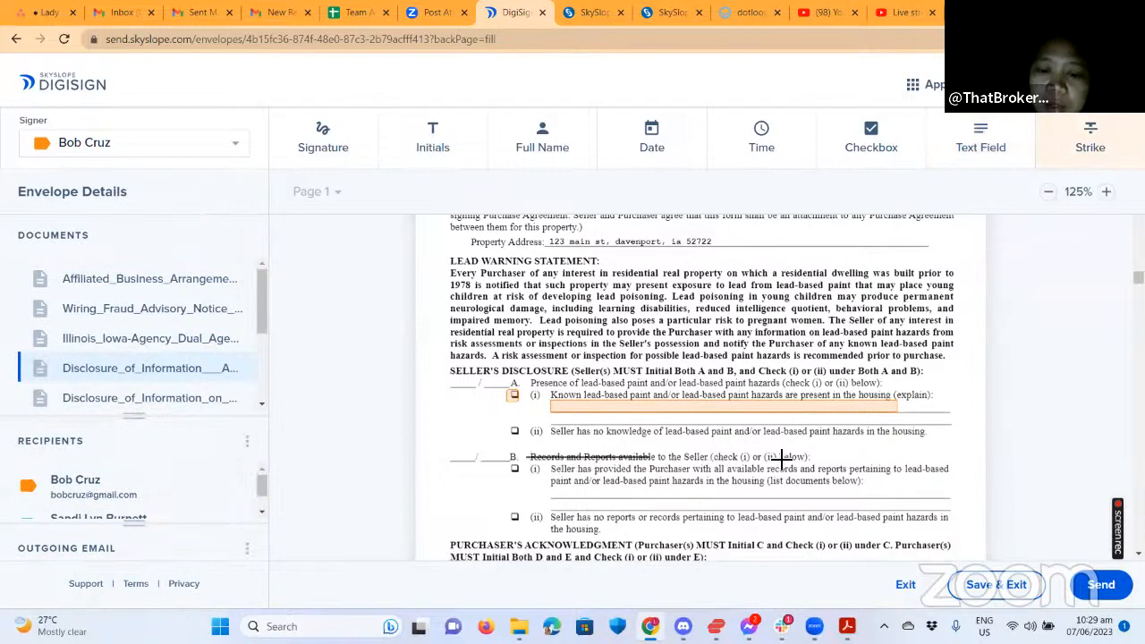
left_click_drag(816, 457, 810, 457)
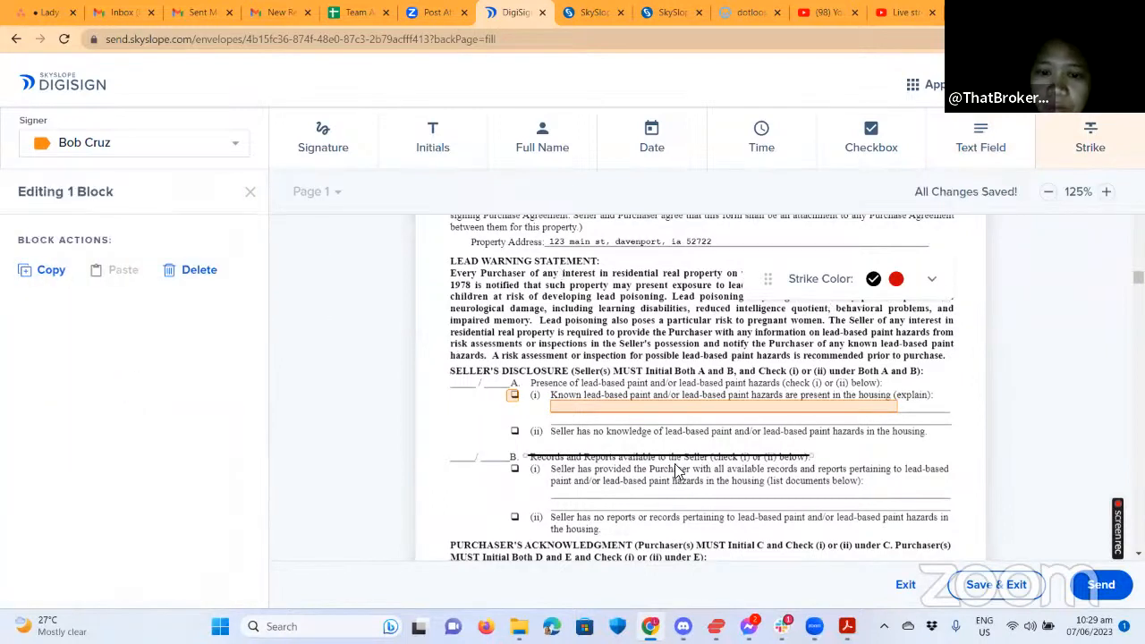
scroll(616, 430, "down", 2)
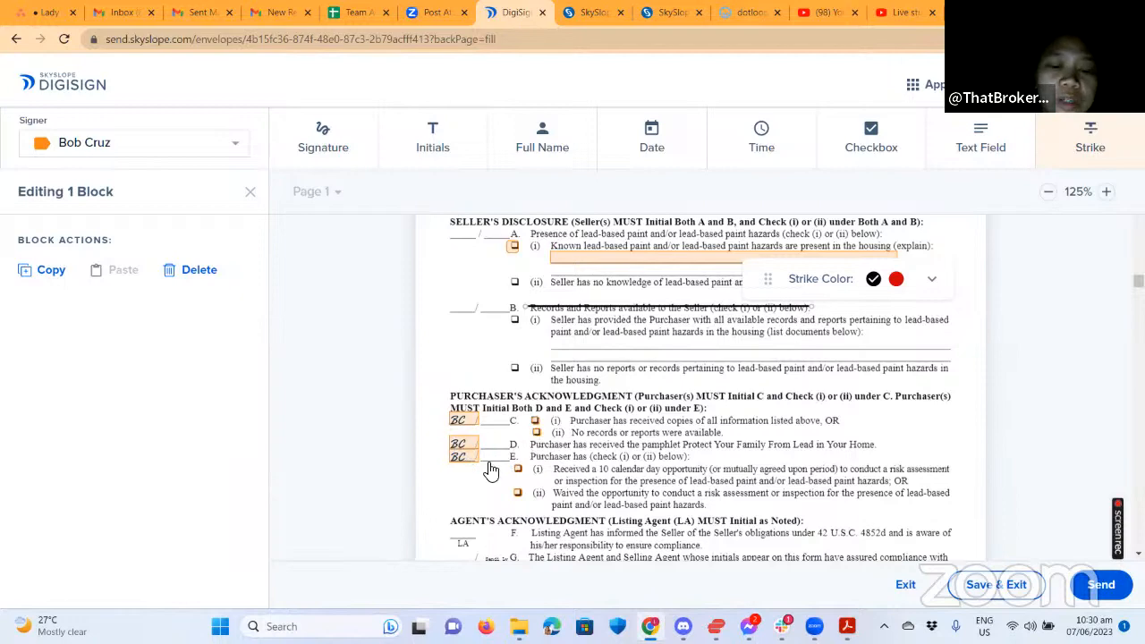
scroll(608, 399, "up", 3)
scroll(794, 435, "down", 5)
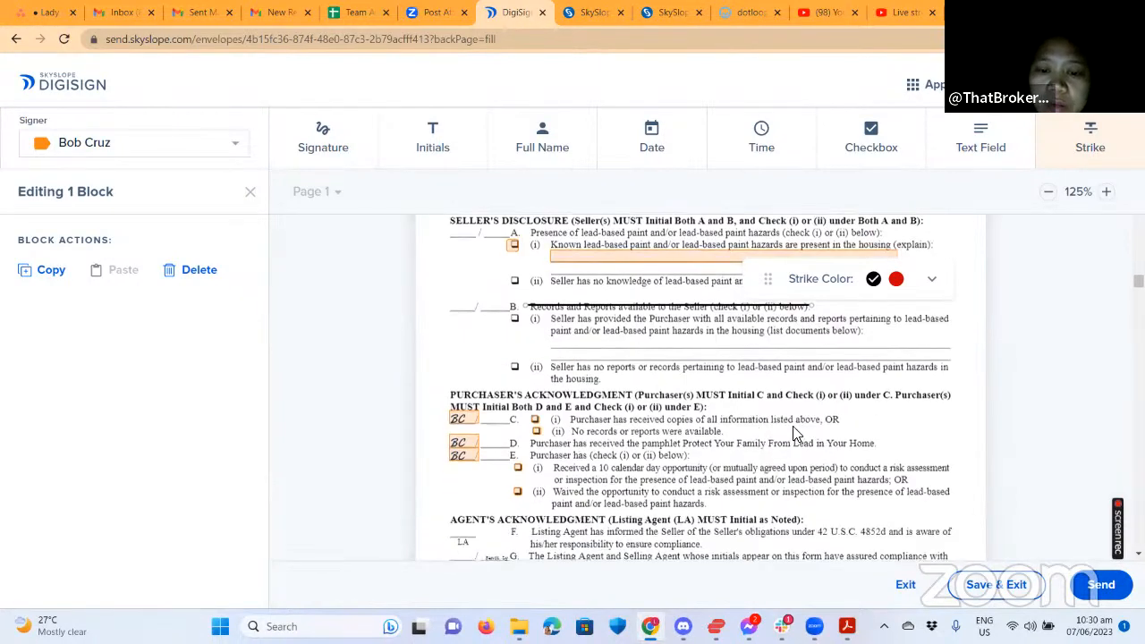
scroll(805, 465, "down", 2)
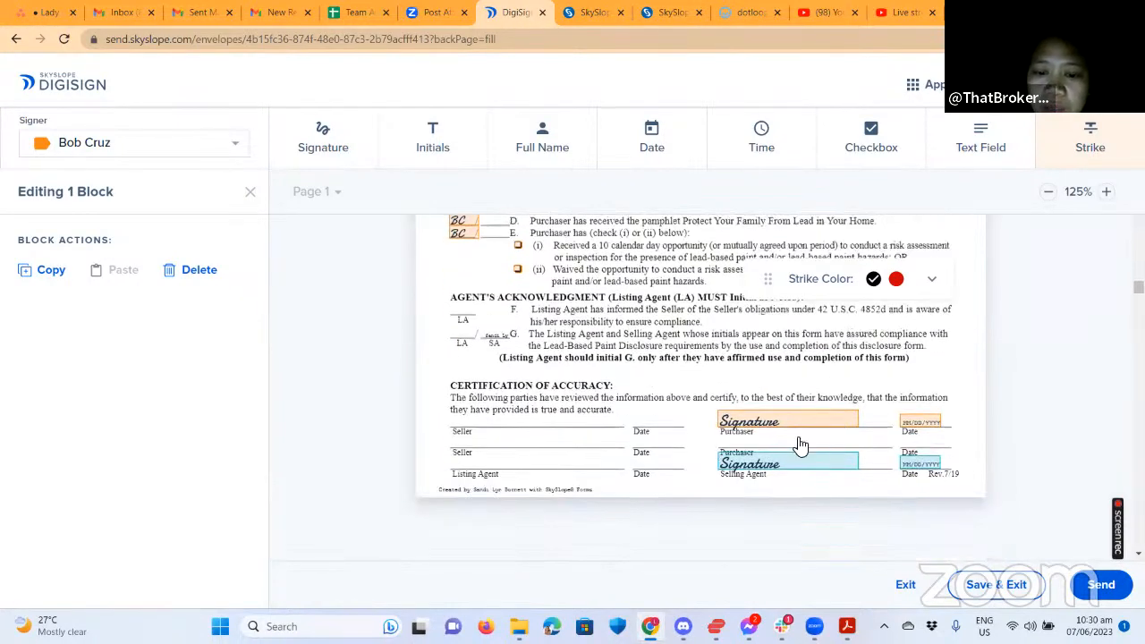
scroll(756, 457, "down", 1)
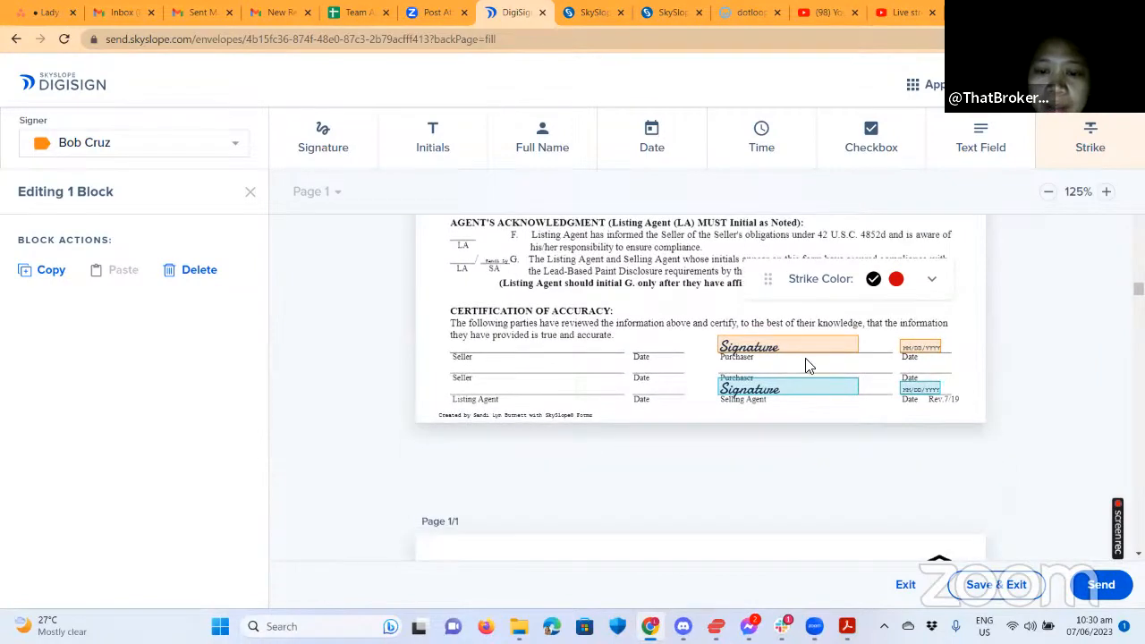
scroll(853, 415, "down", 8)
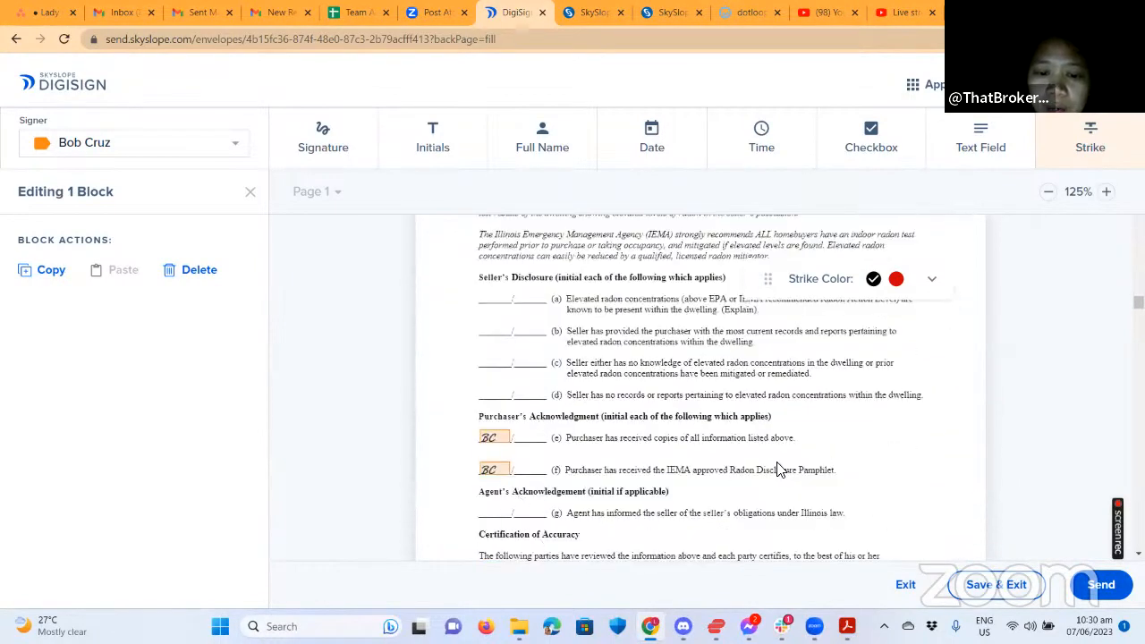
scroll(749, 480, "down", 2)
scroll(853, 488, "down", 5)
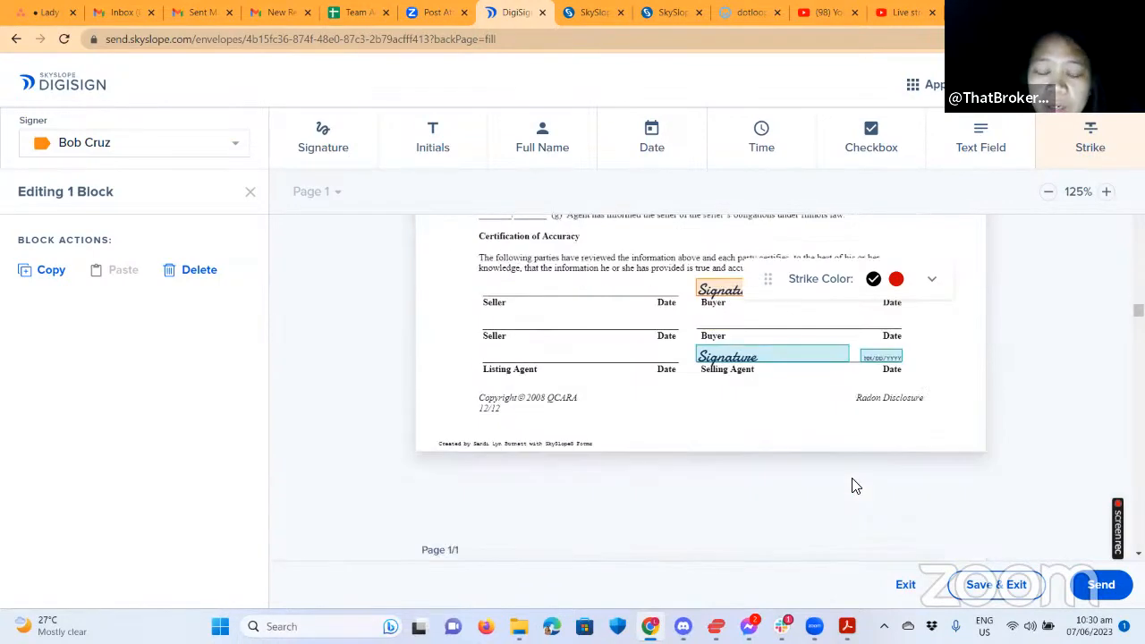
scroll(849, 496, "down", 5)
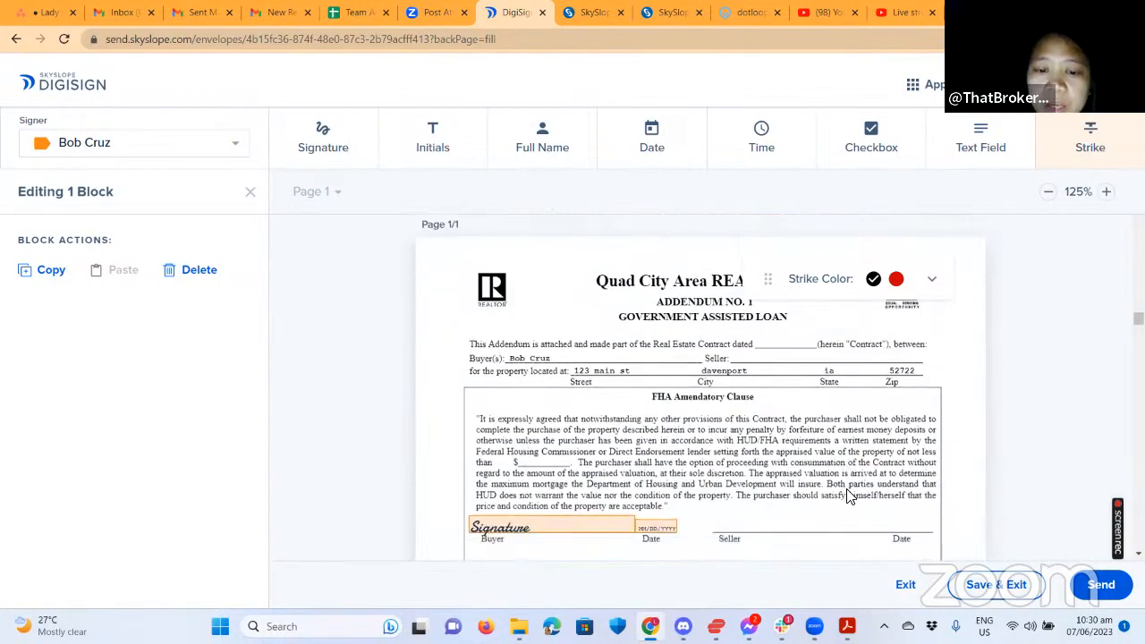
scroll(834, 487, "down", 5)
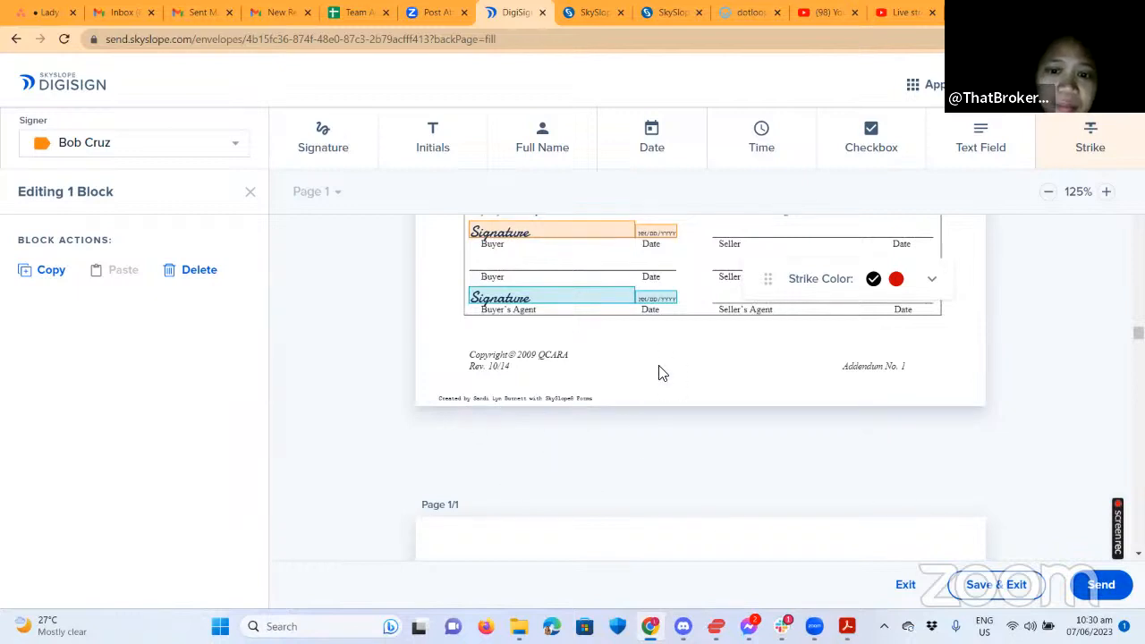
scroll(893, 374, "down", 7)
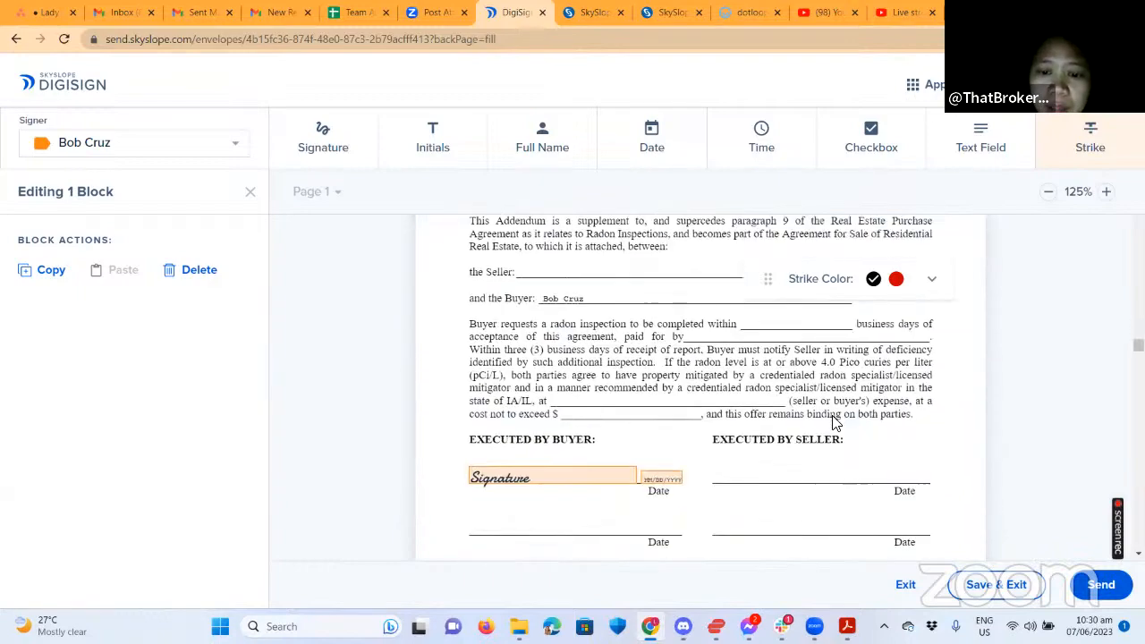
scroll(888, 450, "down", 10)
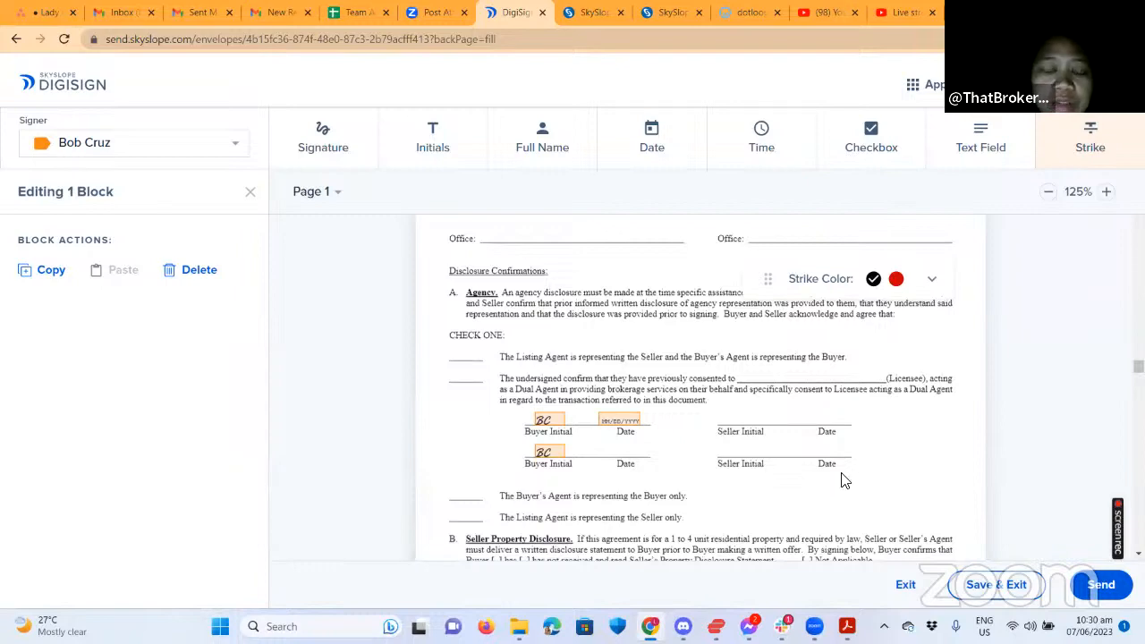
scroll(958, 463, "down", 3)
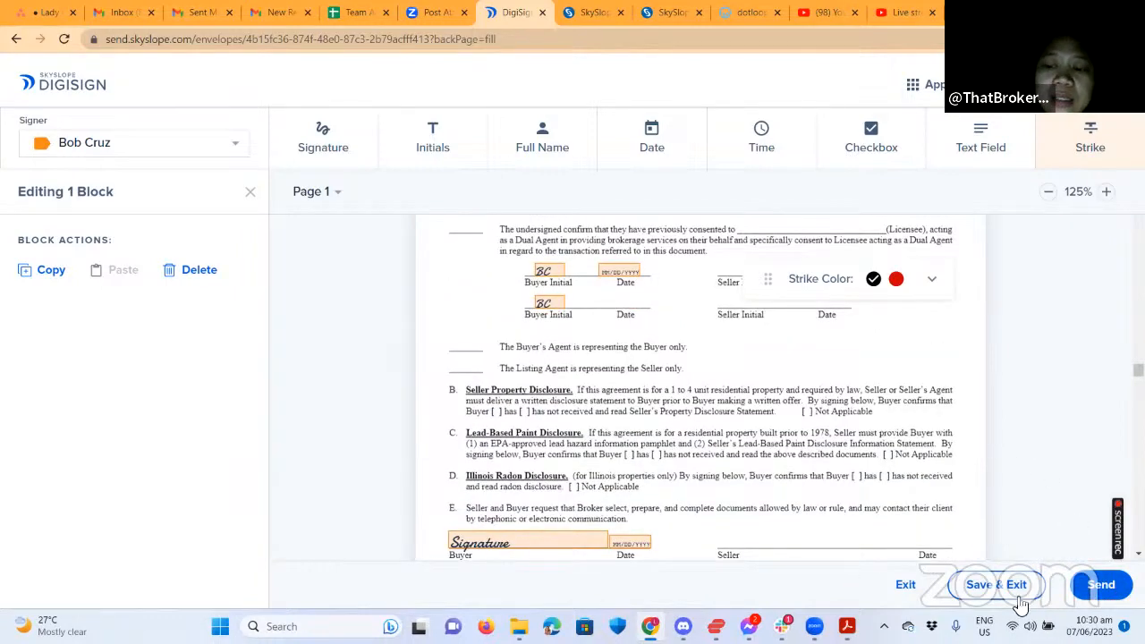
Send the envelope for signatures, keeping the default email subject line and message.
left_click(1087, 595)
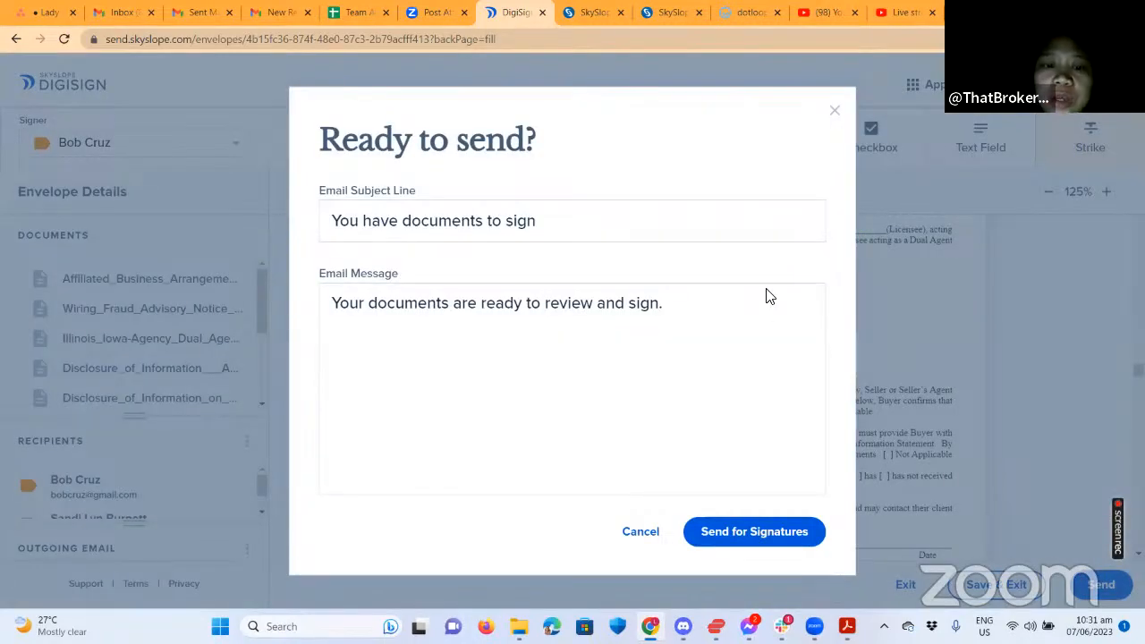
left_click(503, 220)
left_click_drag(536, 220, 289, 199)
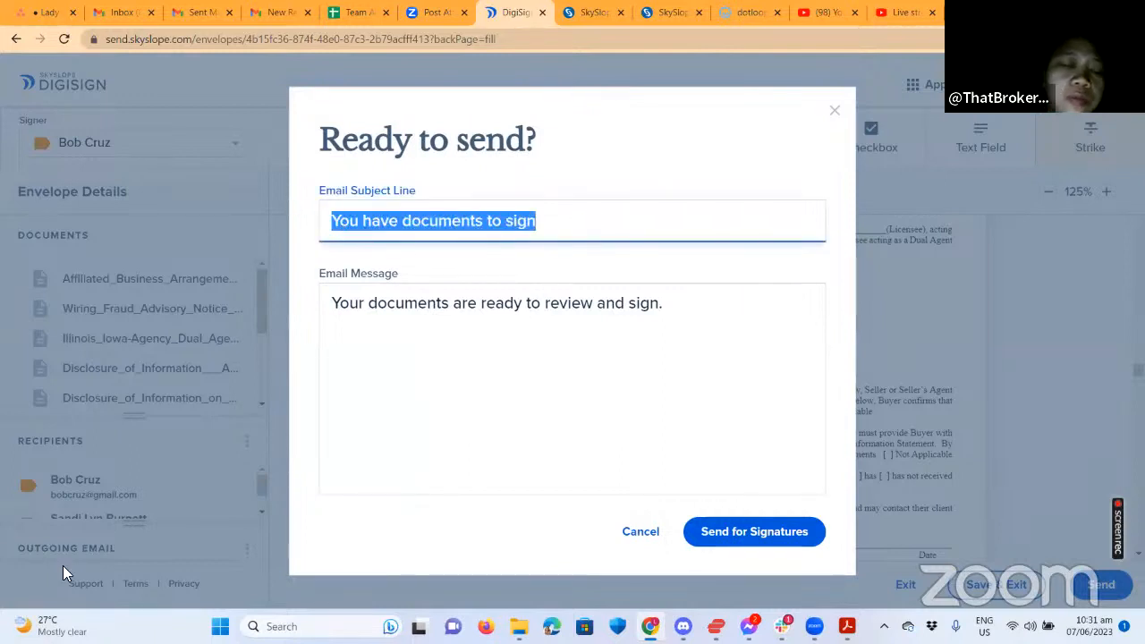
left_click(686, 324)
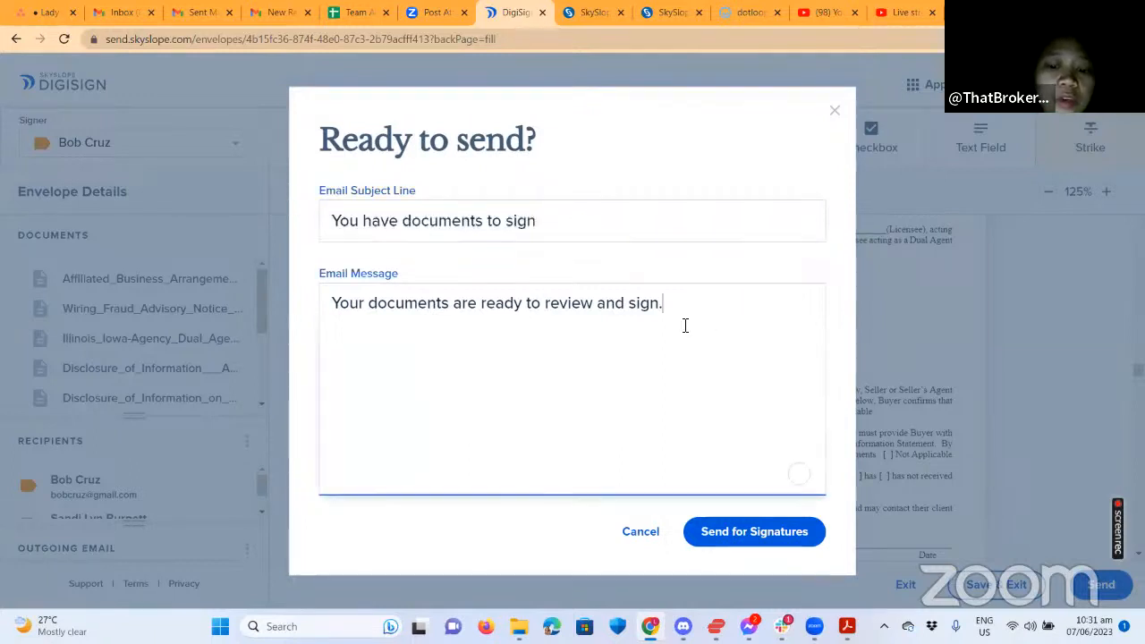
left_click_drag(685, 325, 281, 322)
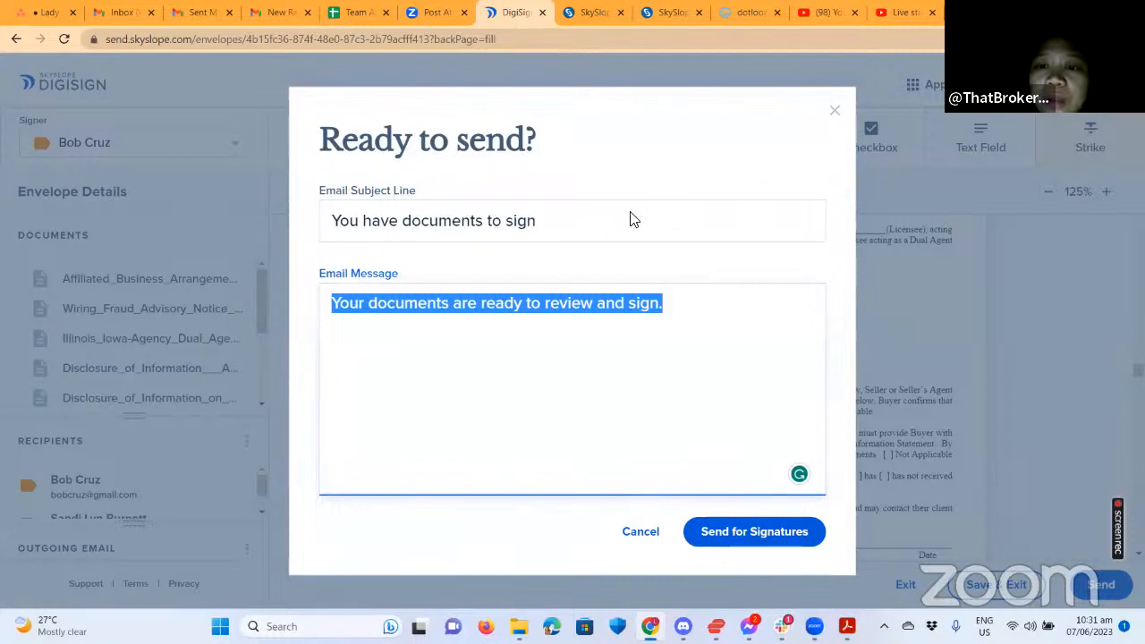
left_click(693, 520)
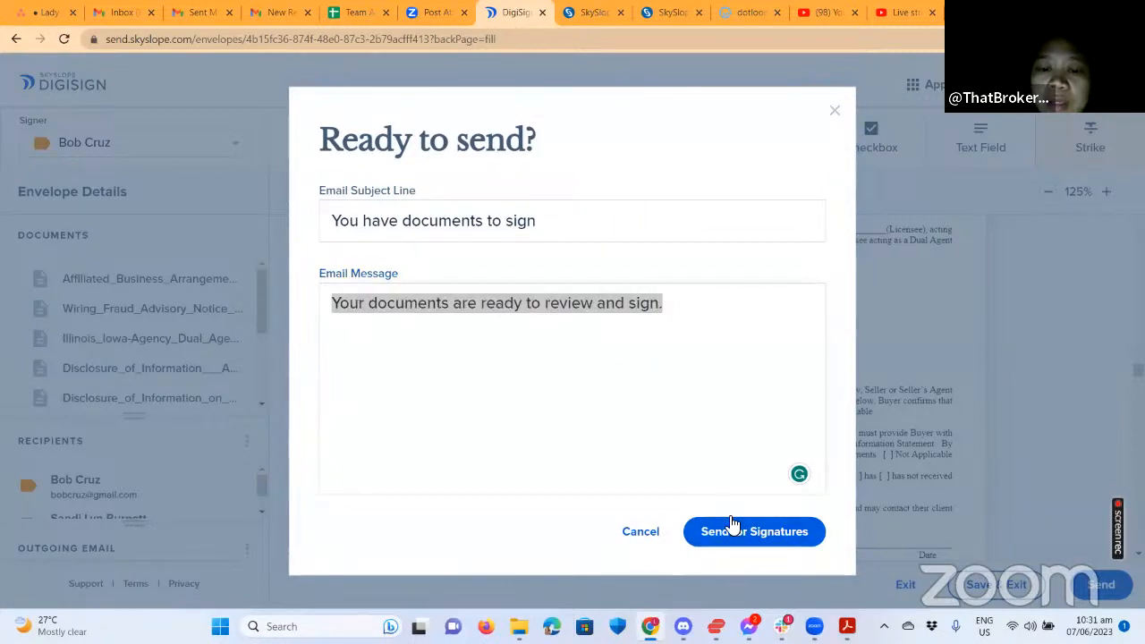
left_click(725, 540)
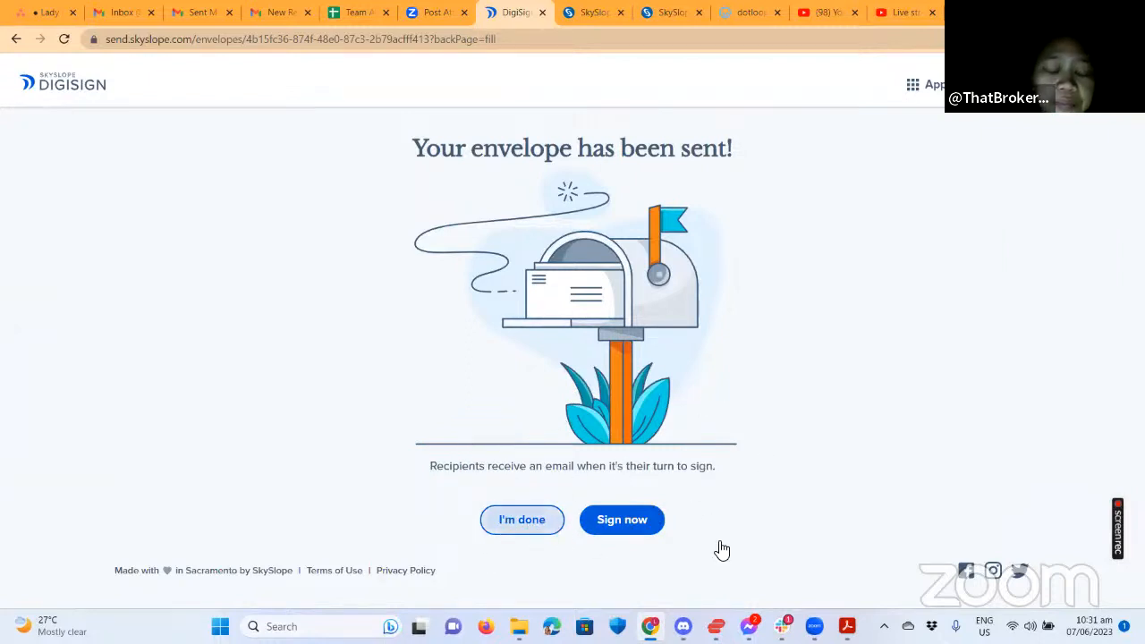
Review the sent envelope's history, then return to the file's Envelopes tab.
left_click(526, 520)
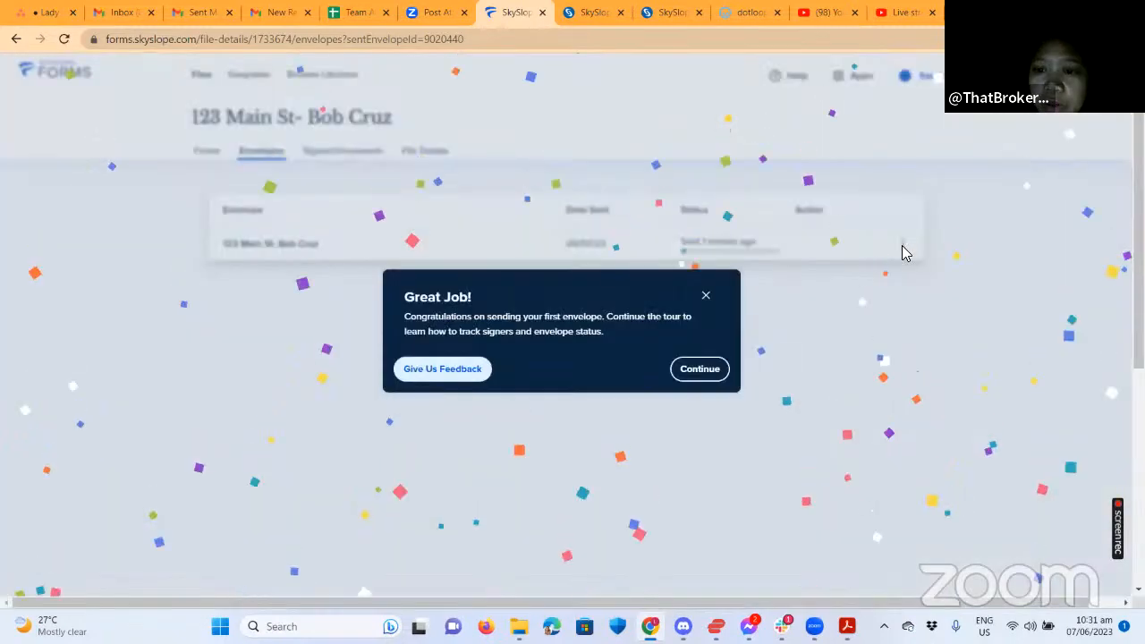
left_click(705, 296)
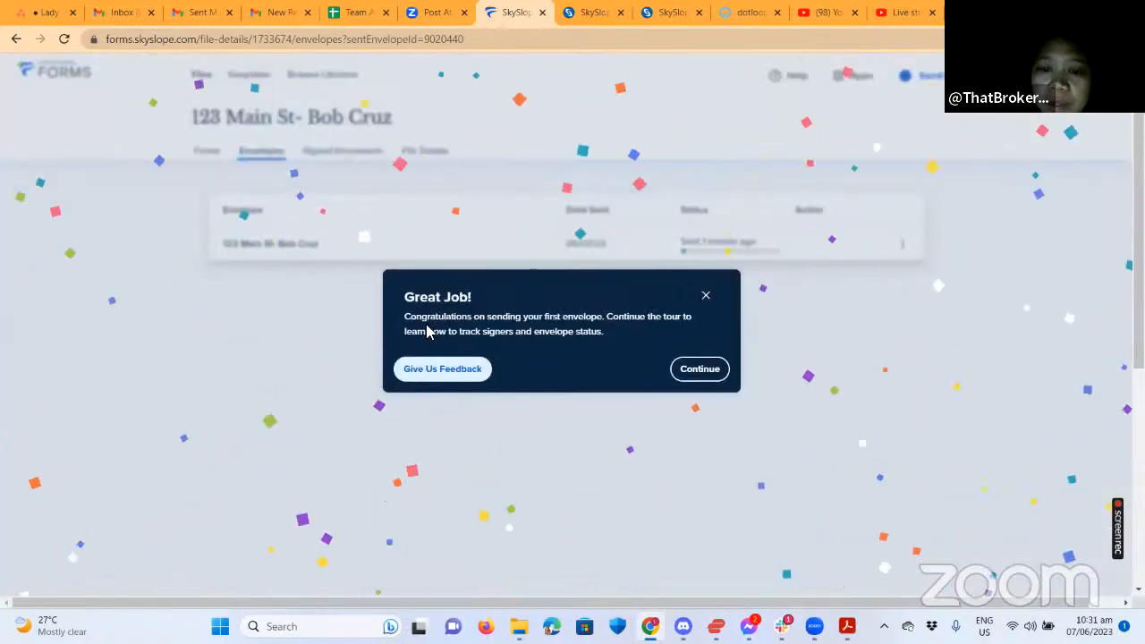
left_click(903, 245)
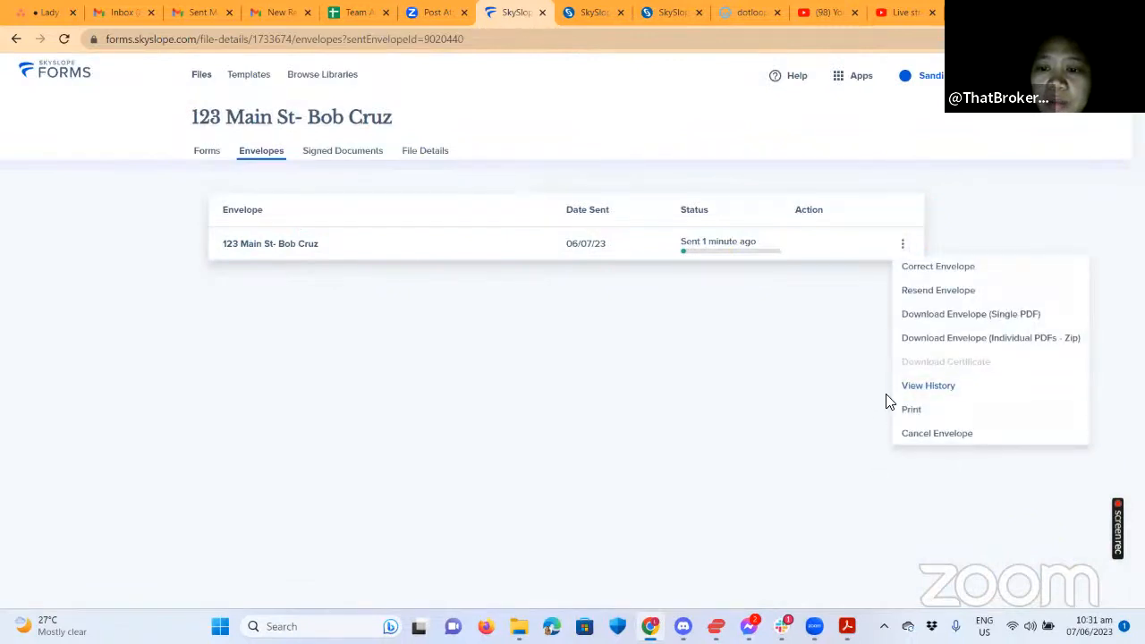
left_click(928, 385)
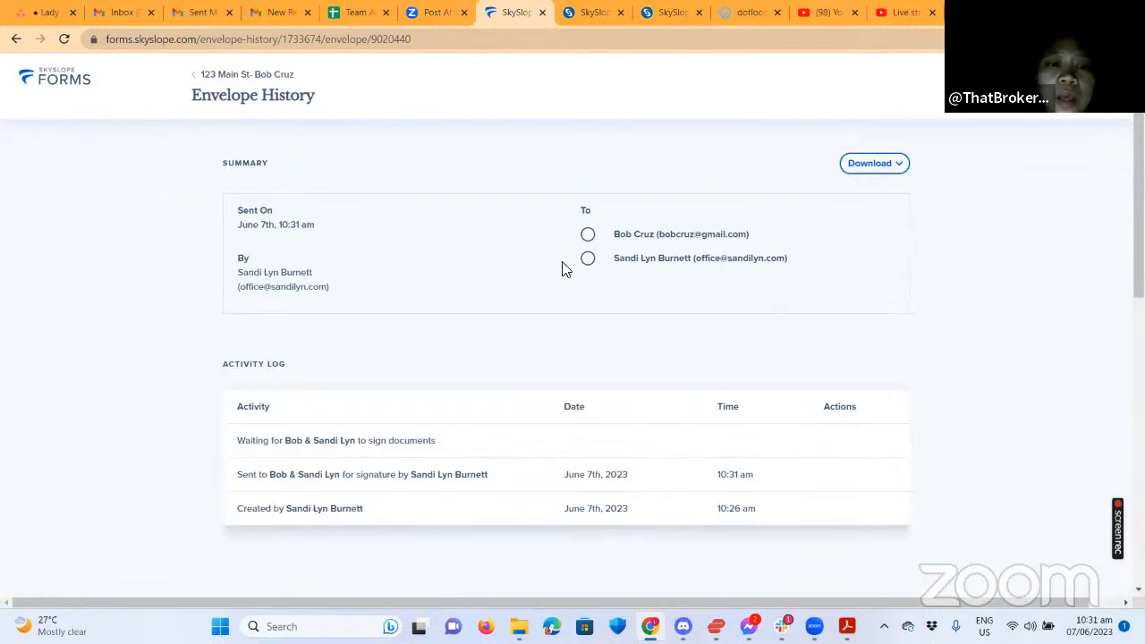
left_click(214, 75)
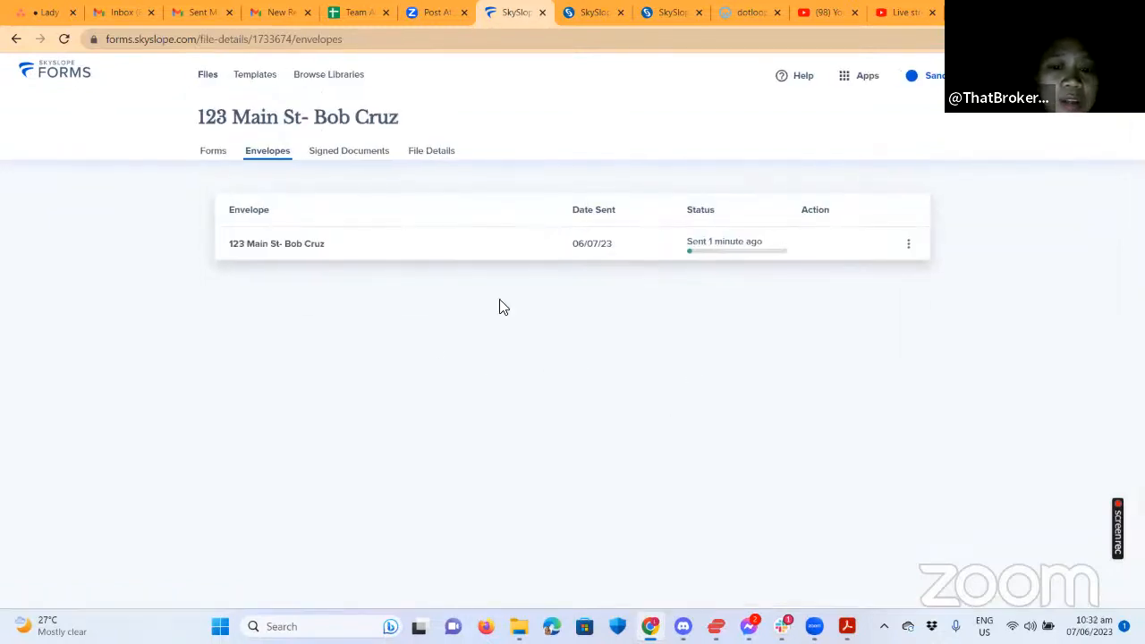
Resend the envelope as a signing reminder to the second recipient, then check Signed Documents.
left_click(908, 246)
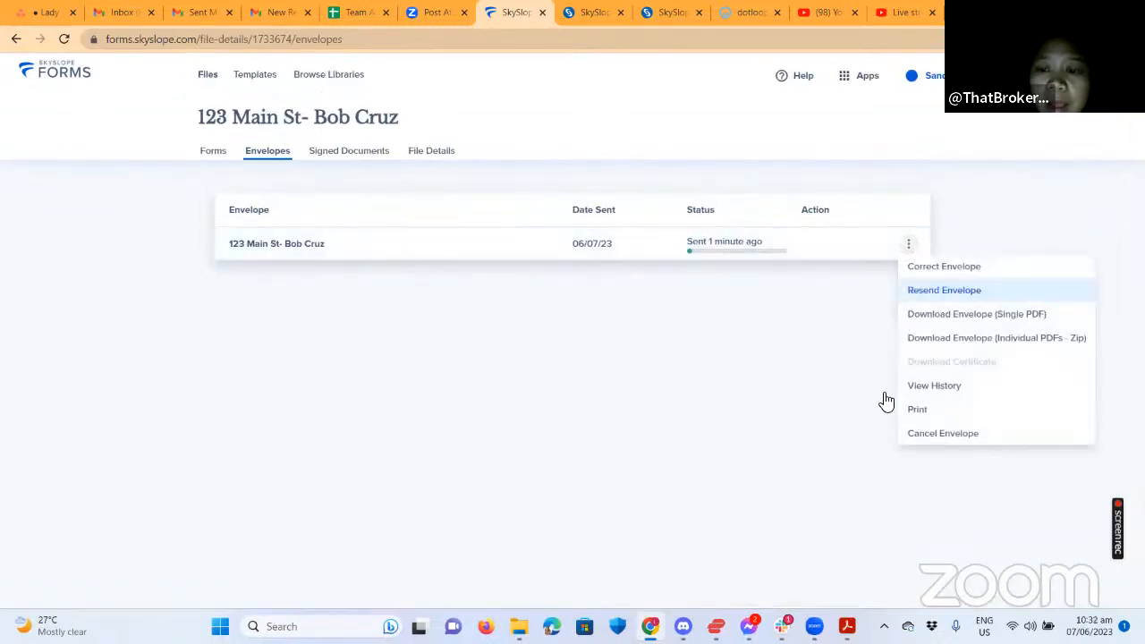
left_click(945, 290)
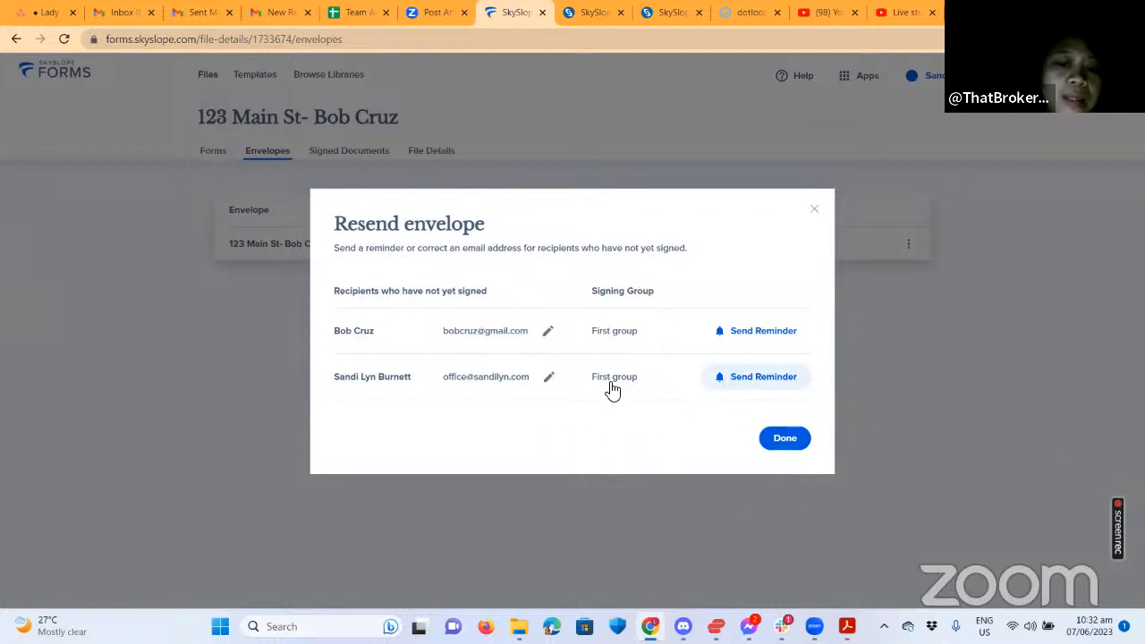
left_click(761, 376)
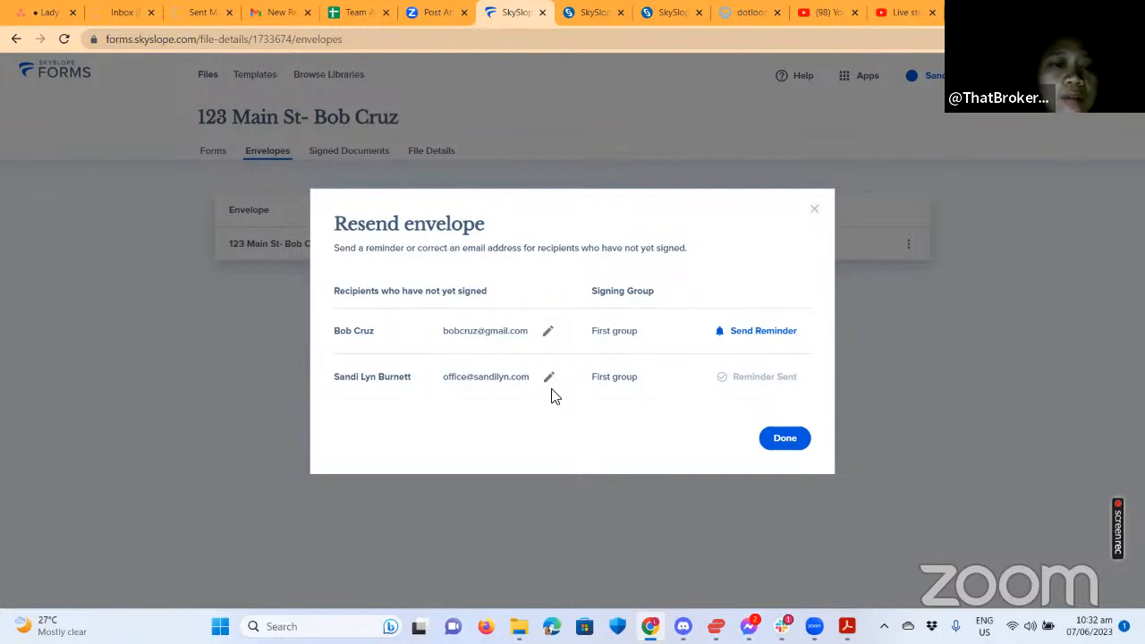
left_click(784, 440)
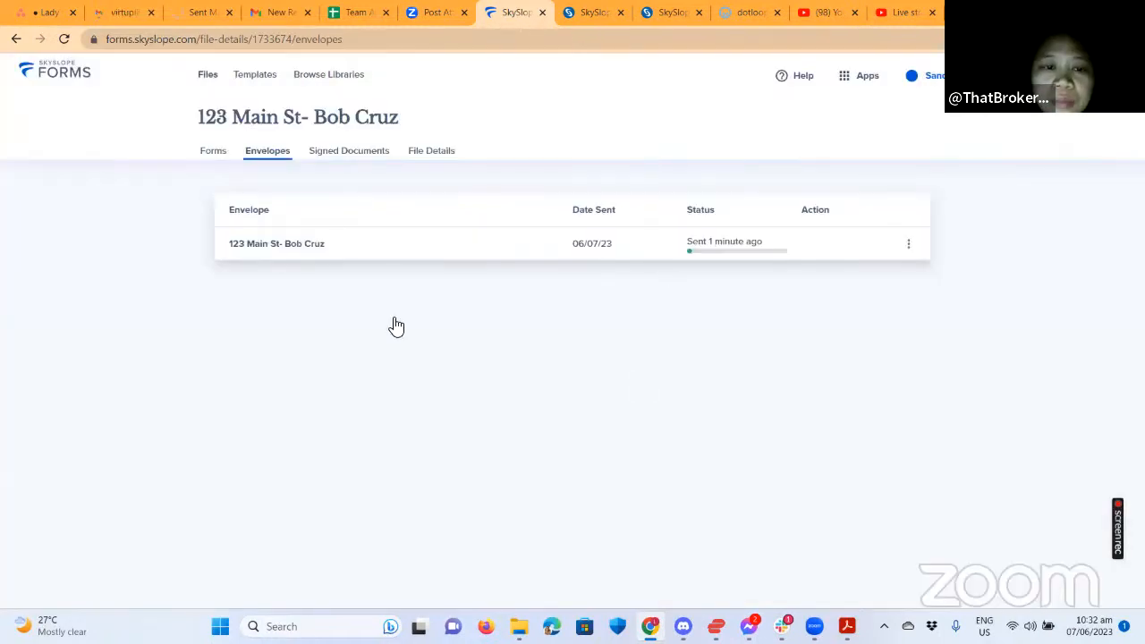
left_click(363, 153)
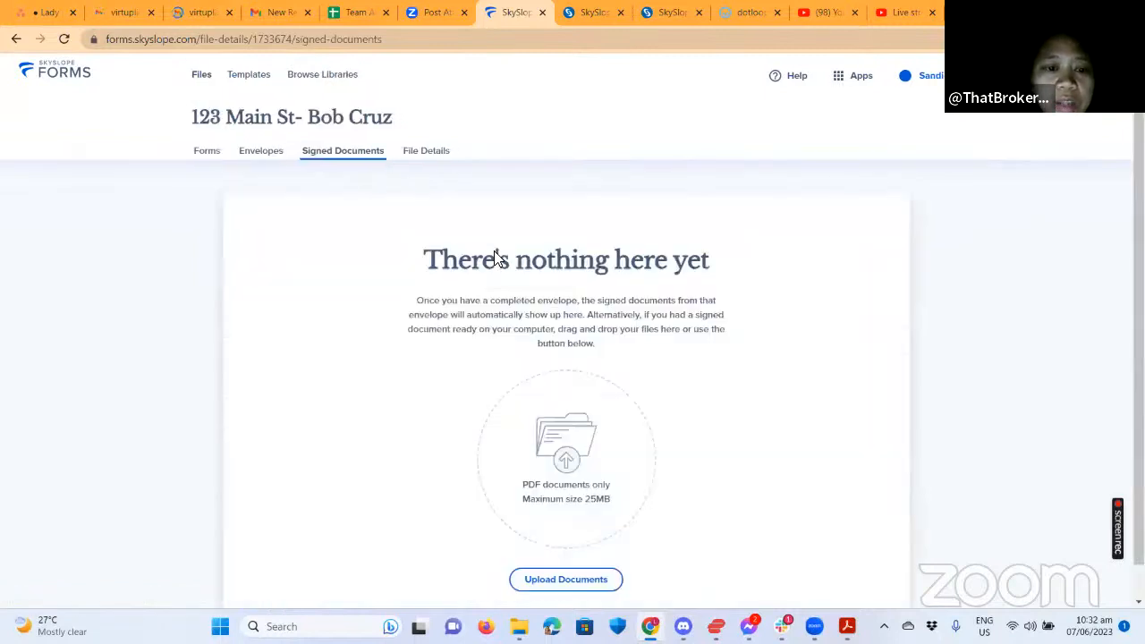
Review file details: sale price 200,000.00, closing 07/07/2023, property at 123 main st, davenport.
scroll(694, 396, "down", 1)
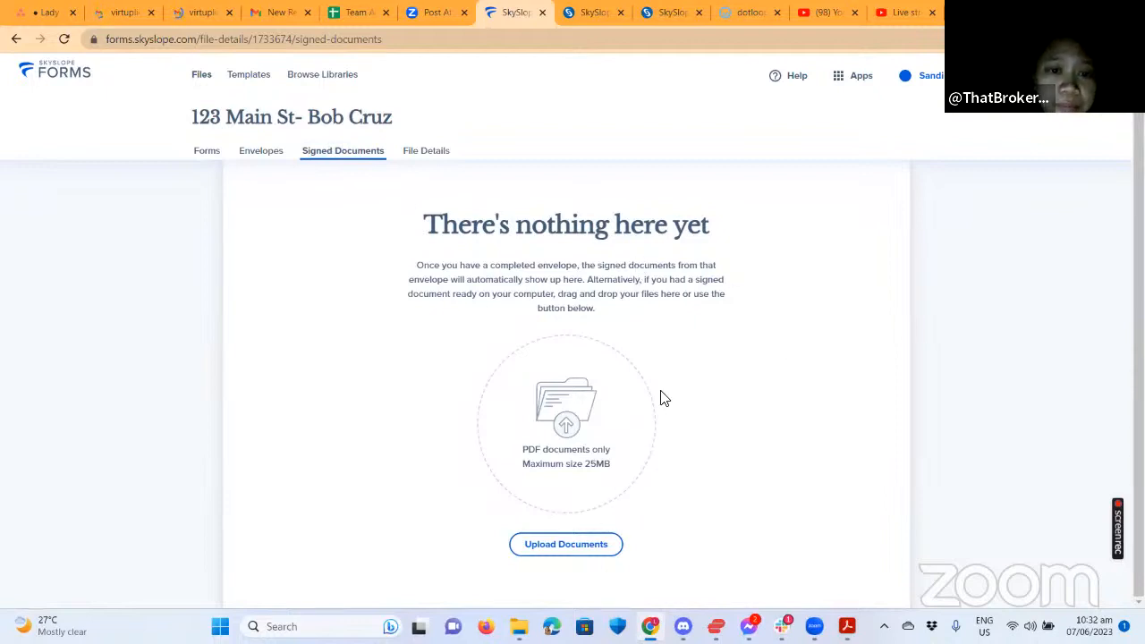
left_click(429, 150)
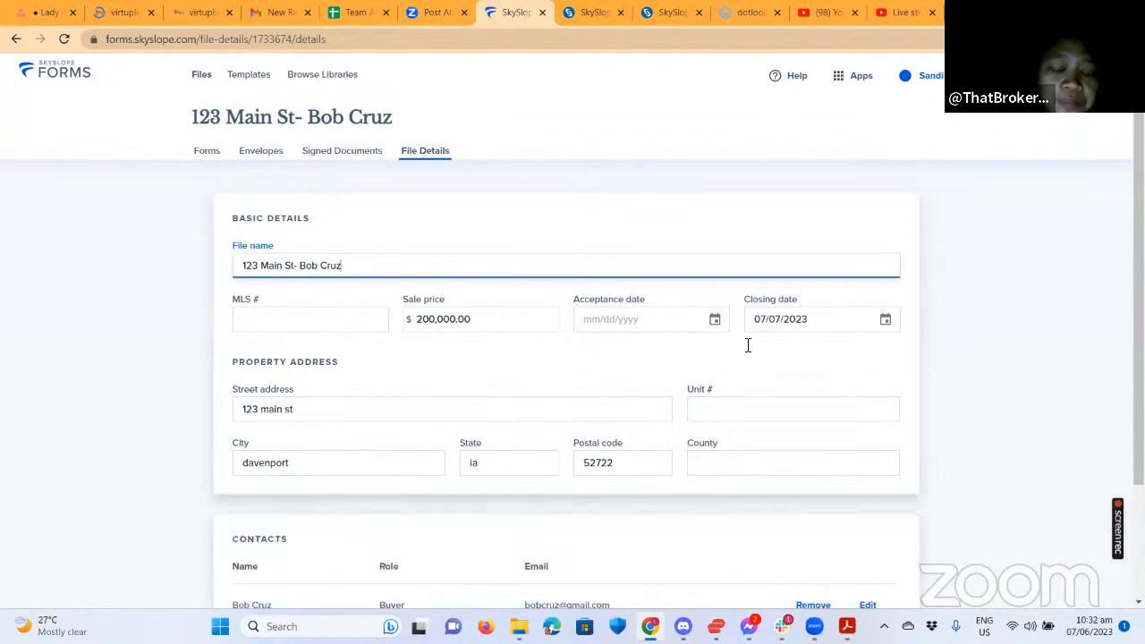
scroll(688, 396, "down", 2)
scroll(537, 430, "up", 2)
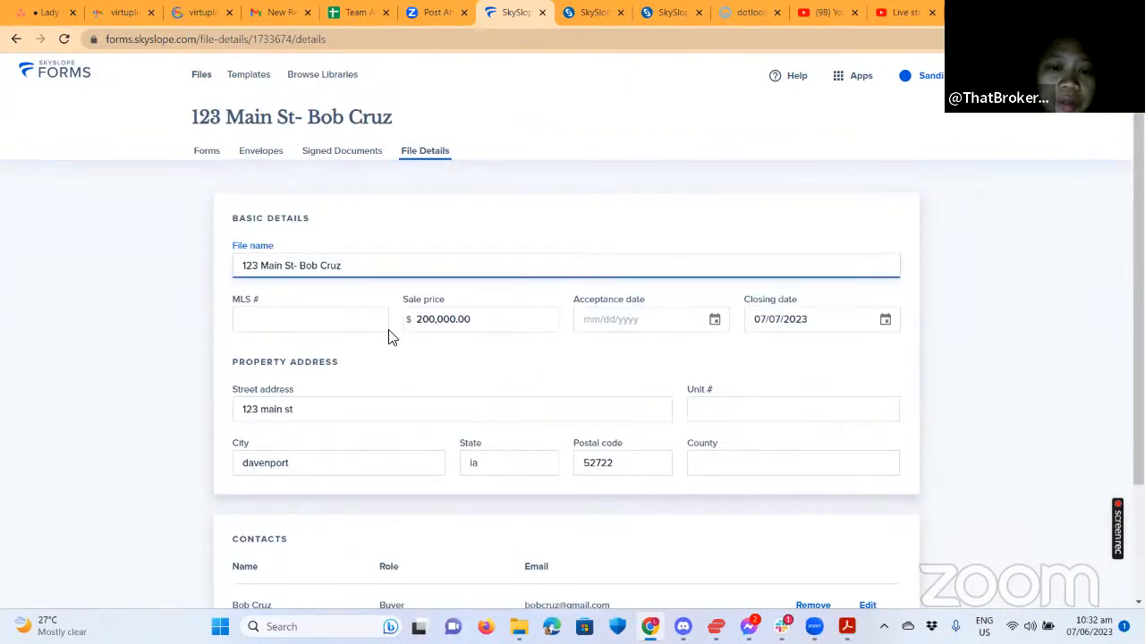
scroll(542, 422, "down", 2)
scroll(351, 372, "up", 1)
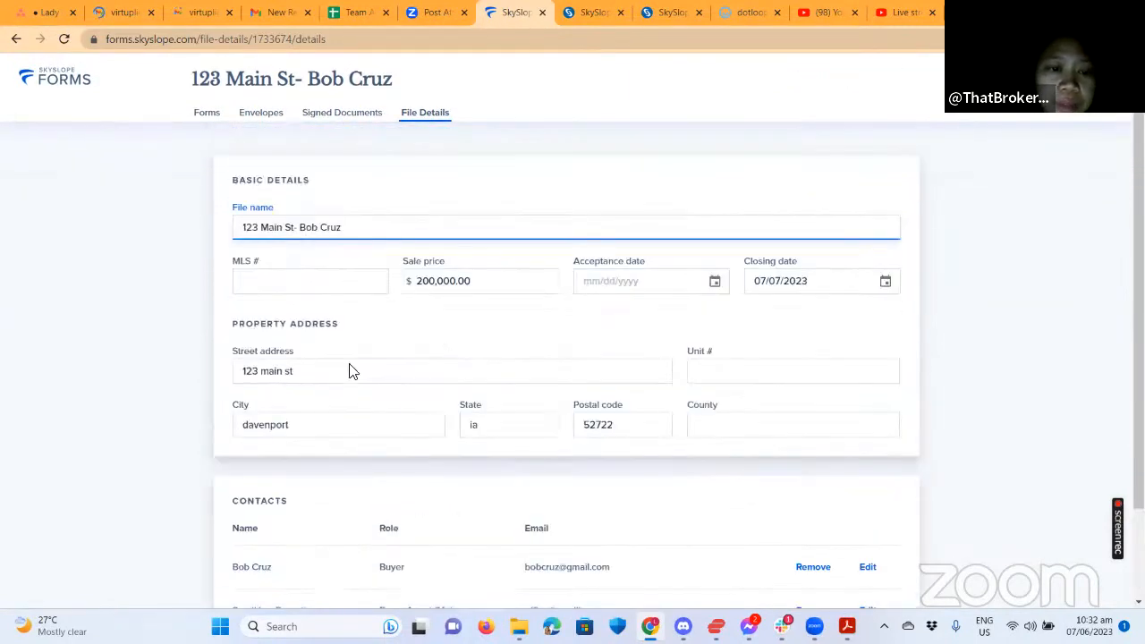
scroll(351, 371, "up", 1)
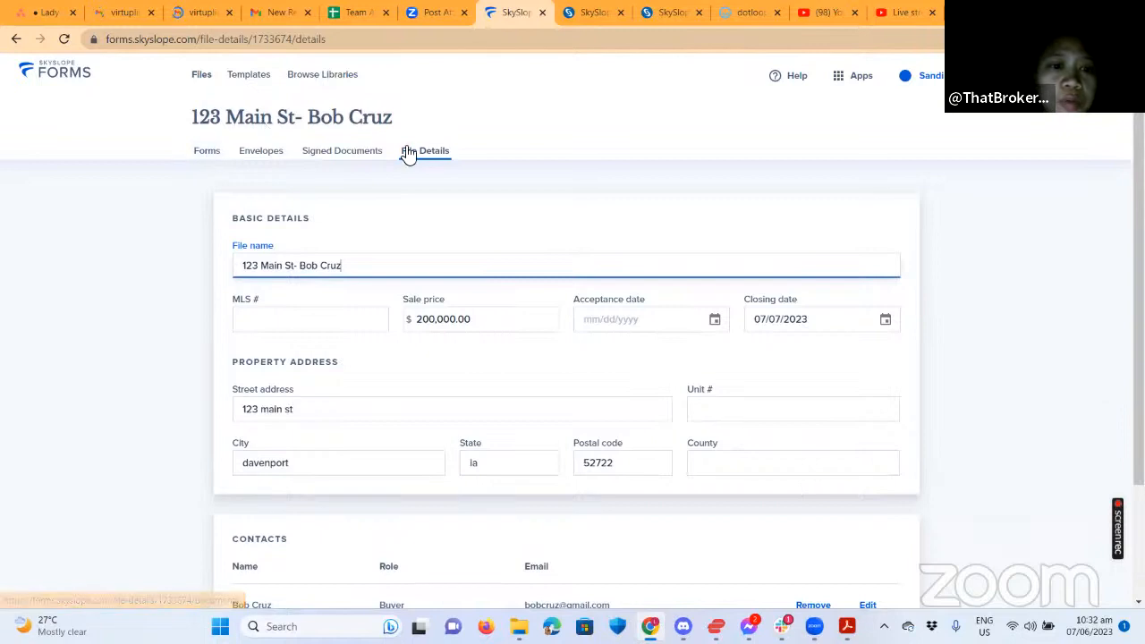
left_click(252, 77)
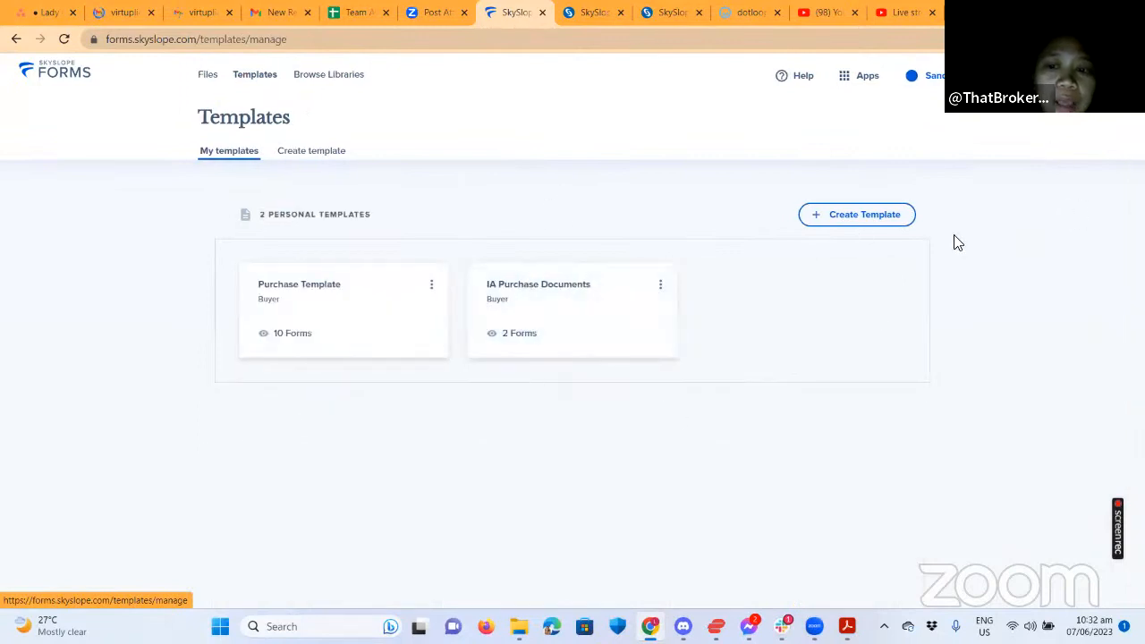
Begin a new Seller template up to the naming screen, without creating it.
left_click(893, 222)
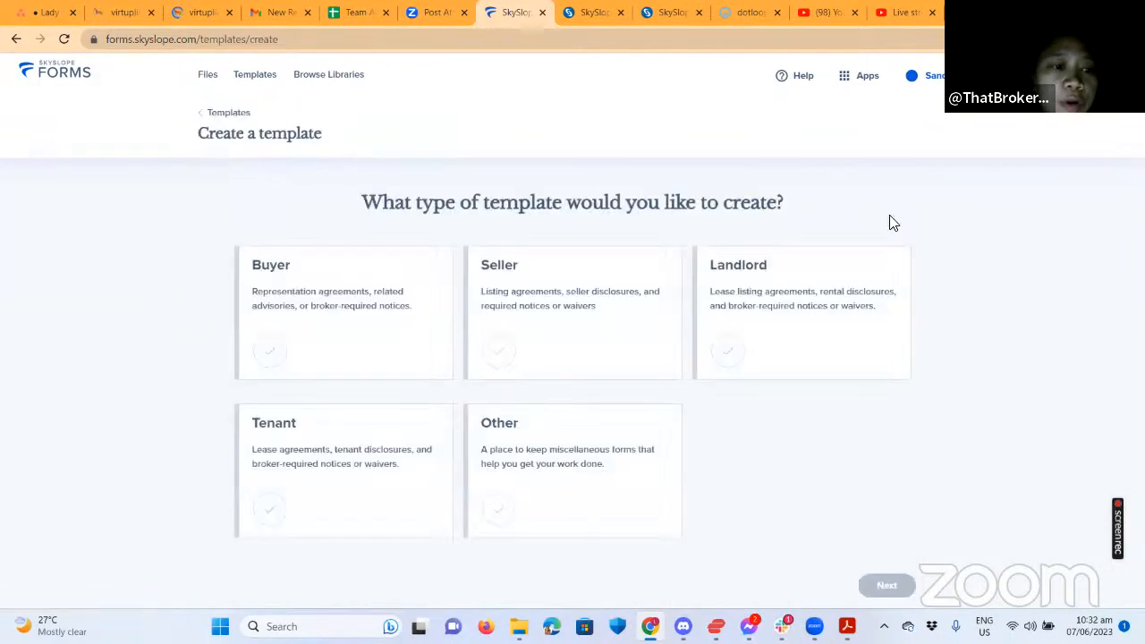
left_click(503, 318)
left_click(891, 547)
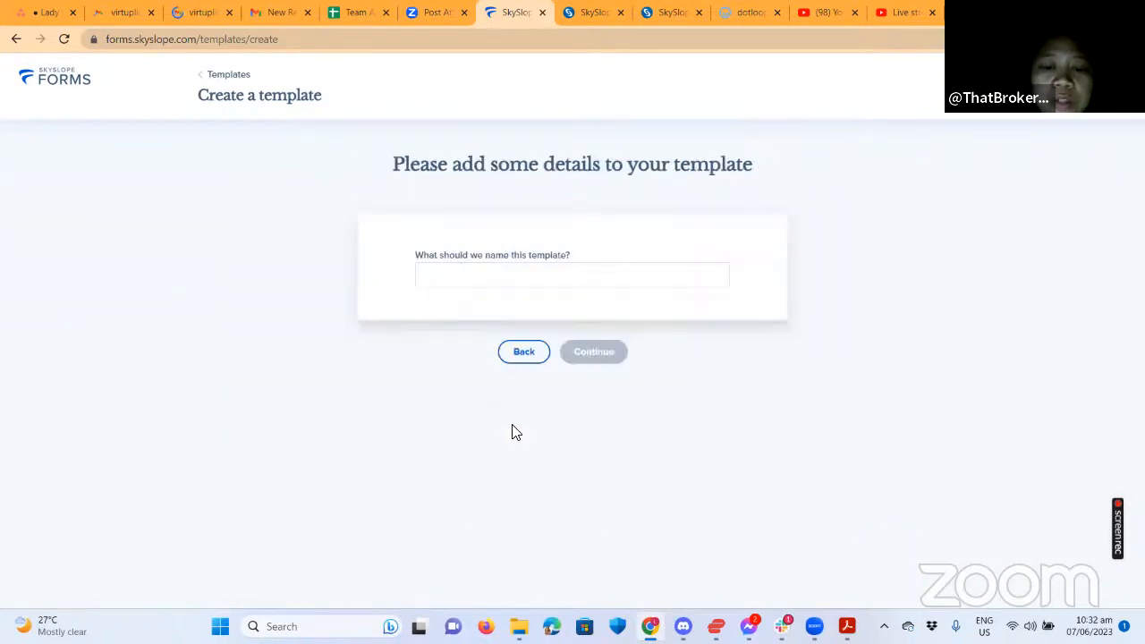
left_click(477, 275)
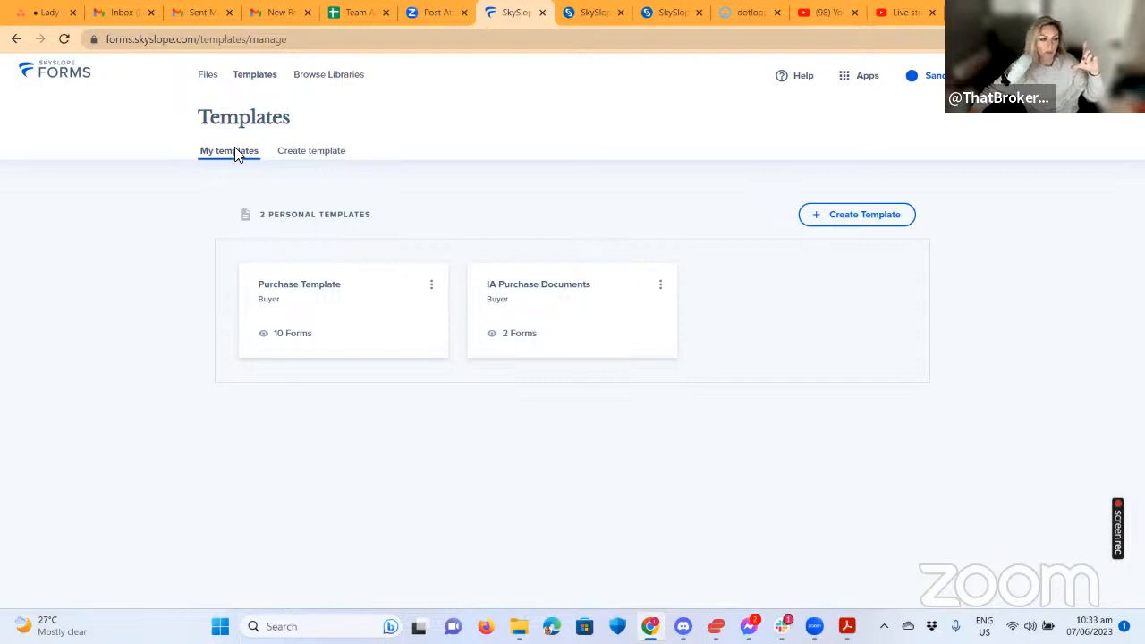
Browse the 73 library forms and list the library filter options, including eXp Iowa.
left_click(326, 79)
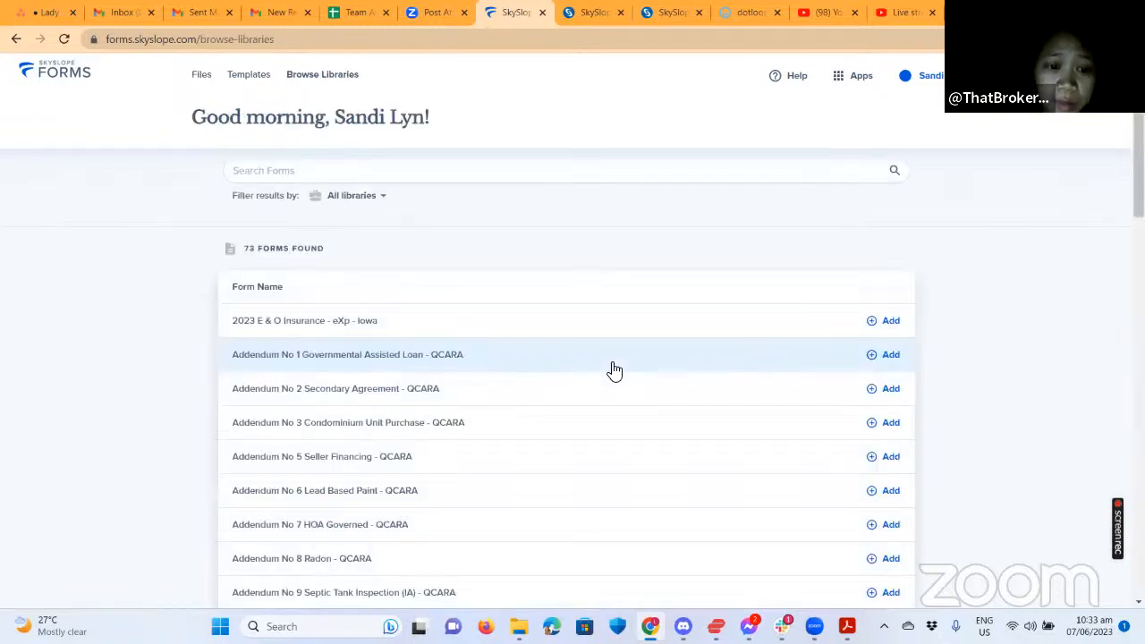
scroll(626, 370, "down", 2)
scroll(773, 409, "down", 2)
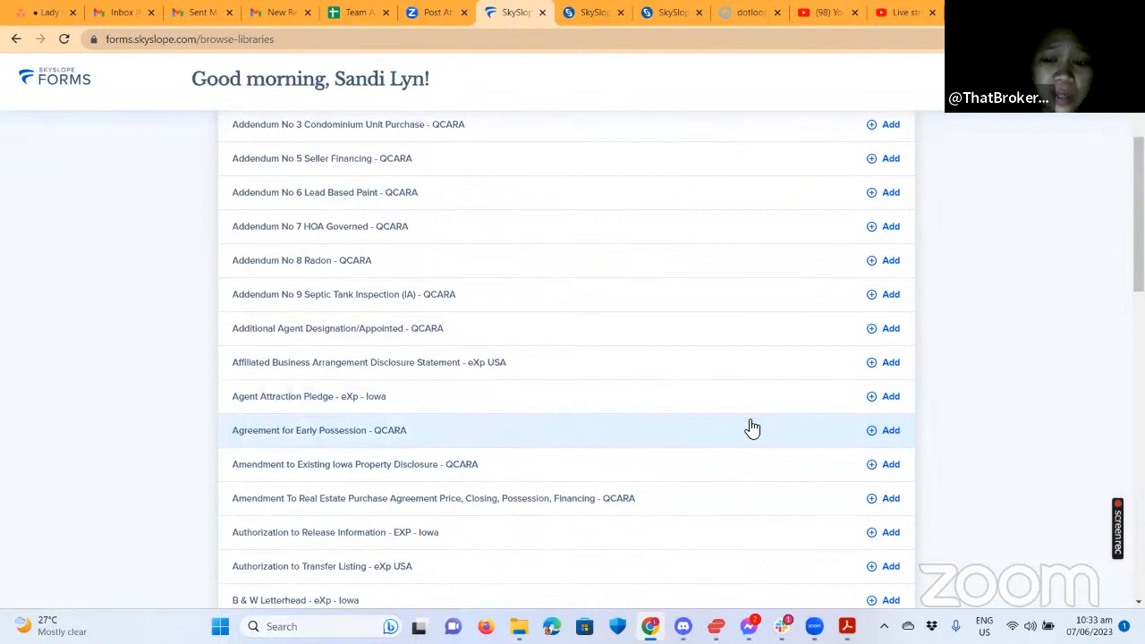
scroll(703, 459, "up", 4)
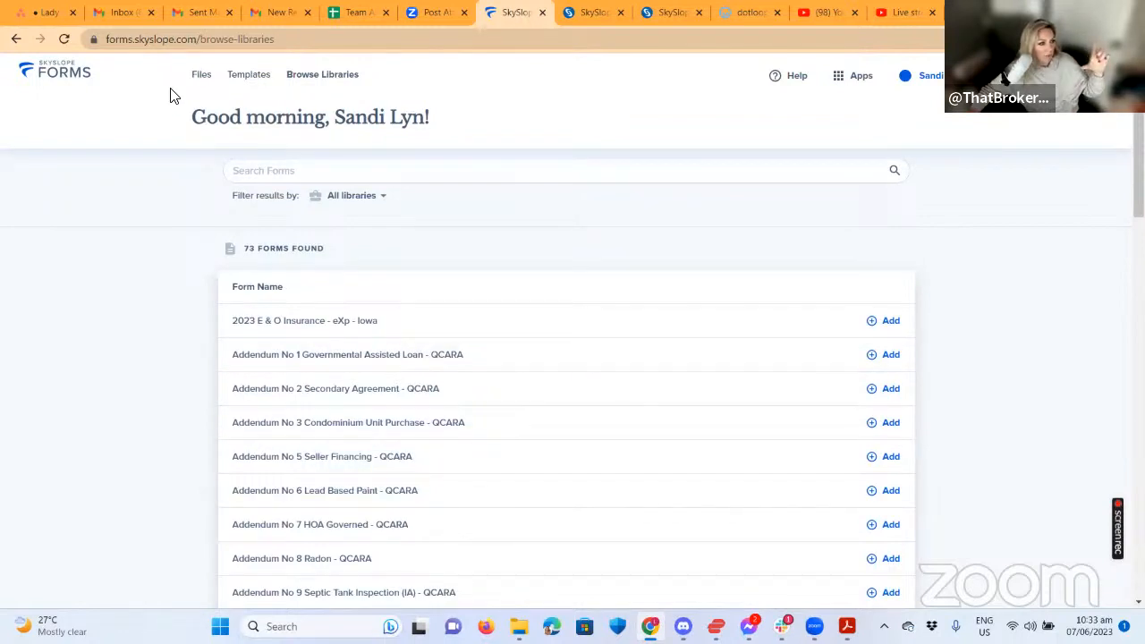
left_click(235, 79)
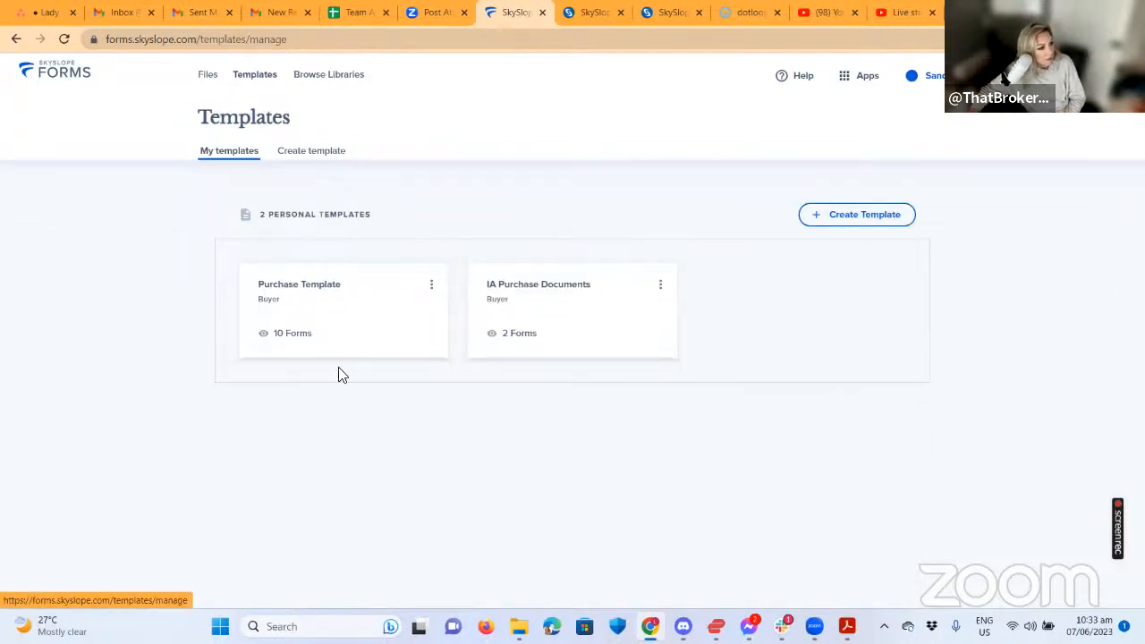
left_click(328, 75)
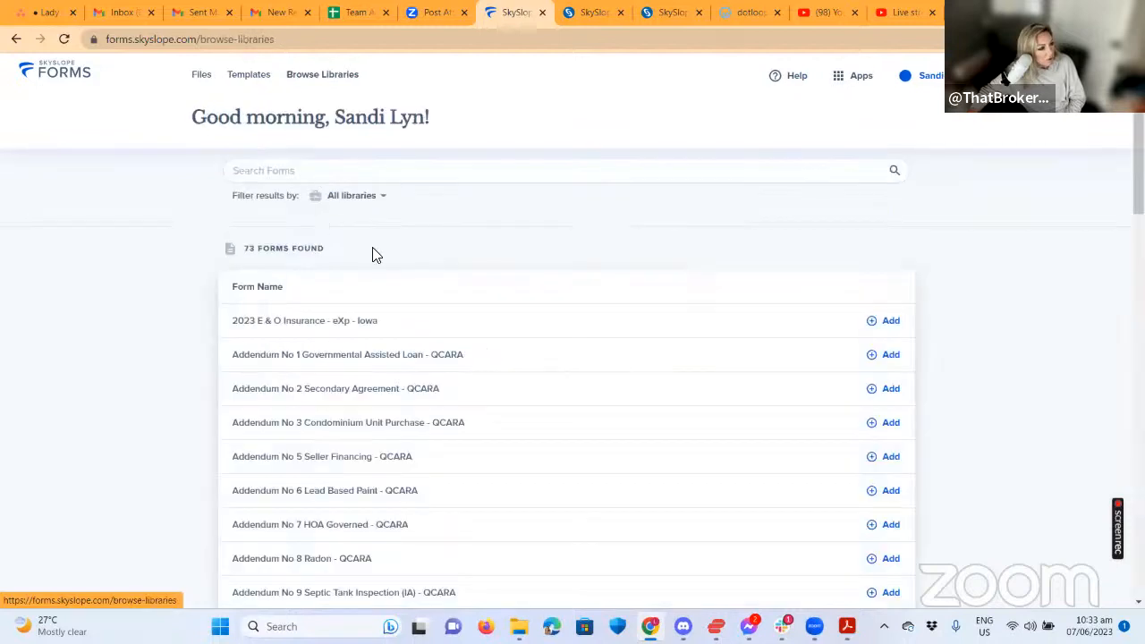
left_click(368, 195)
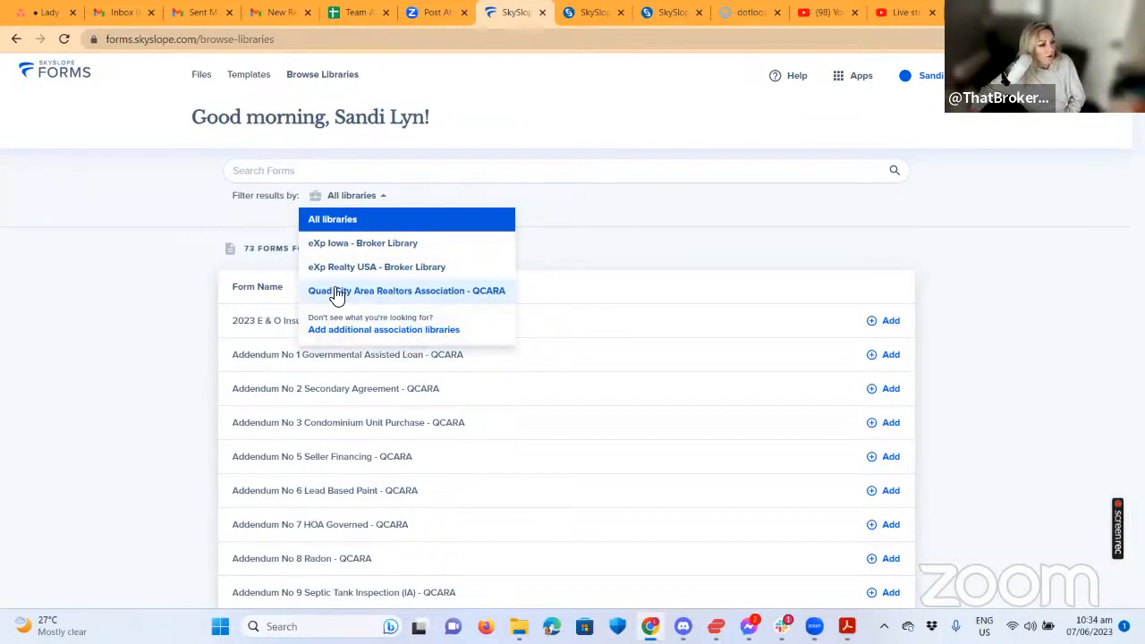
Search the additional association libraries for 'IAR' after first trying 'IOWA', revealing four matching associations.
left_click(372, 331)
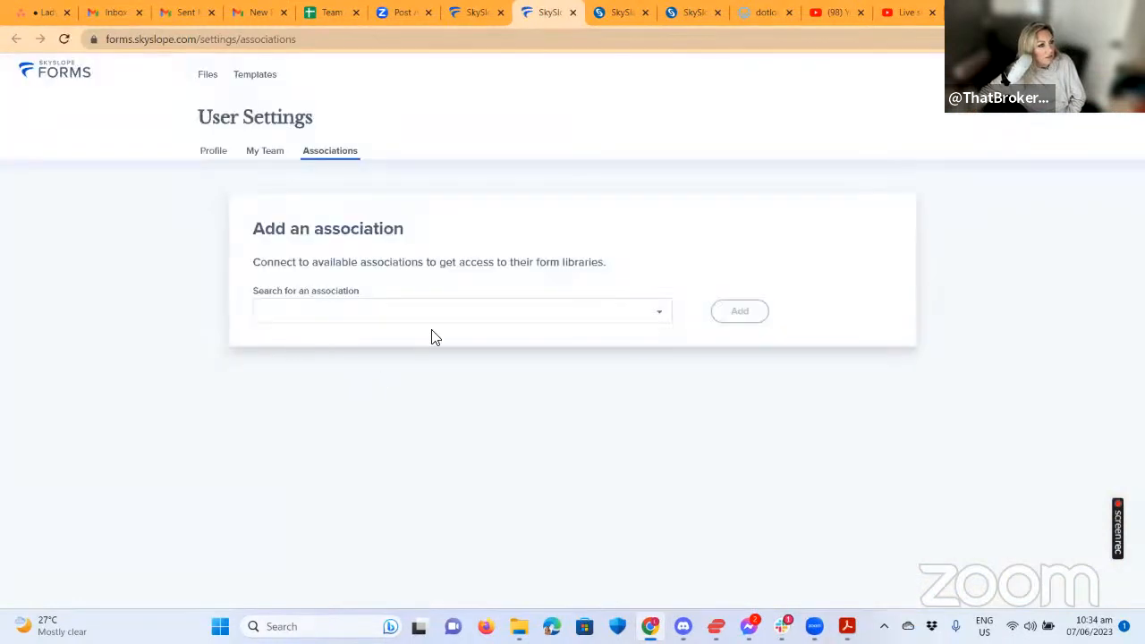
left_click(520, 311)
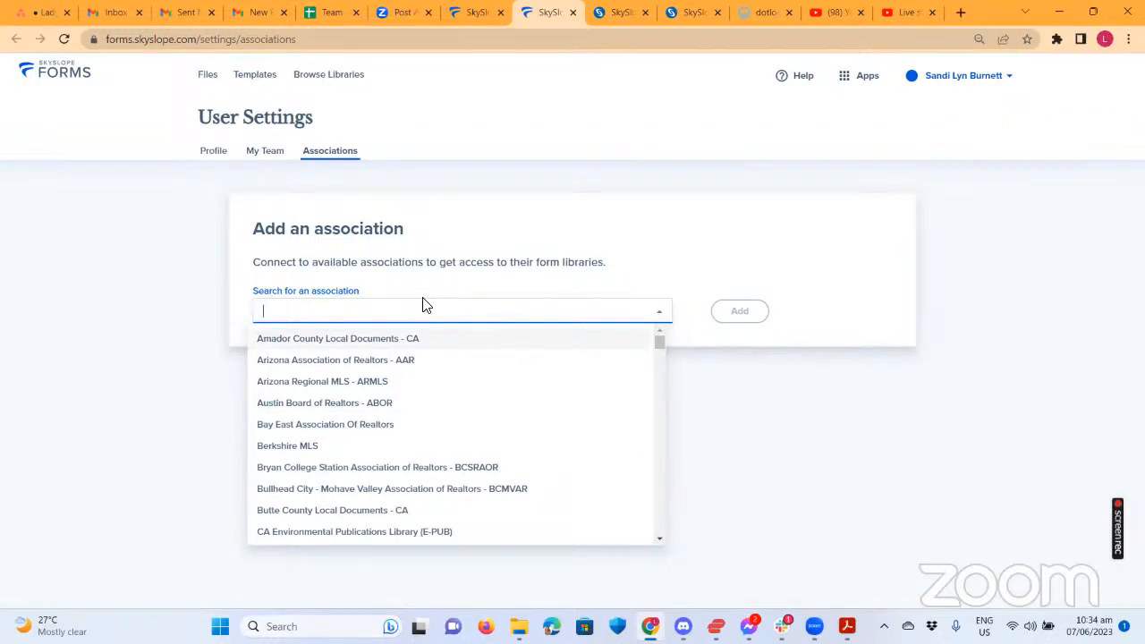
type("IOWA")
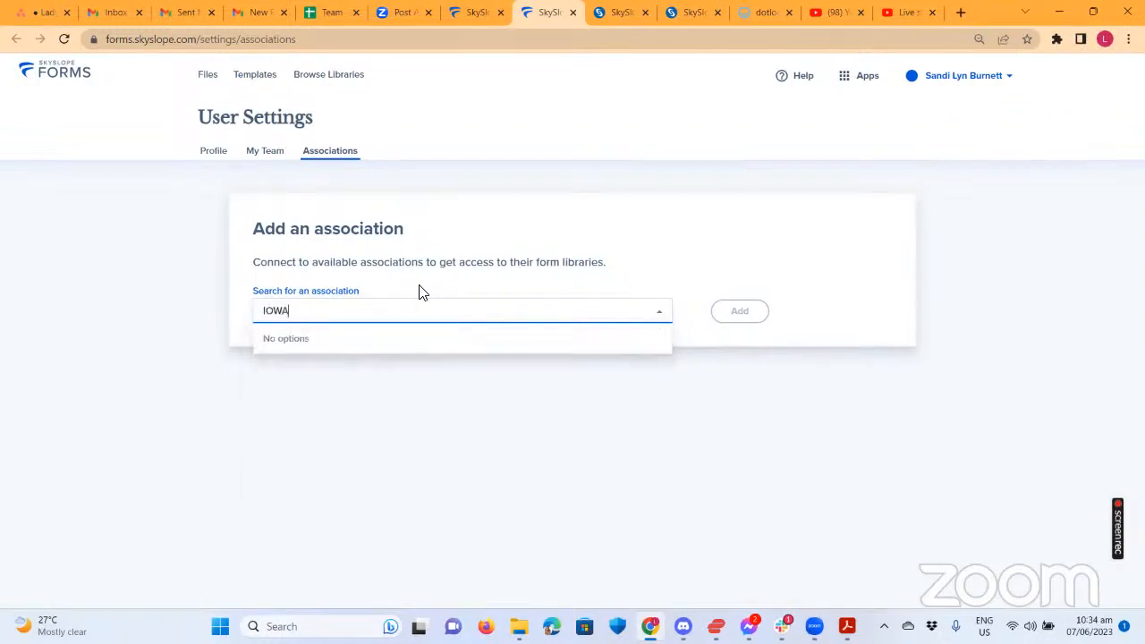
key("BackSpace")
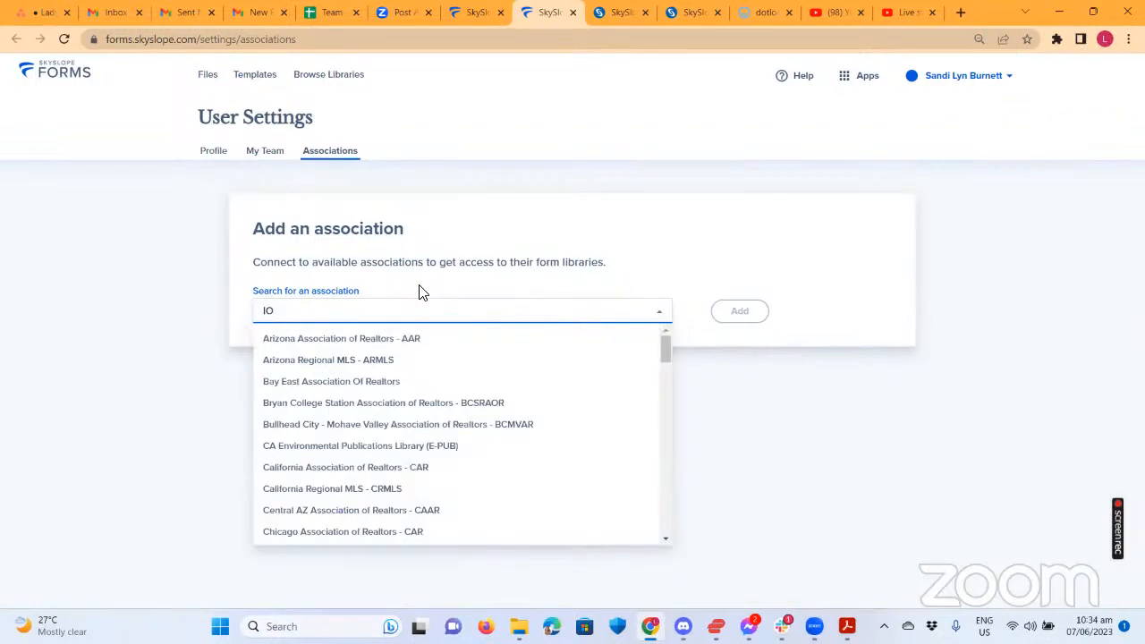
key("BackSpace")
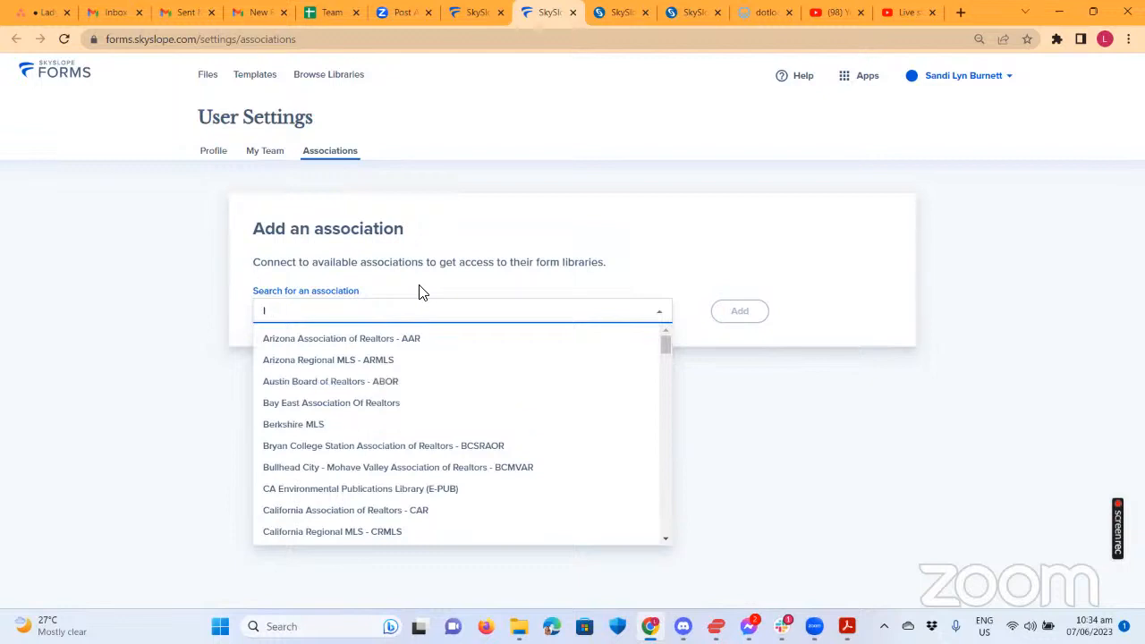
type("AR")
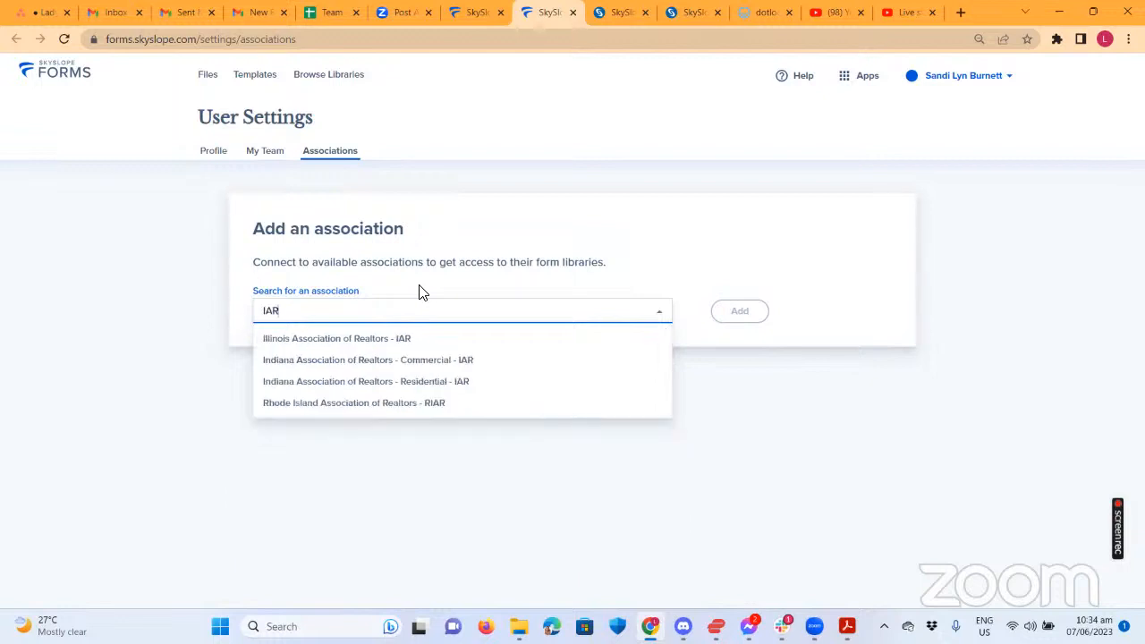
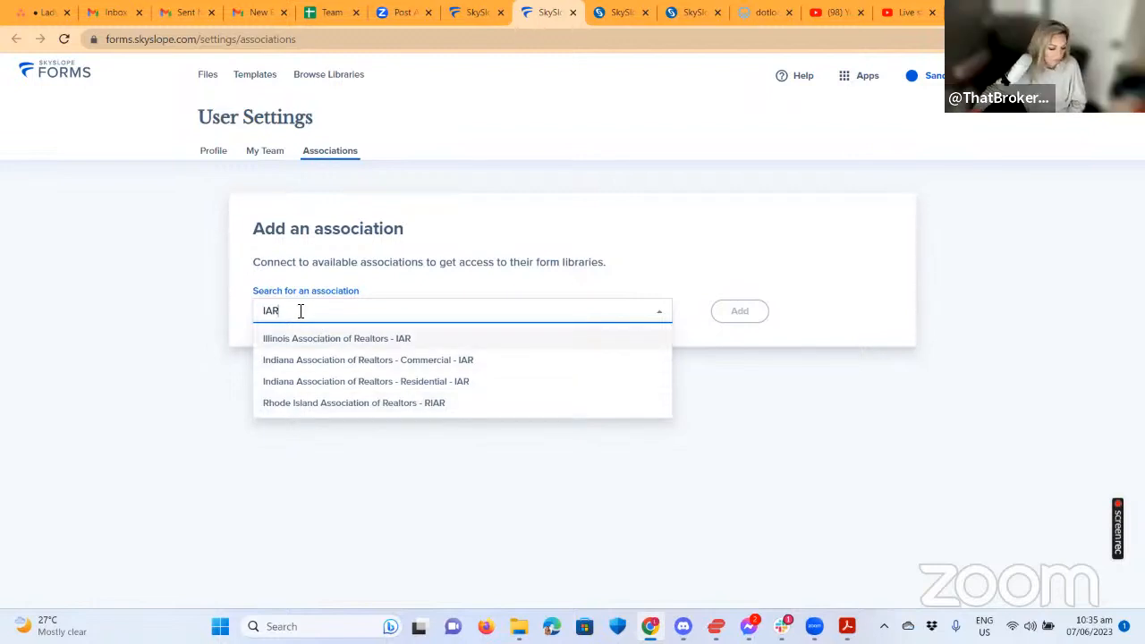
Search the associations for IAR, then 'Il', and choose Illinois Association of Realtors - IAR.
left_click_drag(300, 311, 231, 316)
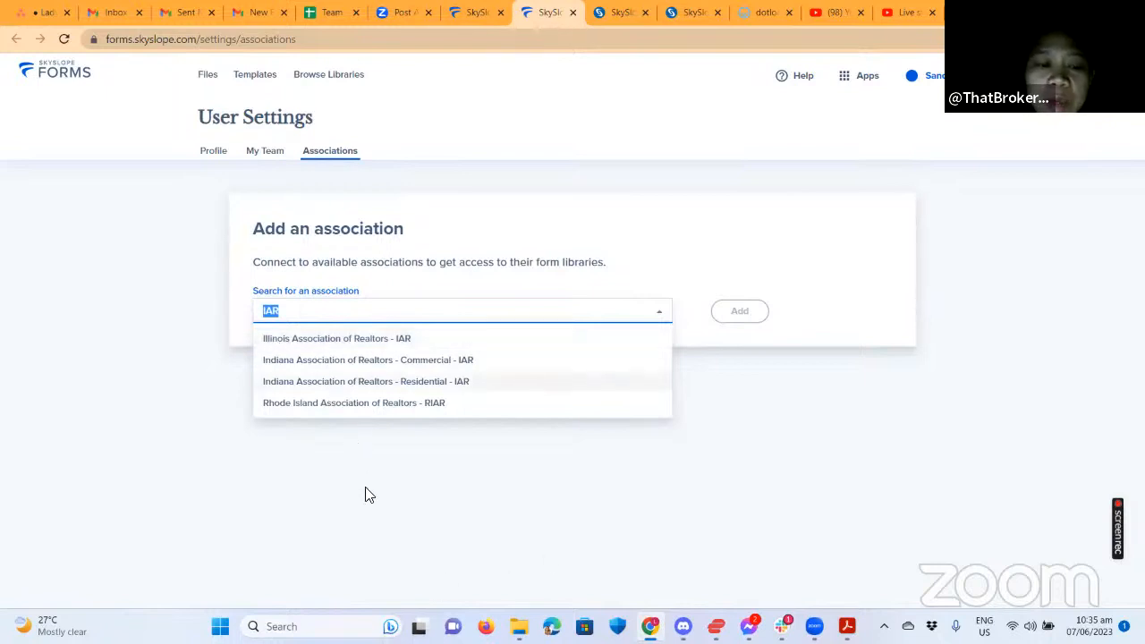
left_click(370, 495)
left_click(299, 317)
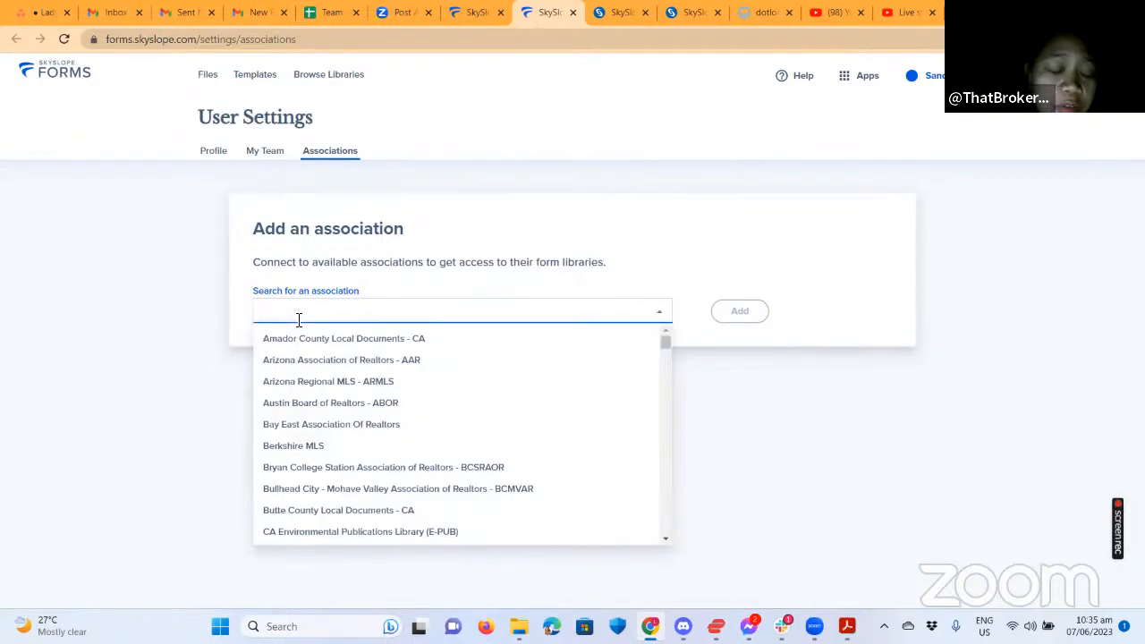
type("I")
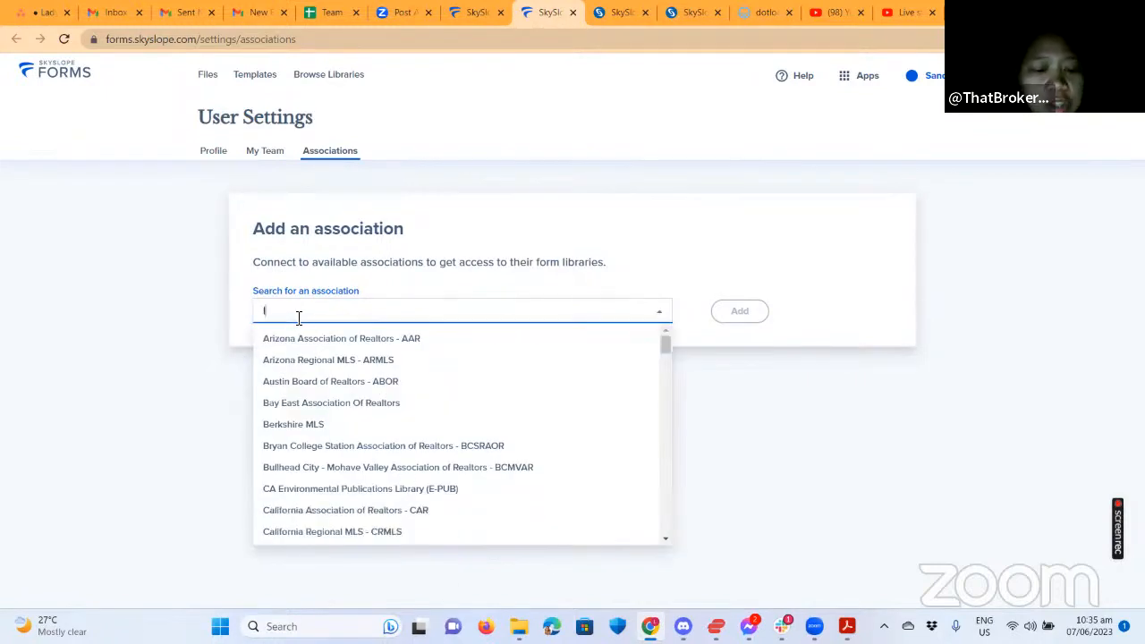
type("AR")
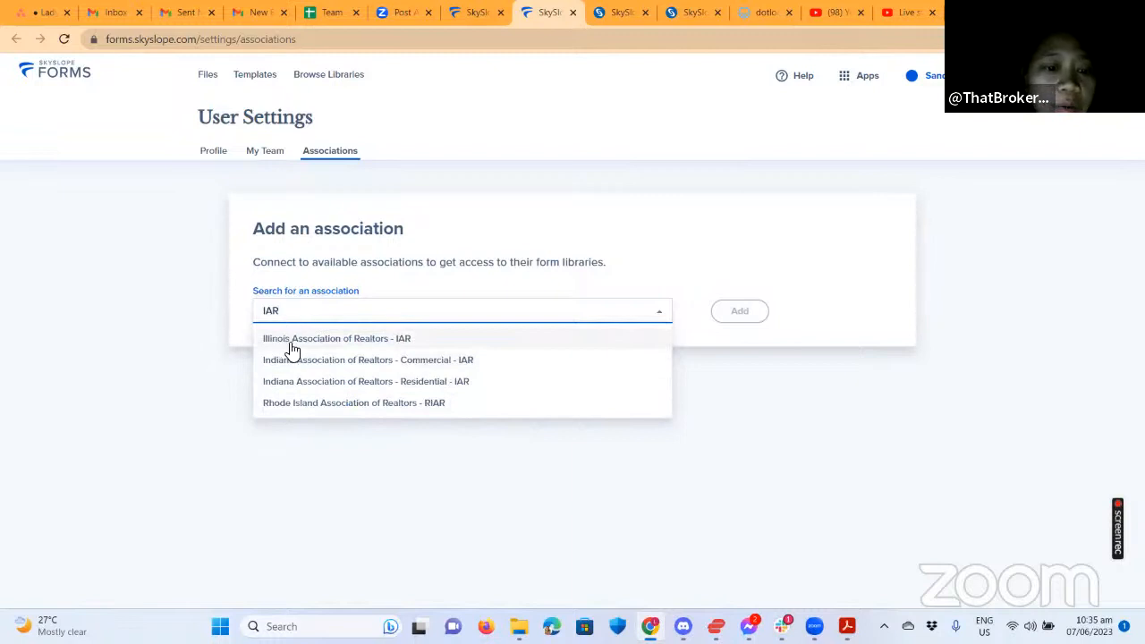
left_click_drag(300, 311, 230, 249)
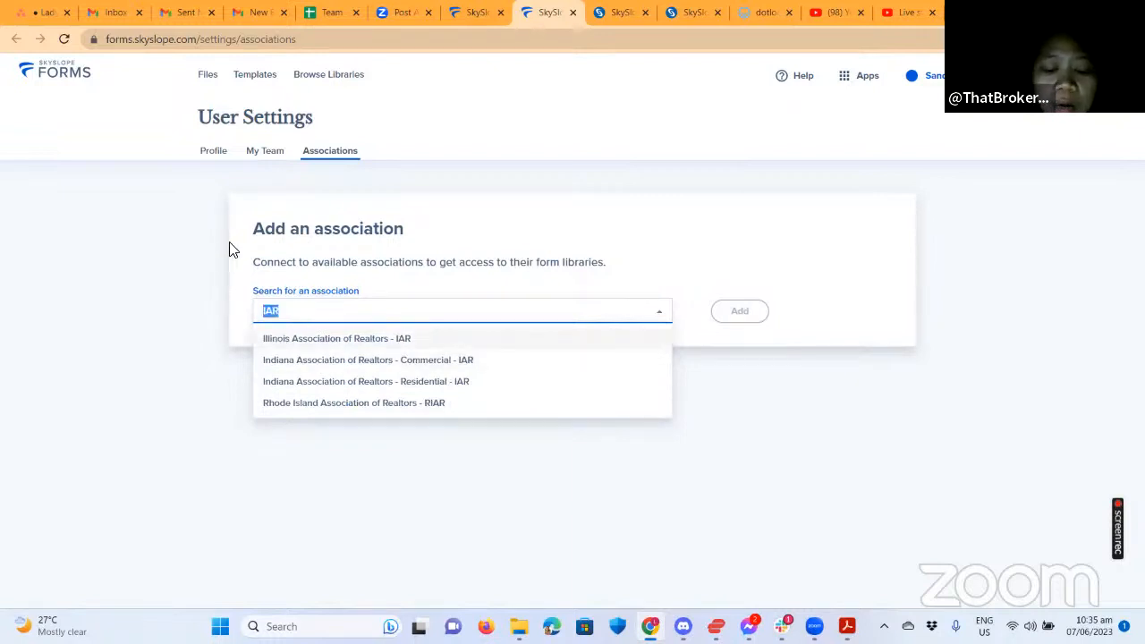
type("Il")
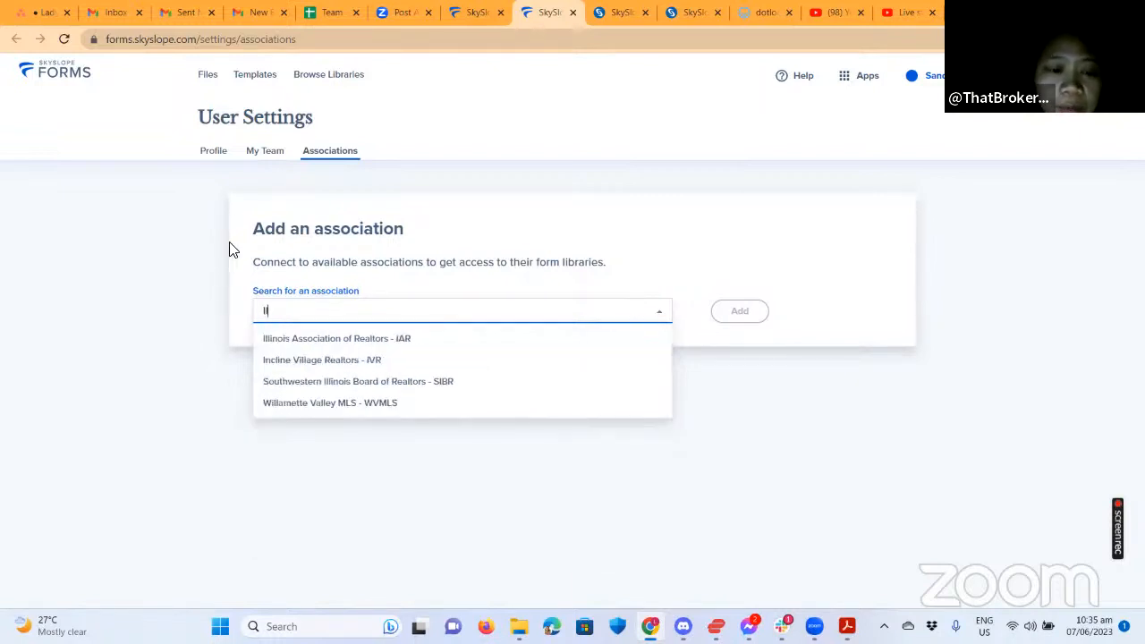
left_click(342, 343)
Add the Illinois association, then leave its NRDS ID authorization unfilled for the Profile settings.
left_click(767, 319)
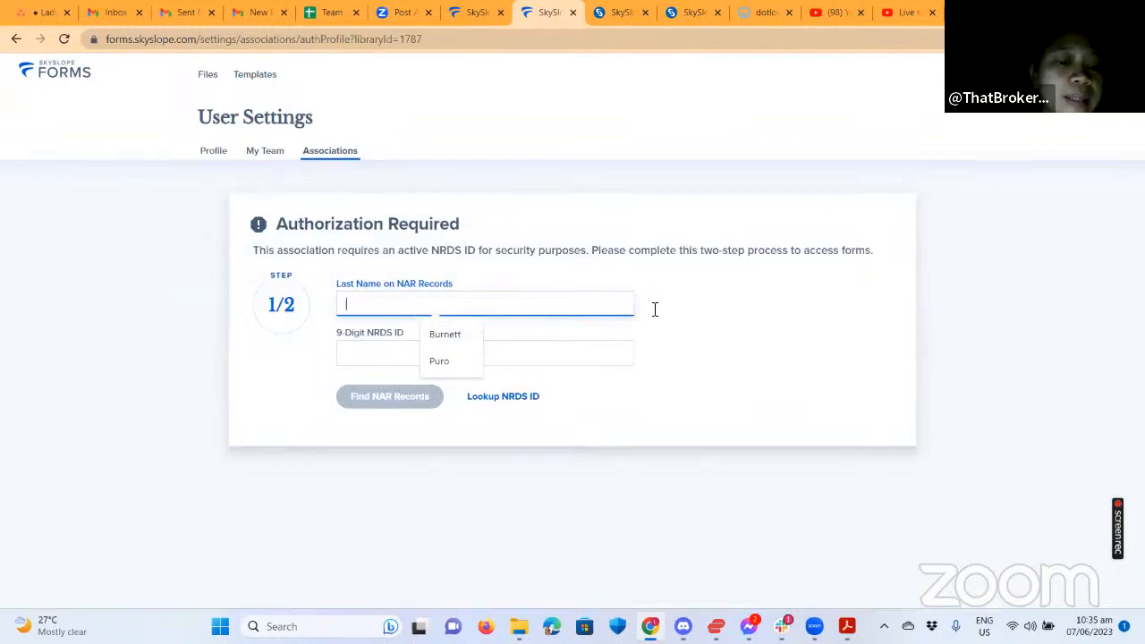
left_click(374, 352)
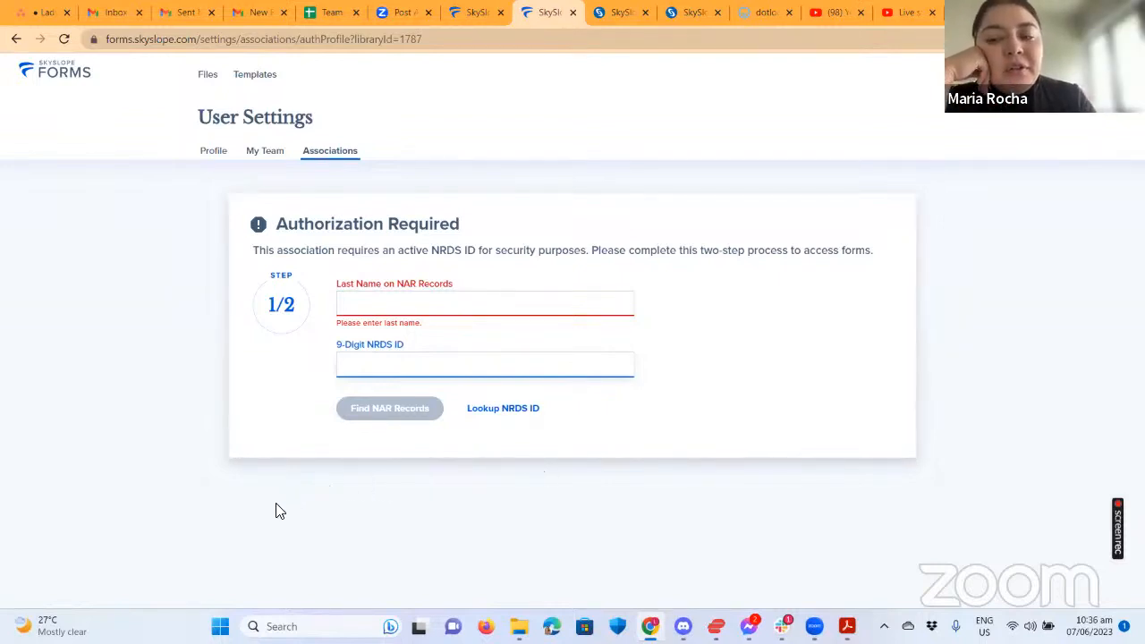
left_click(216, 152)
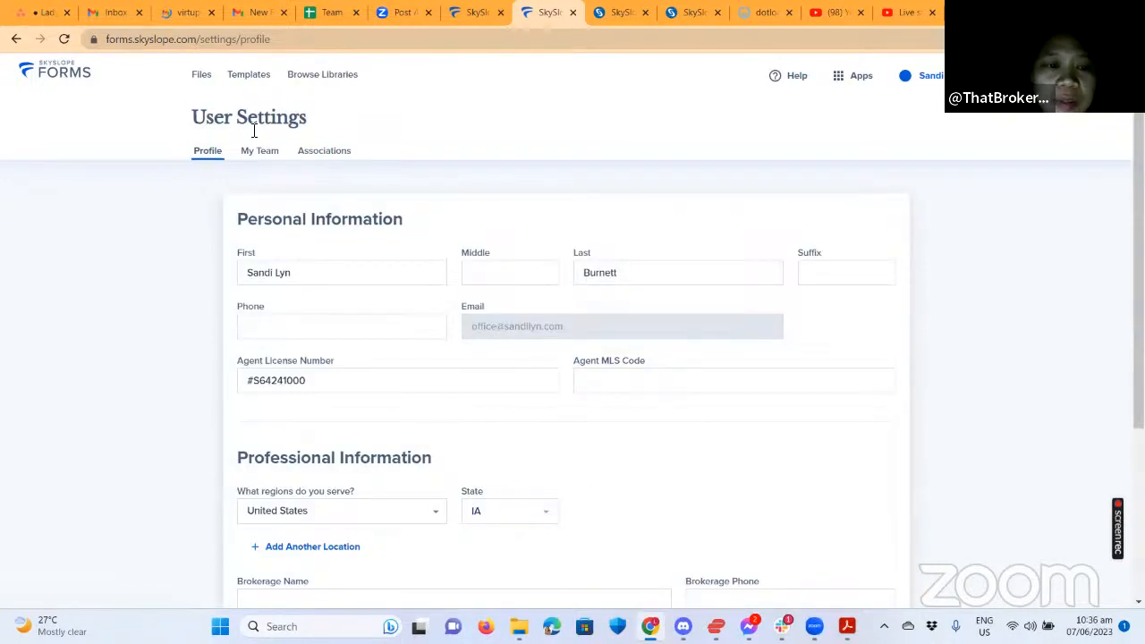
Return to Files and open the 123 Main St buyer file.
left_click(200, 76)
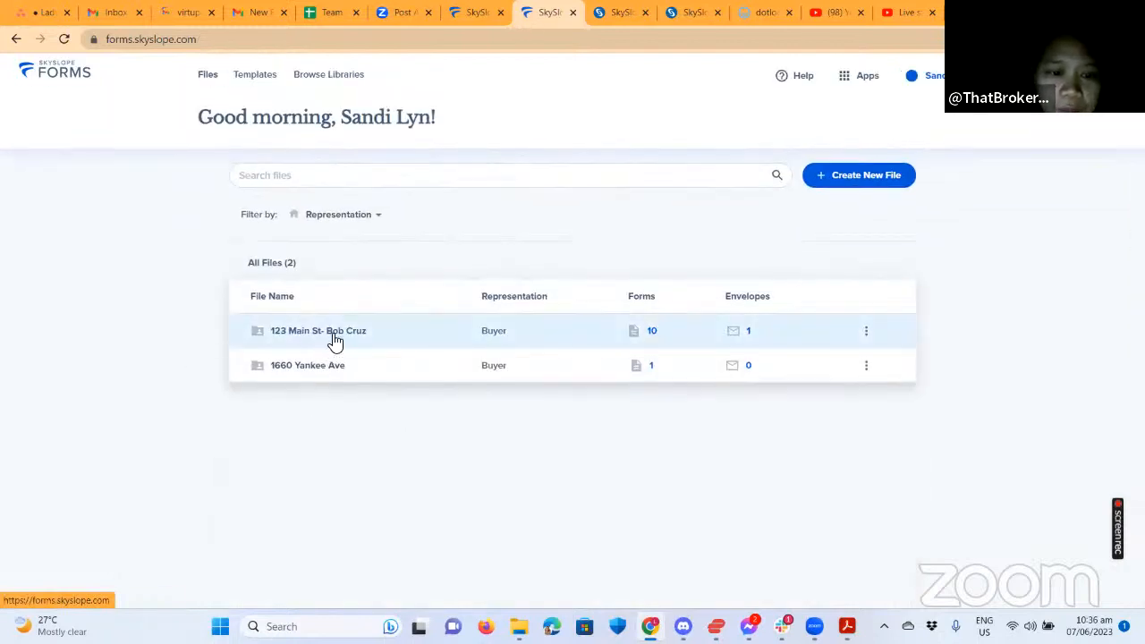
left_click(337, 331)
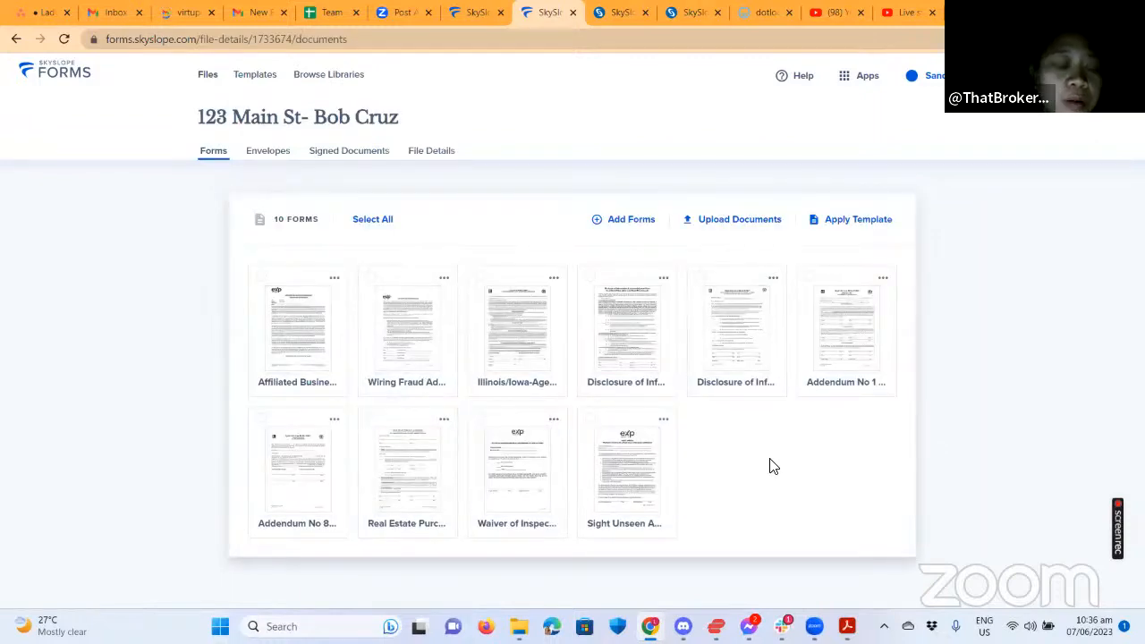
left_click(727, 224)
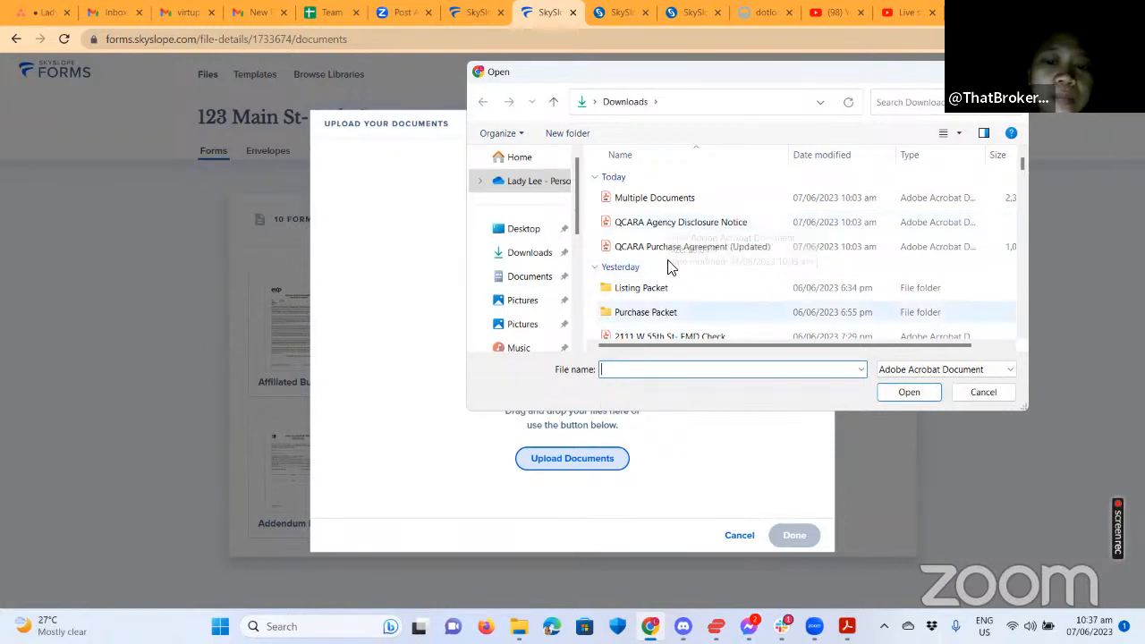
scroll(680, 290, "down", 1)
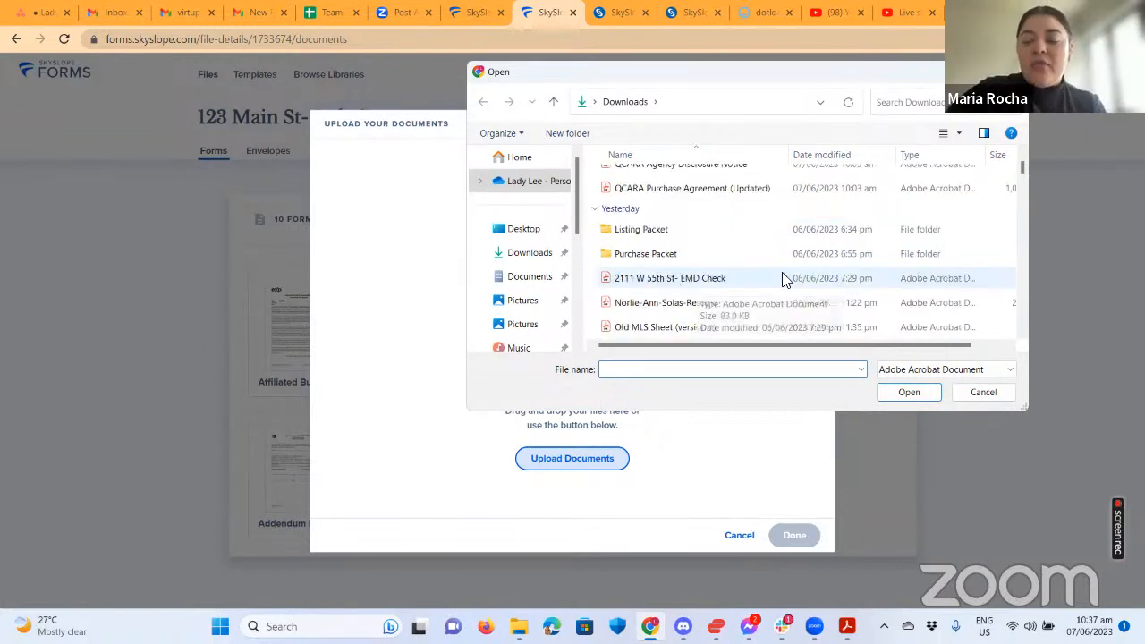
scroll(779, 279, "down", 1)
scroll(779, 281, "down", 1)
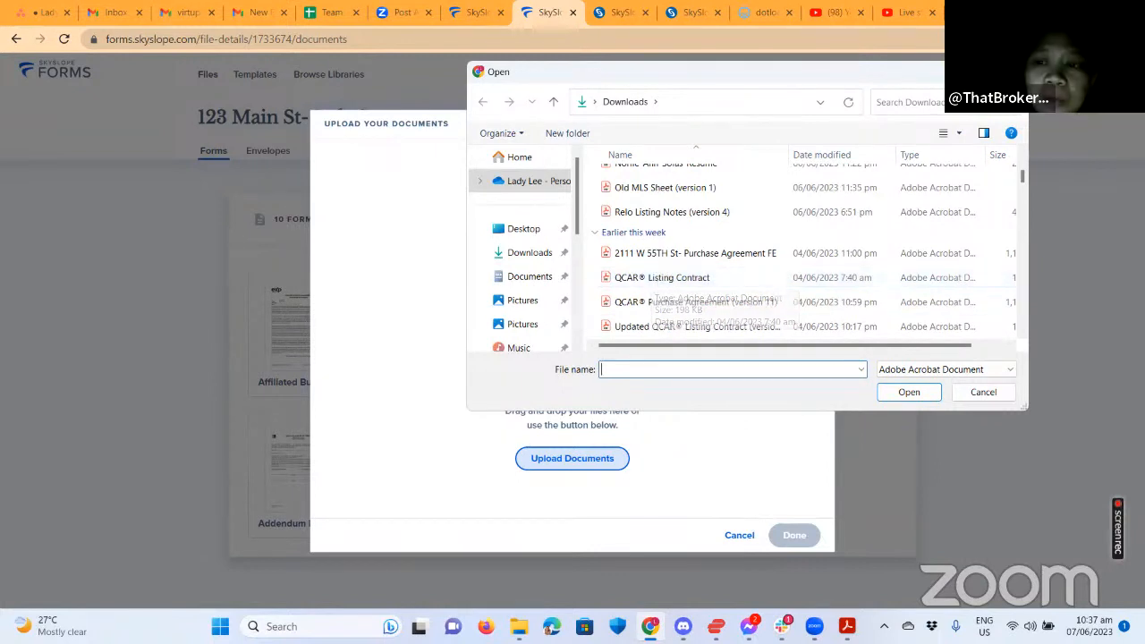
left_click(1010, 72)
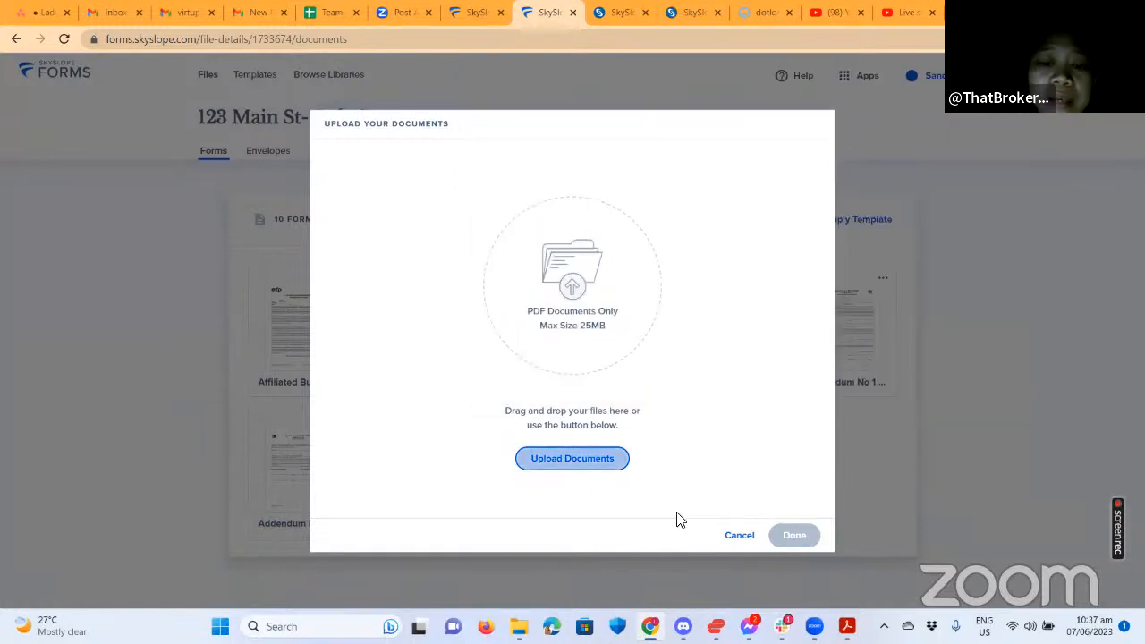
left_click(739, 537)
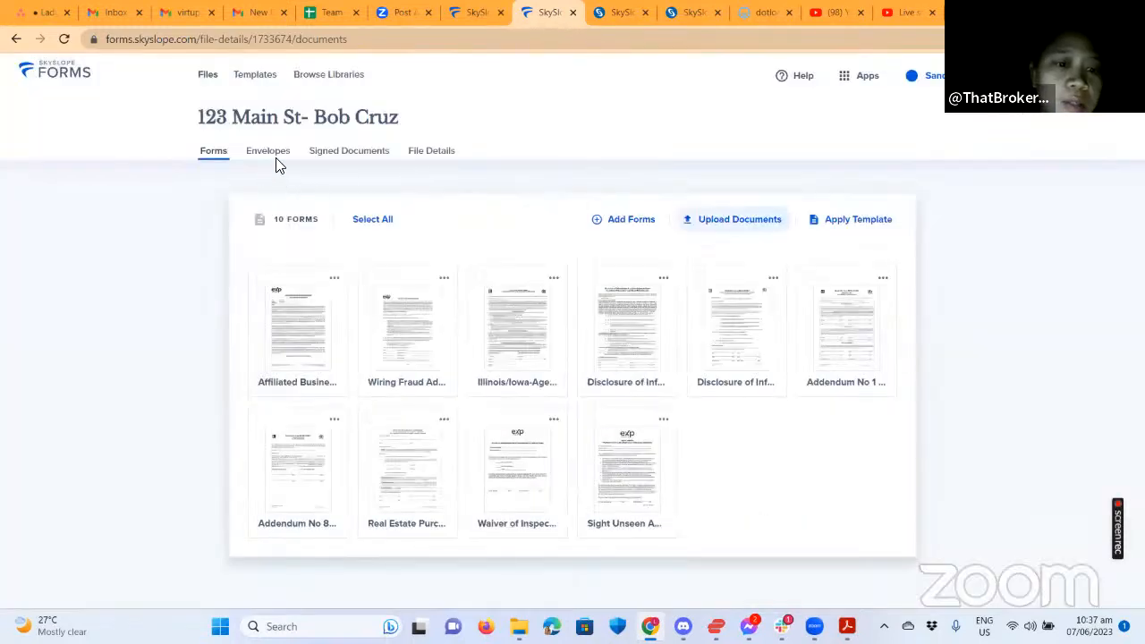
Go to Templates and open the Purchase Template for editing.
left_click(252, 76)
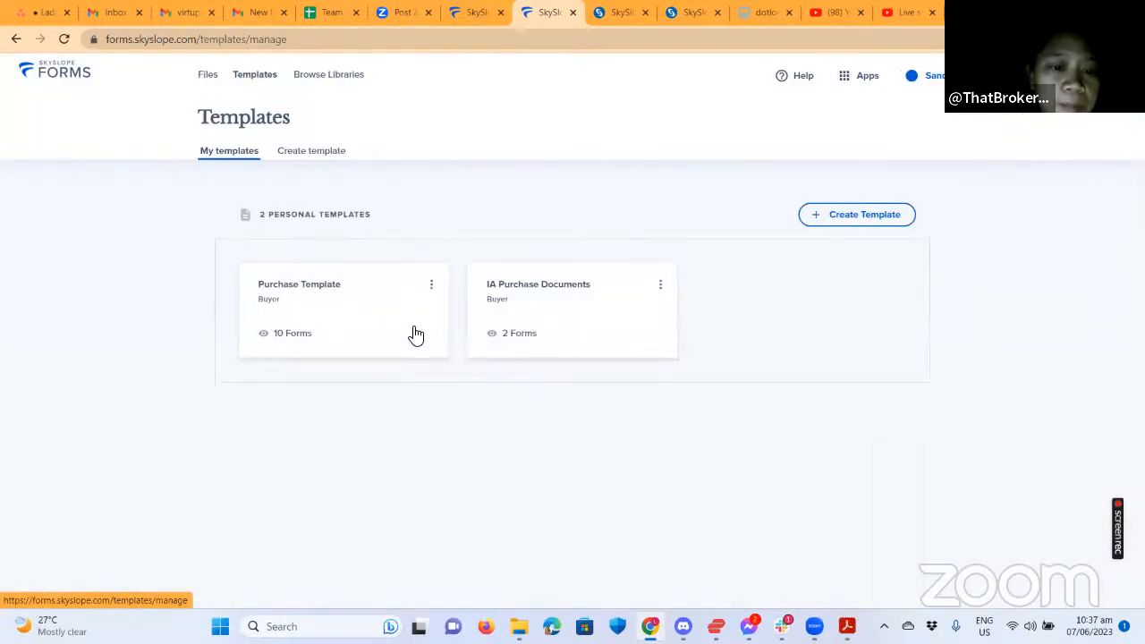
left_click(347, 292)
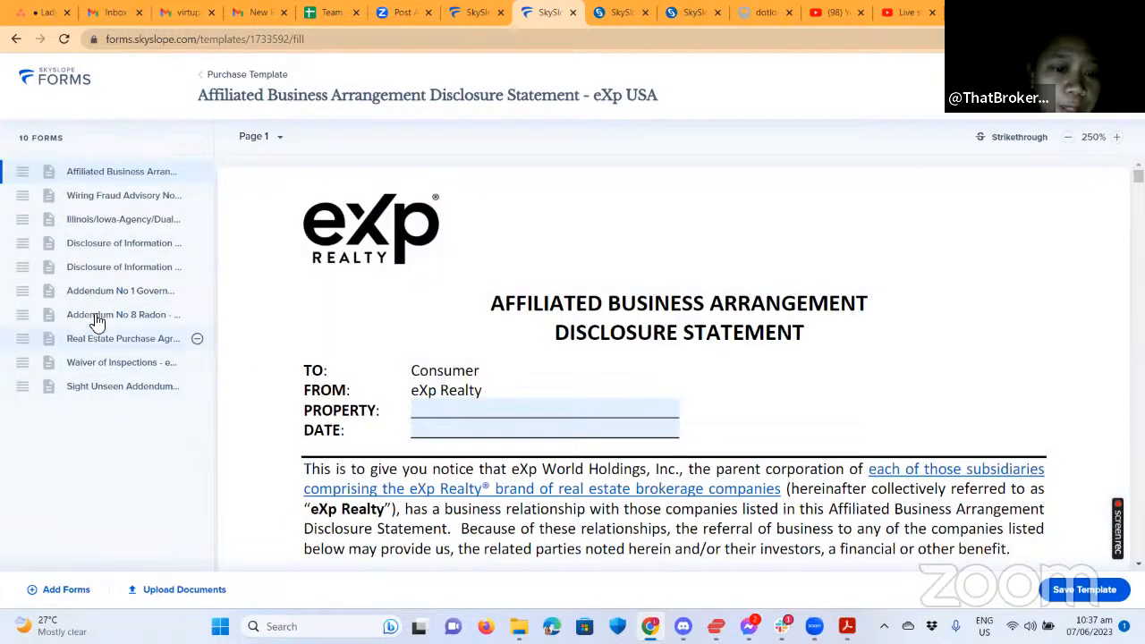
left_click(161, 601)
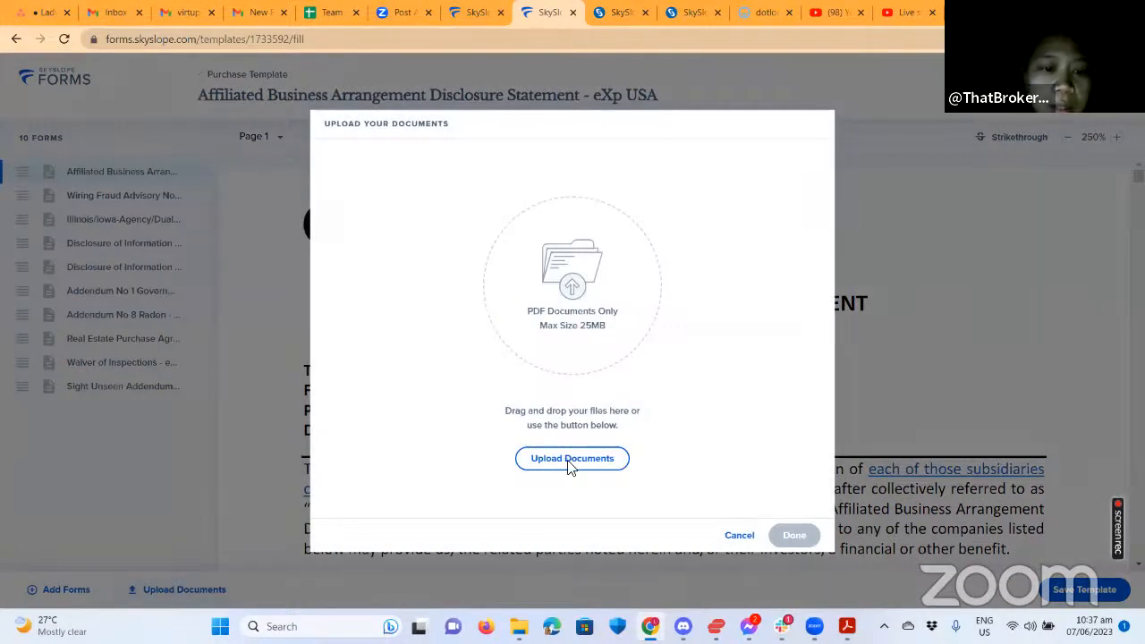
left_click(569, 461)
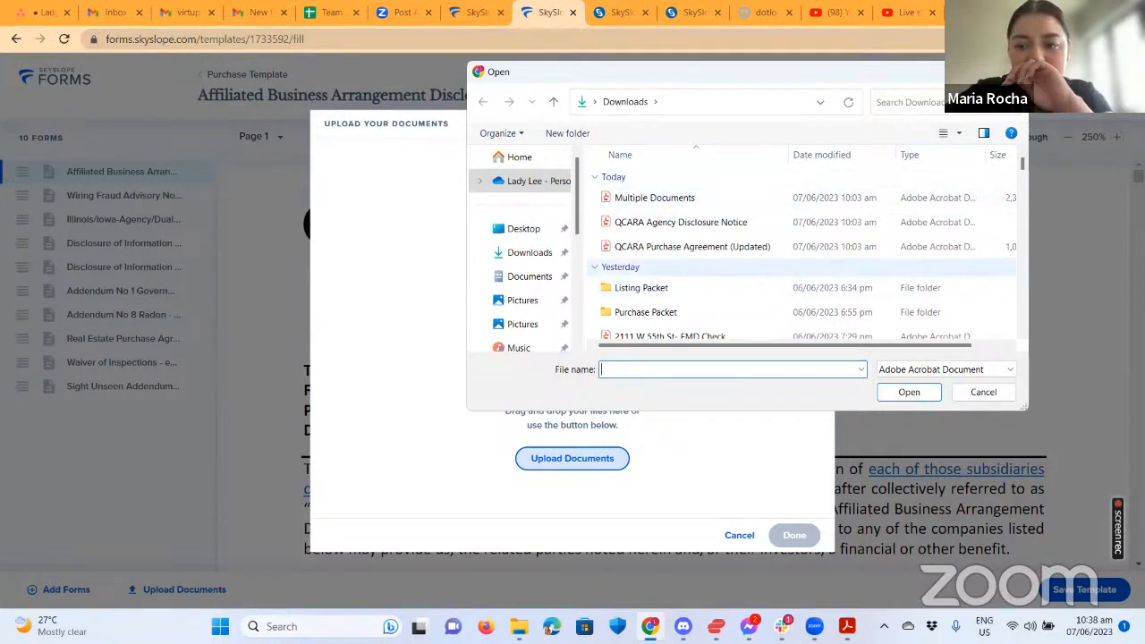
key("Escape")
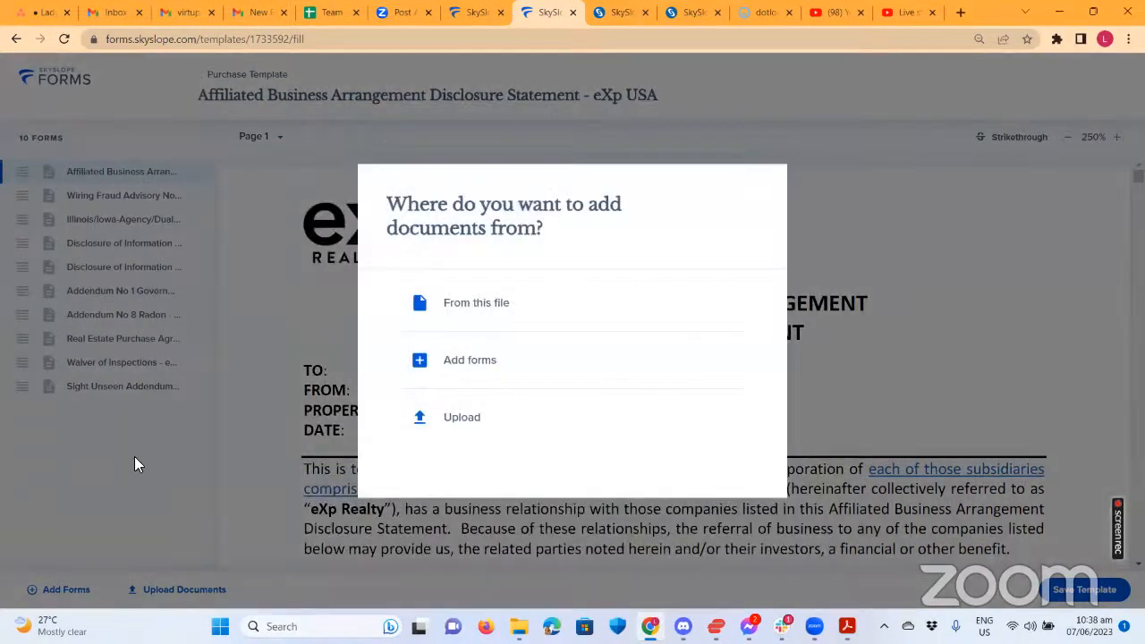
left_click(107, 491)
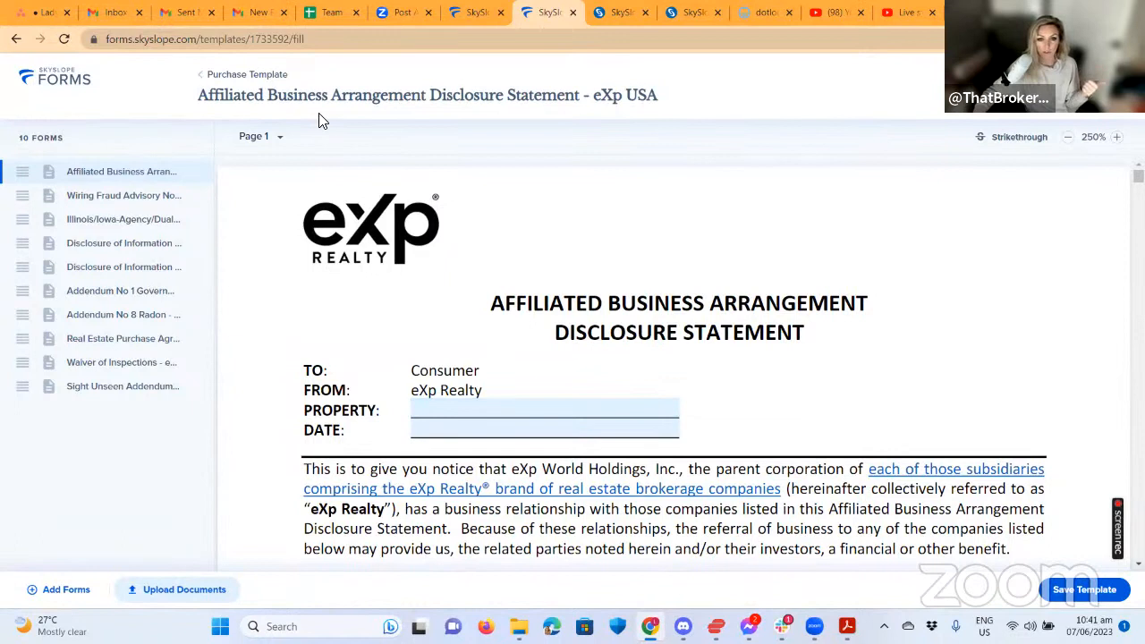
left_click(213, 106)
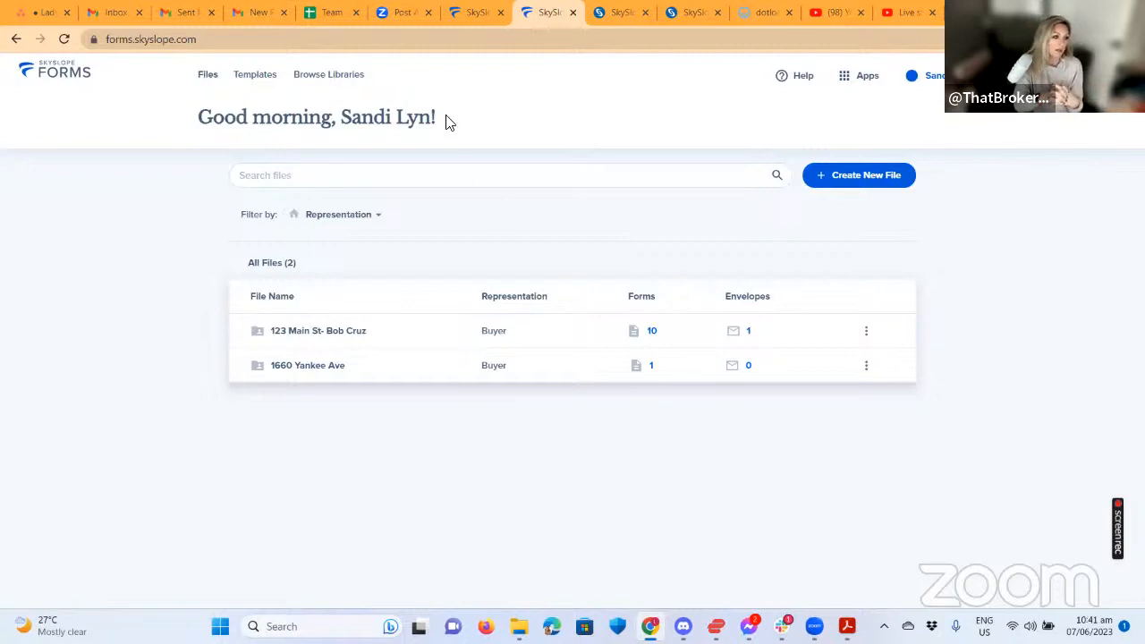
left_click(261, 77)
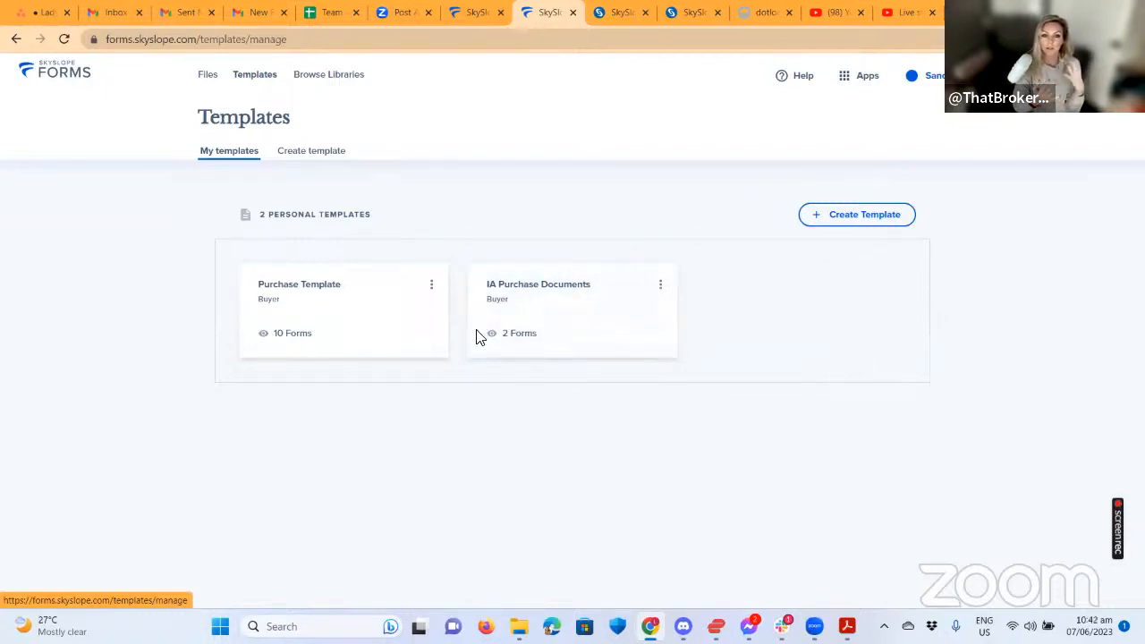
left_click(209, 80)
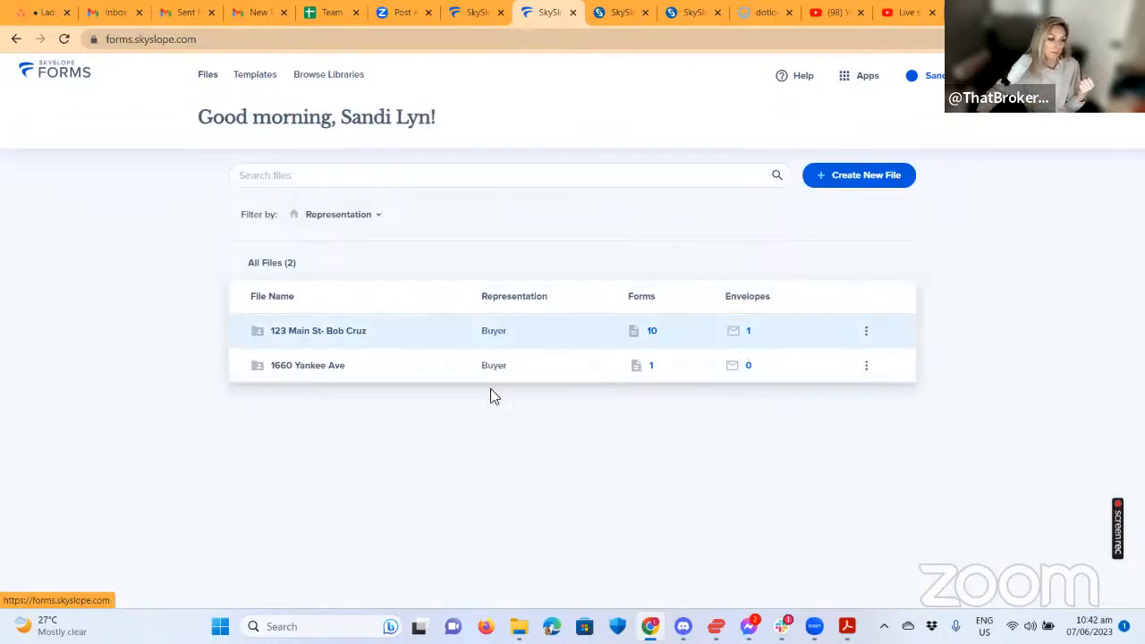
left_click(414, 330)
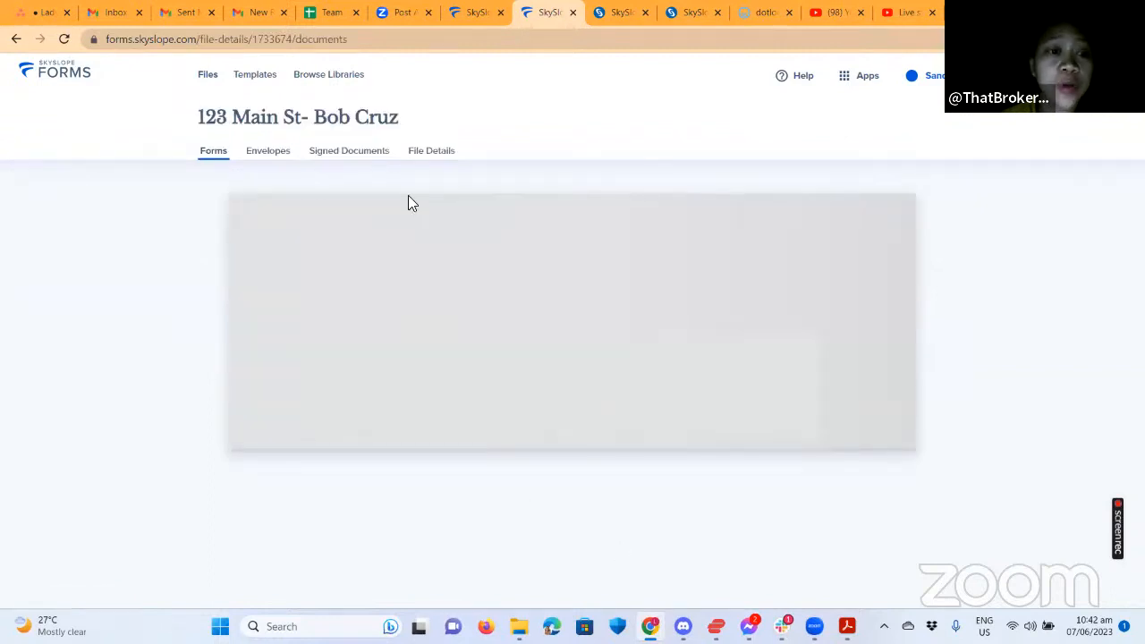
On File Details, add a new contact with the role Buyer Agent.
left_click(428, 152)
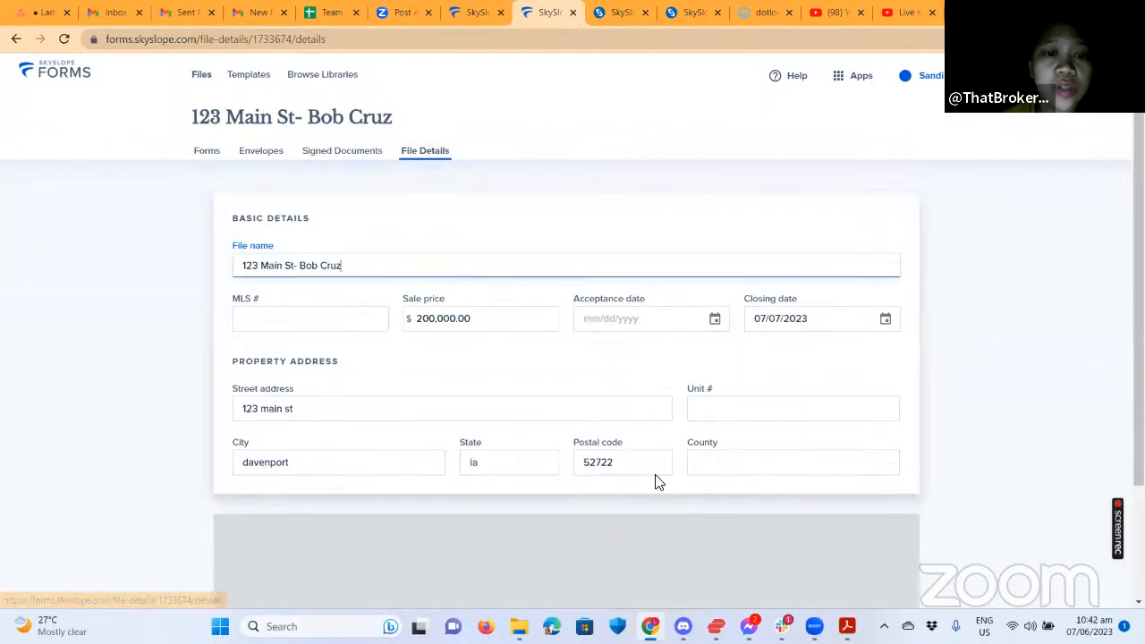
scroll(563, 366, "down", 2)
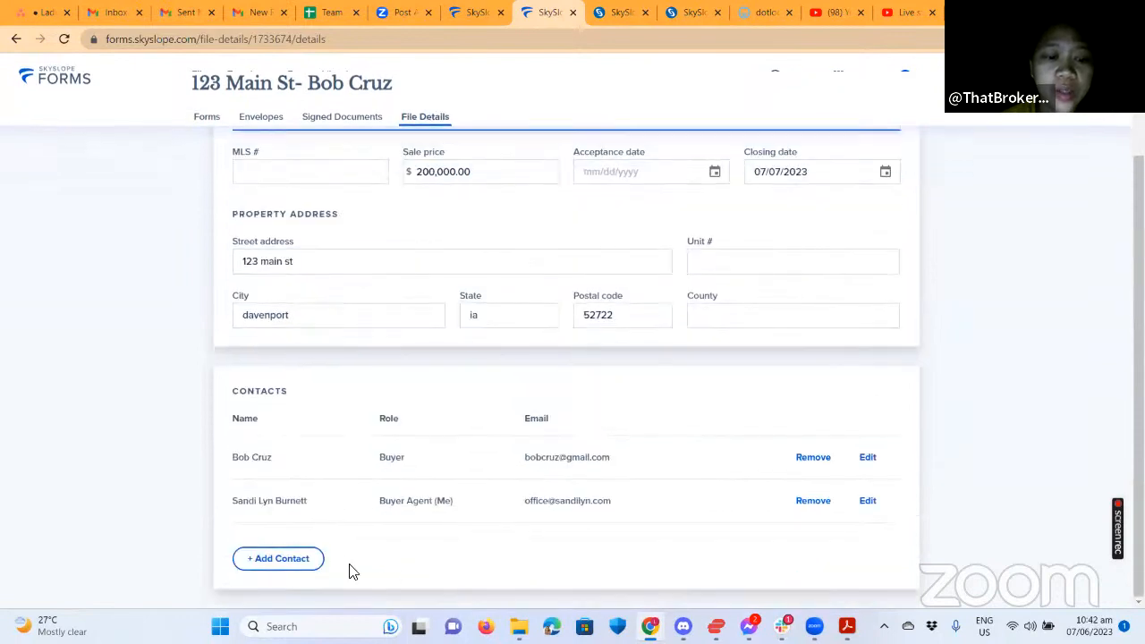
left_click(276, 558)
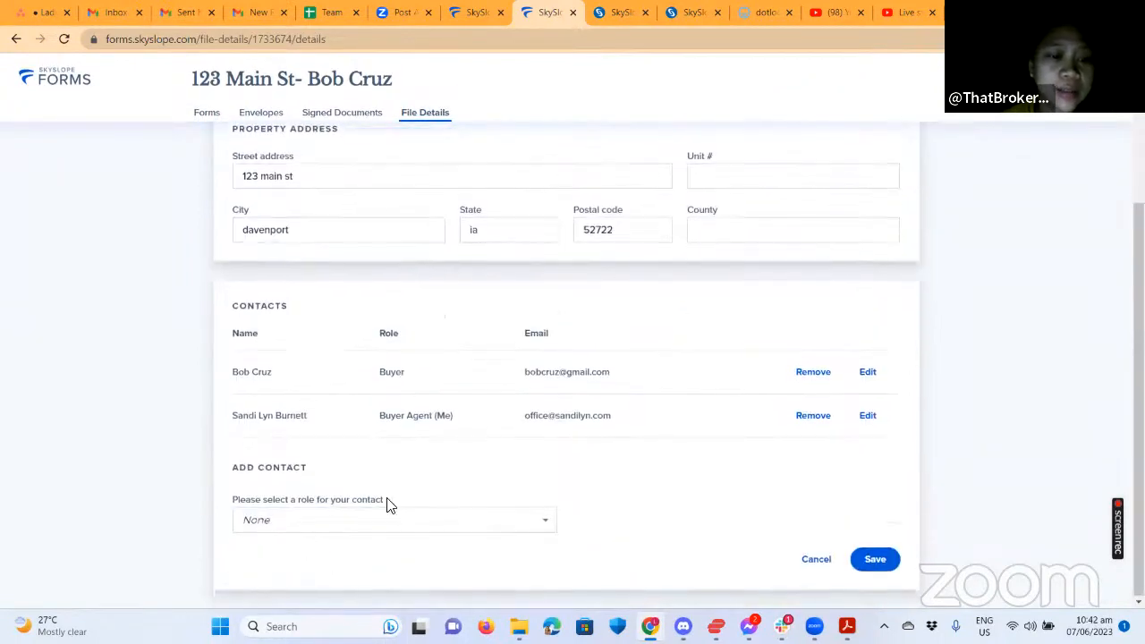
left_click(423, 525)
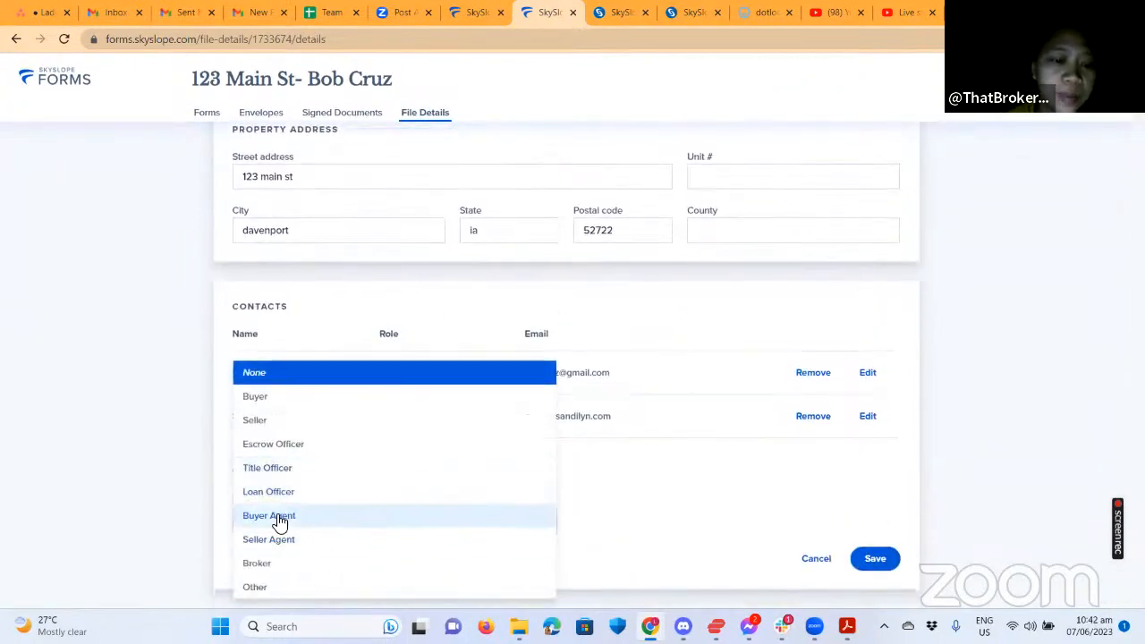
left_click(466, 527)
scroll(470, 535, "down", 5)
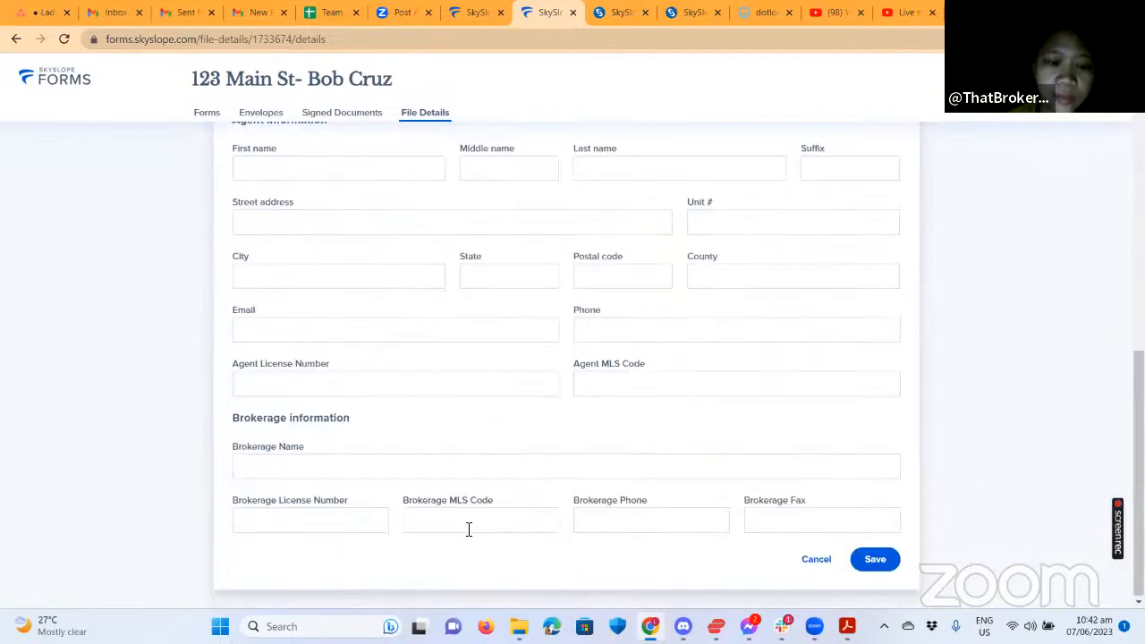
Go to the Brokerage Name field and review the still-blank agent and brokerage fields.
left_click(283, 471)
scroll(611, 363, "up", 4)
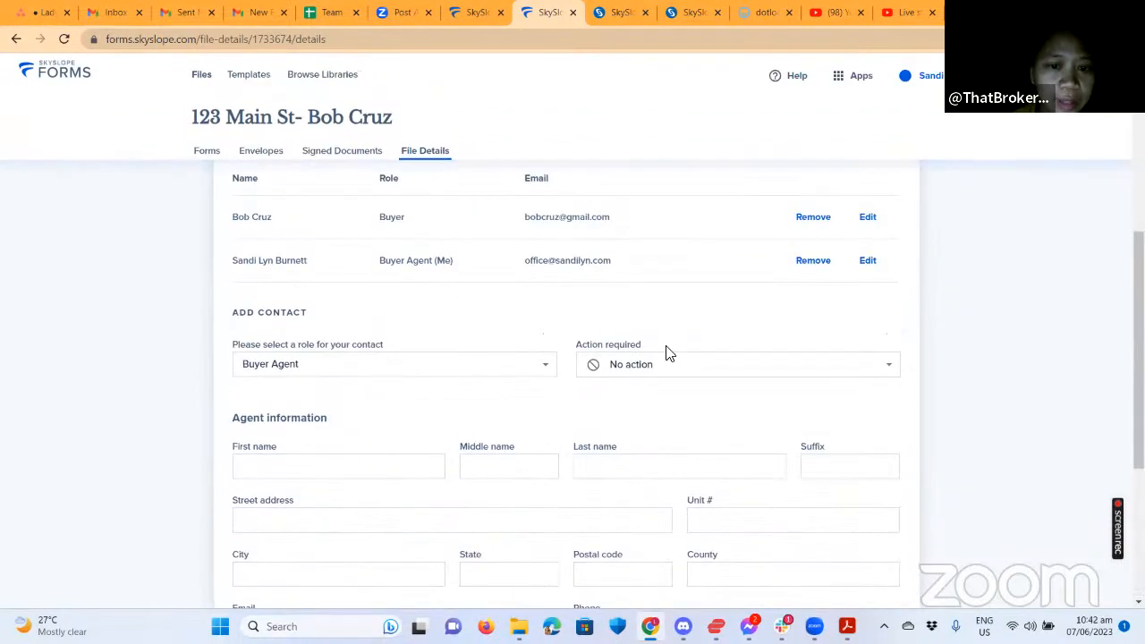
scroll(540, 385, "down", 4)
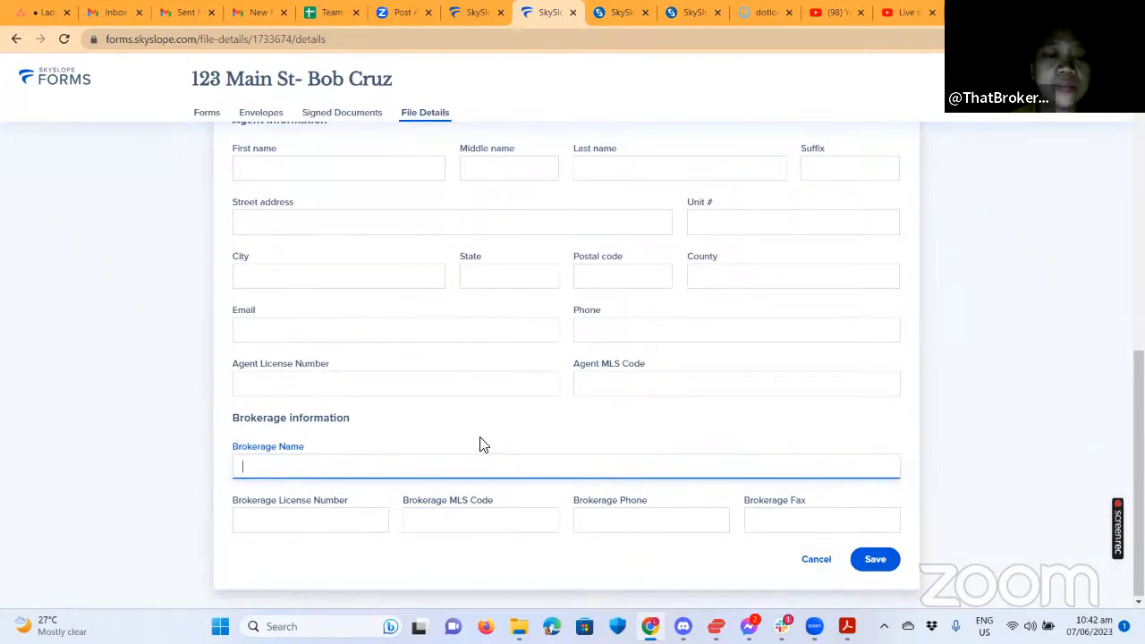
scroll(480, 444, "up", 1)
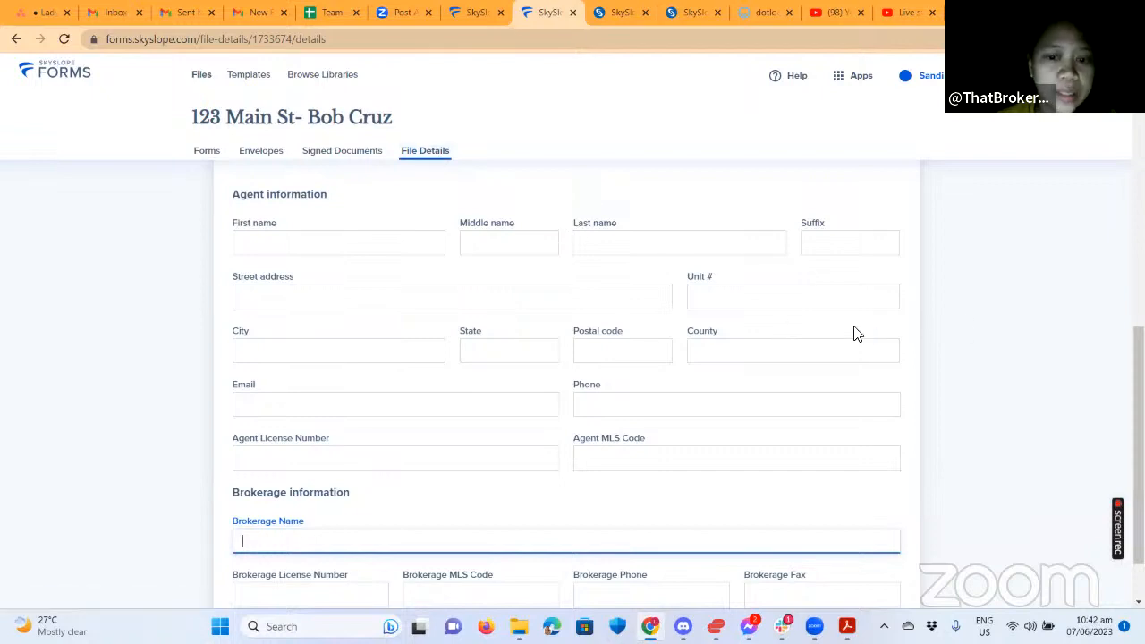
scroll(778, 357, "down", 1)
scroll(728, 403, "up", 3)
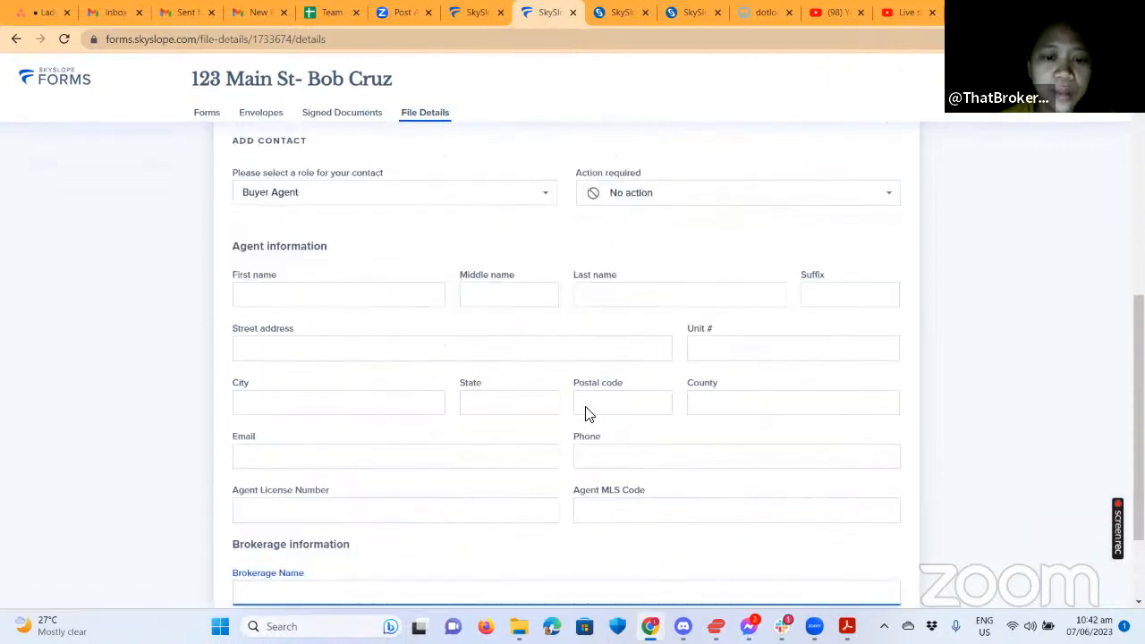
scroll(722, 357, "up", 3)
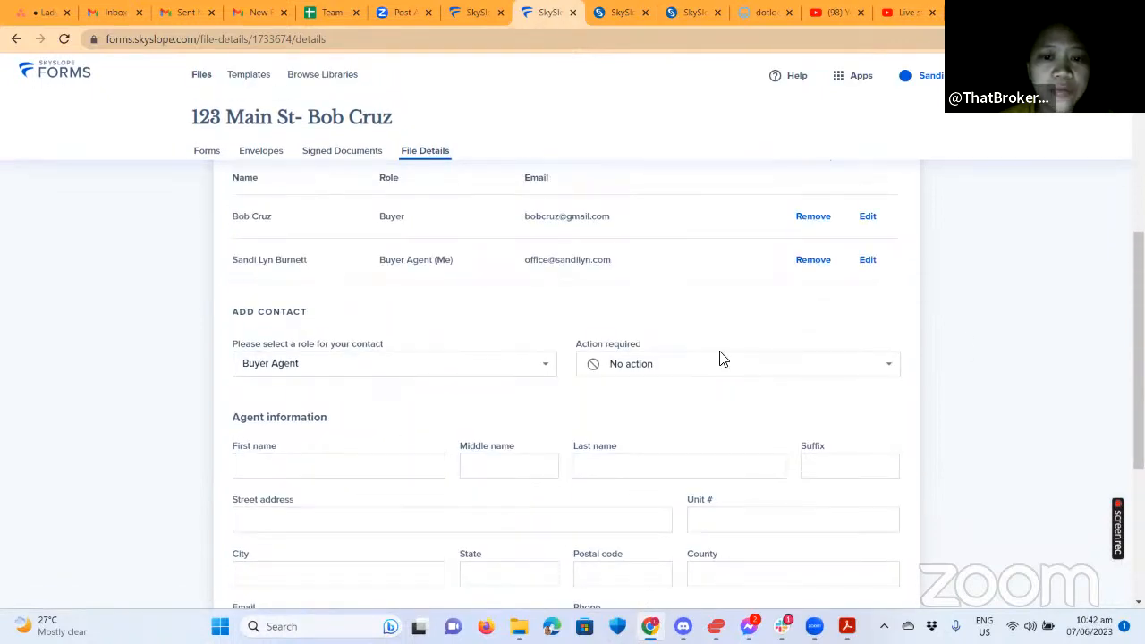
scroll(671, 313, "down", 2)
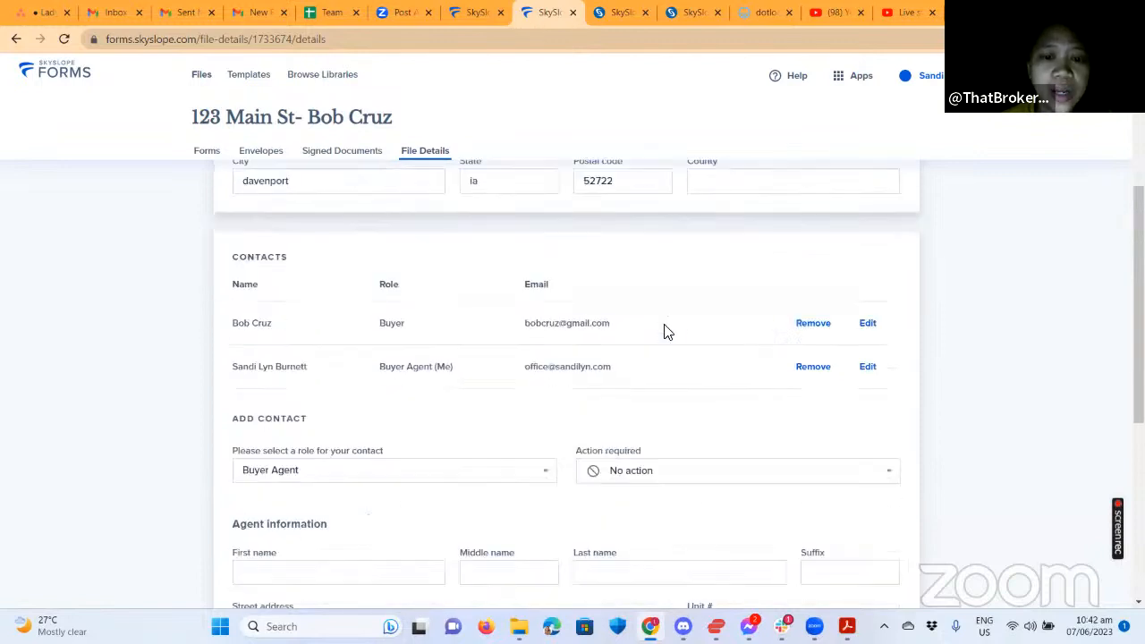
scroll(563, 454, "down", 2)
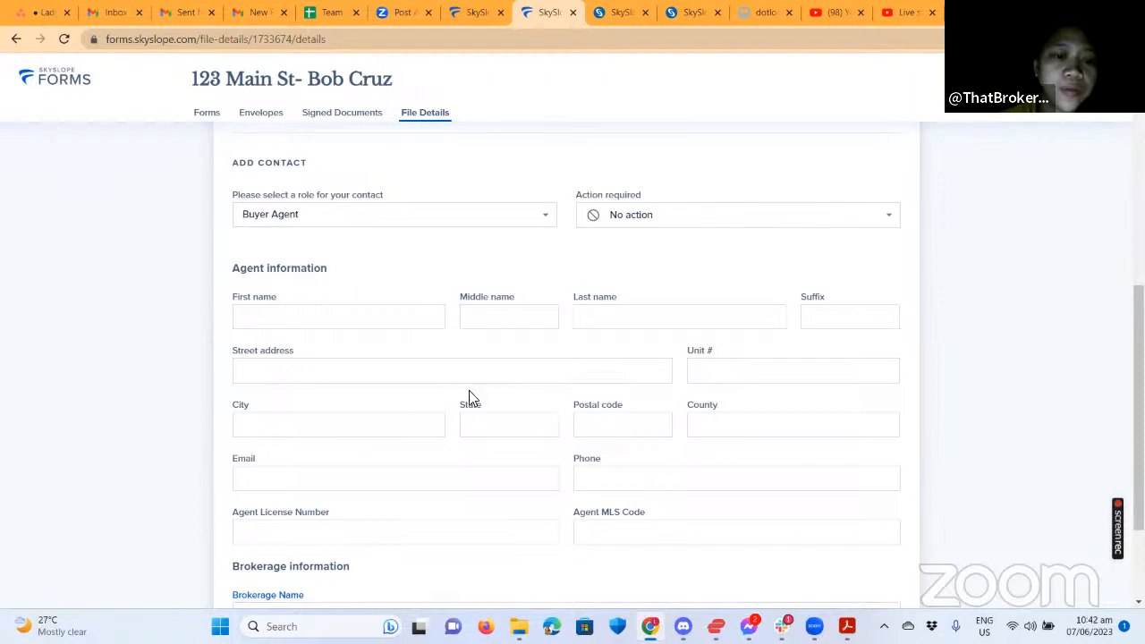
scroll(403, 465, "down", 1)
left_click(358, 530)
scroll(403, 499, "down", 1)
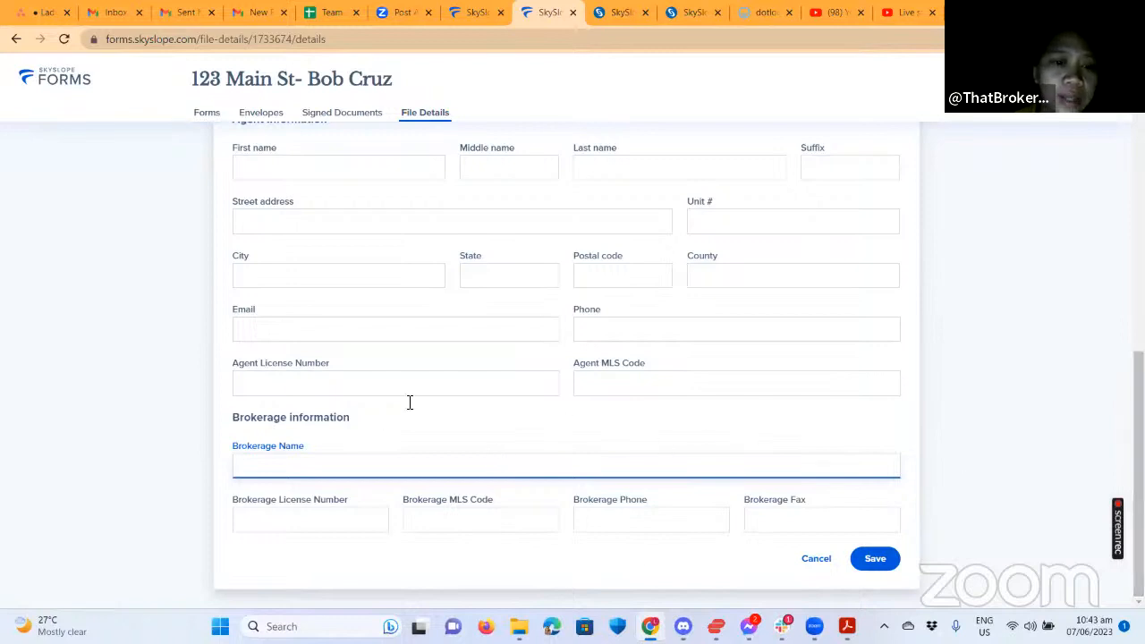
scroll(410, 402, "up", 10)
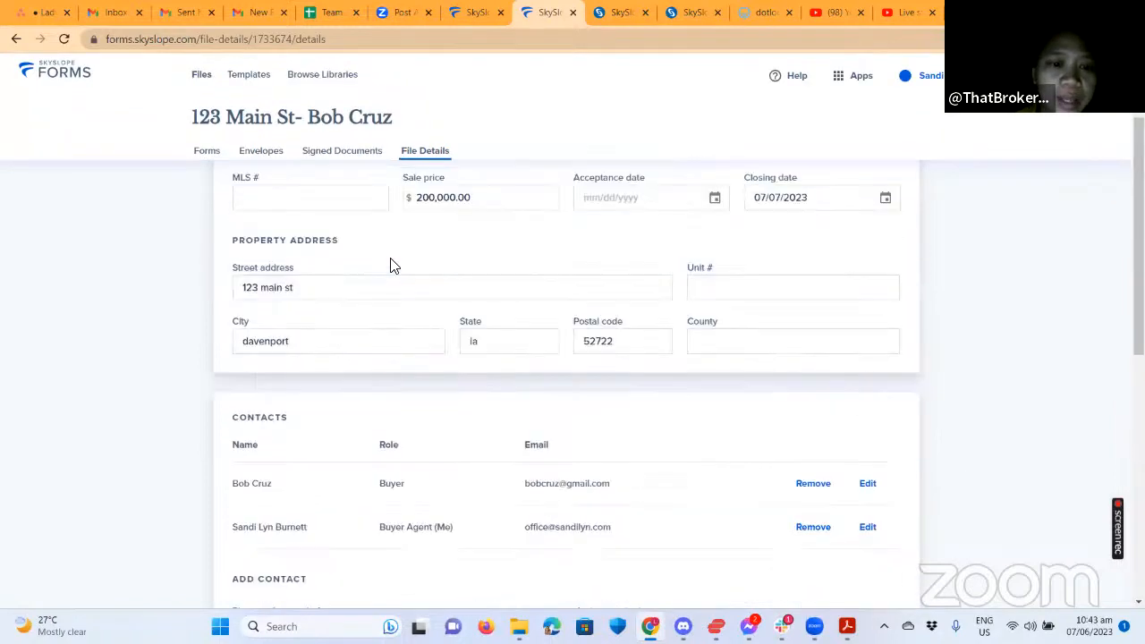
scroll(391, 266, "up", 2)
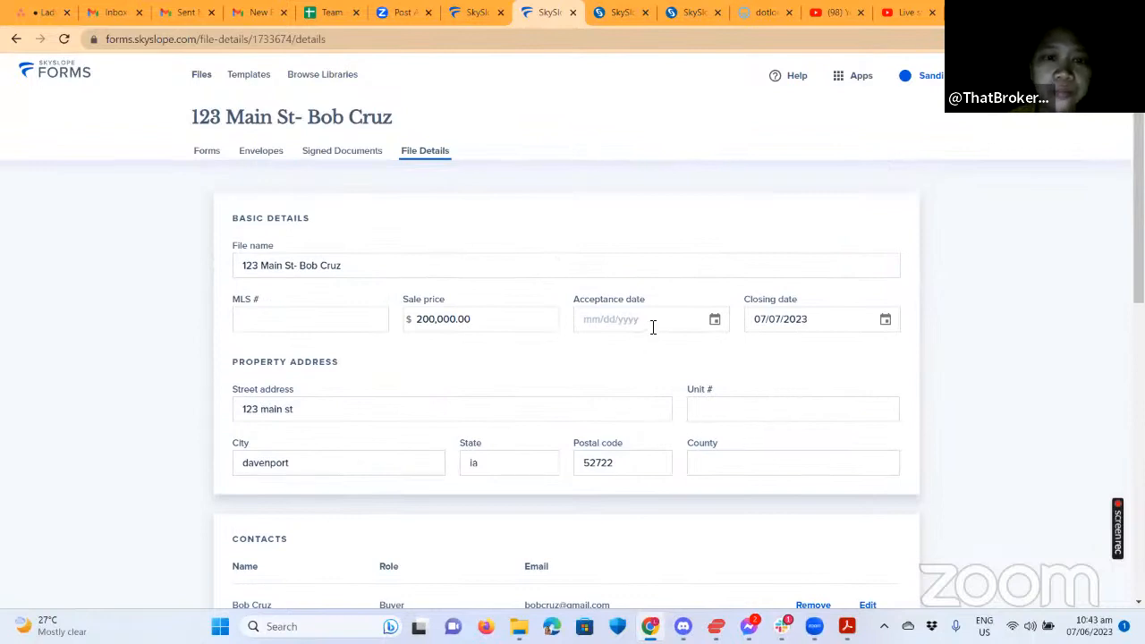
scroll(653, 327, "down", 10)
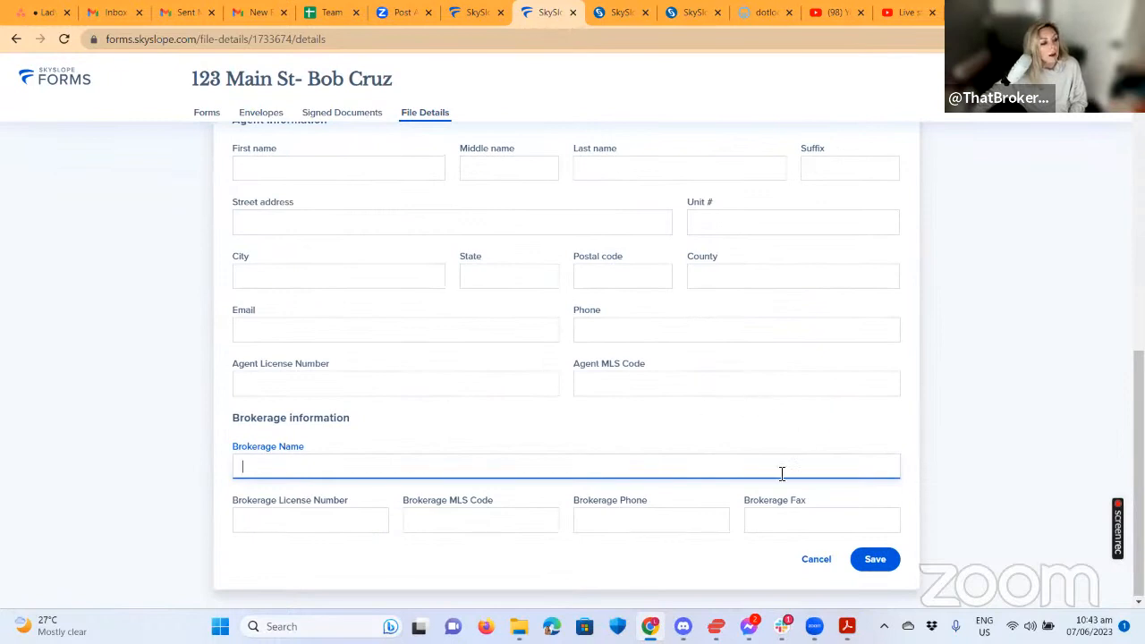
Cancel the unsaved contact and view the file's envelope sent 06/07/23.
left_click(809, 558)
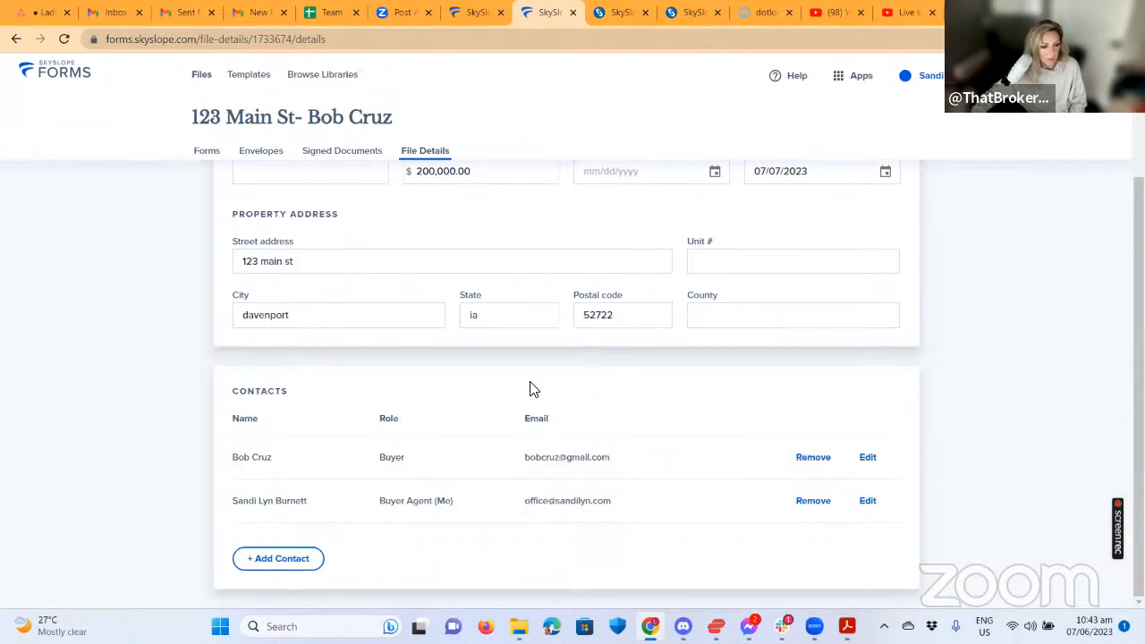
scroll(715, 393, "up", 2)
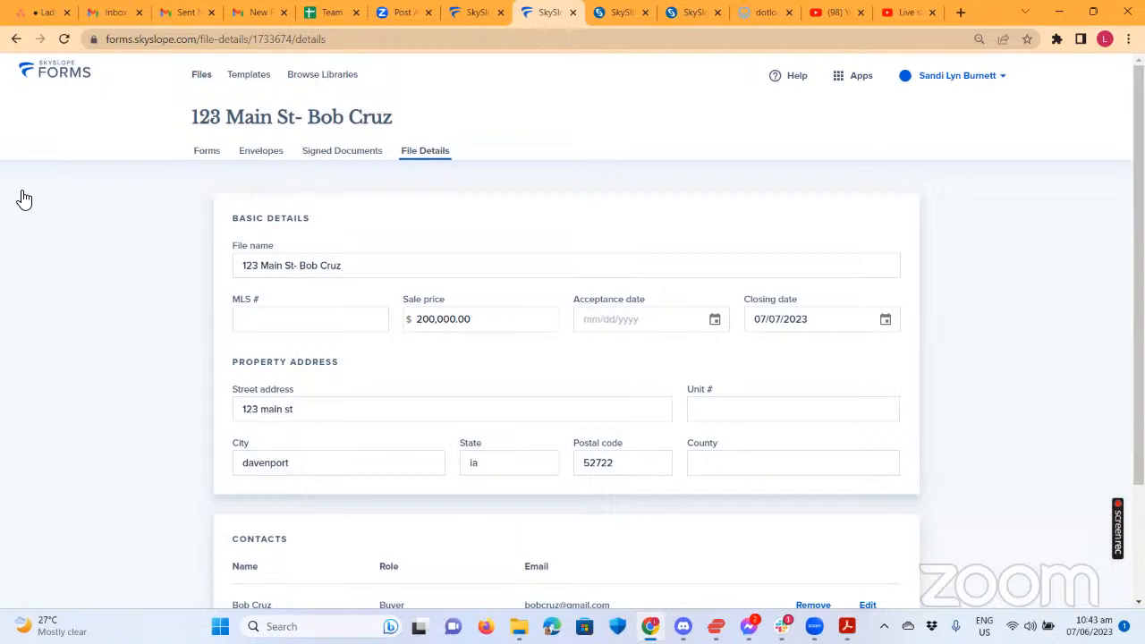
left_click(260, 150)
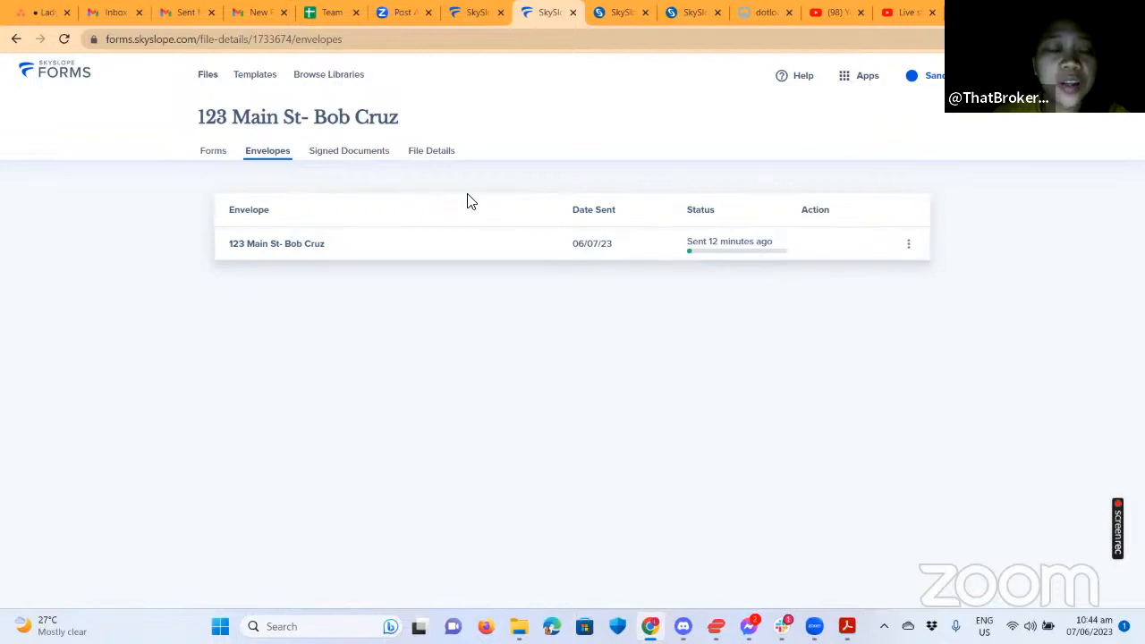
Switch from SkySlope Forms to the main SKYSLOPE app's agent dashboard.
left_click(848, 78)
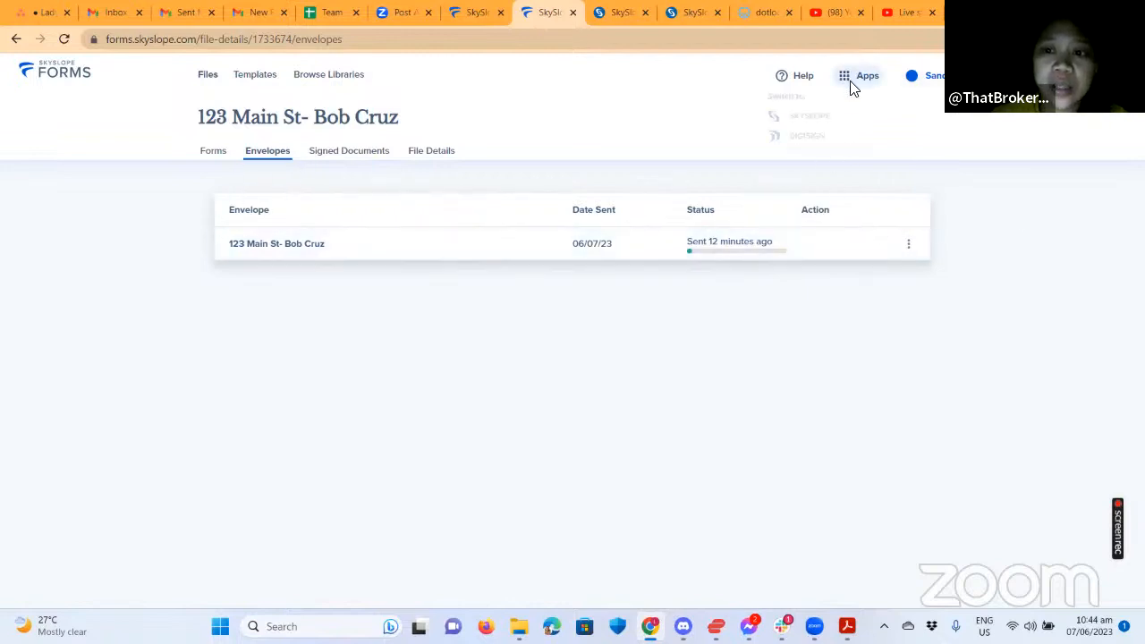
left_click(803, 125)
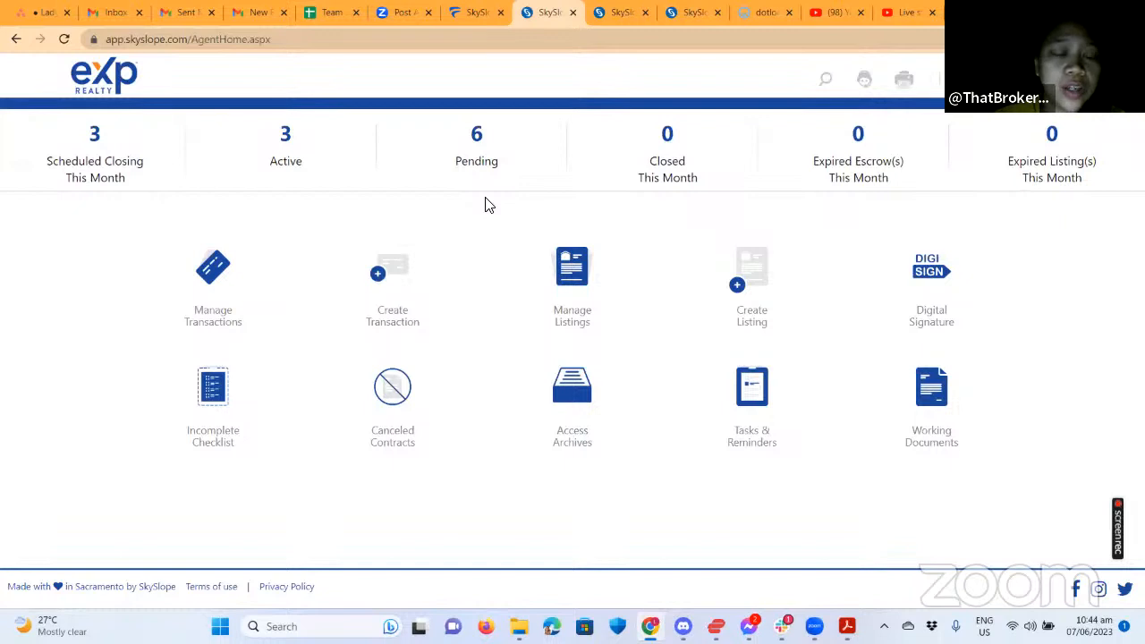
left_click(475, 148)
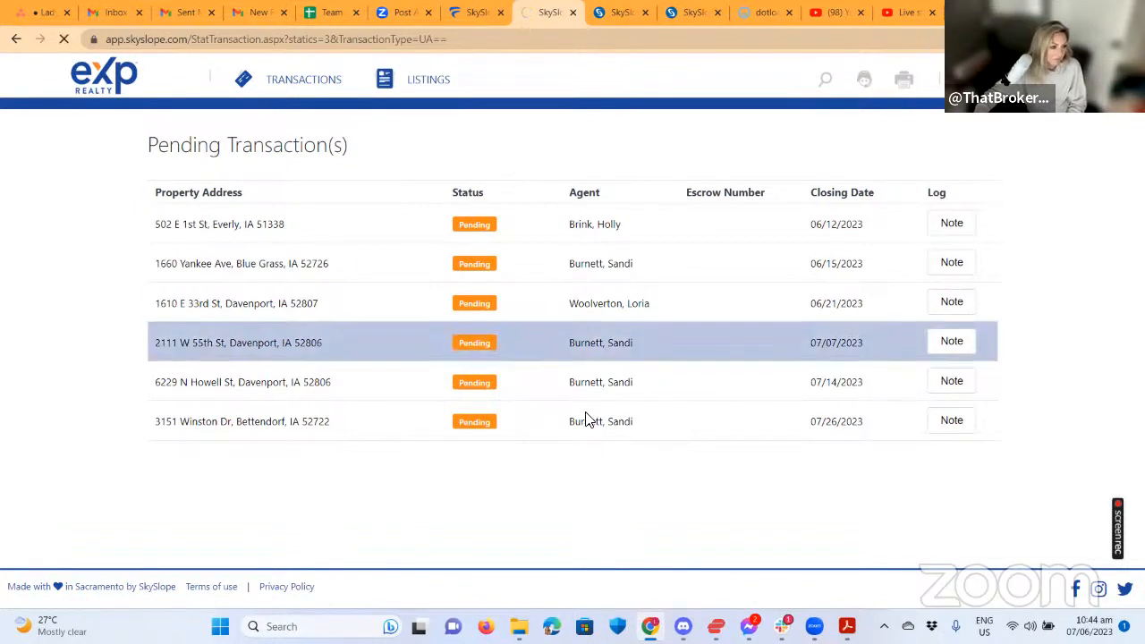
left_click(479, 223)
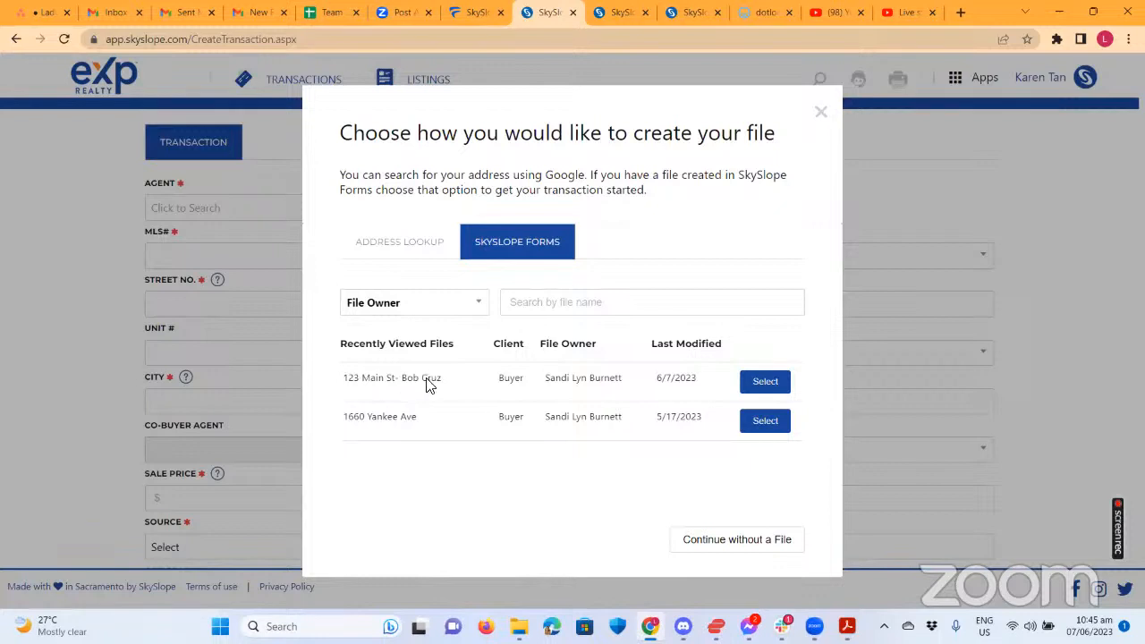
Select the 123 Main St file to prefill 123 main st, davenport, ia 52722 at $200,000.00.
left_click(756, 391)
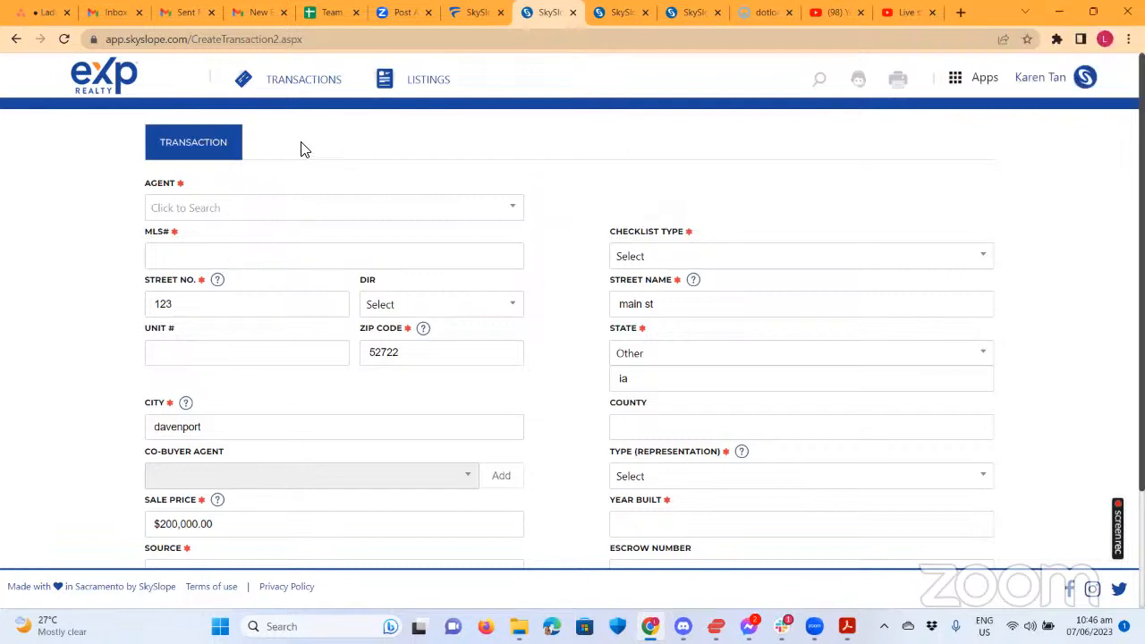
Open the Agent search on the 123 Main St new-transaction form to find the agent.
left_click(315, 218)
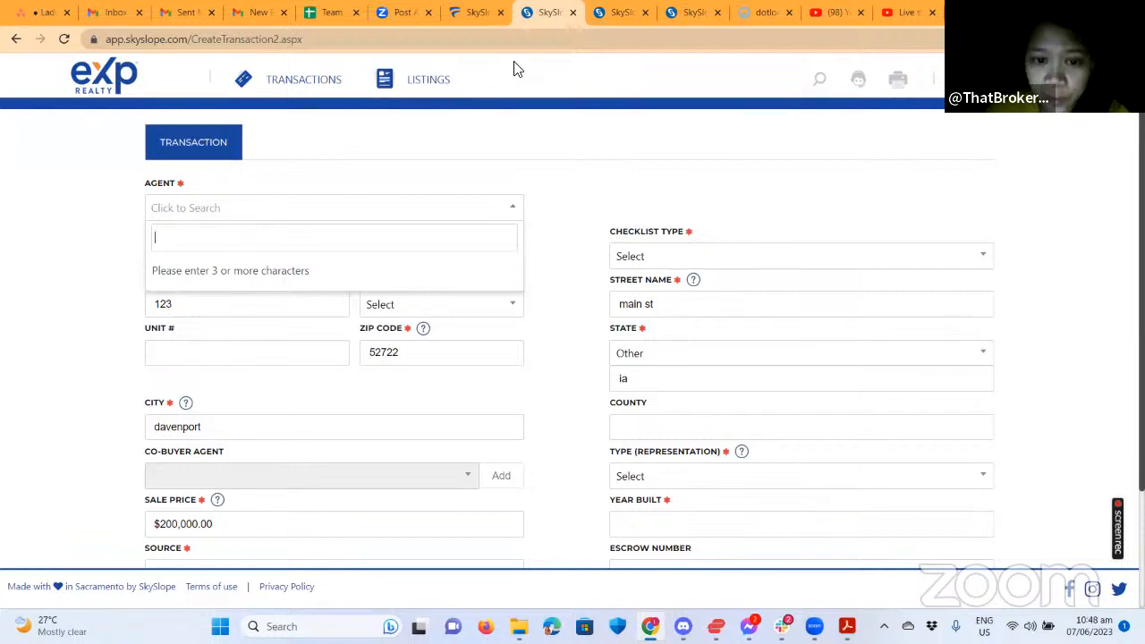
Leave the transaction form and return to SkySlope Forms from the Apps menu.
left_click(381, 196)
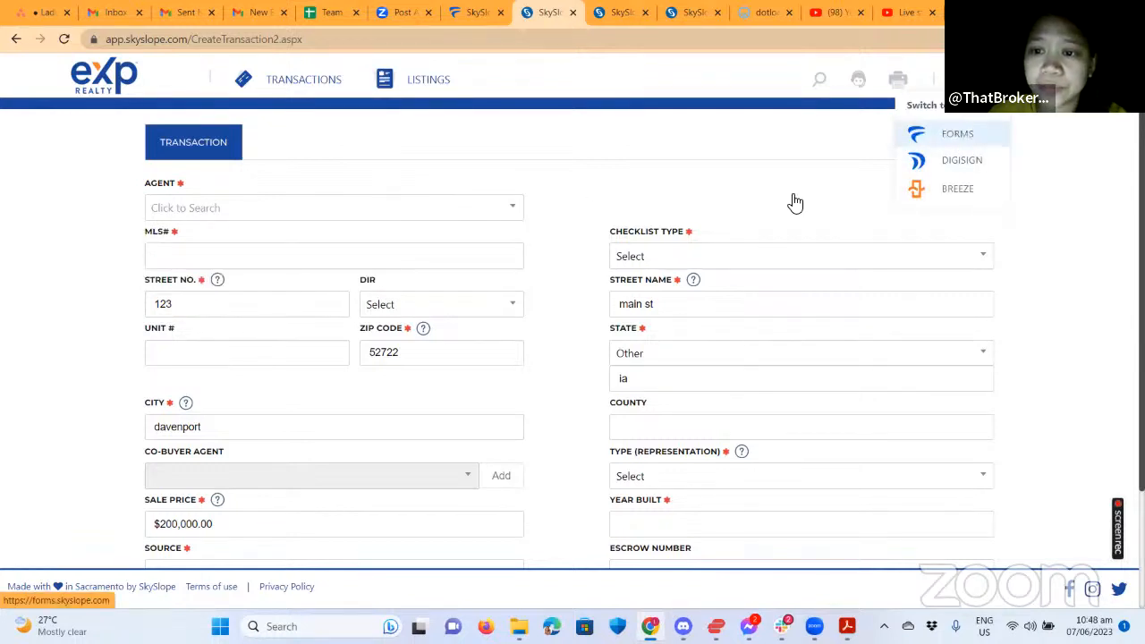
left_click(583, 207)
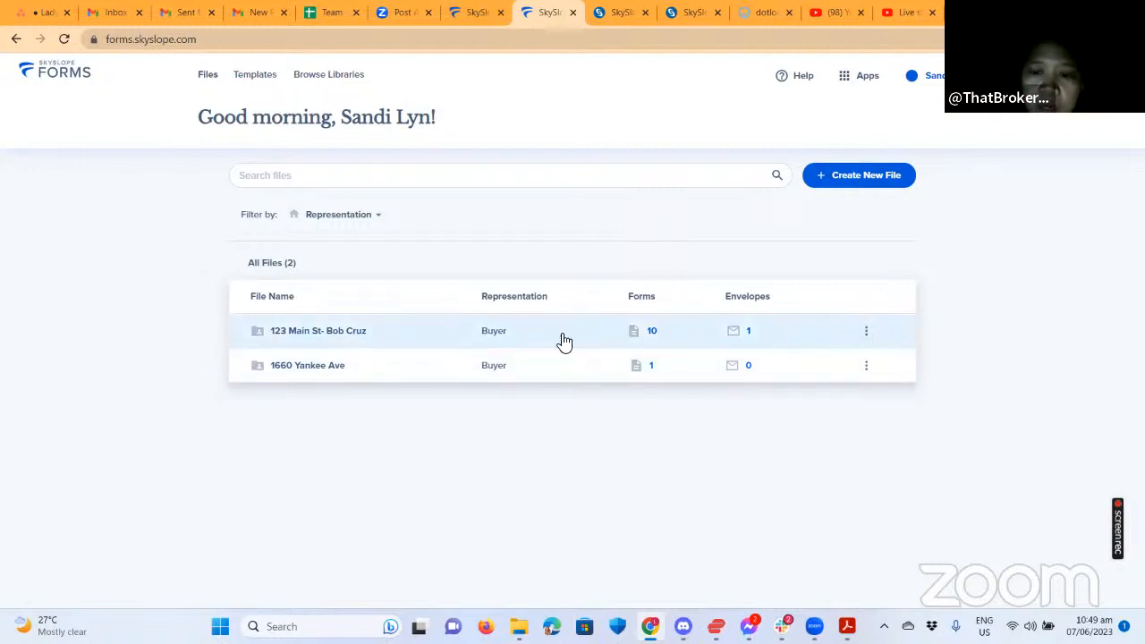
Open the 123 Main St buyer file's envelopes and show the 06/07/23 envelope's actions.
left_click(465, 332)
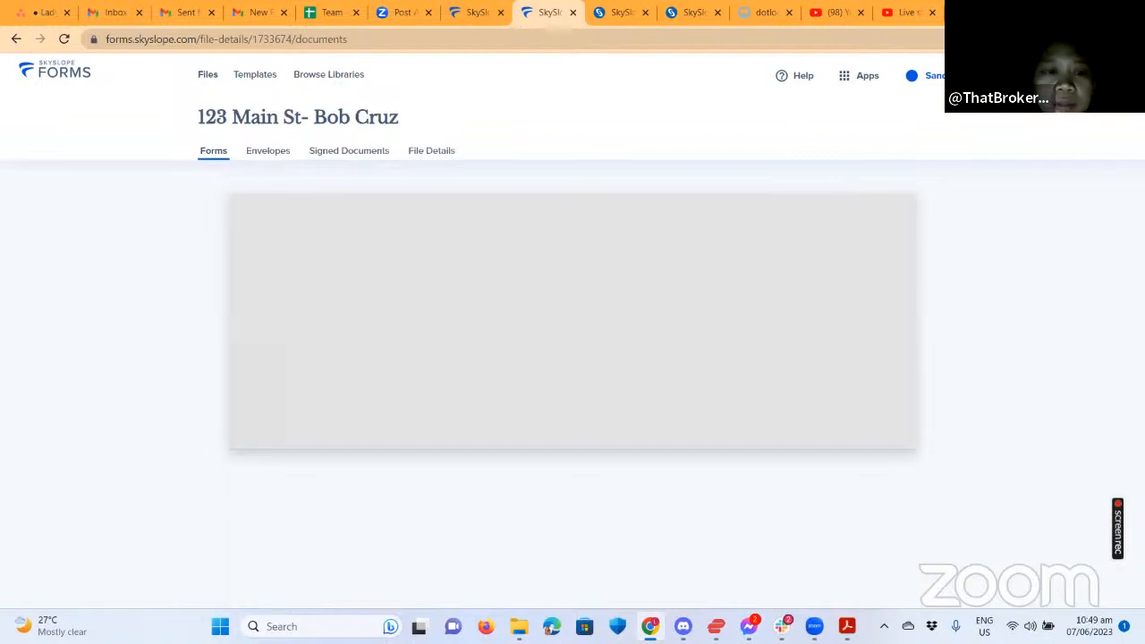
left_click(267, 151)
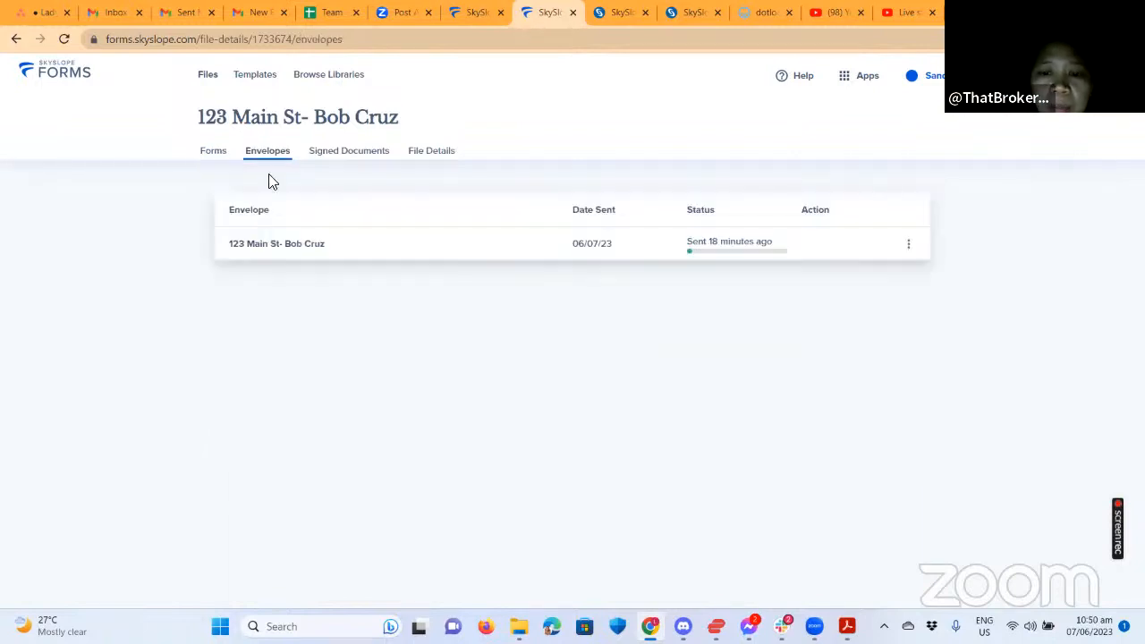
left_click(908, 244)
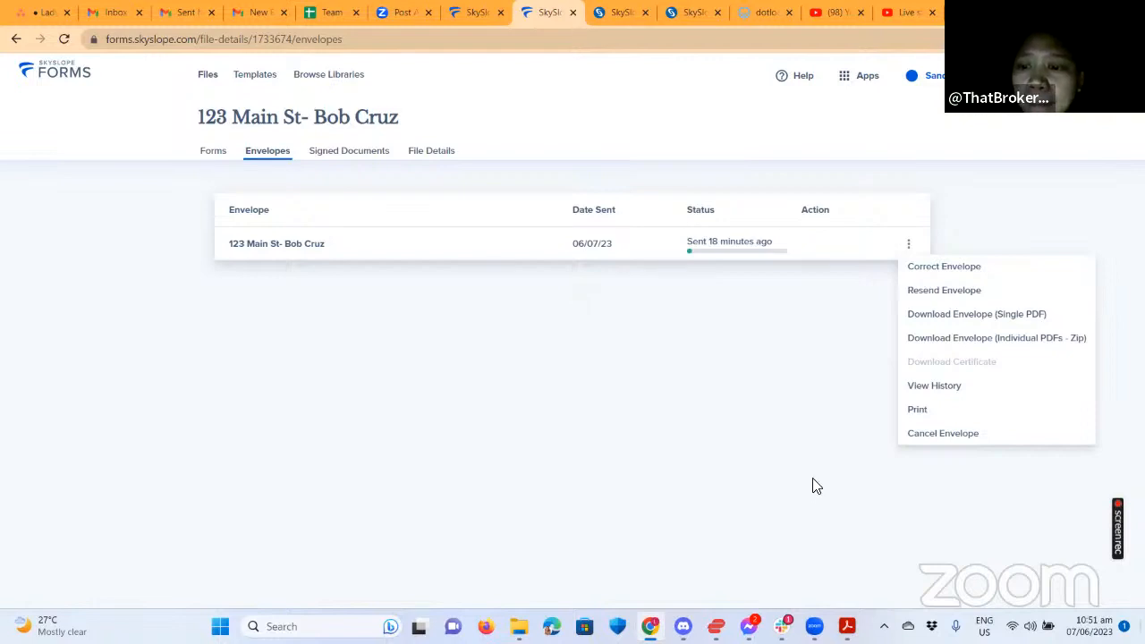
left_click(943, 392)
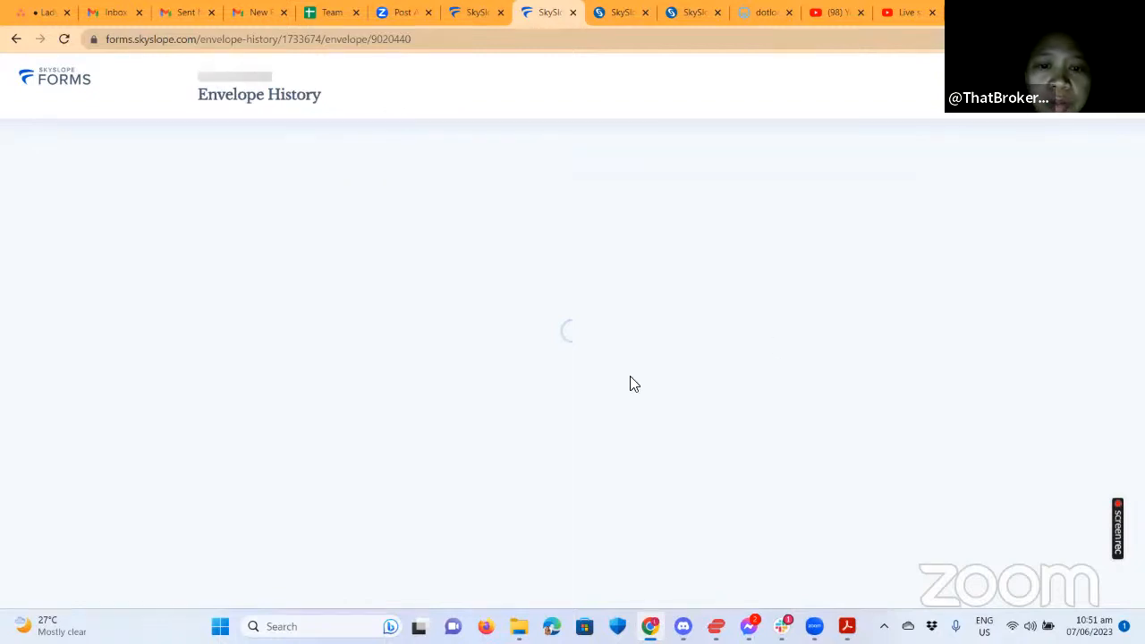
key("alt+Left")
left_click(908, 243)
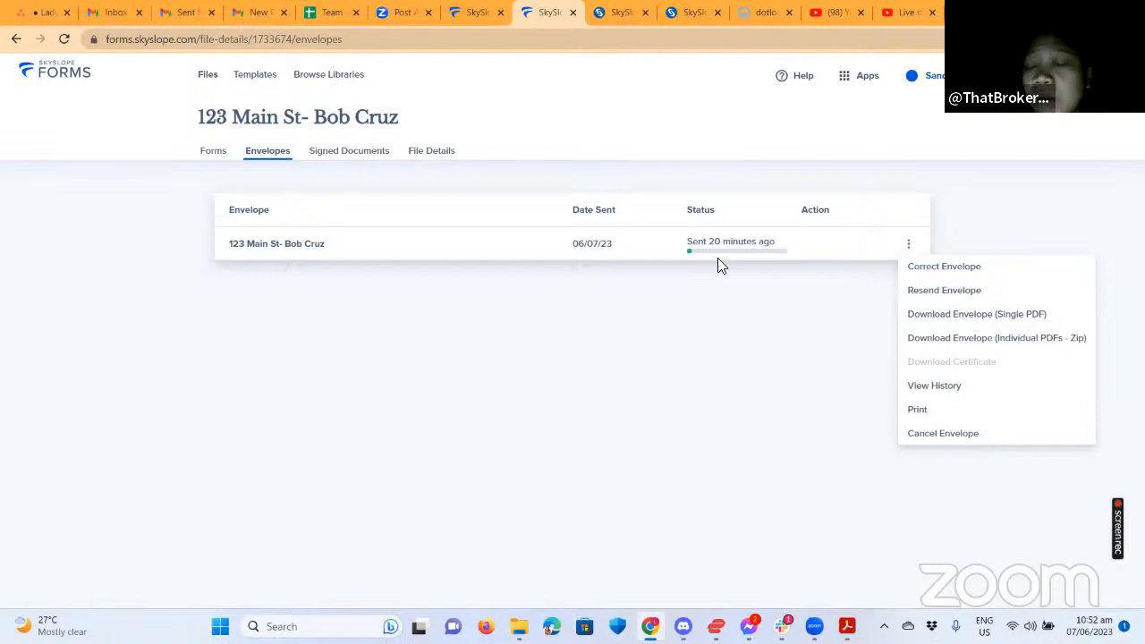
Bring up the app switcher, then head to the Transactions management page.
left_click(845, 78)
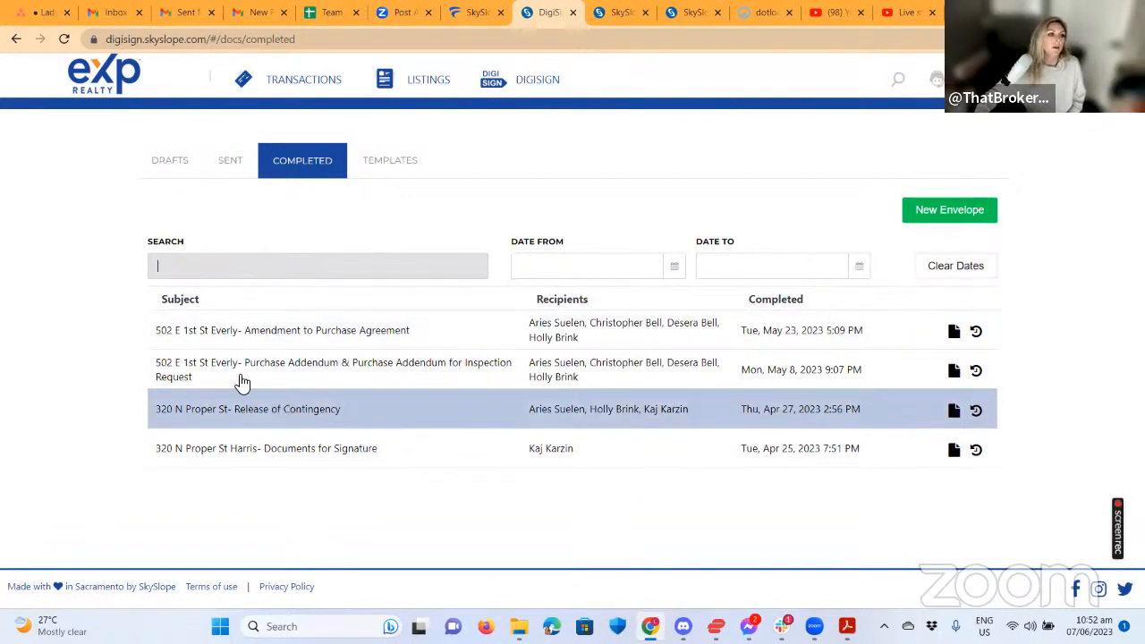
left_click(299, 82)
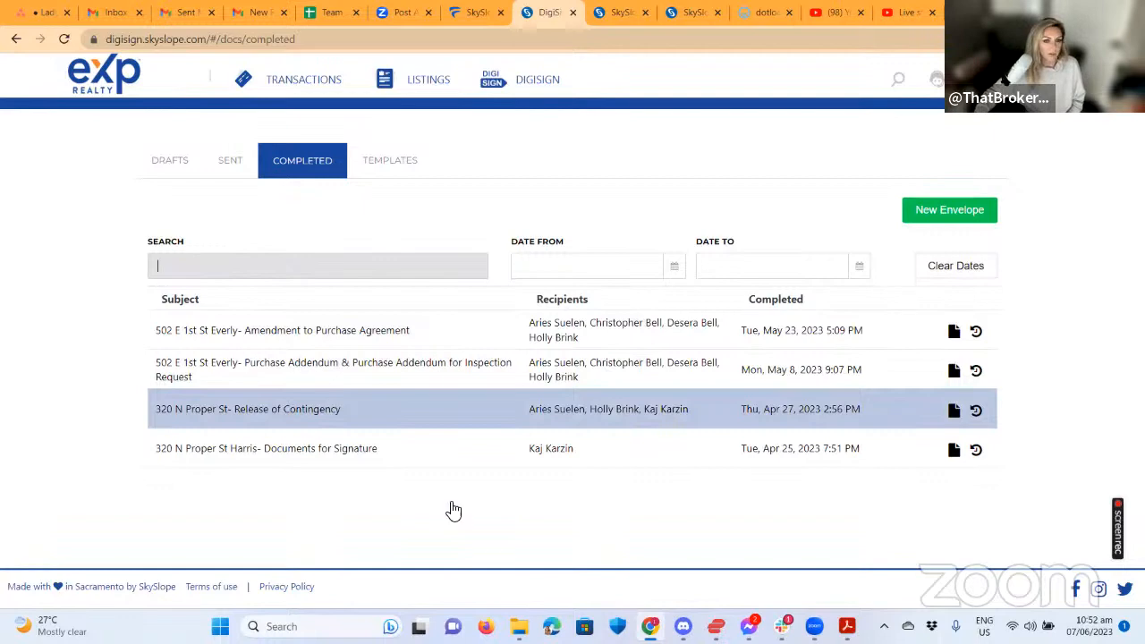